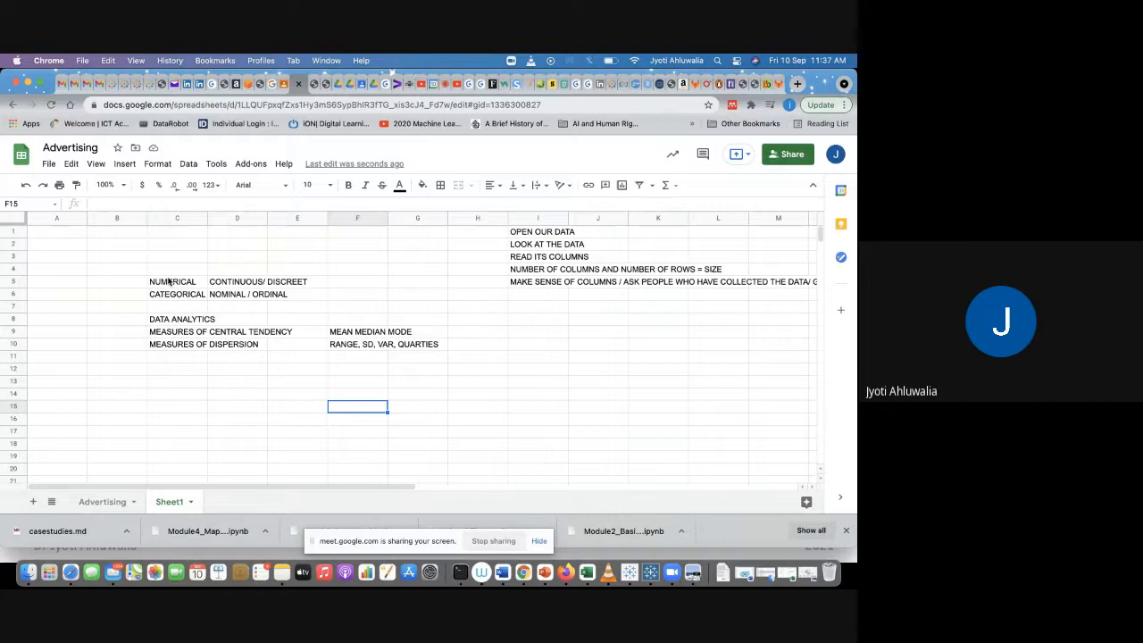
# Step: Enter the heading DATA TYPES in cell C4 above the NUMERICAL and CATEGORICAL rows
pyautogui.click(172, 284)
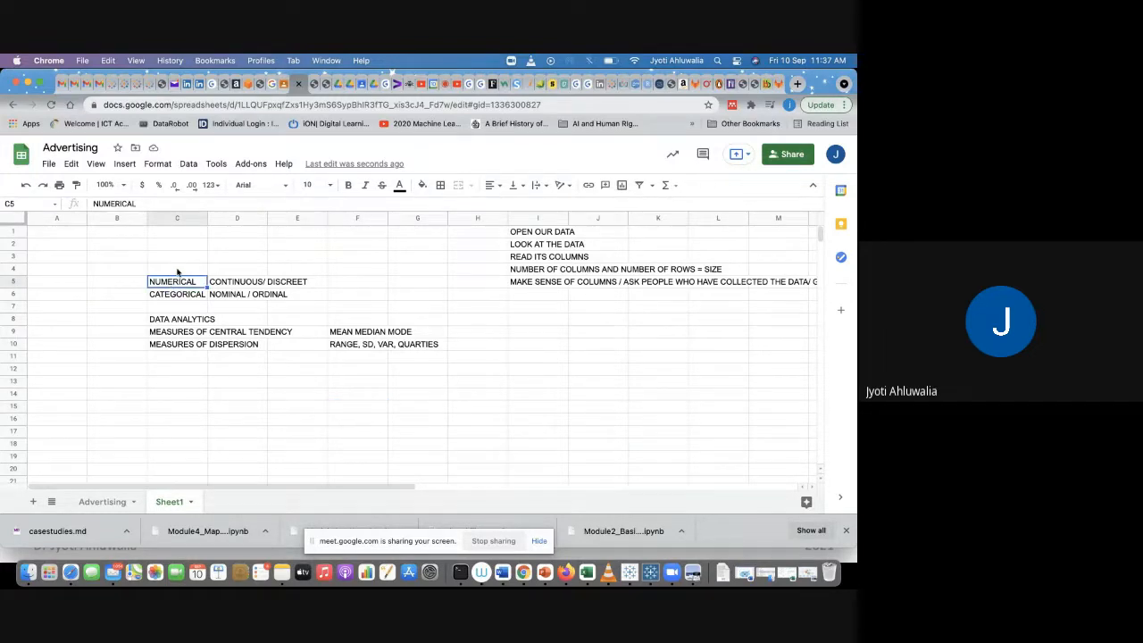
pyautogui.click(177, 272)
pyautogui.write('DATA')
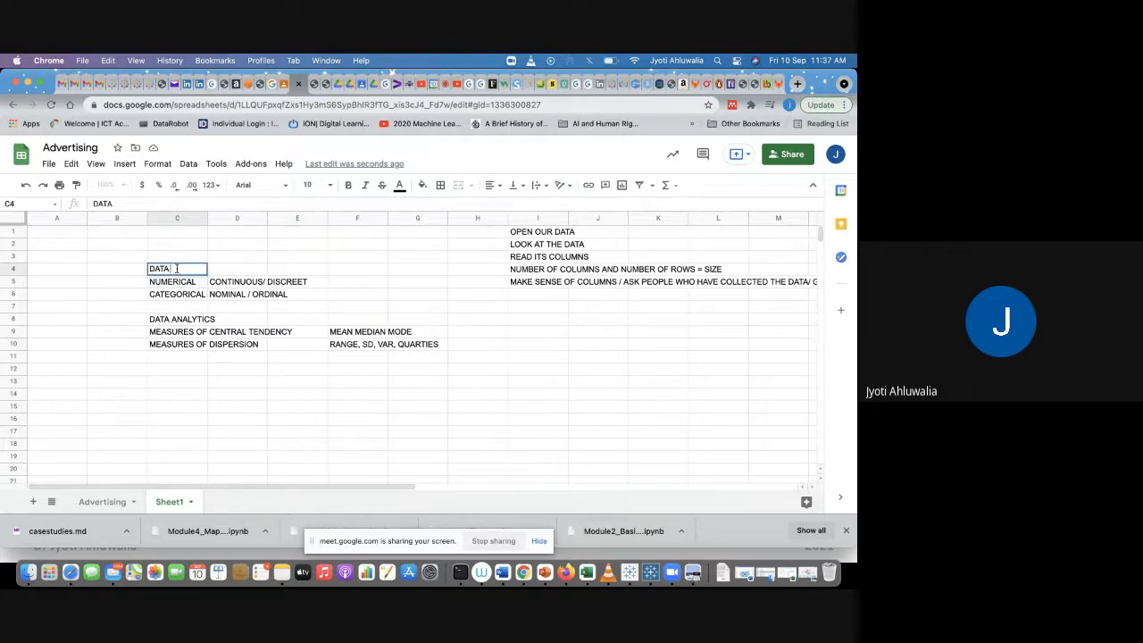
pyautogui.write(' TYPES')
pyautogui.press('Return')
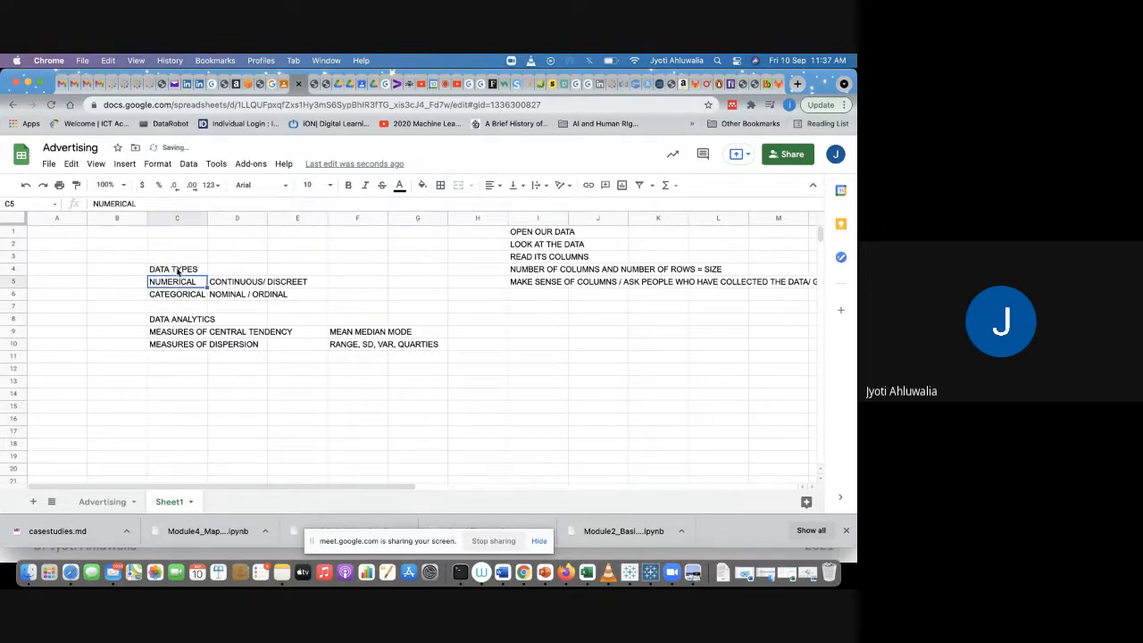
# Step: Number the first four checklist items 1 to 4 in column H beside each instruction
pyautogui.click(244, 284)
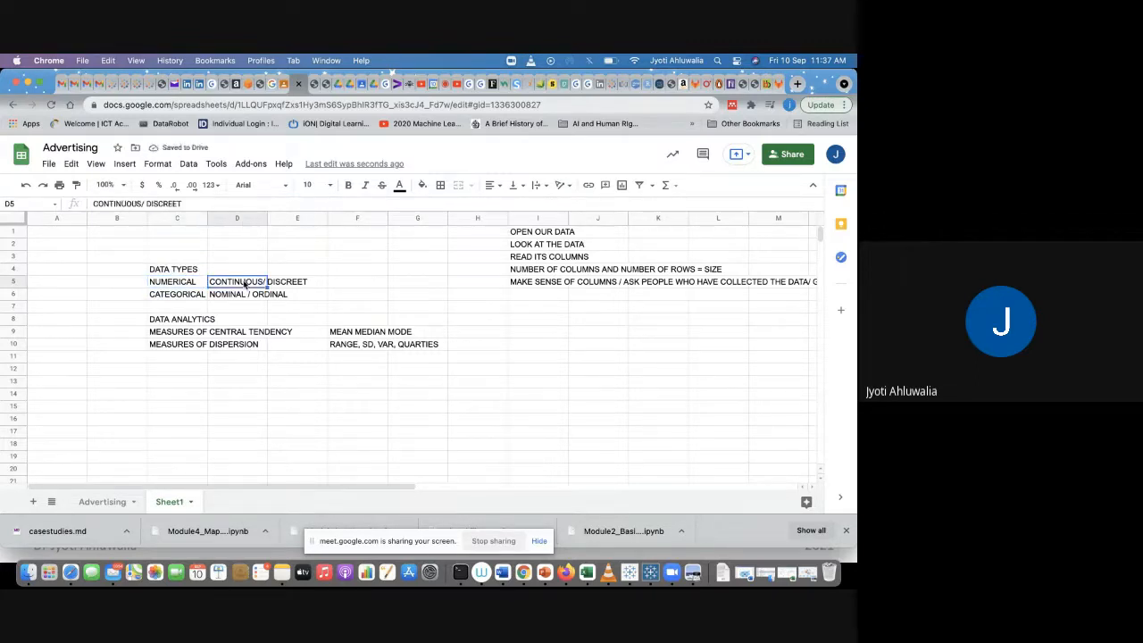
pyautogui.click(189, 299)
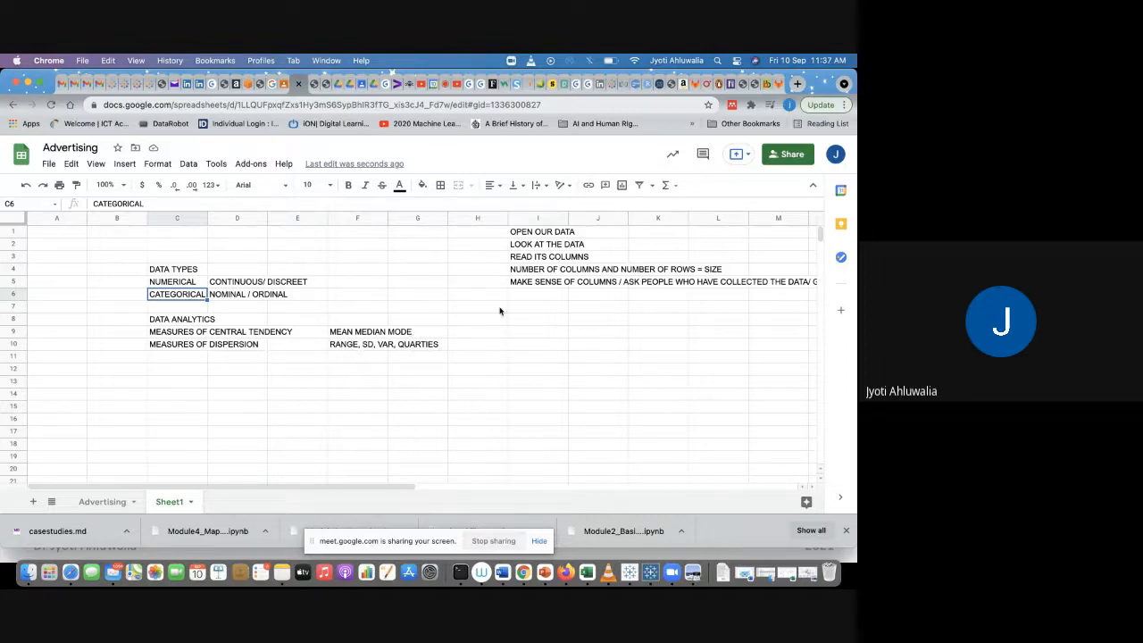
pyautogui.click(484, 233)
pyautogui.write('1')
pyautogui.press('Return')
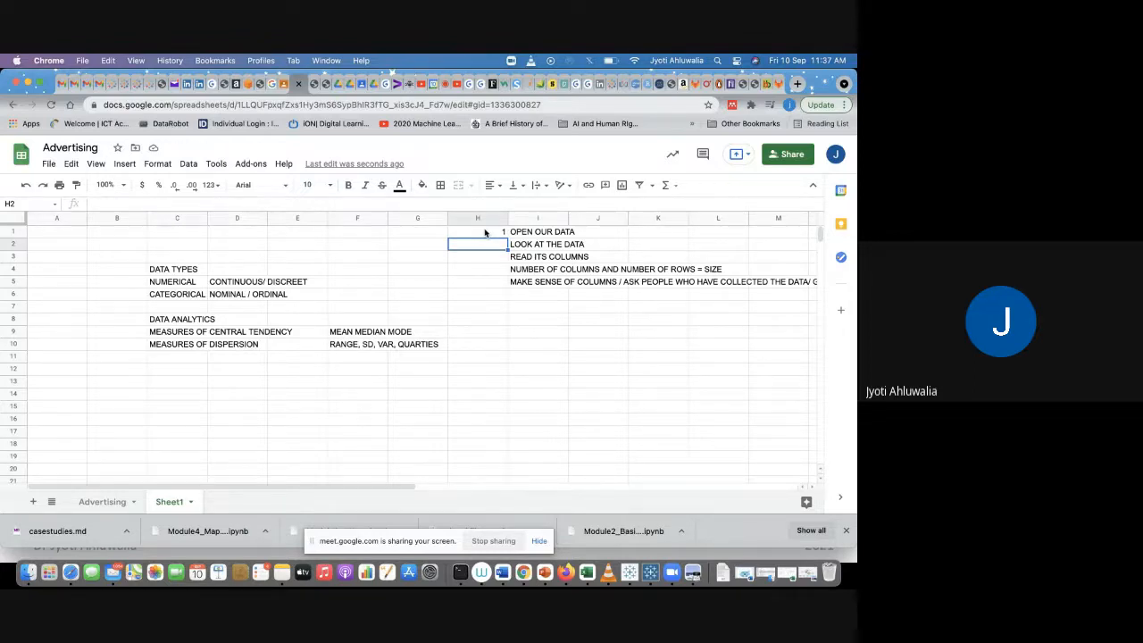
pyautogui.write('2')
pyautogui.press('Return')
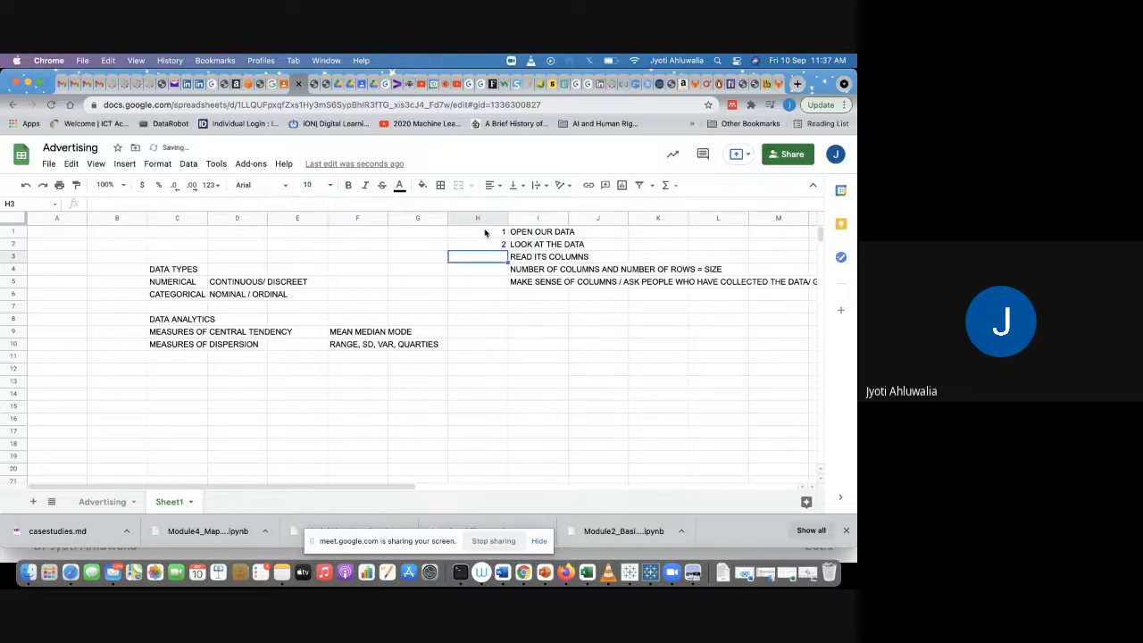
pyautogui.press('Down')
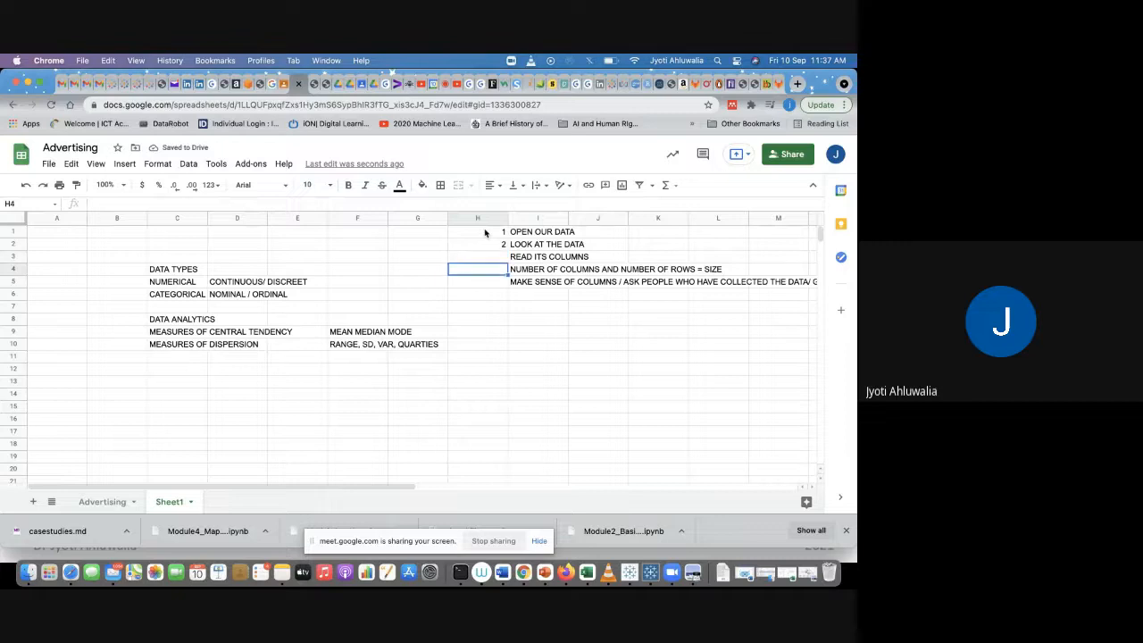
pyautogui.press('Up')
pyautogui.write('3')
pyautogui.press('Return')
pyautogui.write('4')
pyautogui.press('Return')
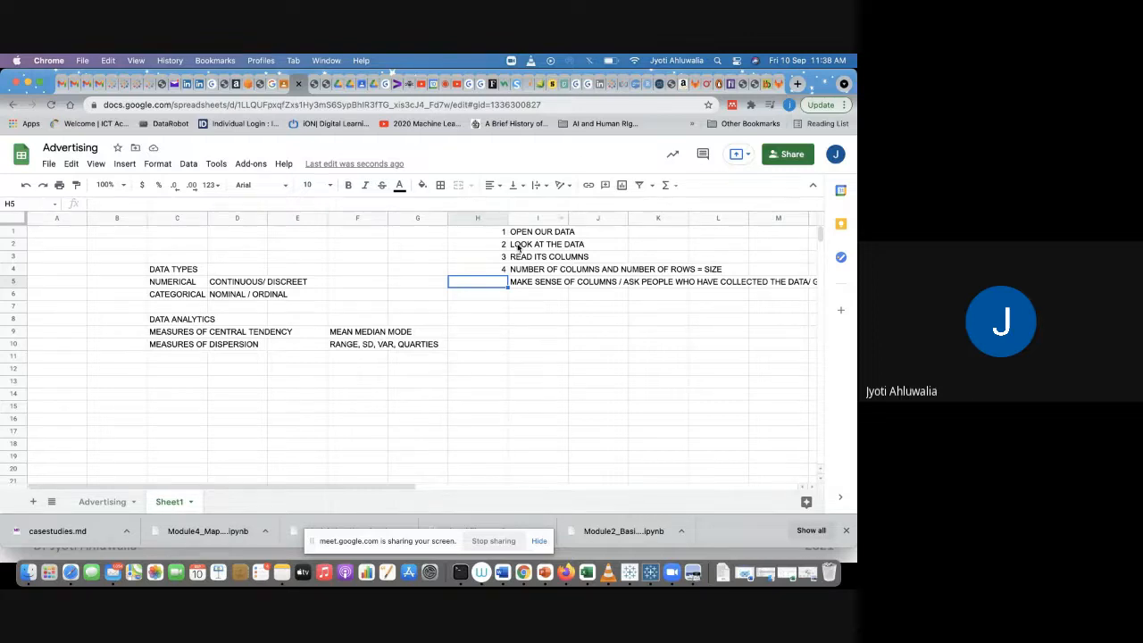
# Step: Append =HEAD /TAIL to the LOOK AT THE DATA item in cell I2
pyautogui.click(516, 245)
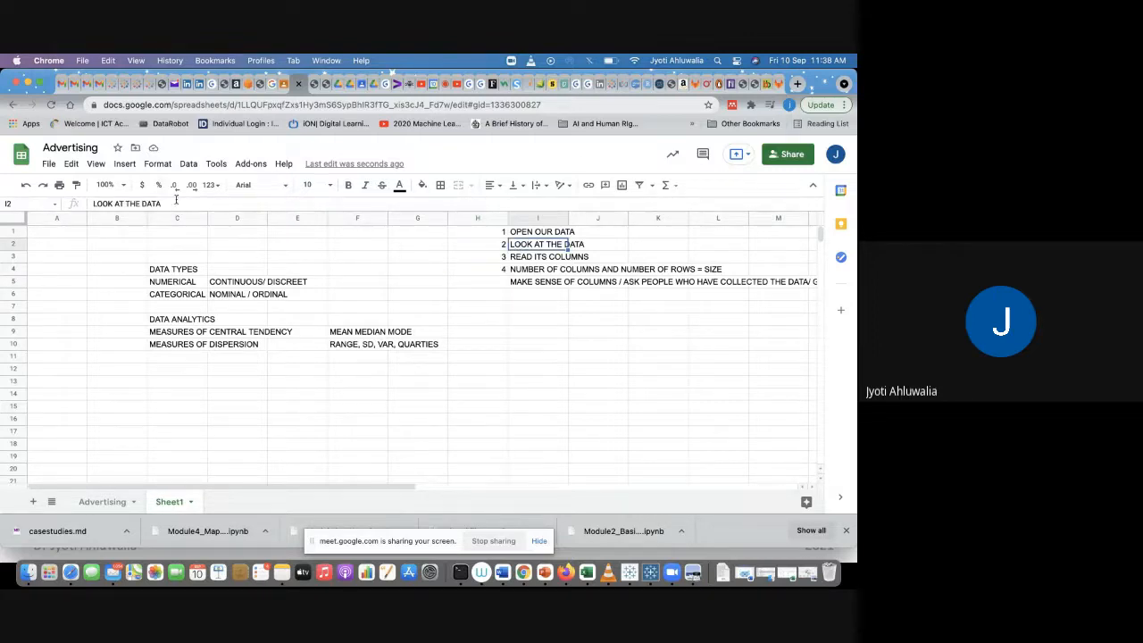
pyautogui.click(176, 203)
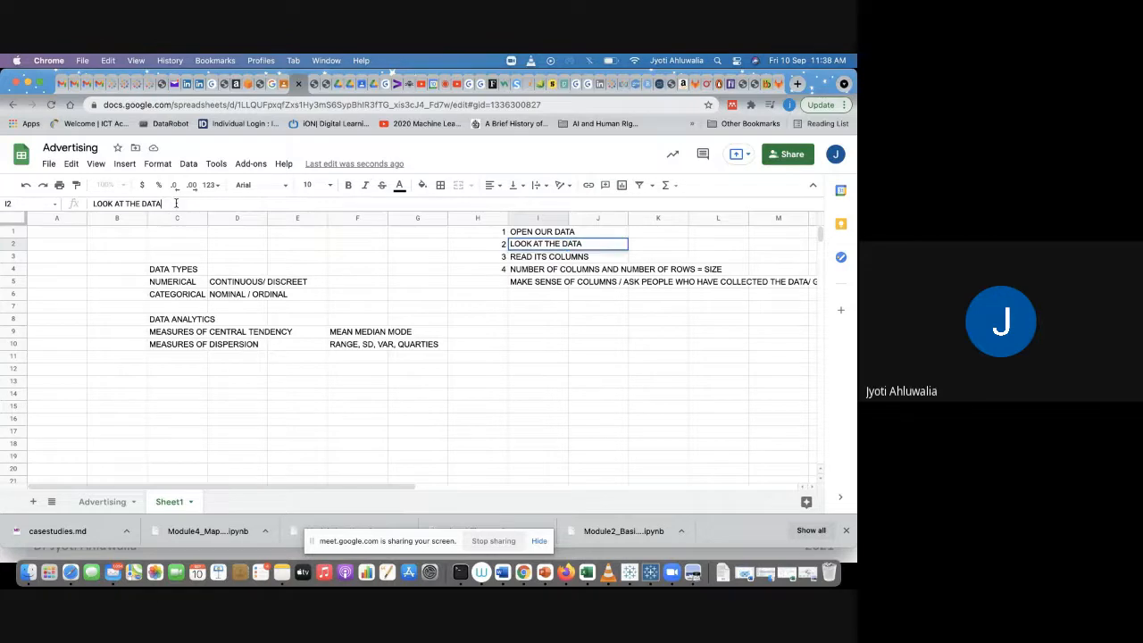
pyautogui.write('= READ /TAIL')
pyautogui.press('Return')
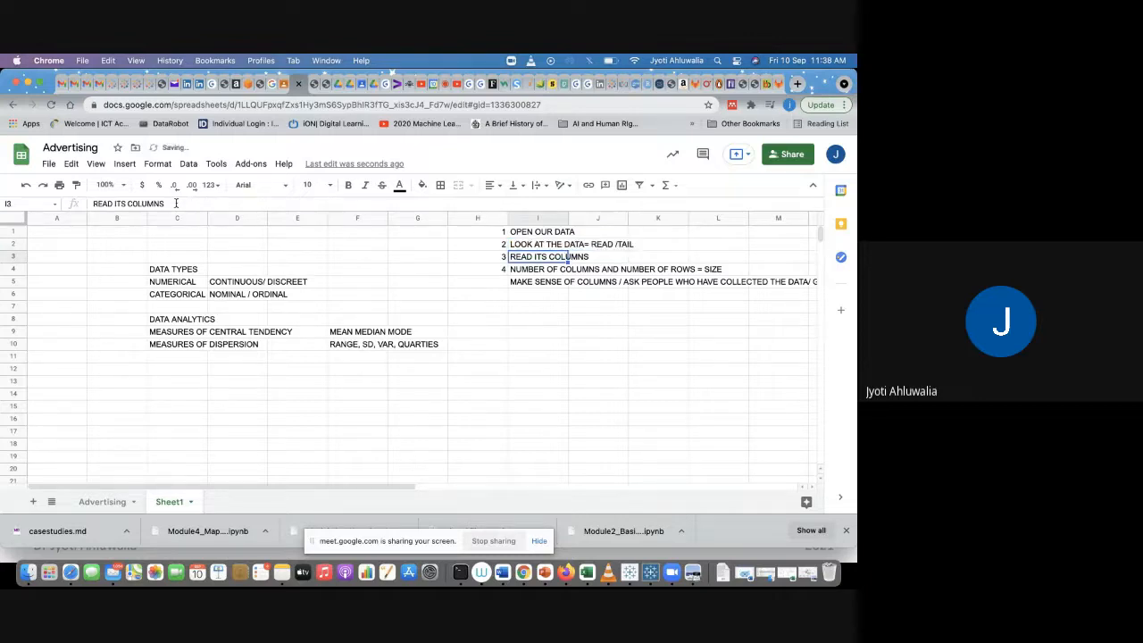
pyautogui.click(545, 247)
pyautogui.click(173, 203)
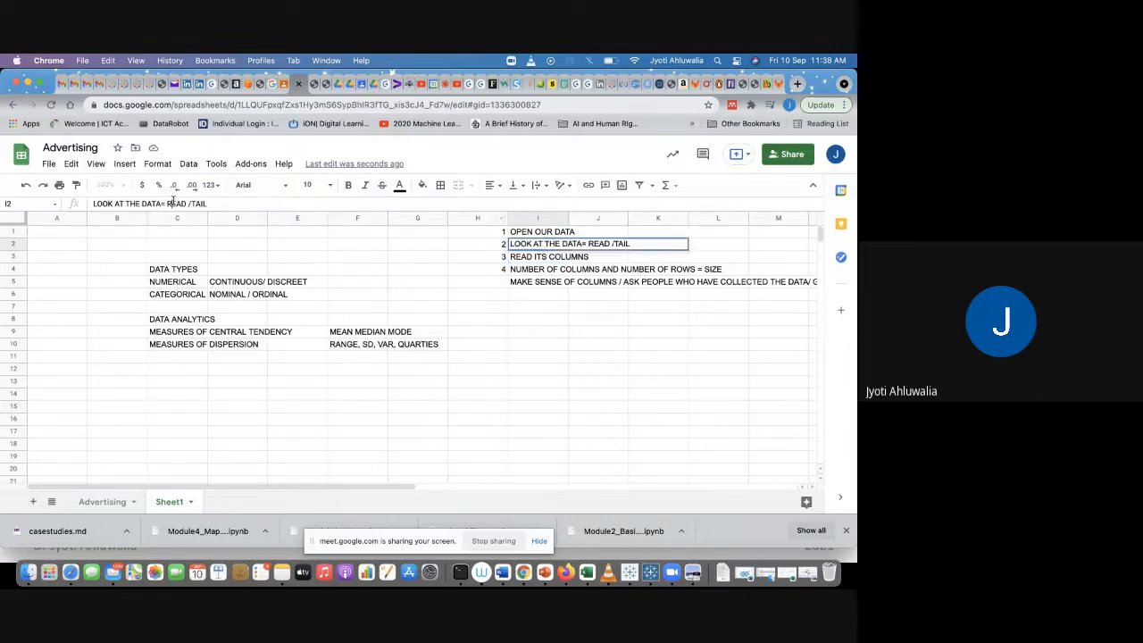
pyautogui.press('BackSpace')
pyautogui.press('BackSpace')
pyautogui.write('H')
pyautogui.press('Return')
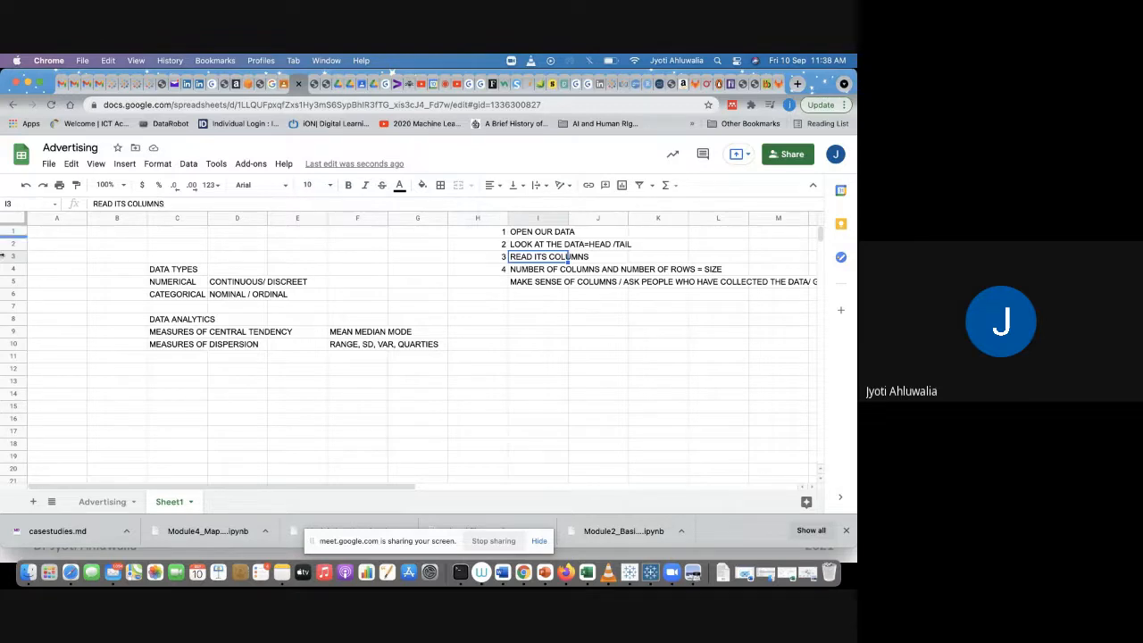
# Step: Number the fifth checklist item 5 in cell H5
pyautogui.click(529, 281)
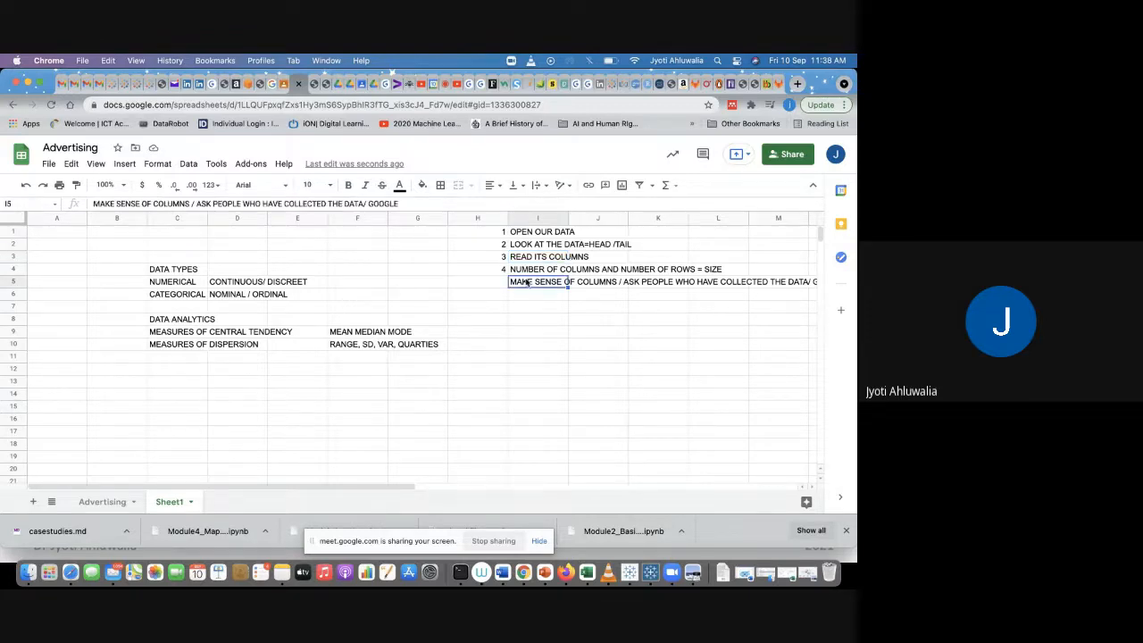
pyautogui.click(490, 282)
pyautogui.write('5')
pyautogui.press('Return')
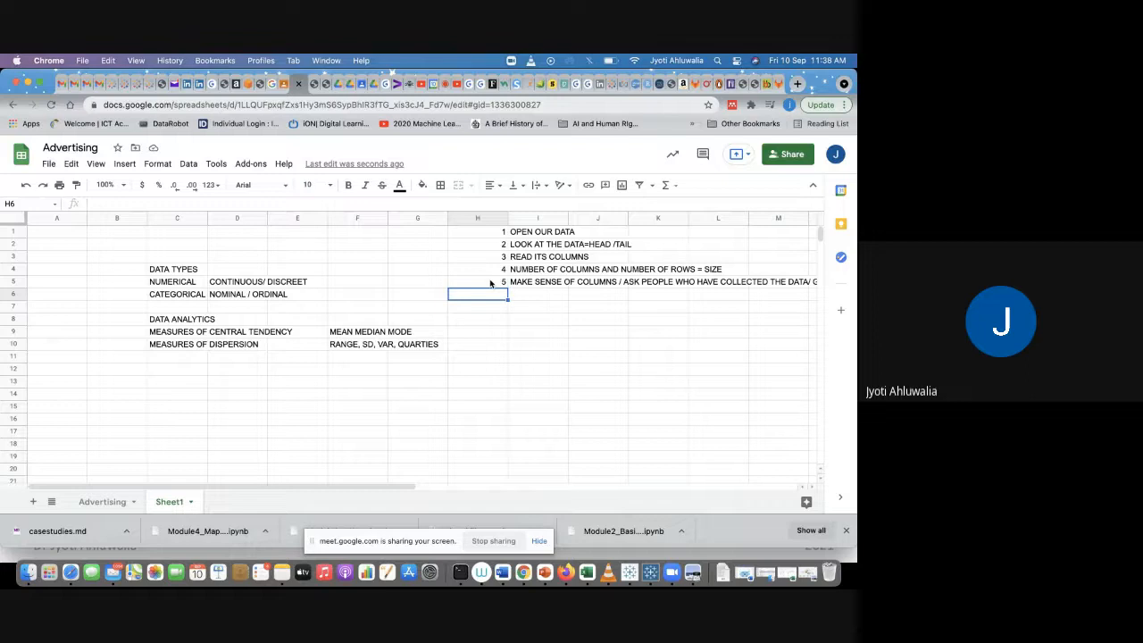
# Step: Switch to the Advertising sheet and examine its column headers and how many rows of data it holds
pyautogui.click(94, 501)
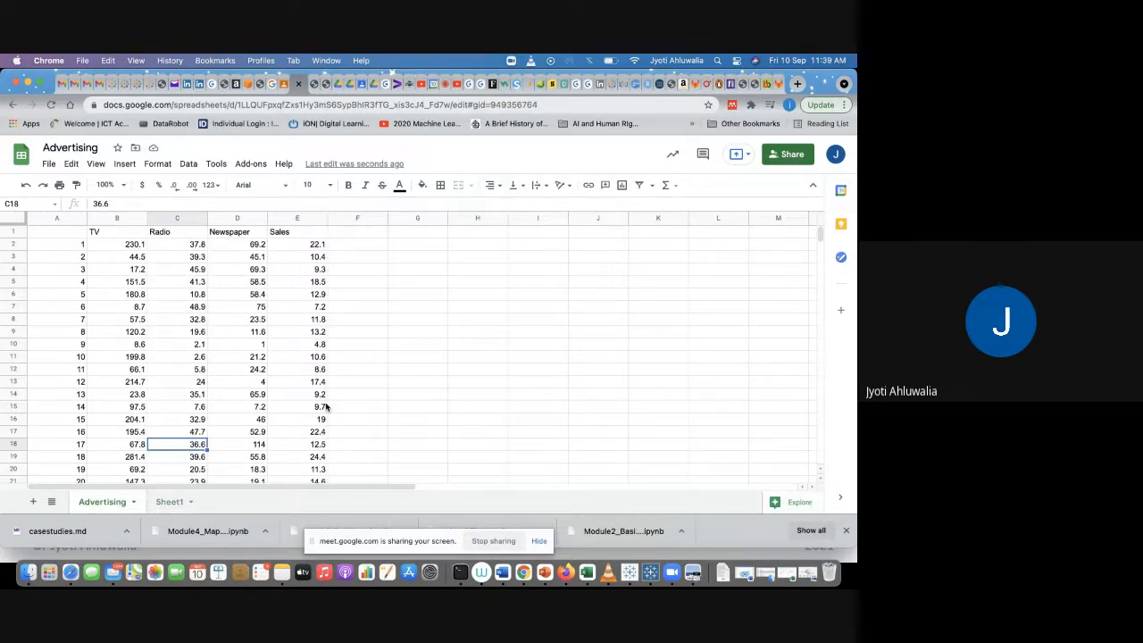
pyautogui.click(110, 232)
pyautogui.click(177, 234)
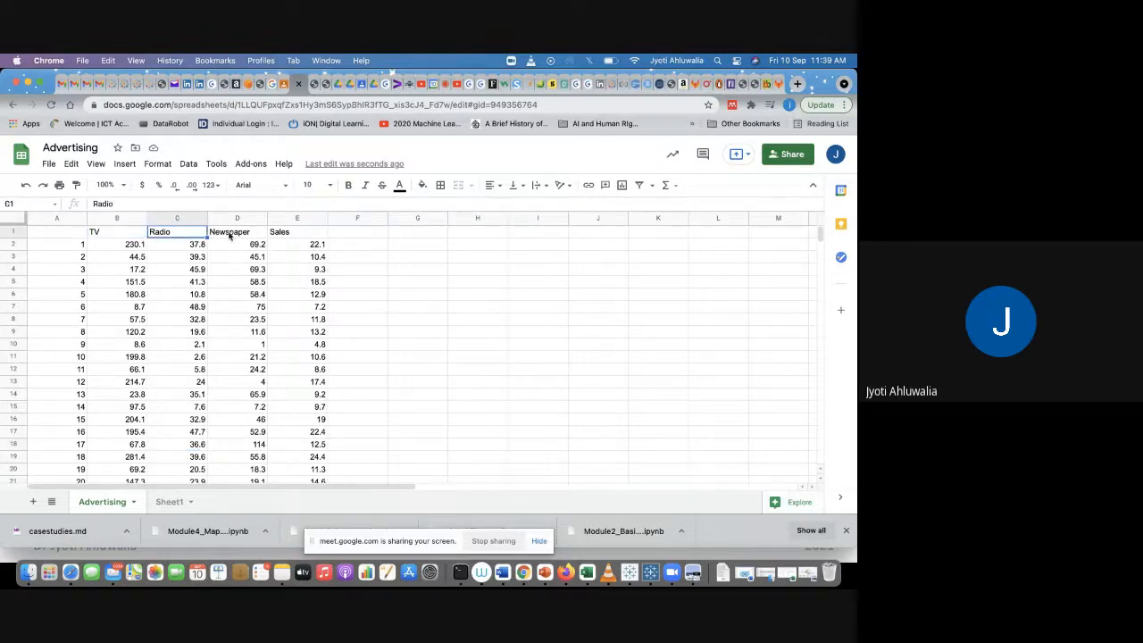
pyautogui.click(230, 237)
pyautogui.click(294, 233)
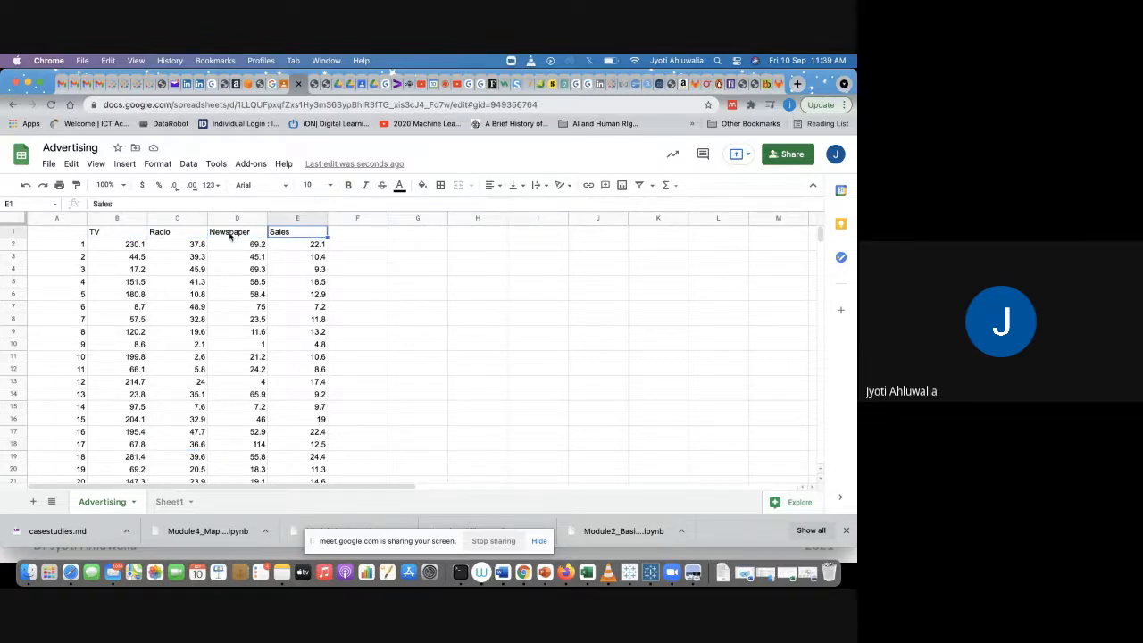
pyautogui.click(73, 244)
pyautogui.press('super+shift+Down')
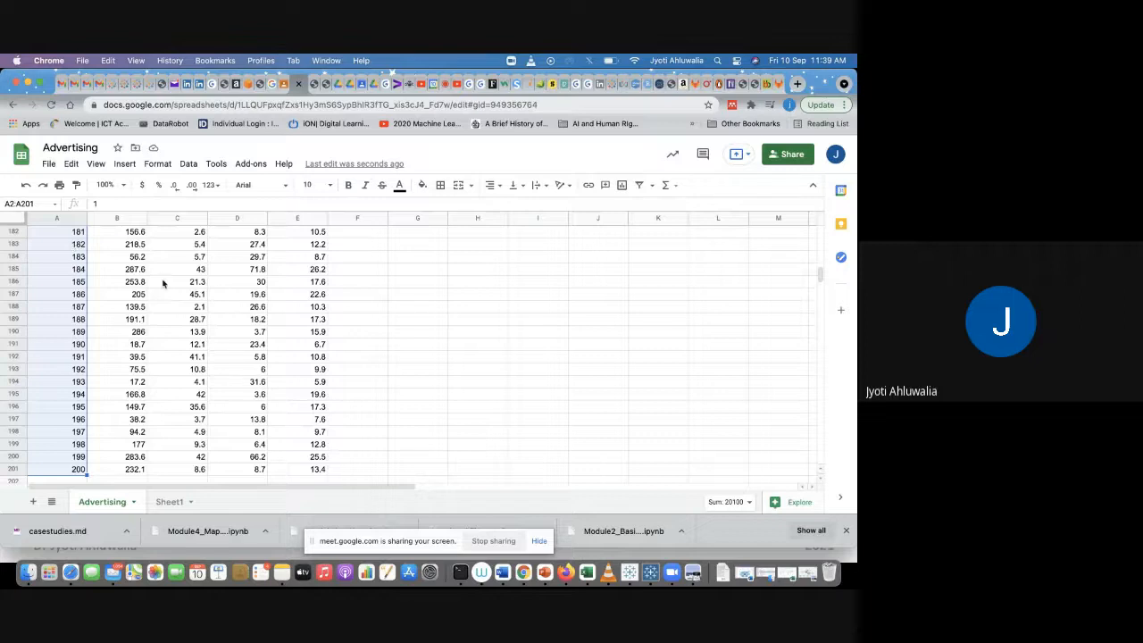
pyautogui.click(160, 310)
pyautogui.scroll(15, 159, 314)
pyautogui.scroll(20, 159, 316)
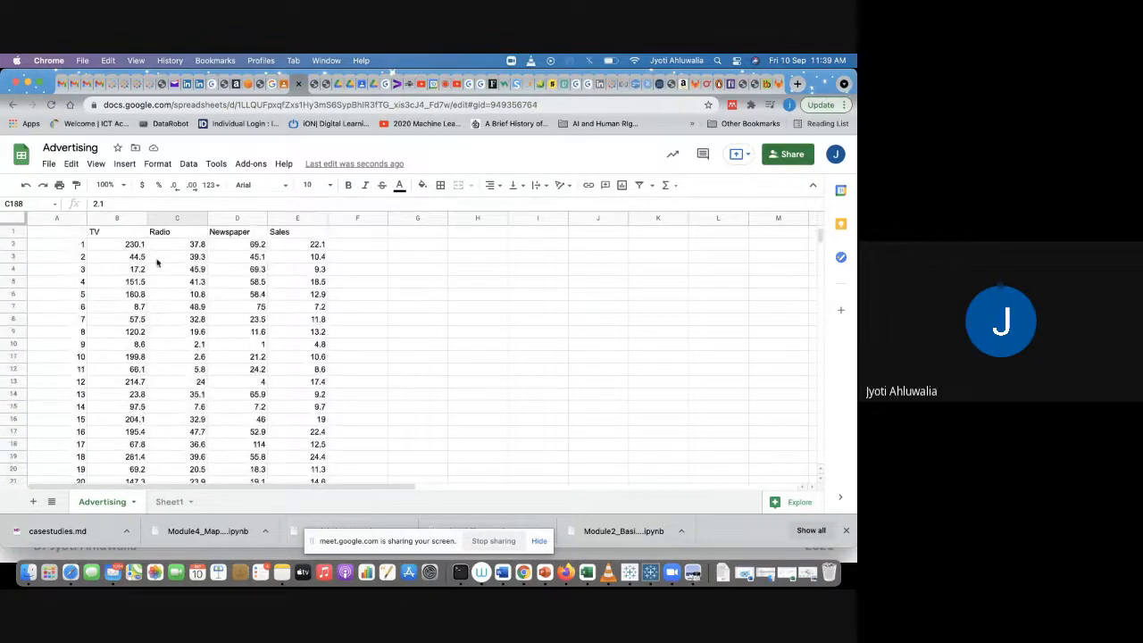
pyautogui.click(298, 244)
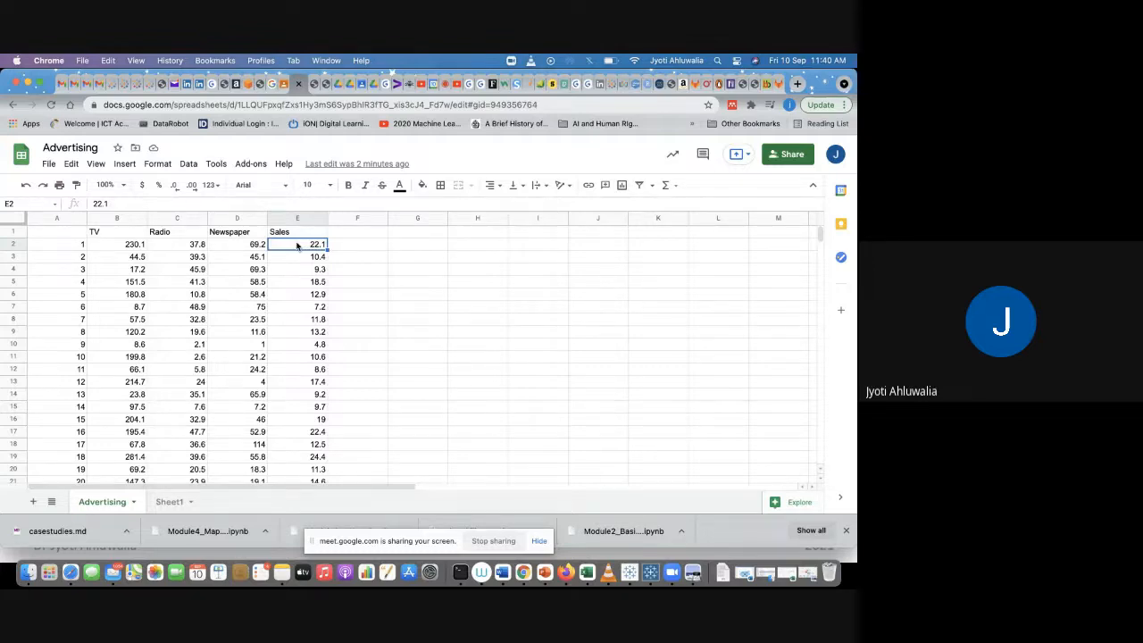
pyautogui.click(117, 244)
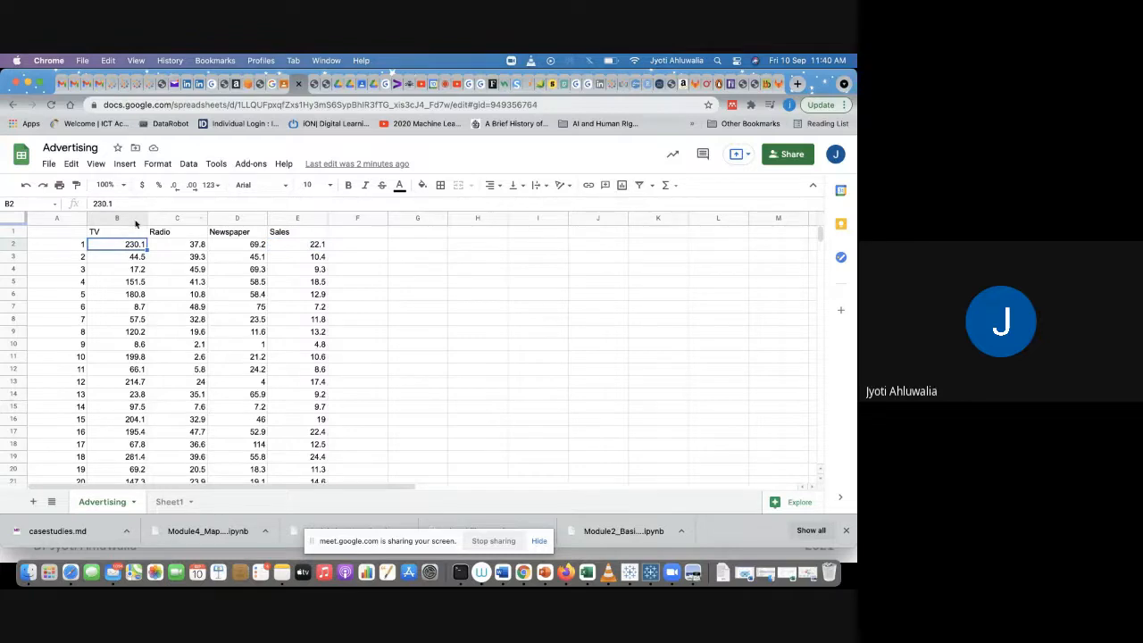
# Step: Try to copy the column headers to H2 and label cell G3 MEAN, then undo these edits
pyautogui.moveTo(114, 236); pyautogui.dragTo(195, 237)
pyautogui.moveTo(207, 237); pyautogui.dragTo(207, 236)
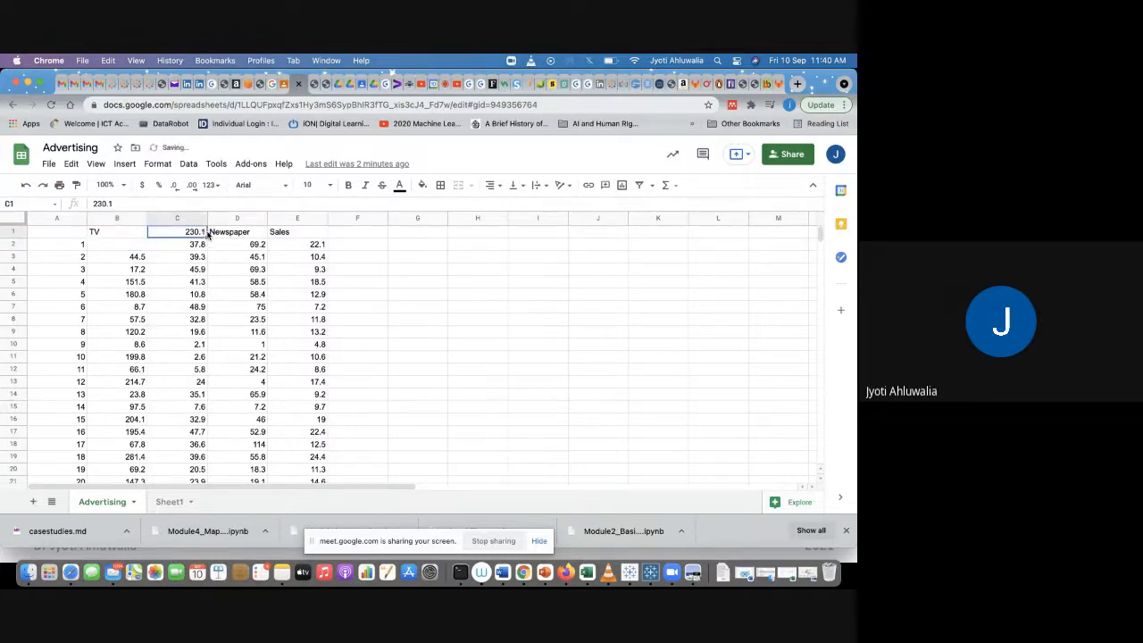
pyautogui.moveTo(117, 234); pyautogui.dragTo(294, 235)
pyautogui.hotkey('ctrl', 'c')
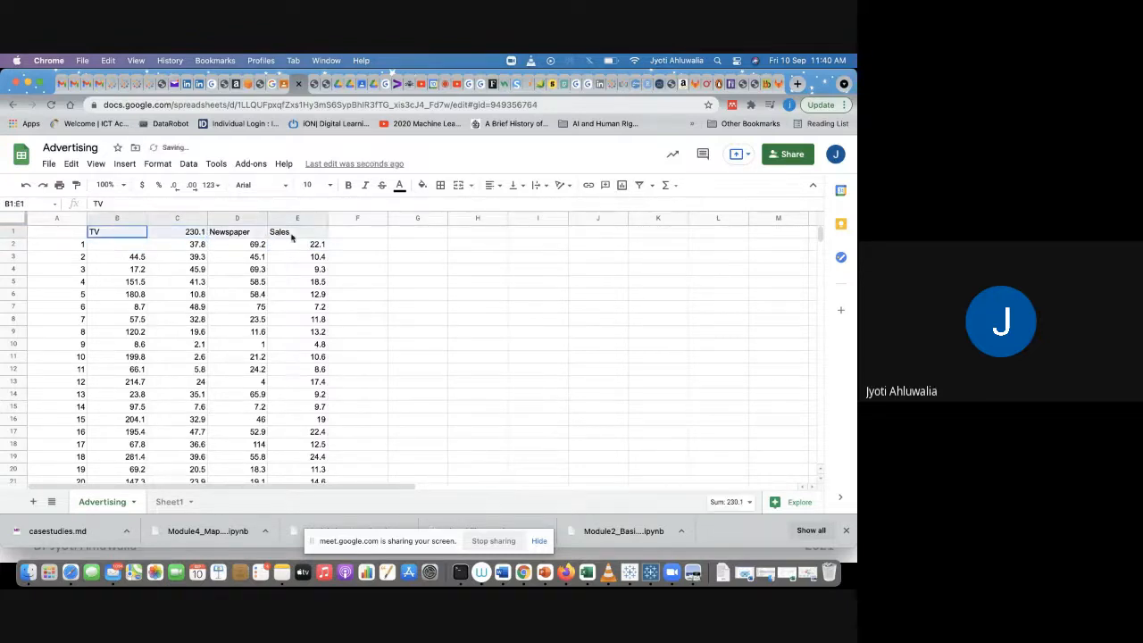
pyautogui.click(491, 245)
pyautogui.hotkey('ctrl', 'v')
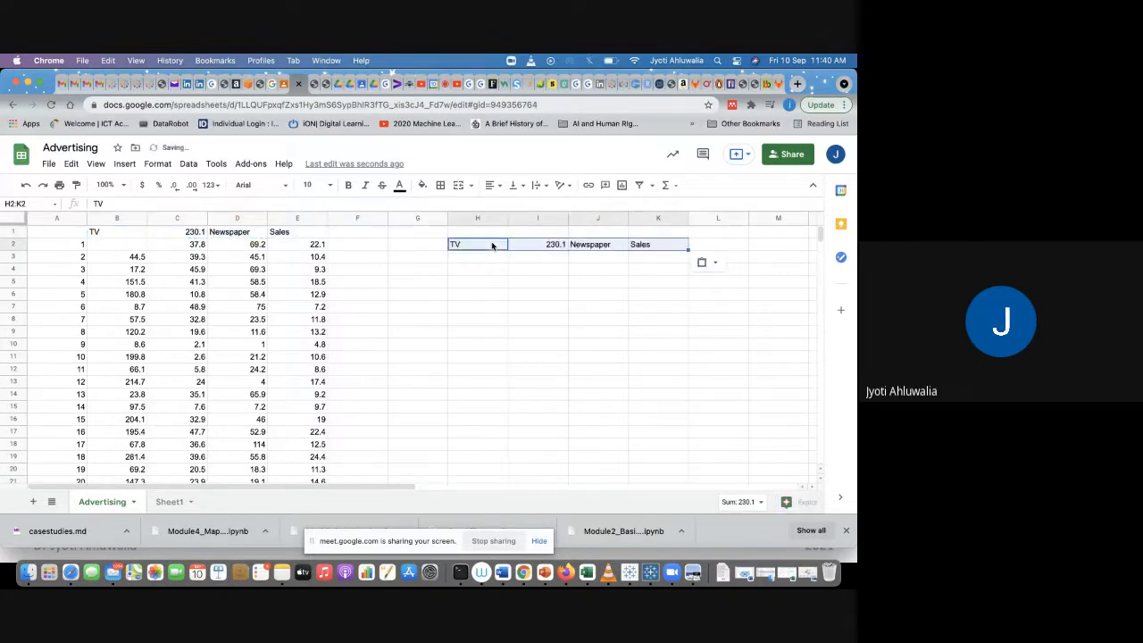
pyautogui.click(412, 256)
pyautogui.write('RANGE')
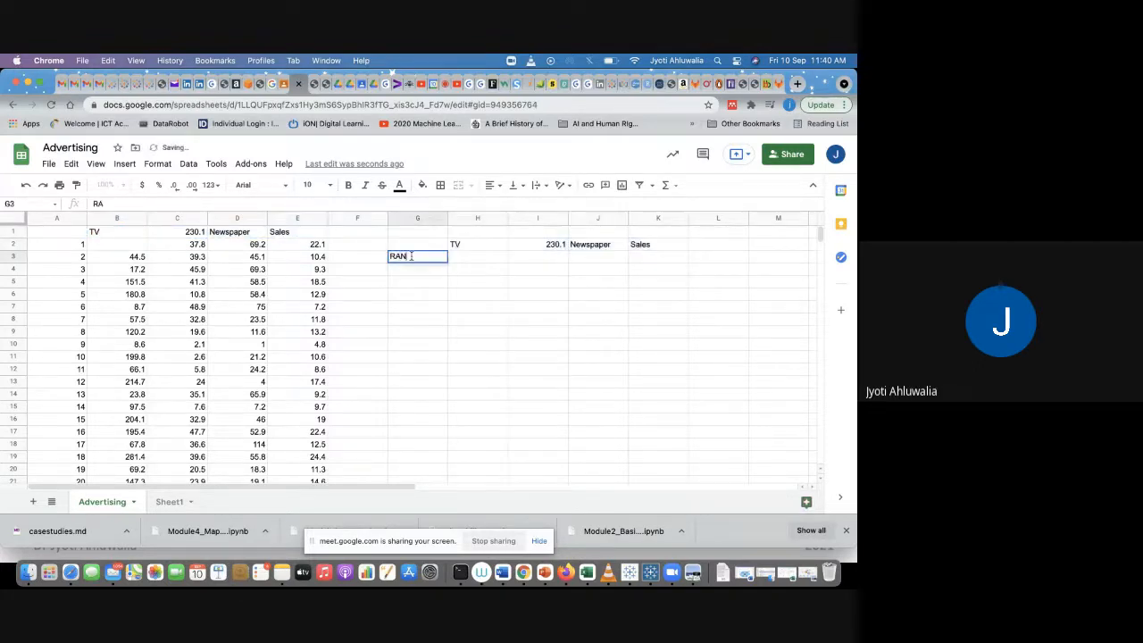
pyautogui.press('BackSpace')
pyautogui.press('BackSpace')
pyautogui.press('BackSpace')
pyautogui.press('BackSpace')
pyautogui.press('BackSpace')
pyautogui.write('MEAN')
pyautogui.press('Return')
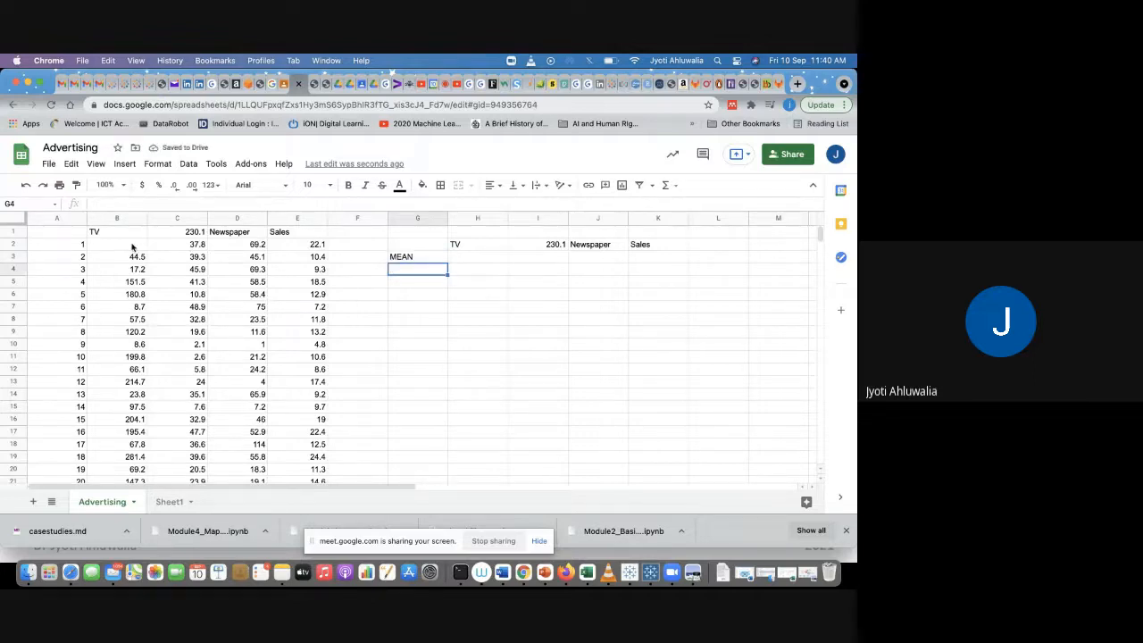
pyautogui.press('super+z')
pyautogui.press('super+z')
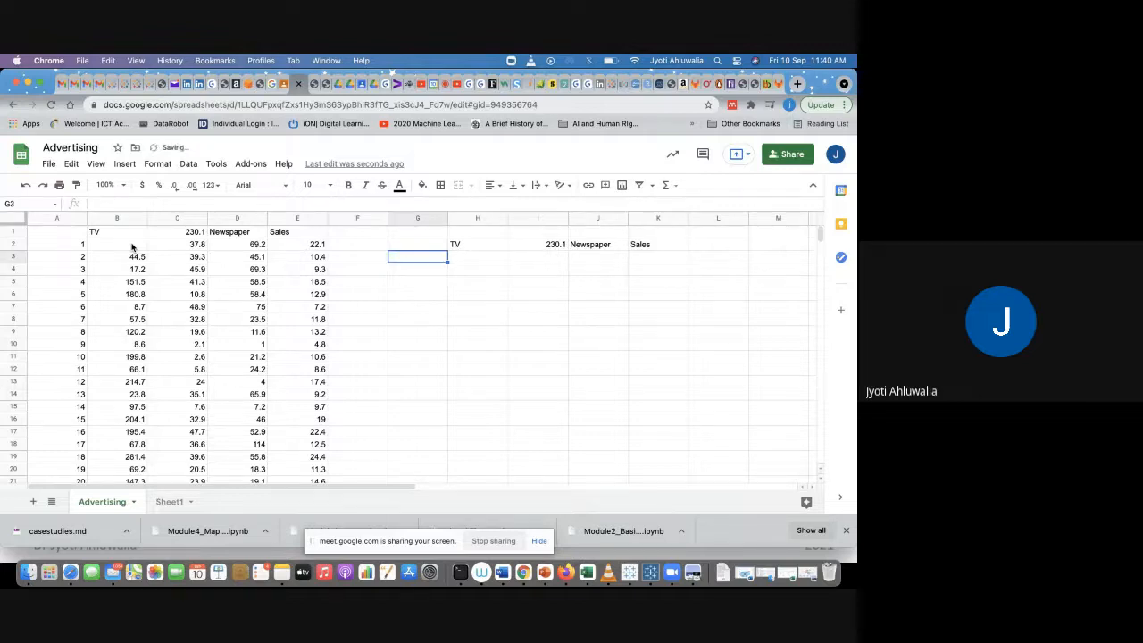
# Step: Copy the TV, Radio, Newspaper and Sales headers into cells H2 to K2
pyautogui.click(160, 282)
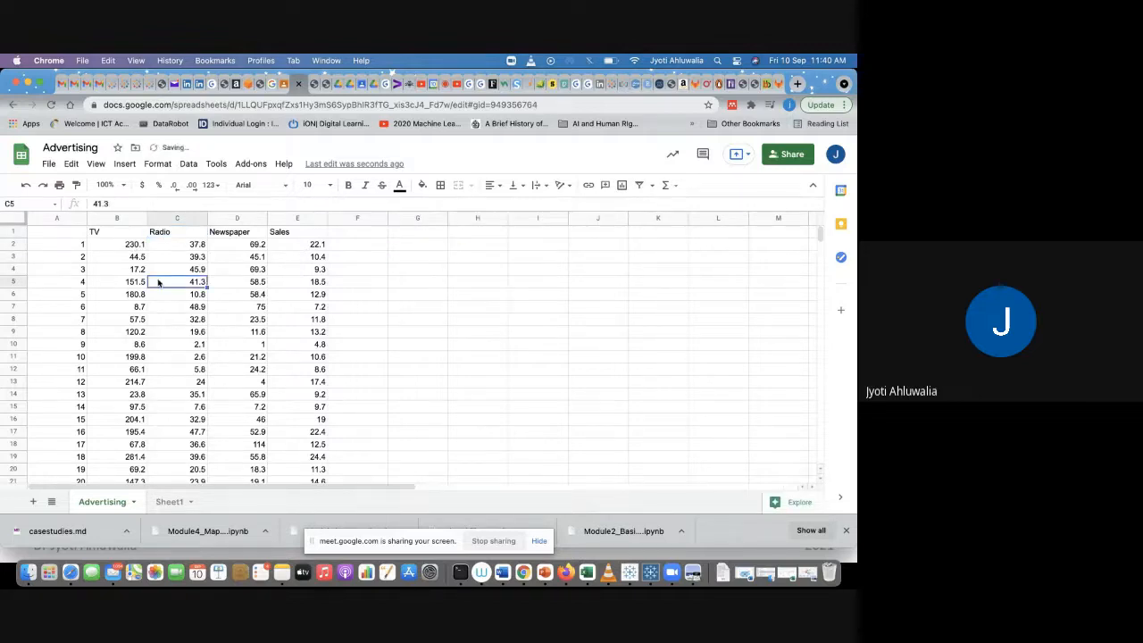
pyautogui.click(125, 238)
pyautogui.moveTo(178, 234); pyautogui.dragTo(304, 235)
pyautogui.press('super+c')
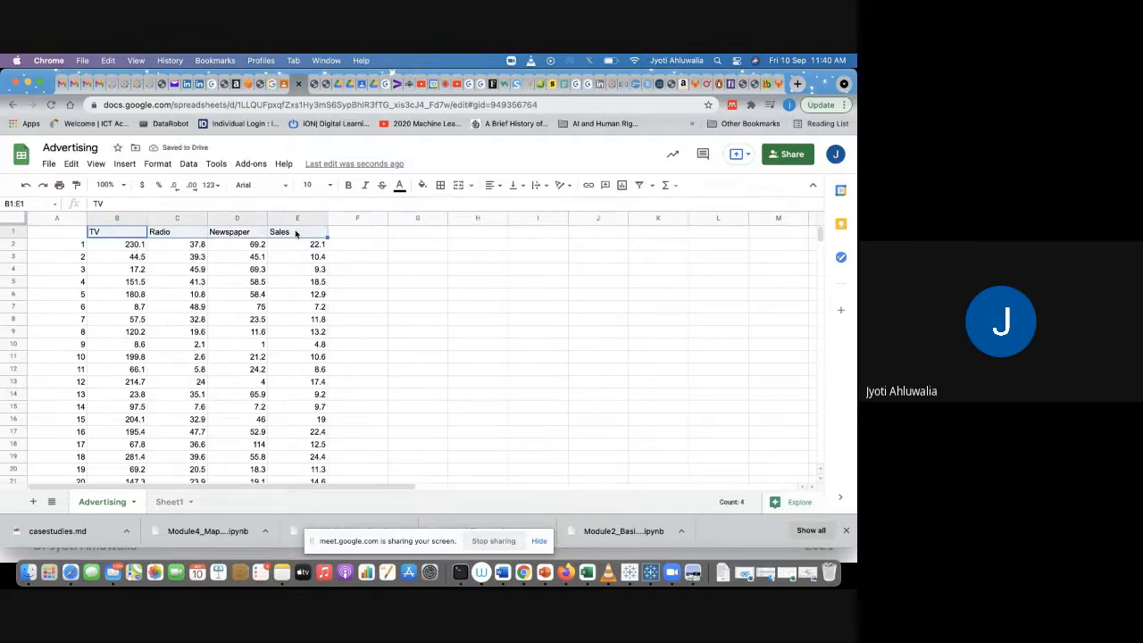
pyautogui.click(491, 247)
pyautogui.press('super+v')
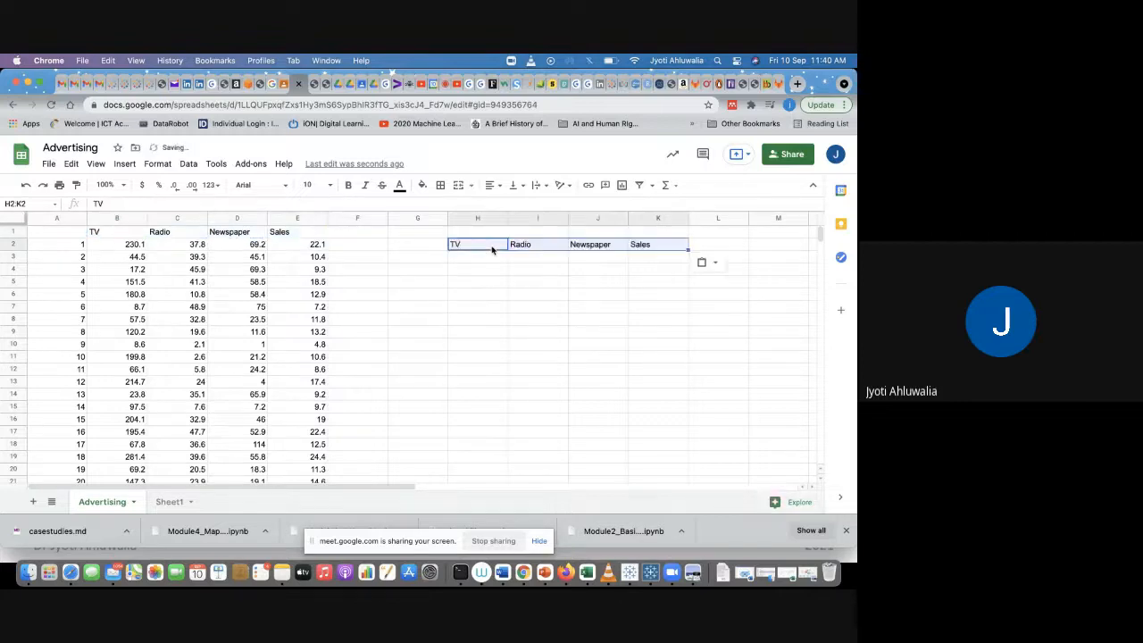
# Step: Enter the row label MEAN in cell G3 beside the copied headers
pyautogui.click(419, 260)
pyautogui.write('MEAN')
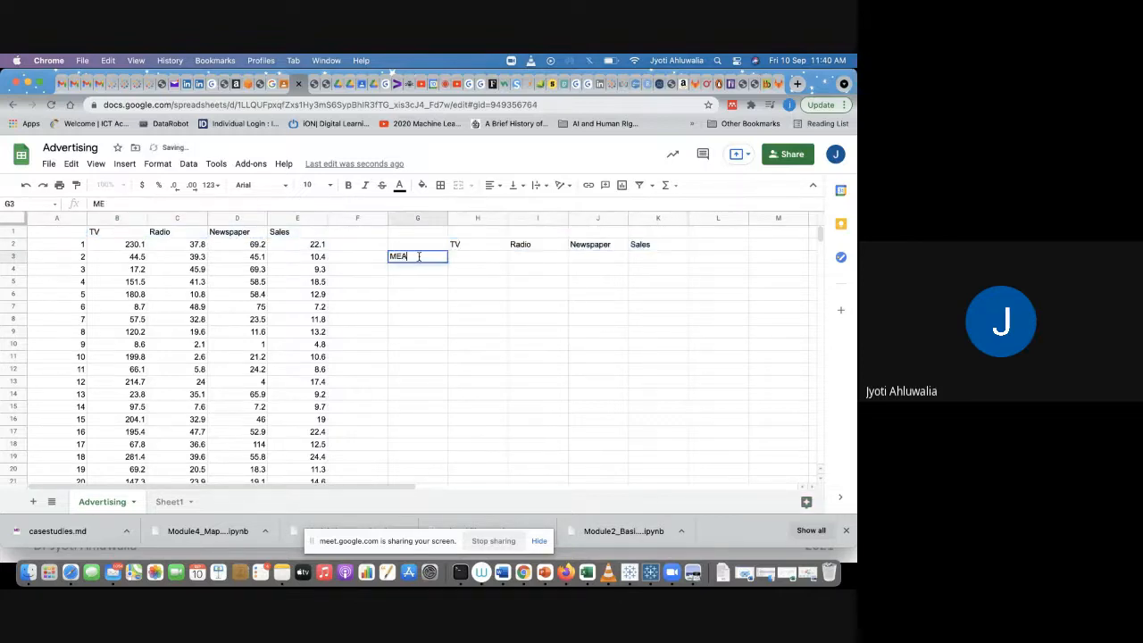
pyautogui.press('Return')
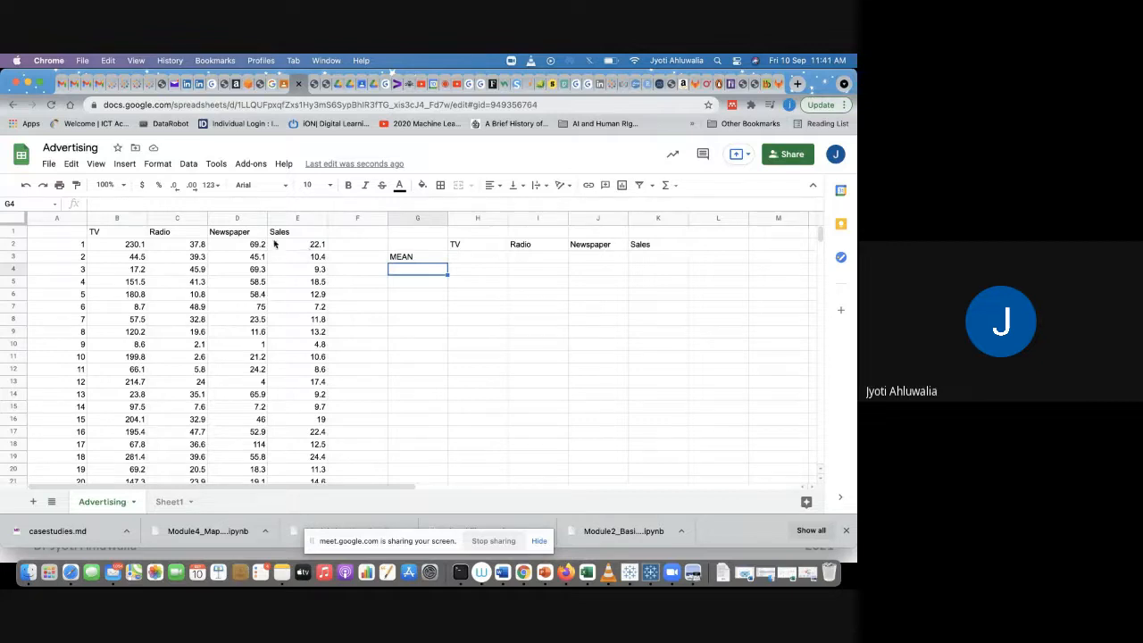
pyautogui.click(119, 247)
pyautogui.click(184, 245)
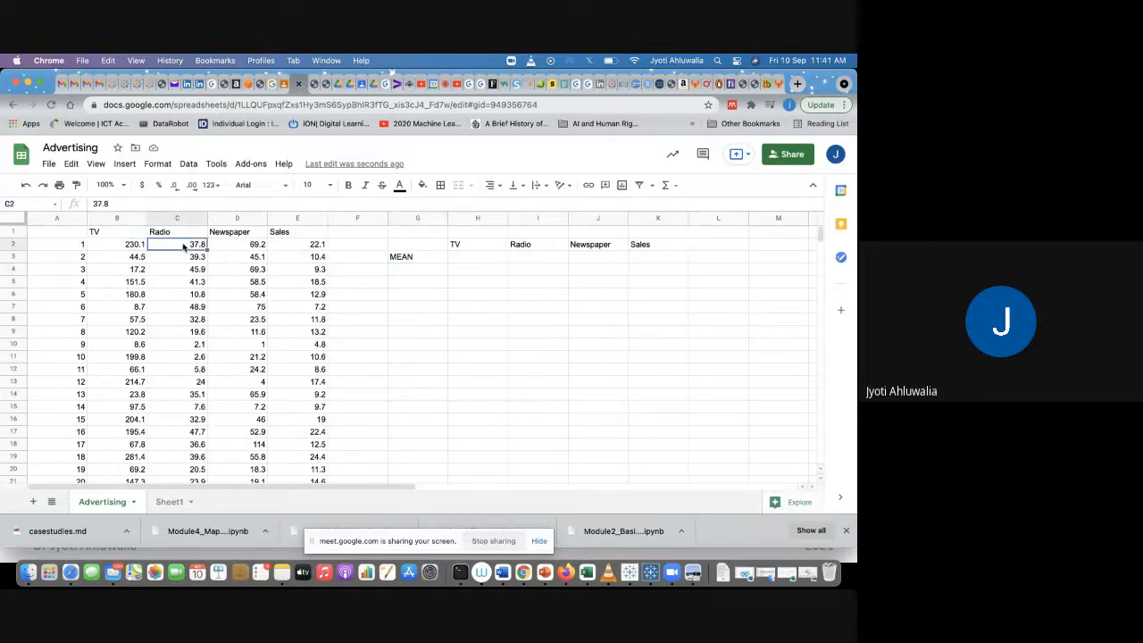
# Step: Enter an AVERAGE formula in H3 computing the mean of the TV values from B2 down to the last data row
pyautogui.click(245, 237)
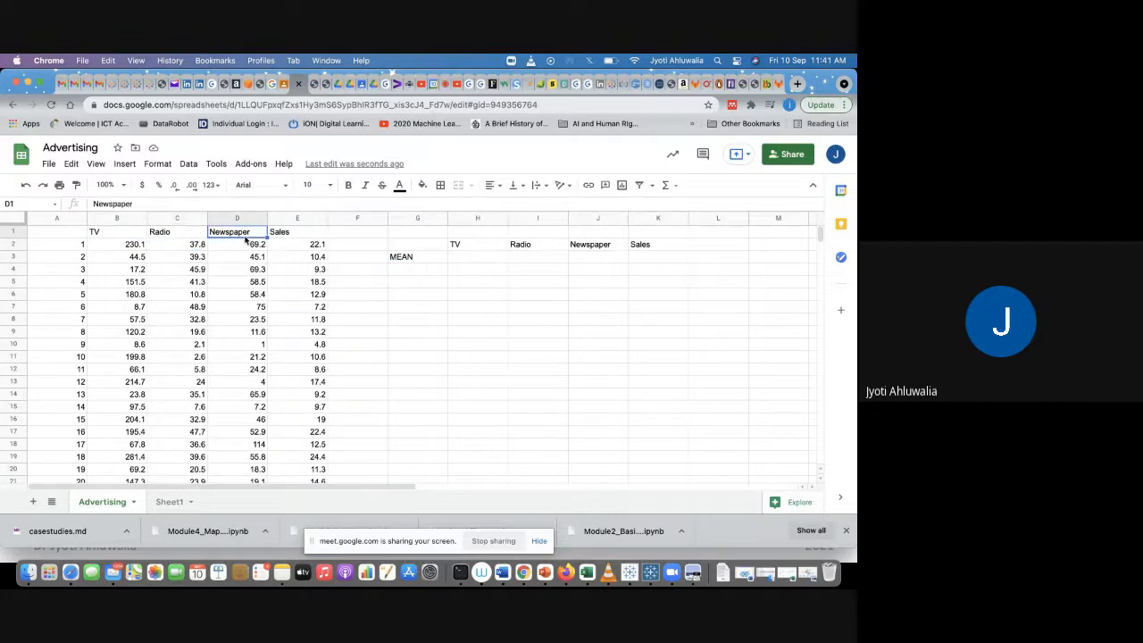
pyautogui.click(290, 243)
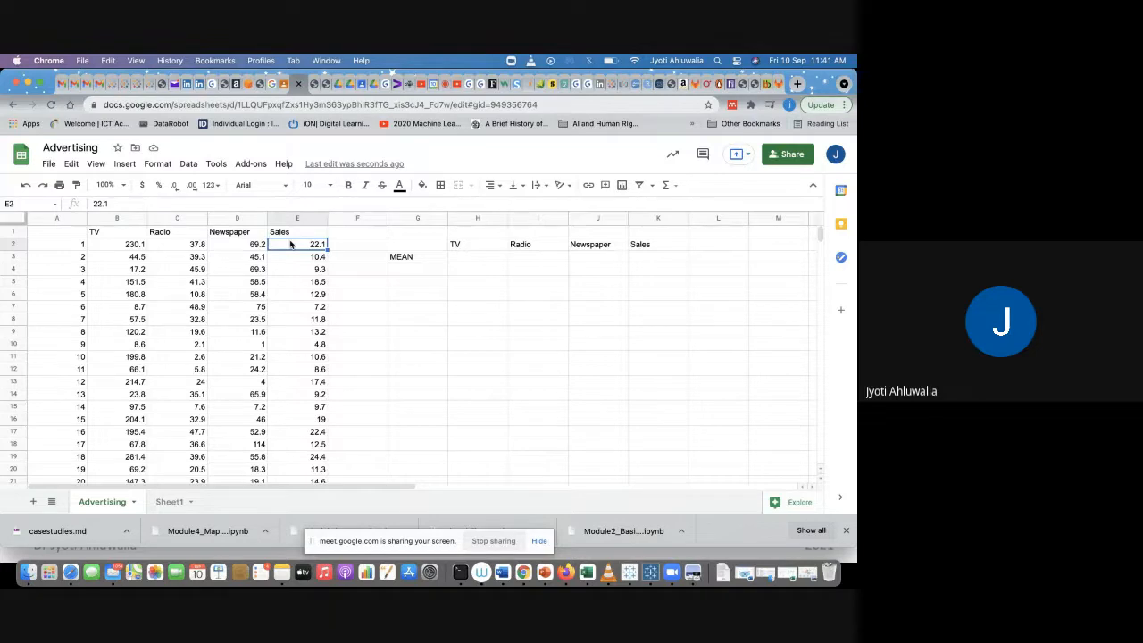
pyautogui.click(482, 259)
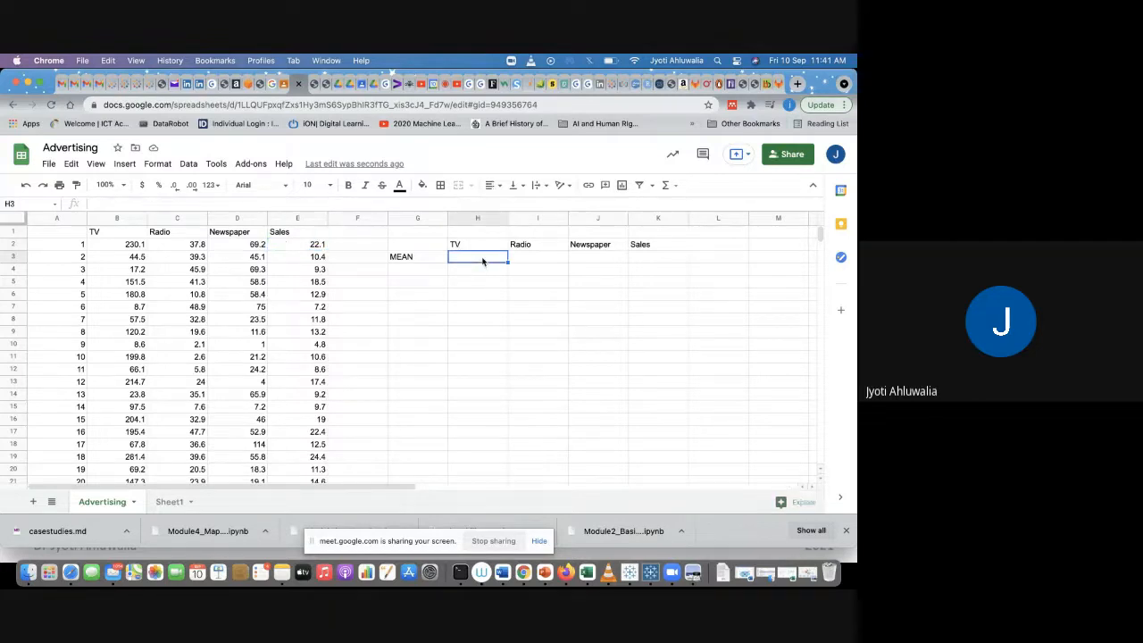
pyautogui.write('=AVE')
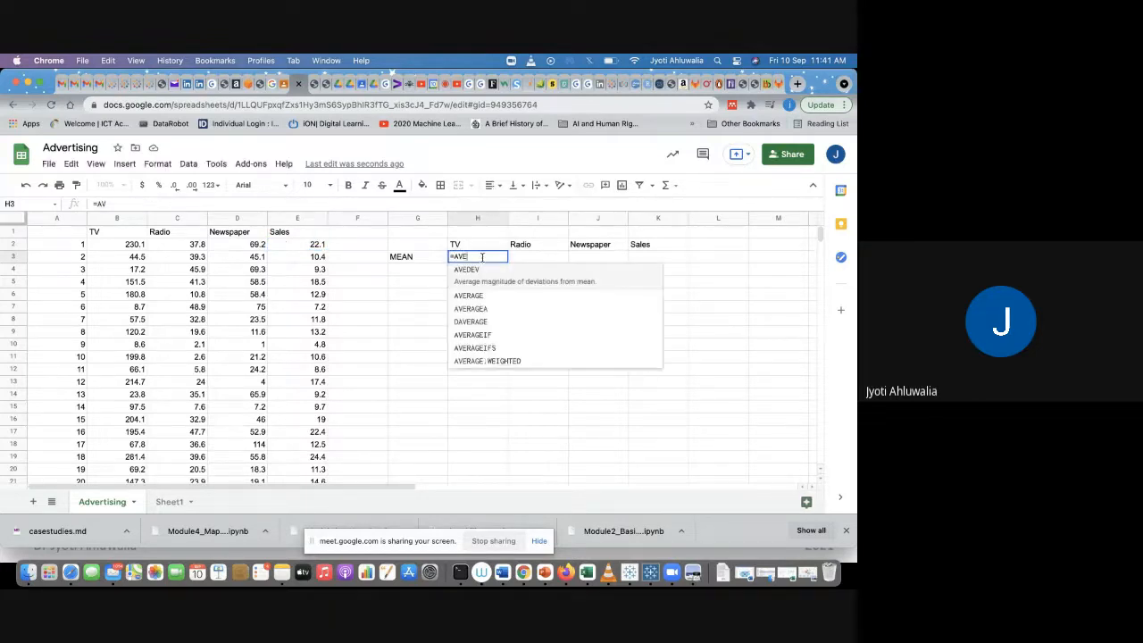
pyautogui.write('RAGE(')
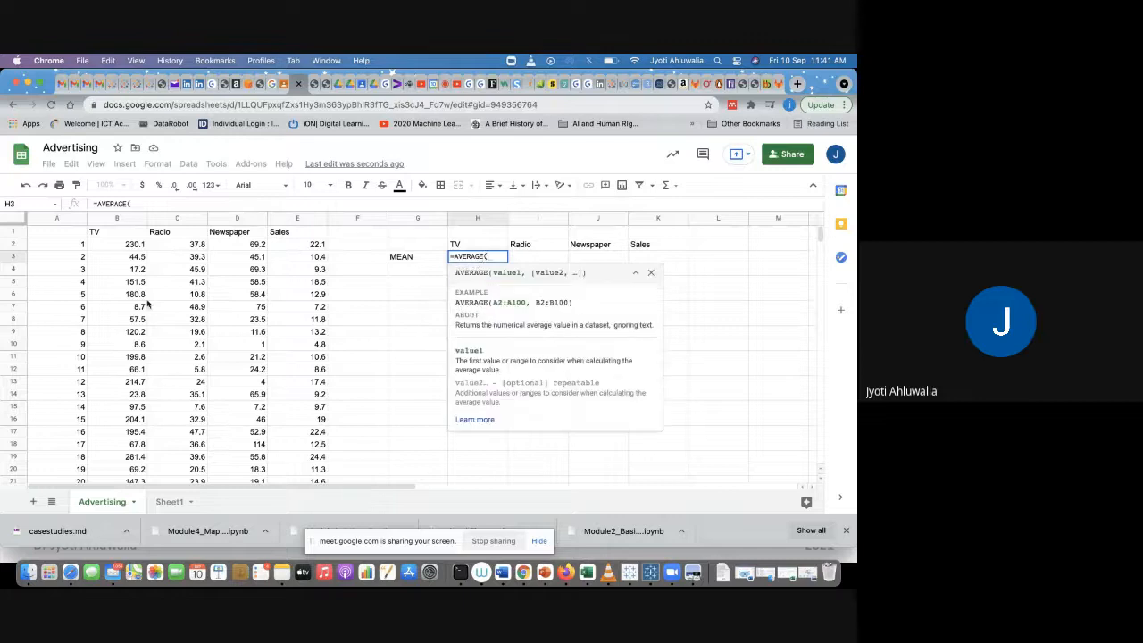
pyautogui.click(117, 244)
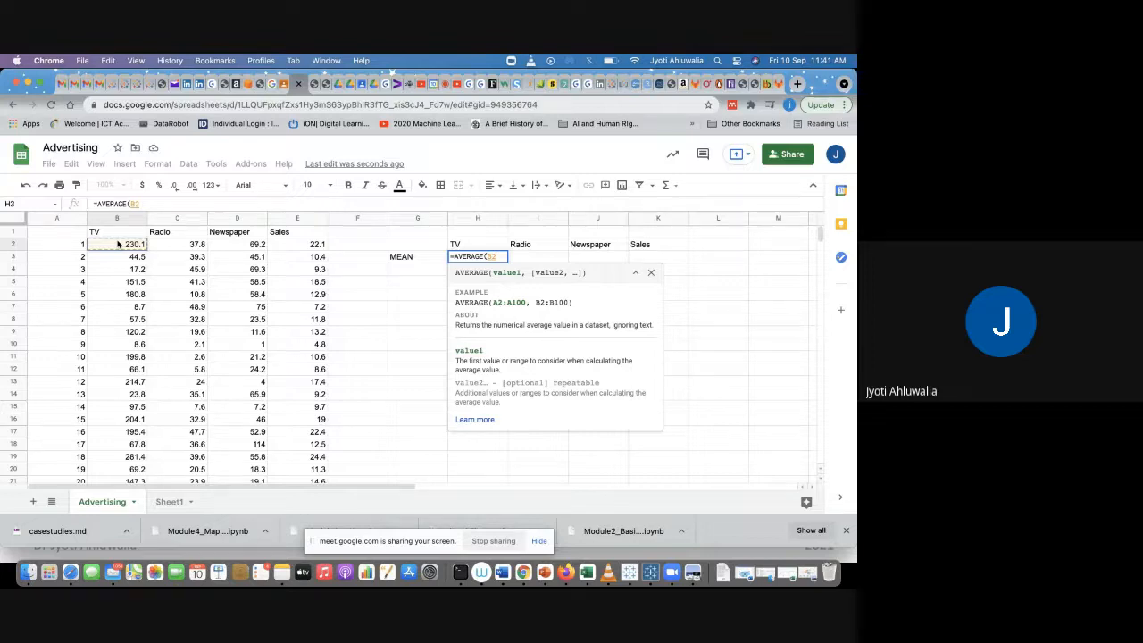
pyautogui.press('super+shift+Down')
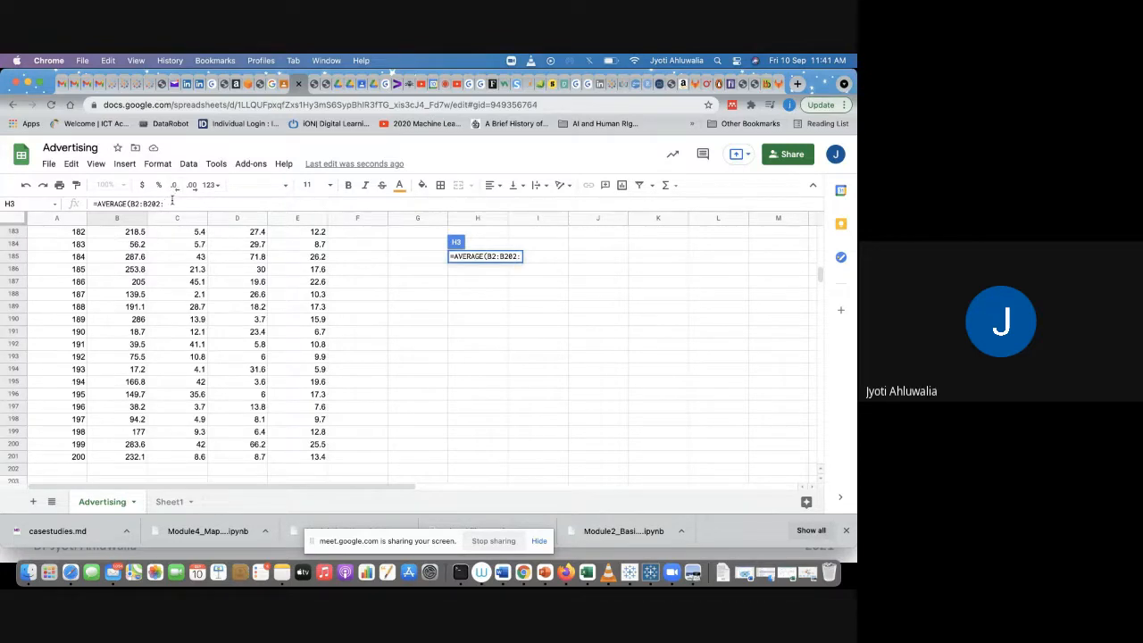
pyautogui.write(')')
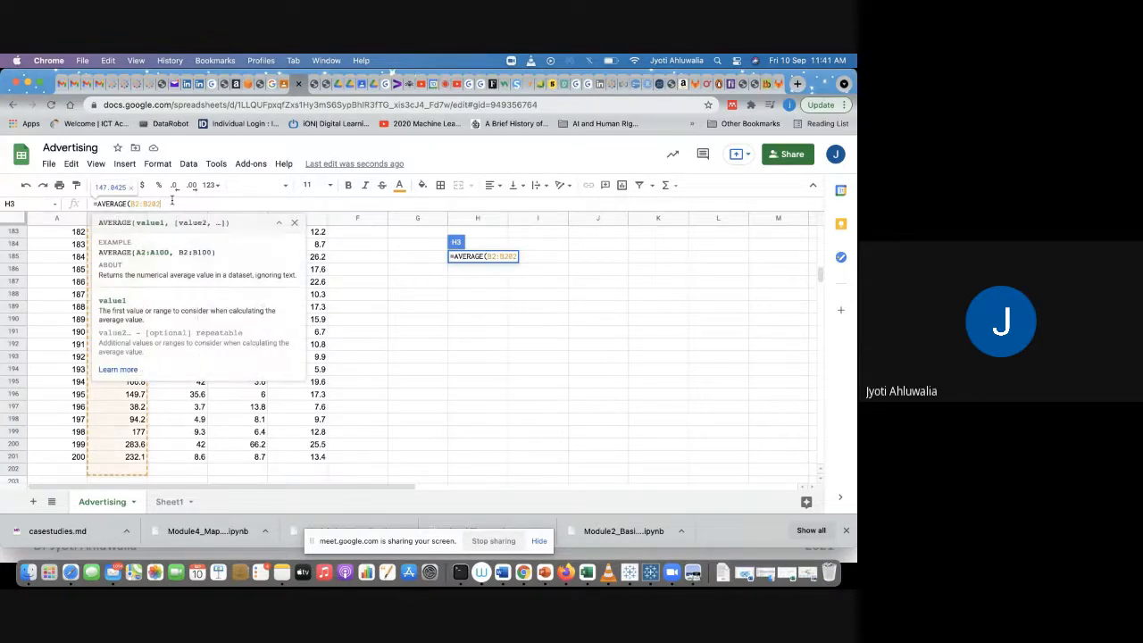
pyautogui.press('Return')
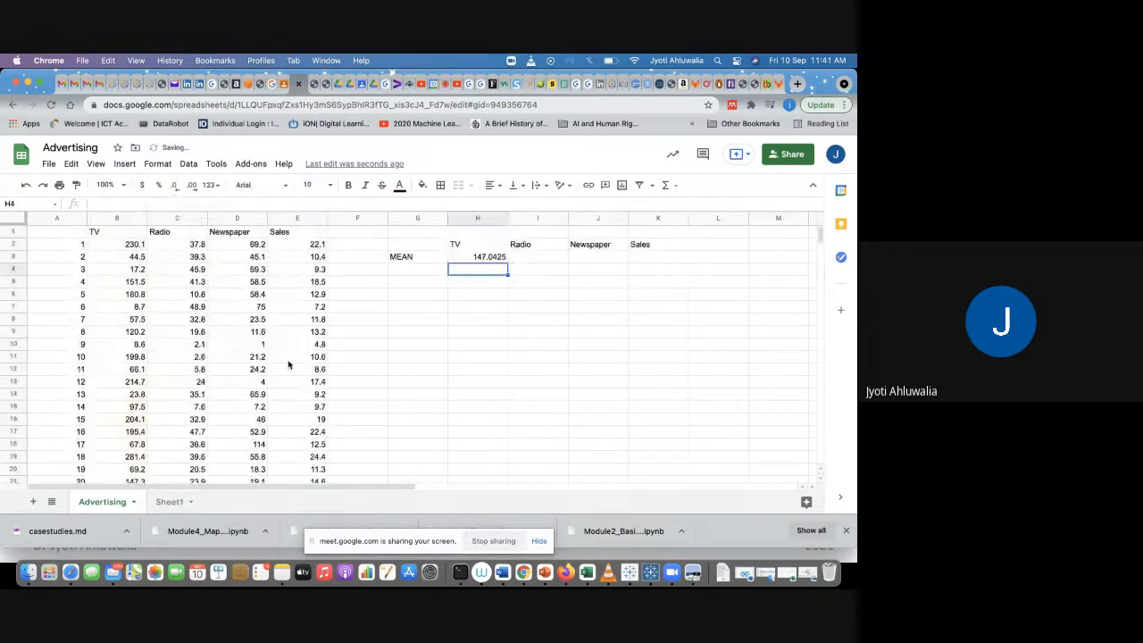
# Step: Fill the TV mean formula across to K3 to get the Radio, Newspaper and Sales means
pyautogui.click(491, 260)
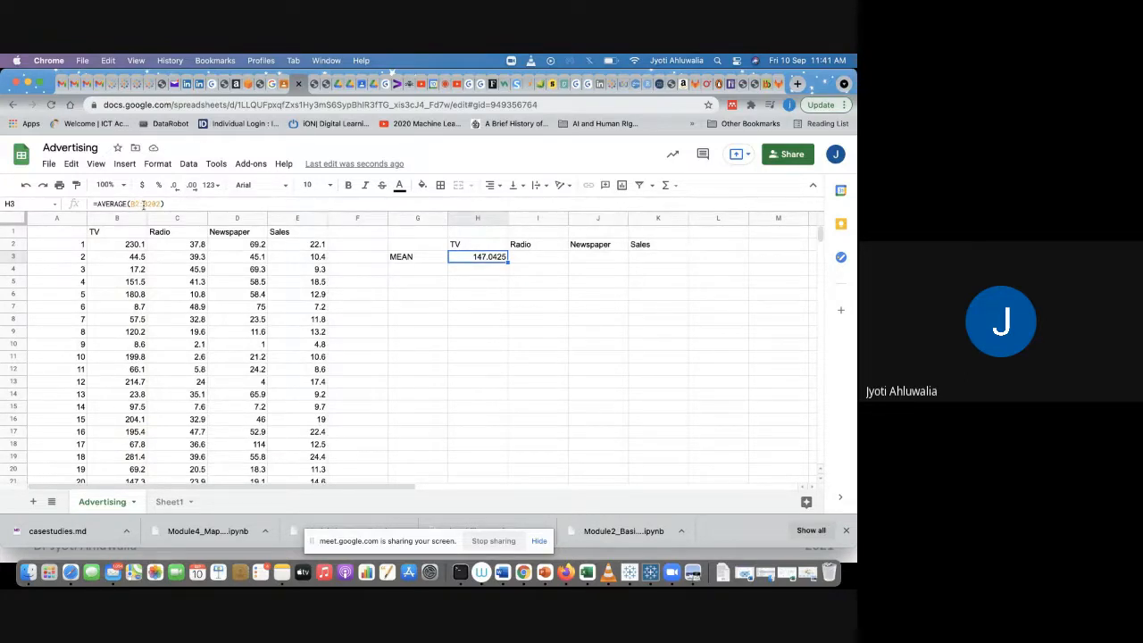
pyautogui.click(483, 274)
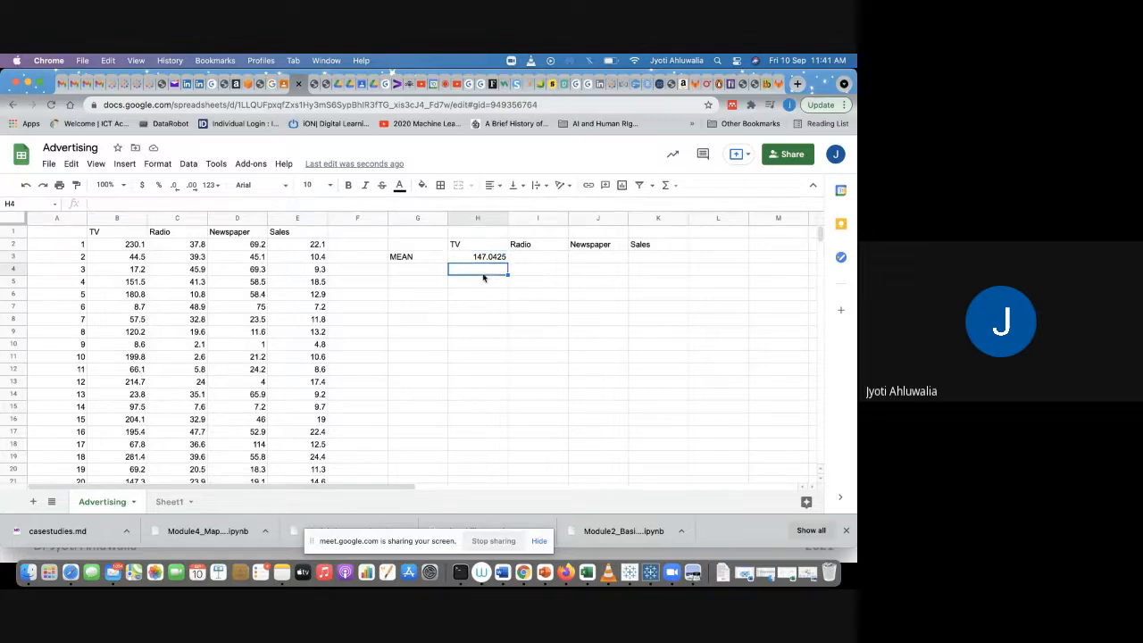
pyautogui.click(490, 260)
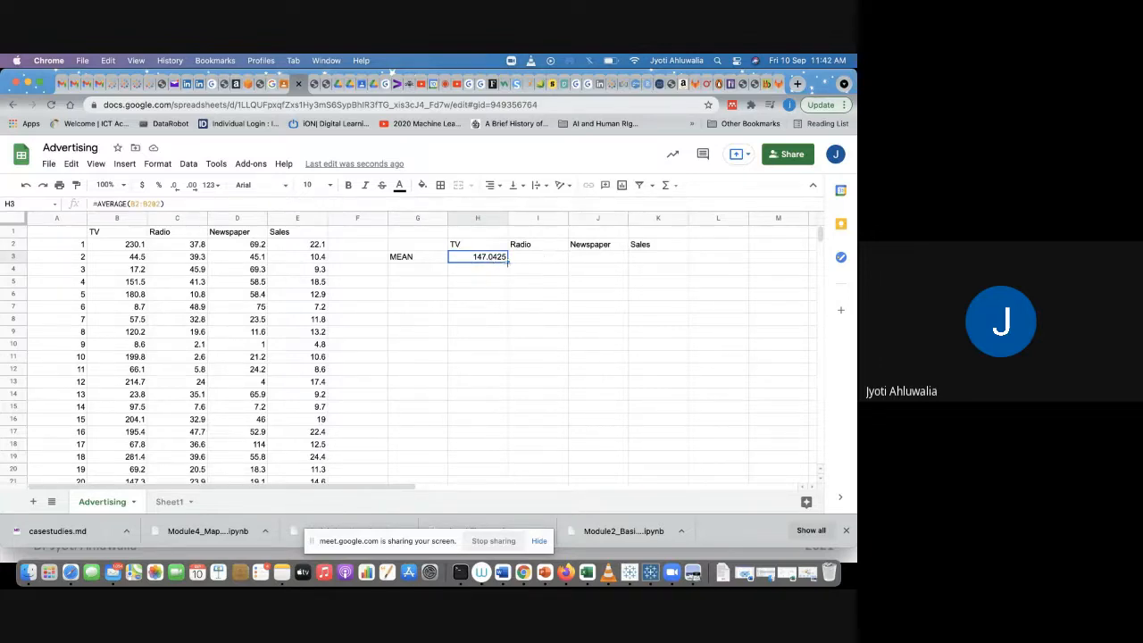
pyautogui.moveTo(508, 263); pyautogui.dragTo(653, 254)
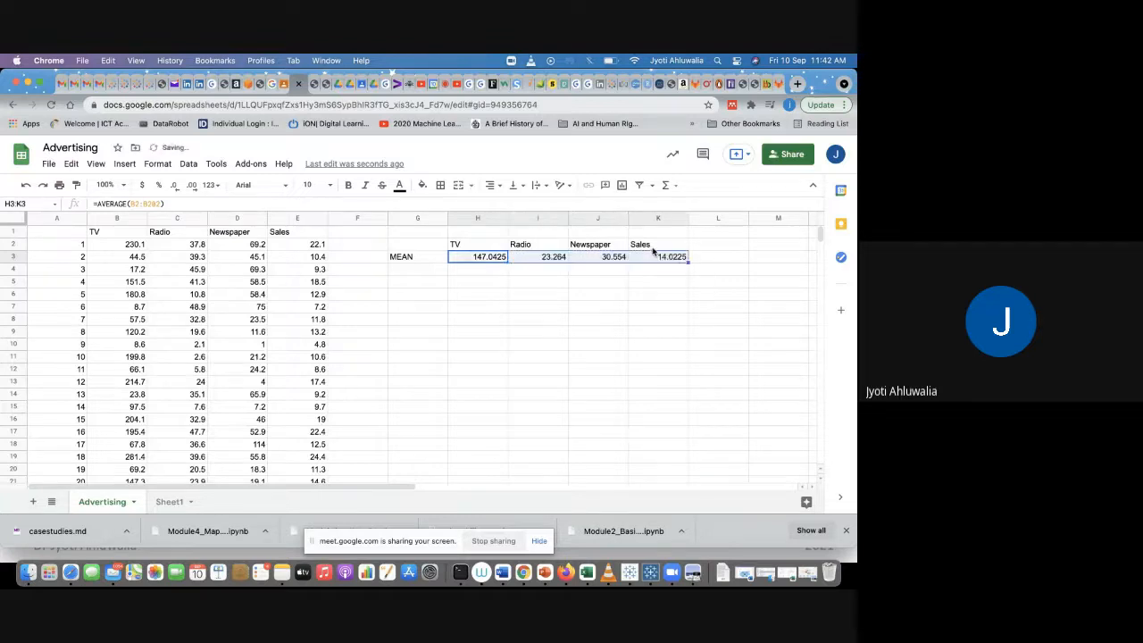
# Step: Inspect the copied mean formulas in the Radio, Newspaper and TV mean cells
pyautogui.click(624, 301)
pyautogui.click(554, 260)
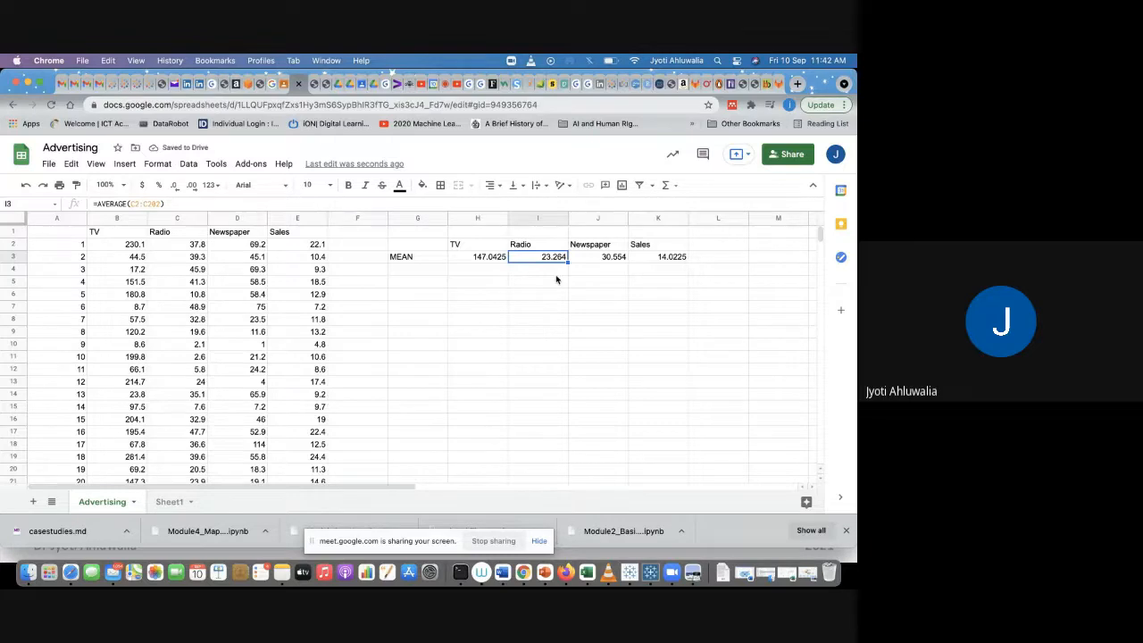
pyautogui.click(609, 261)
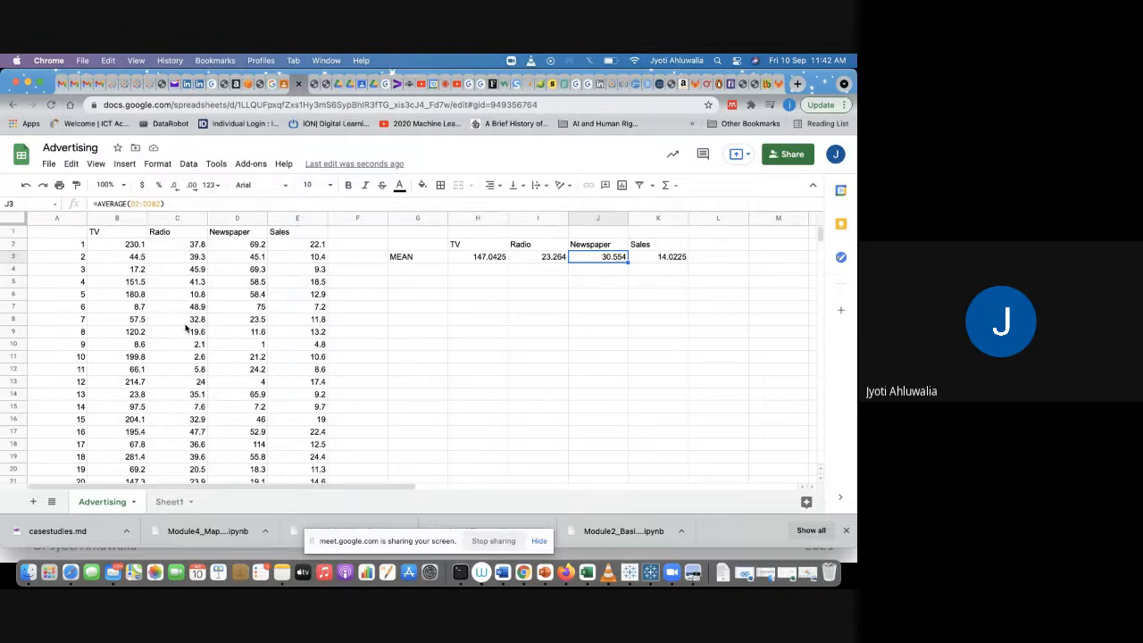
pyautogui.click(129, 246)
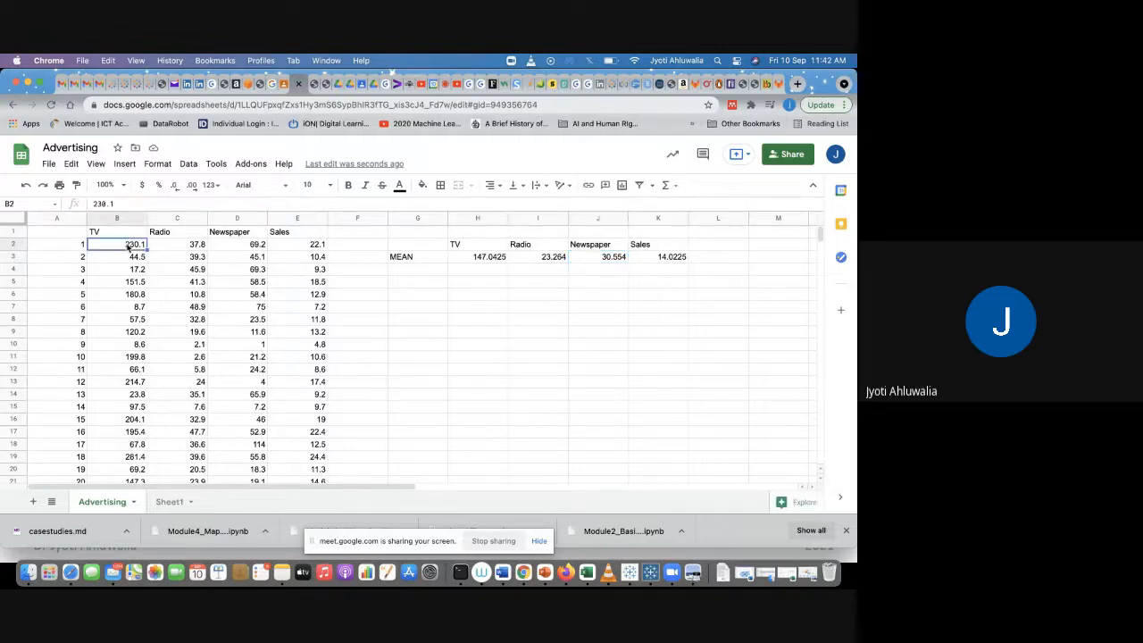
pyautogui.click(499, 257)
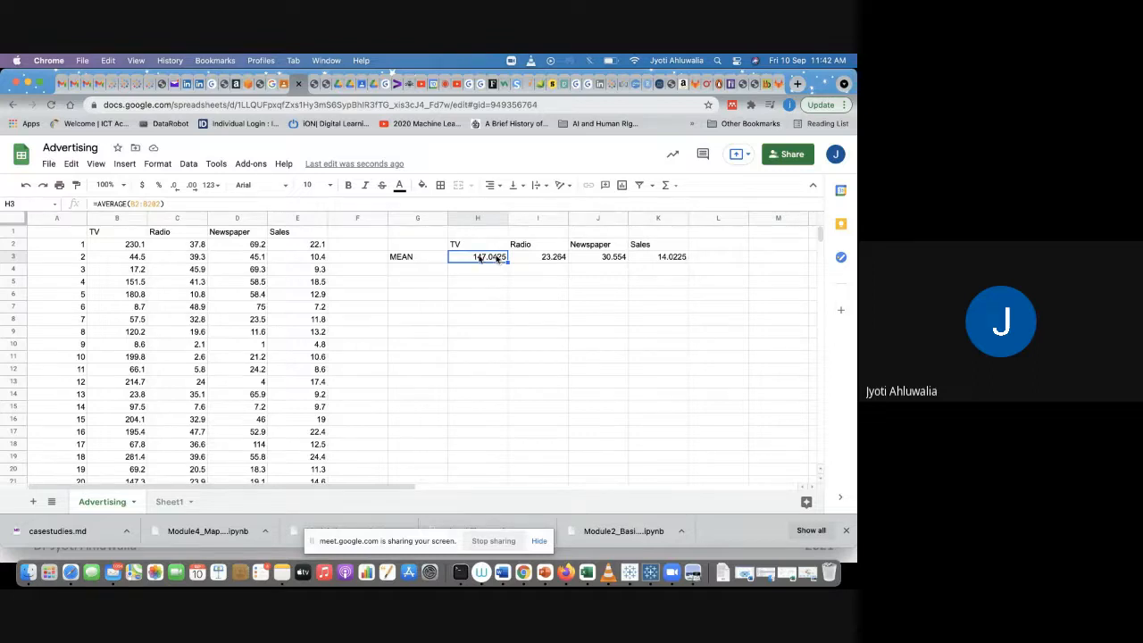
# Step: Enter the row label MEDIAN in cell G4 below MEAN
pyautogui.click(409, 270)
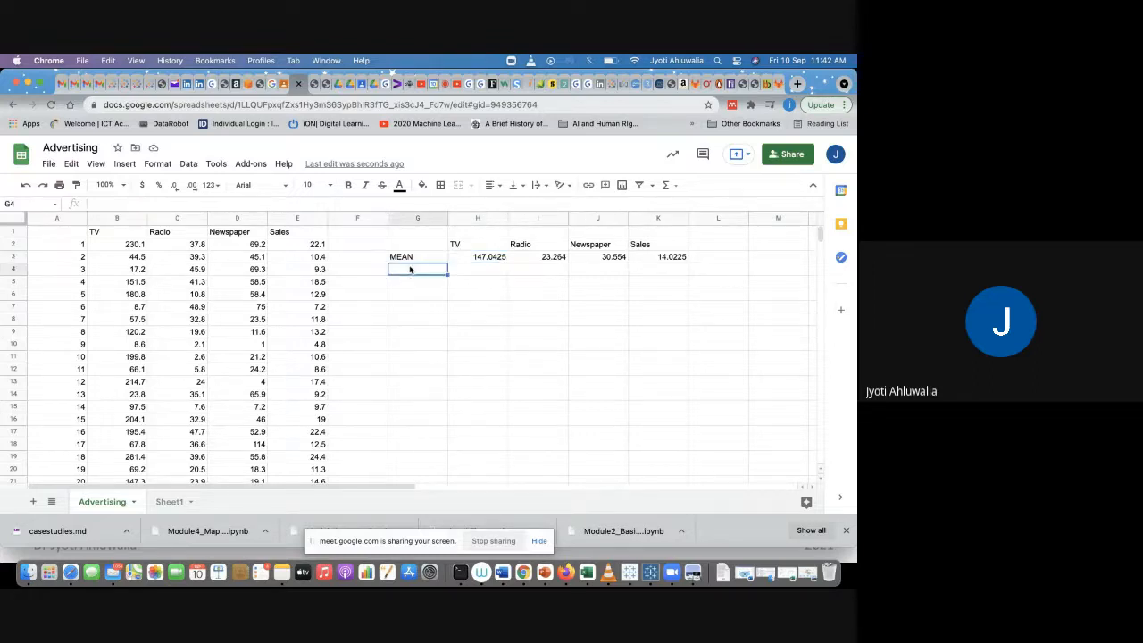
pyautogui.write('ME')
pyautogui.press('BackSpace')
pyautogui.write('DAIN')
pyautogui.press('BackSpace')
pyautogui.press('BackSpace')
pyautogui.press('BackSpace')
pyautogui.write('IAN')
pyautogui.press('Tab')
# Step: Enter a MEDIAN formula in H4 over the TV values B2:B201
pyautogui.write('=ME')
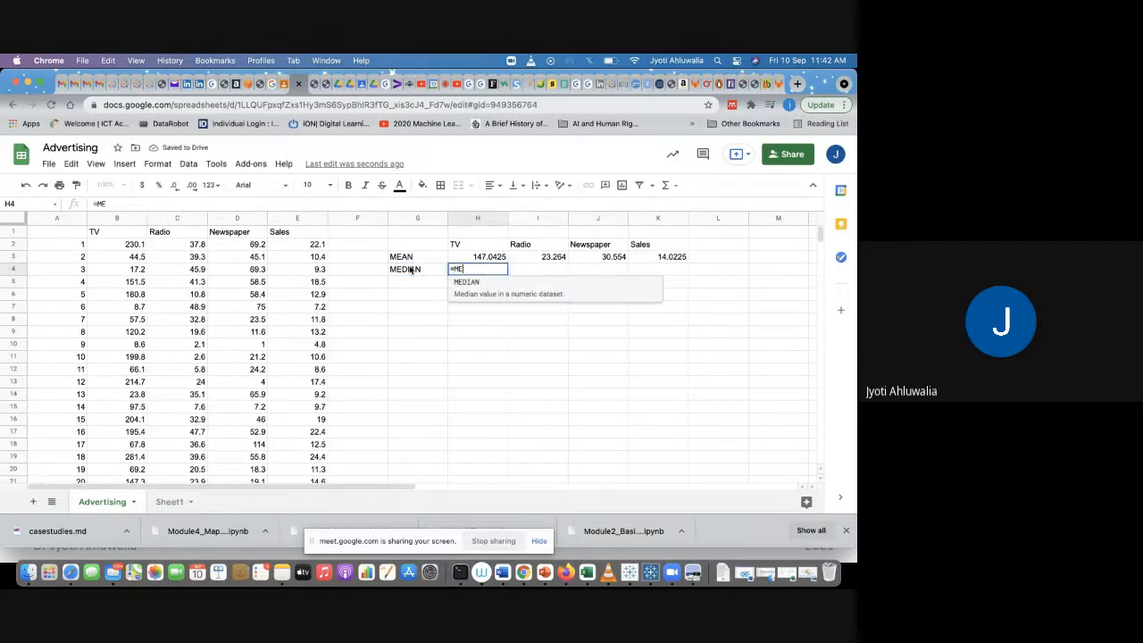
pyautogui.write('DIAN(')
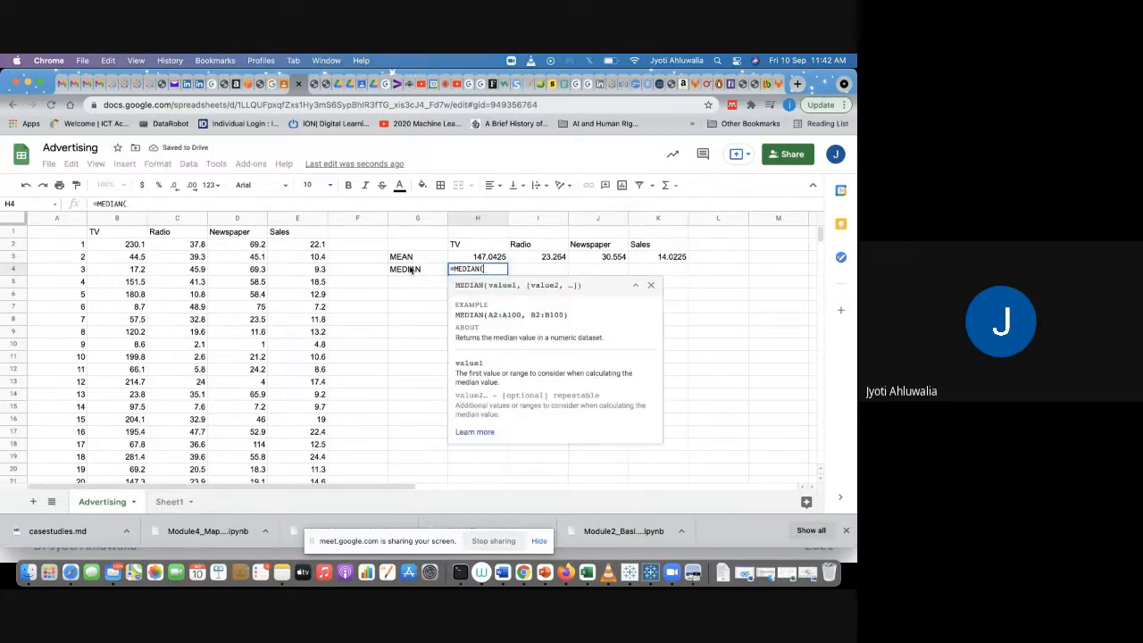
pyautogui.click(119, 246)
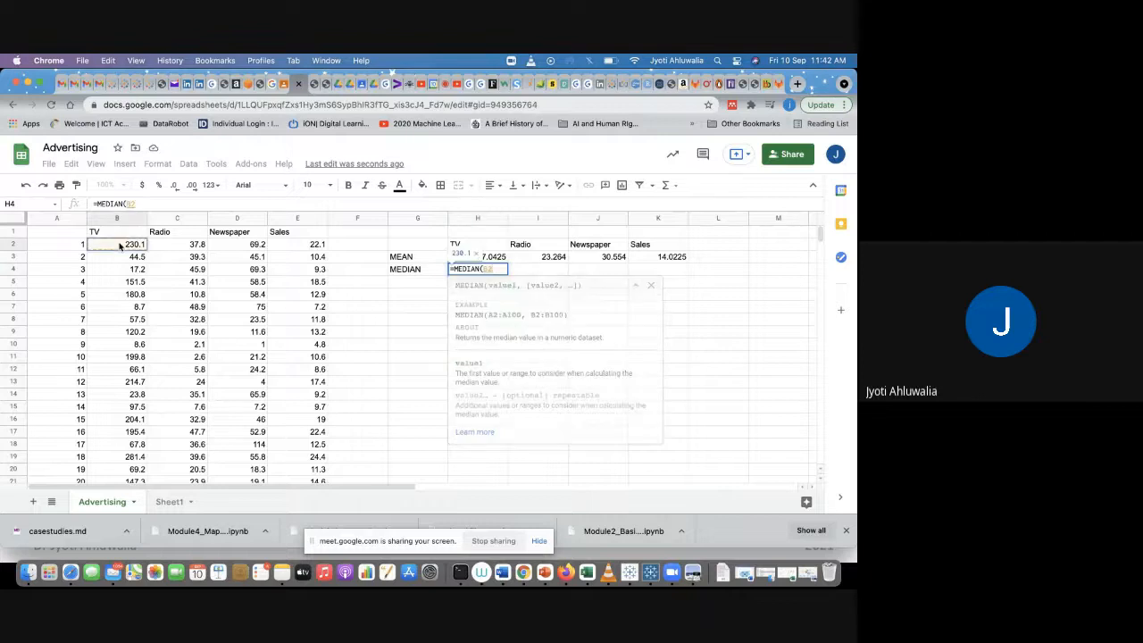
pyautogui.press('super+shift+Down')
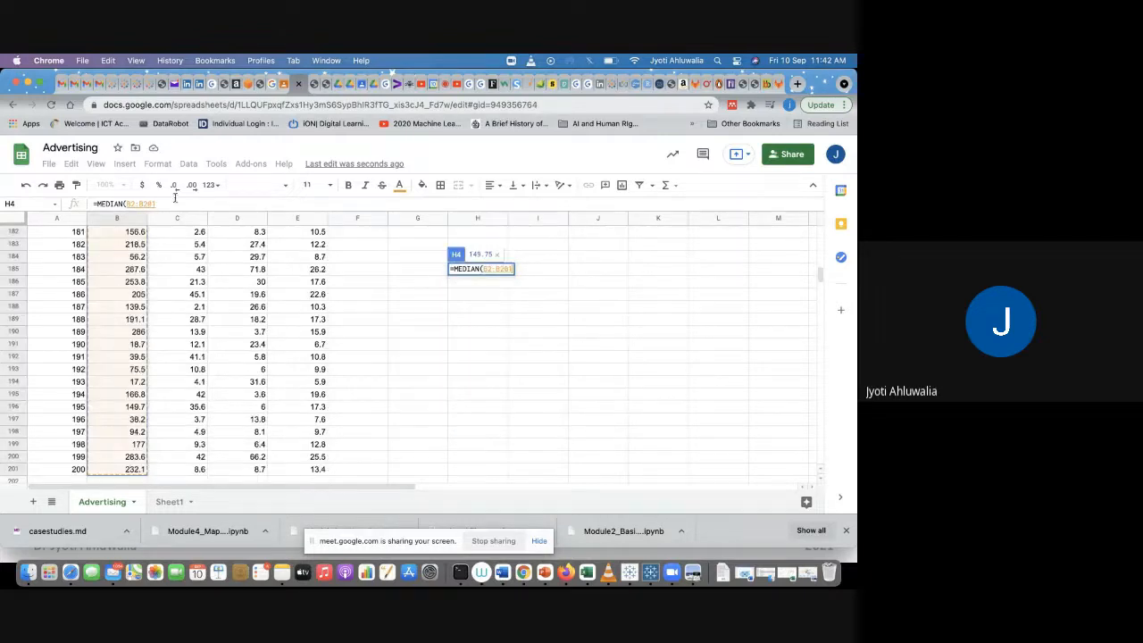
pyautogui.click(175, 198)
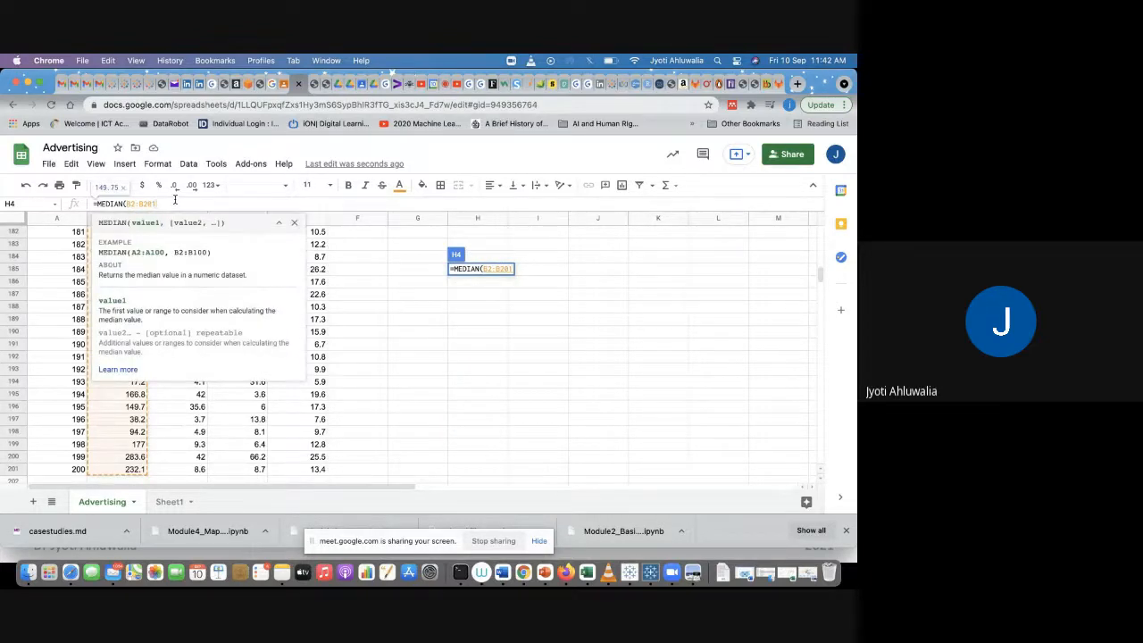
pyautogui.write(')')
pyautogui.press('Return')
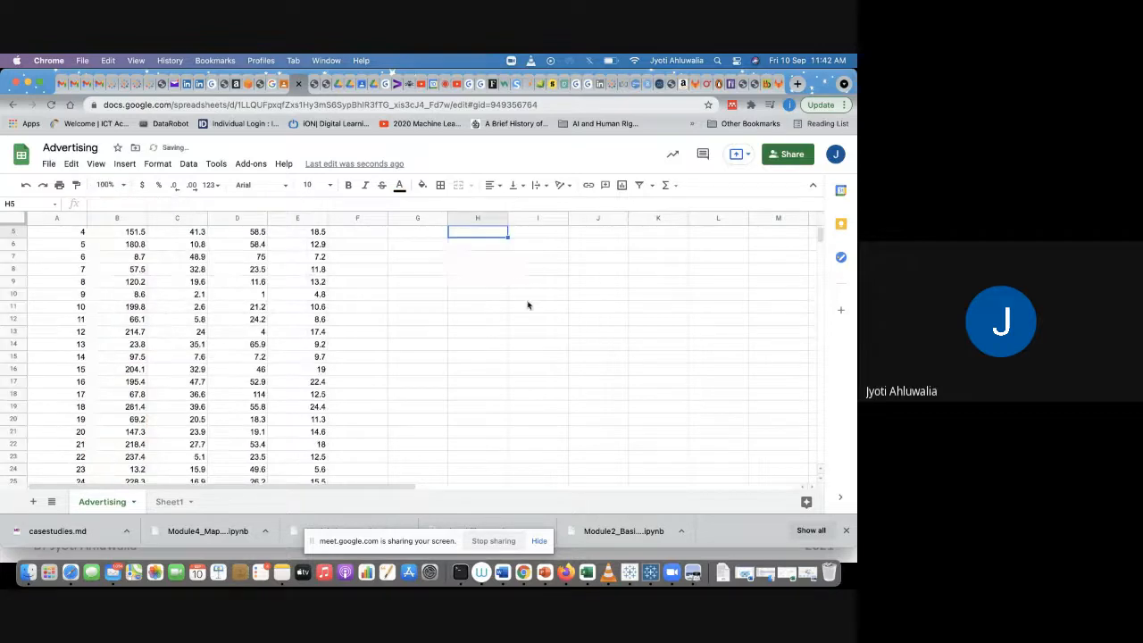
# Step: Check the ranges of the TV mean and median formulas against the last row of TV data
pyautogui.click(479, 257)
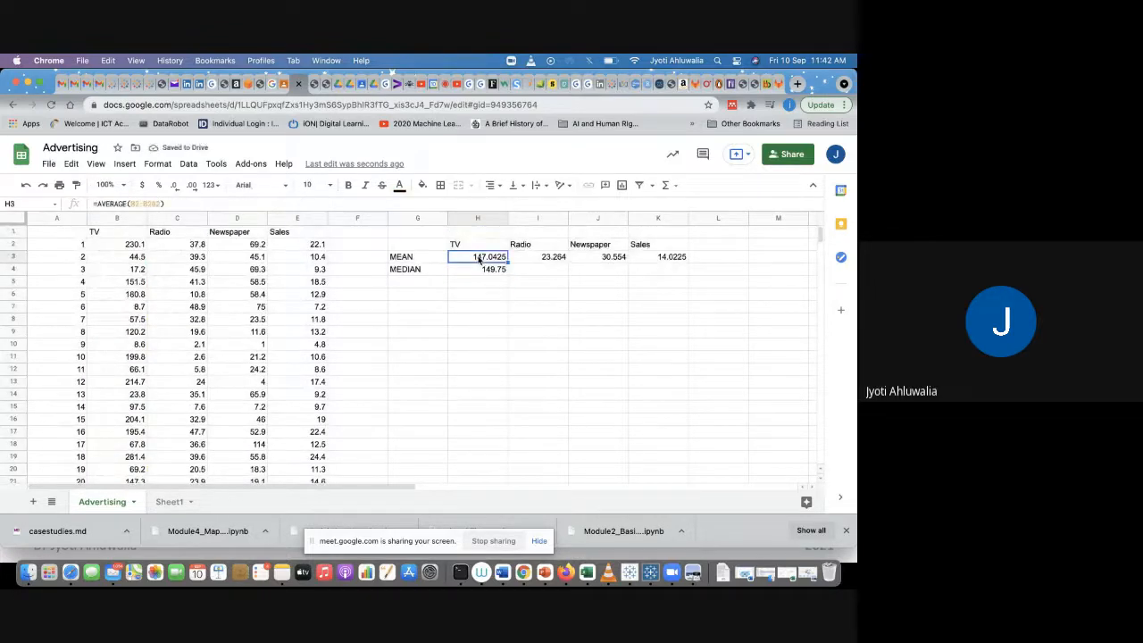
pyautogui.click(158, 200)
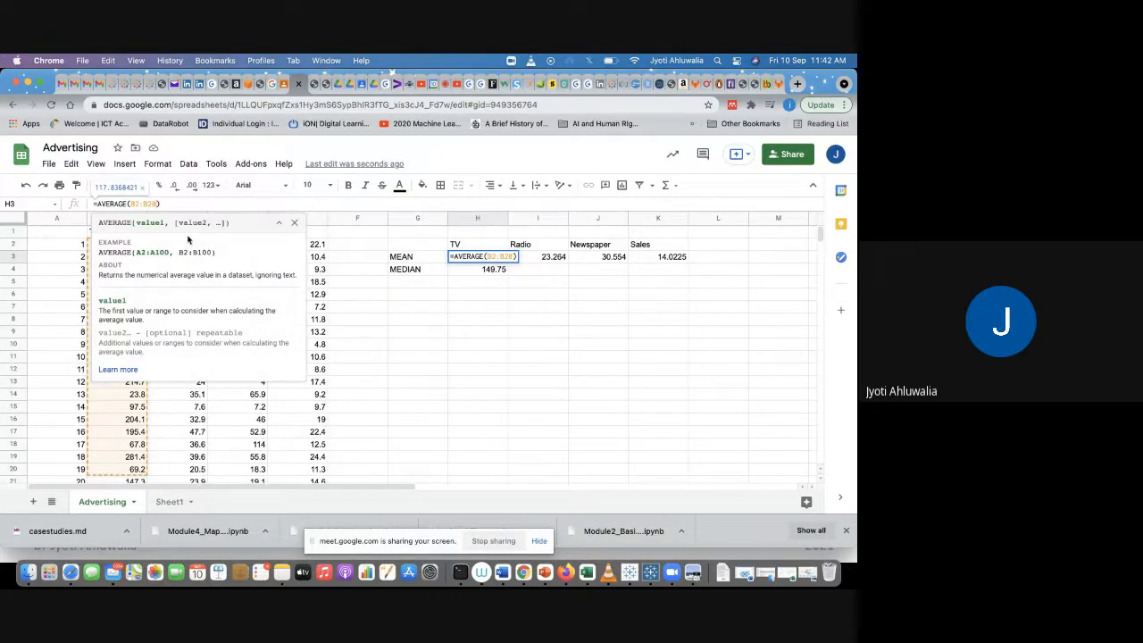
pyautogui.press('Return')
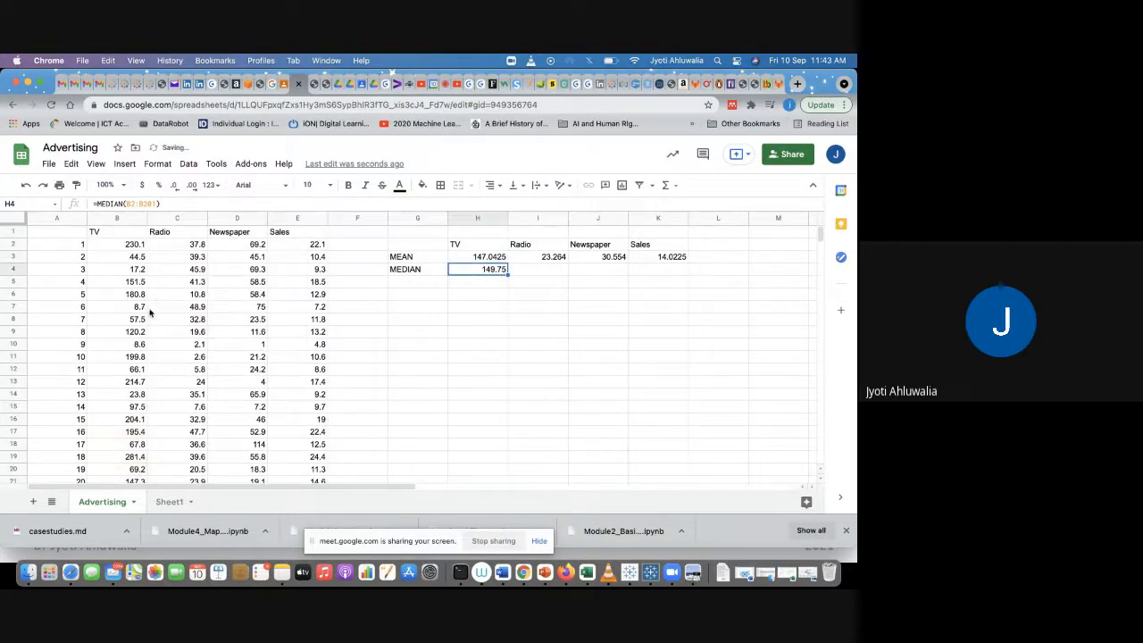
pyautogui.press('Up')
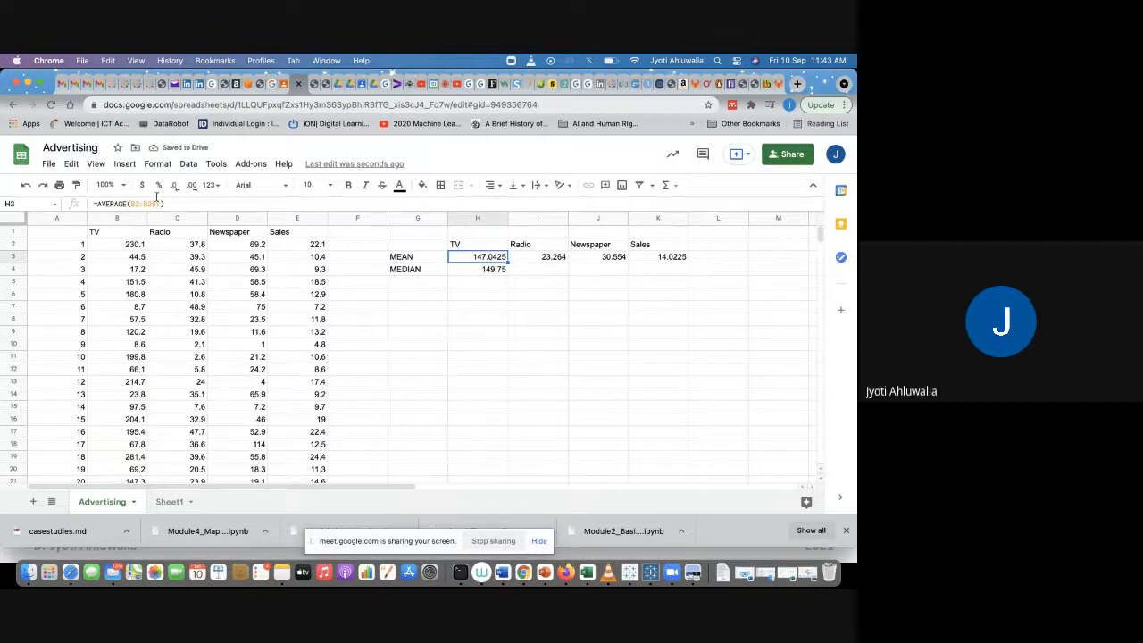
pyautogui.press('Return')
pyautogui.scroll(-4, 178, 382)
pyautogui.scroll(-15, 178, 382)
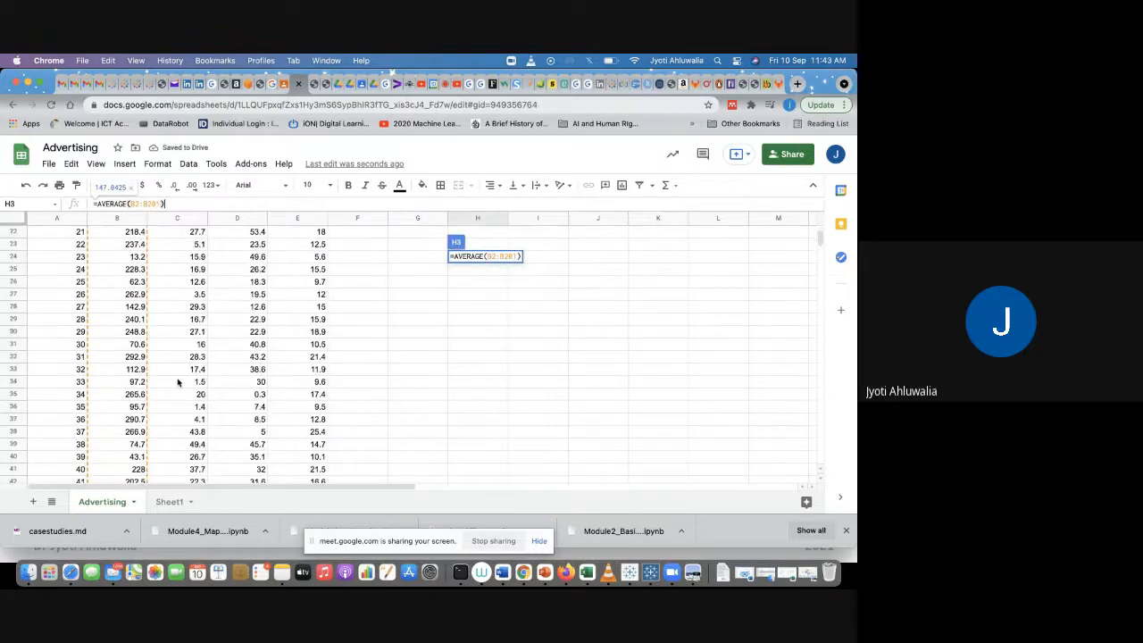
pyautogui.scroll(-20, 178, 382)
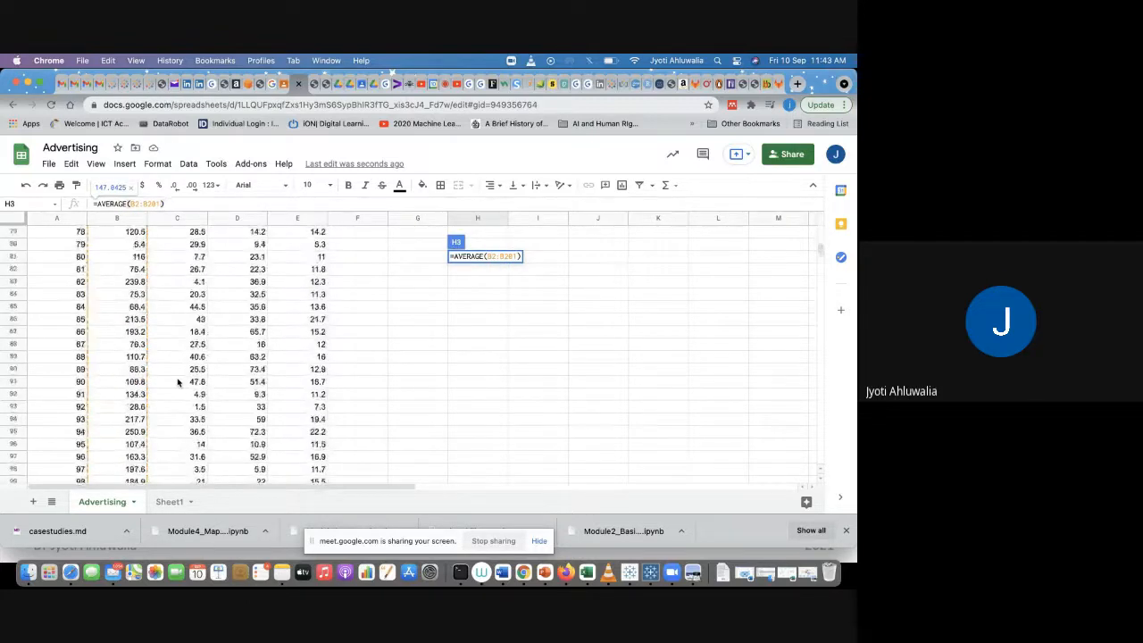
pyautogui.scroll(-10, 178, 382)
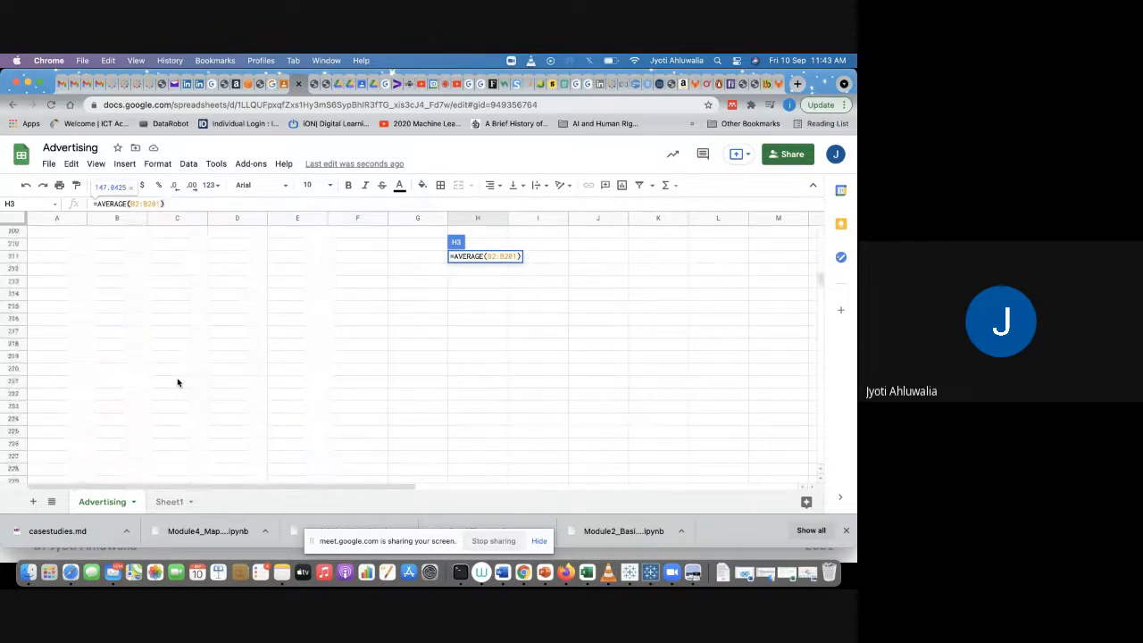
pyautogui.scroll(4, 178, 382)
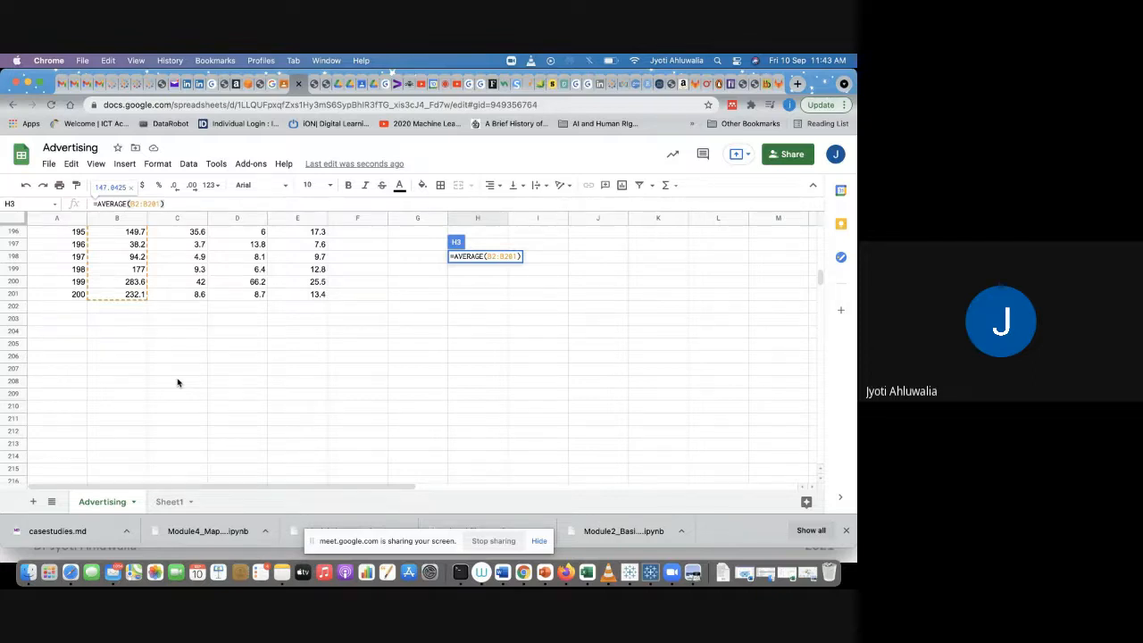
pyautogui.press('Escape')
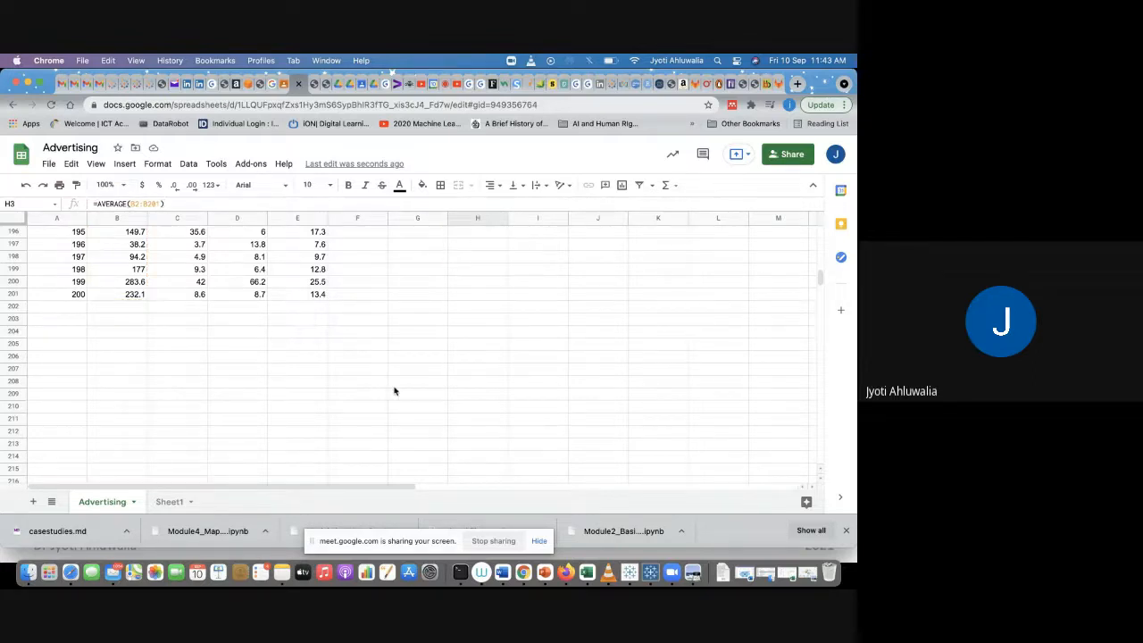
pyautogui.scroll(3, 396, 391)
pyautogui.scroll(20, 396, 391)
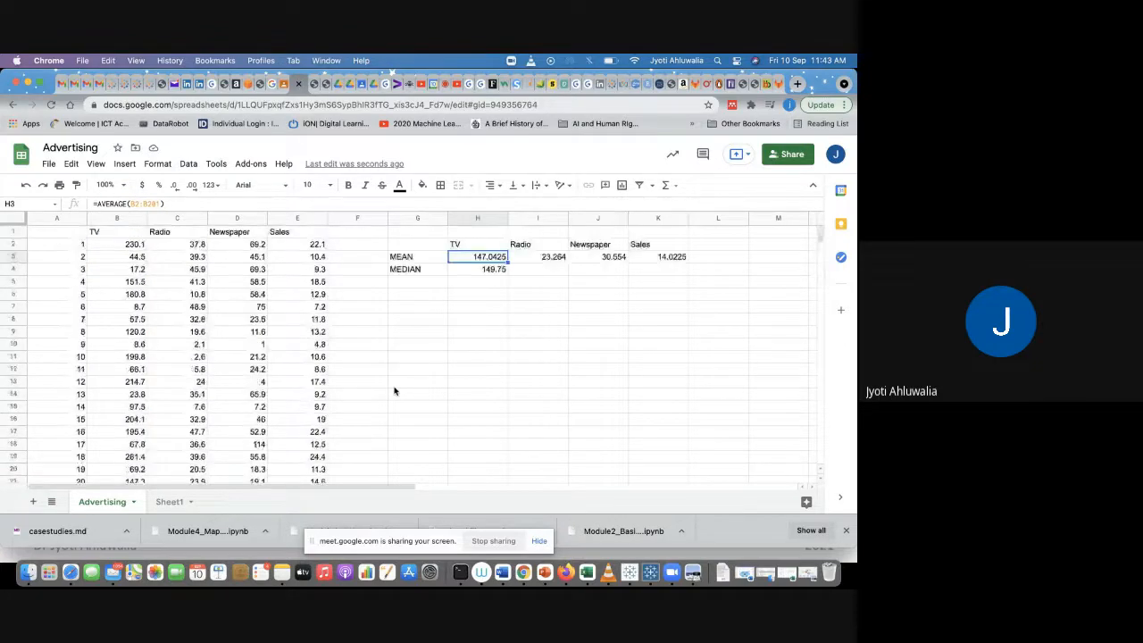
pyautogui.click(477, 270)
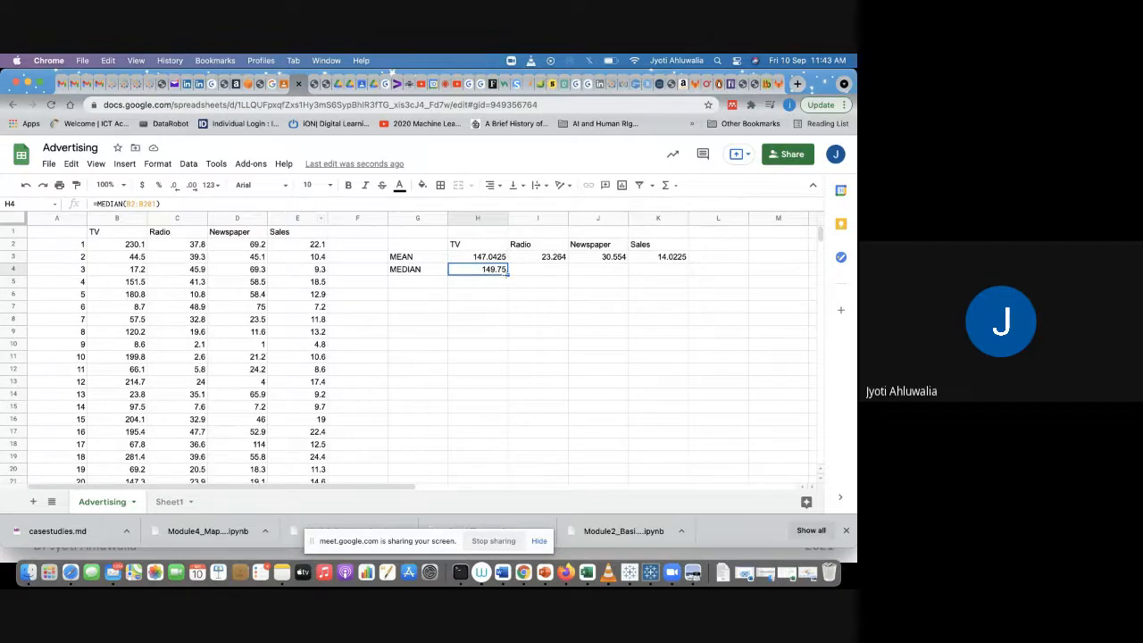
# Step: Copy the MEDIAN formula across row 4 to the Radio, Newspaper and Sales columns and check the copied formulas
pyautogui.moveTo(507, 273); pyautogui.dragTo(674, 270)
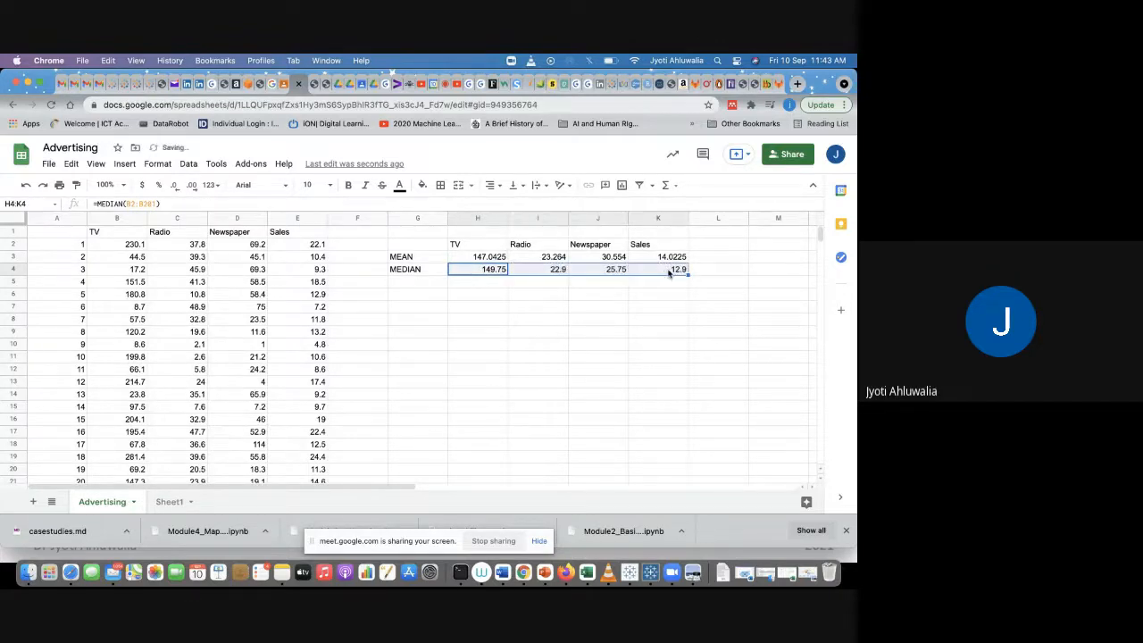
pyautogui.click(586, 318)
pyautogui.click(653, 269)
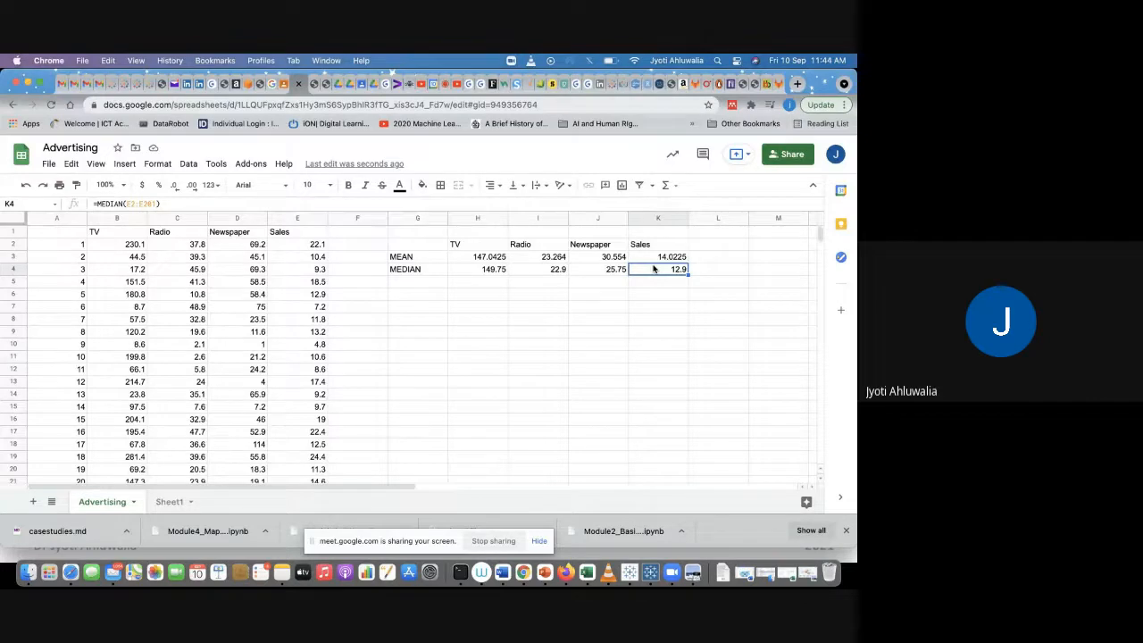
pyautogui.click(458, 270)
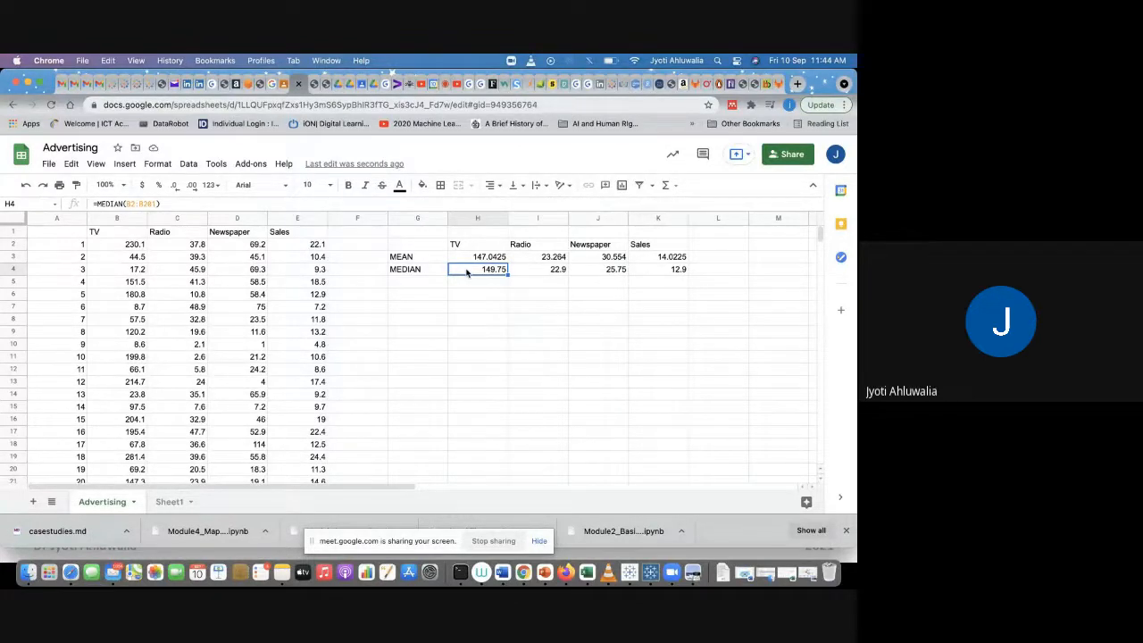
pyautogui.click(411, 285)
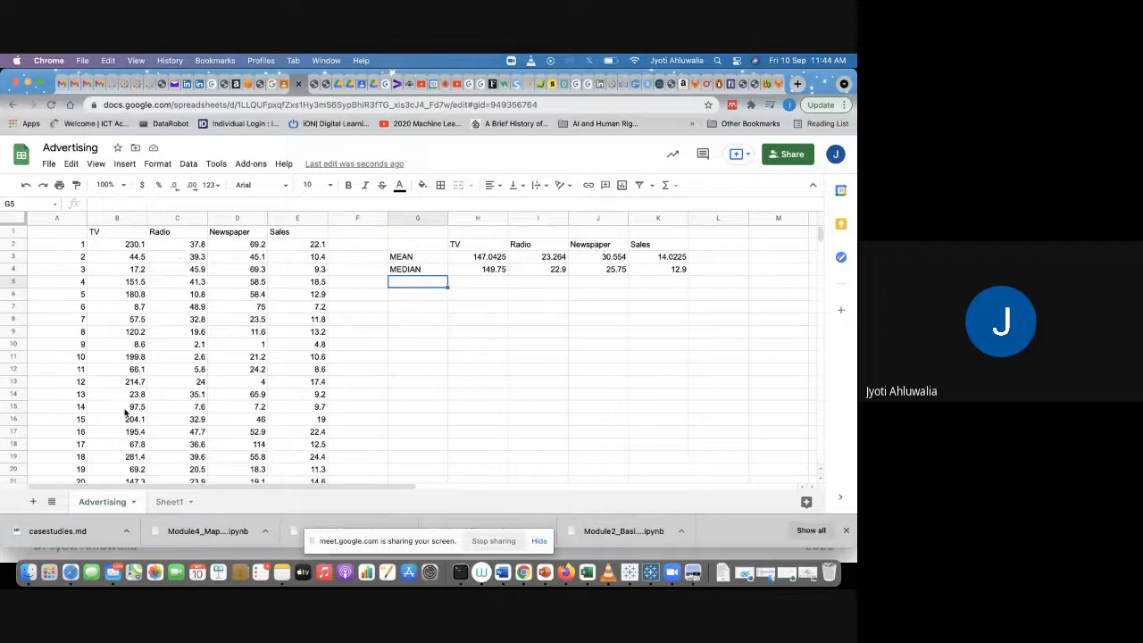
# Step: Enter the row label RANGE in cell G7
pyautogui.click(414, 308)
pyautogui.write('RA')
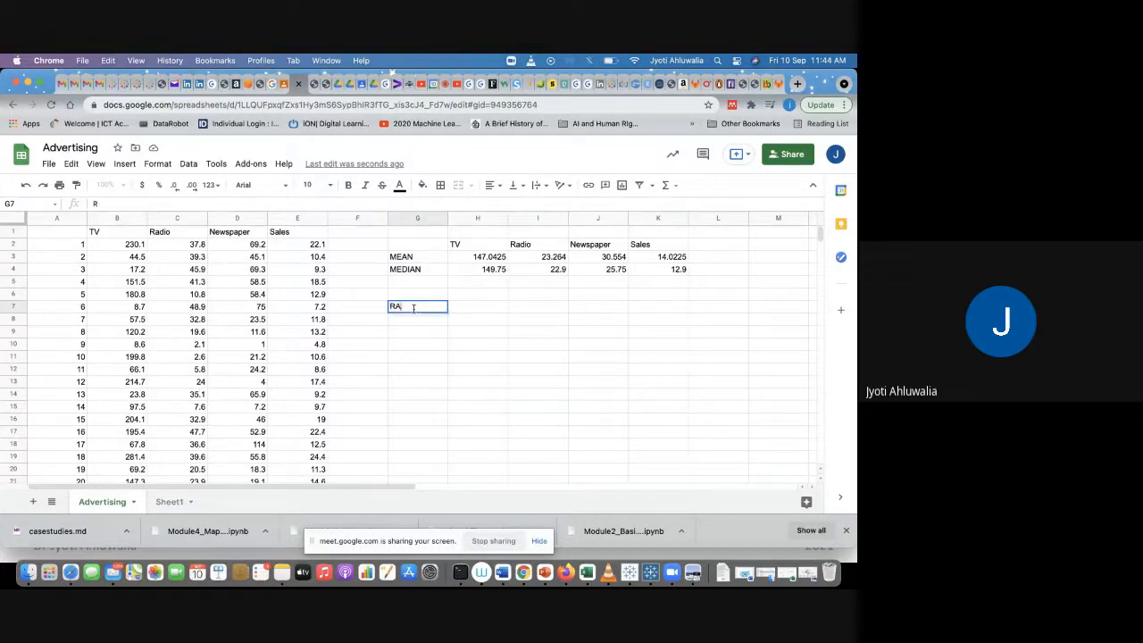
pyautogui.write('NGE')
pyautogui.press('Tab')
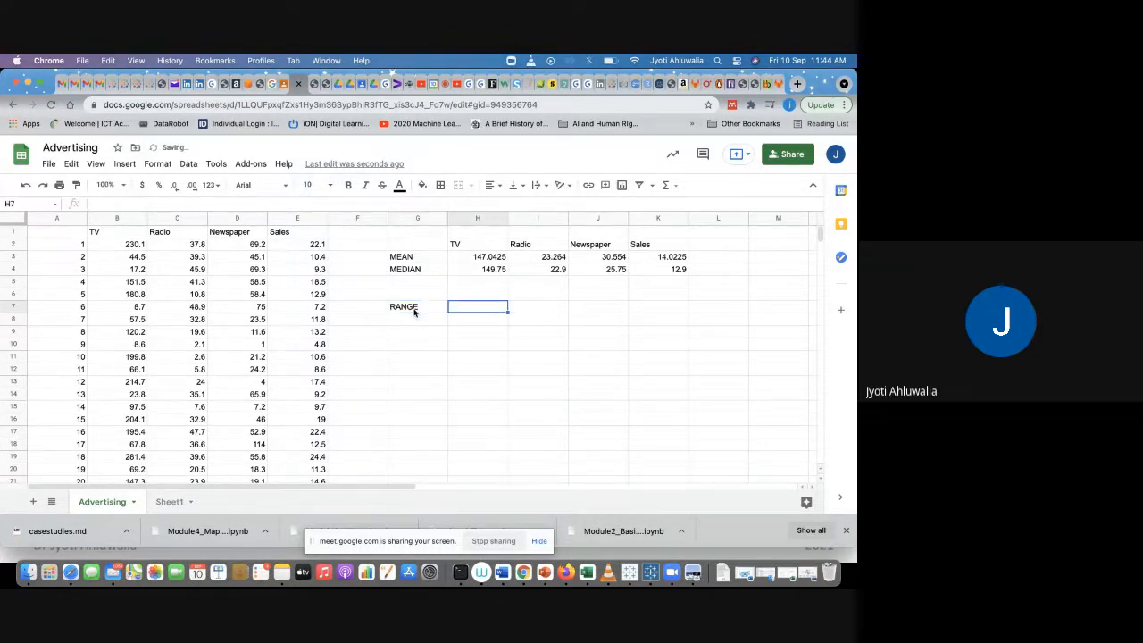
# Step: Enter a MIN formula in H7 over the TV values B2:B201
pyautogui.write('=')
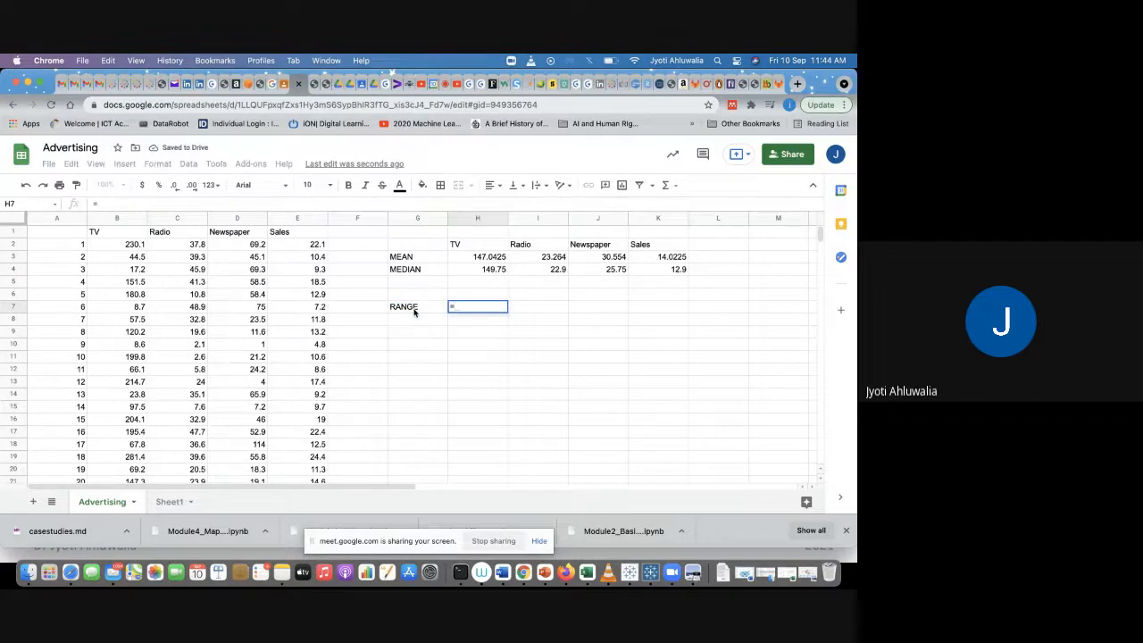
pyautogui.write('MIN(')
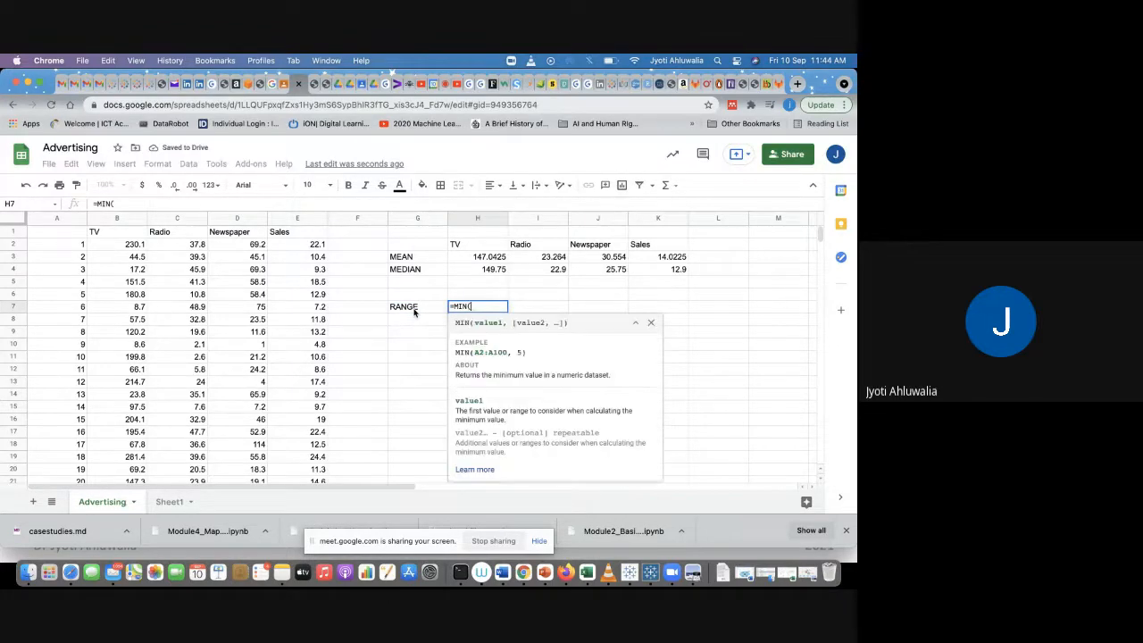
pyautogui.click(123, 245)
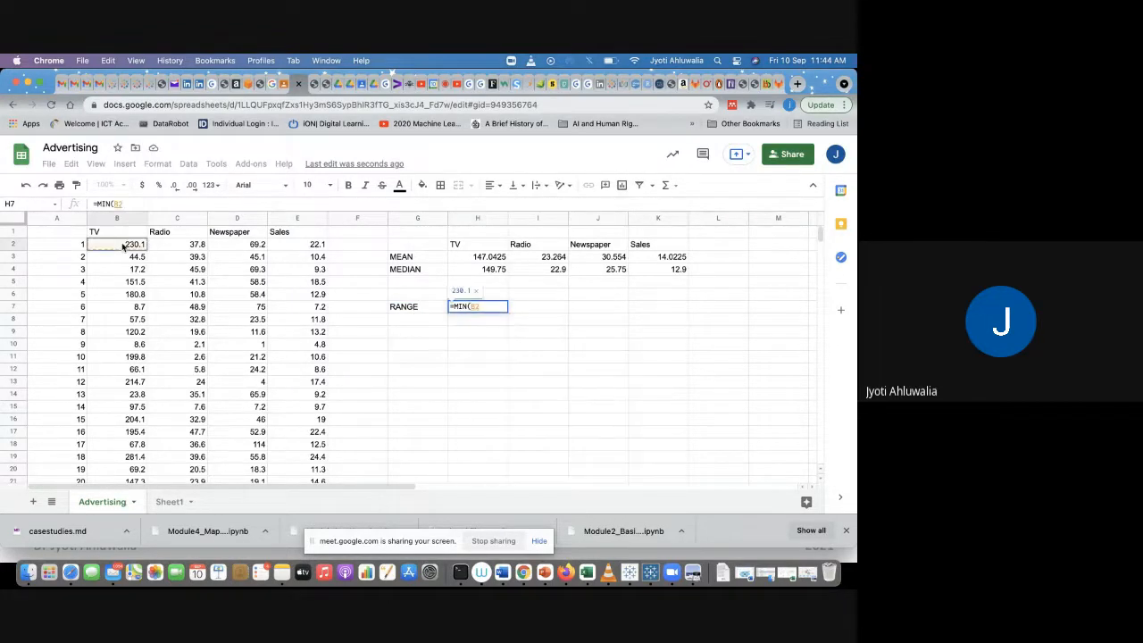
pyautogui.press('super+shift+Down')
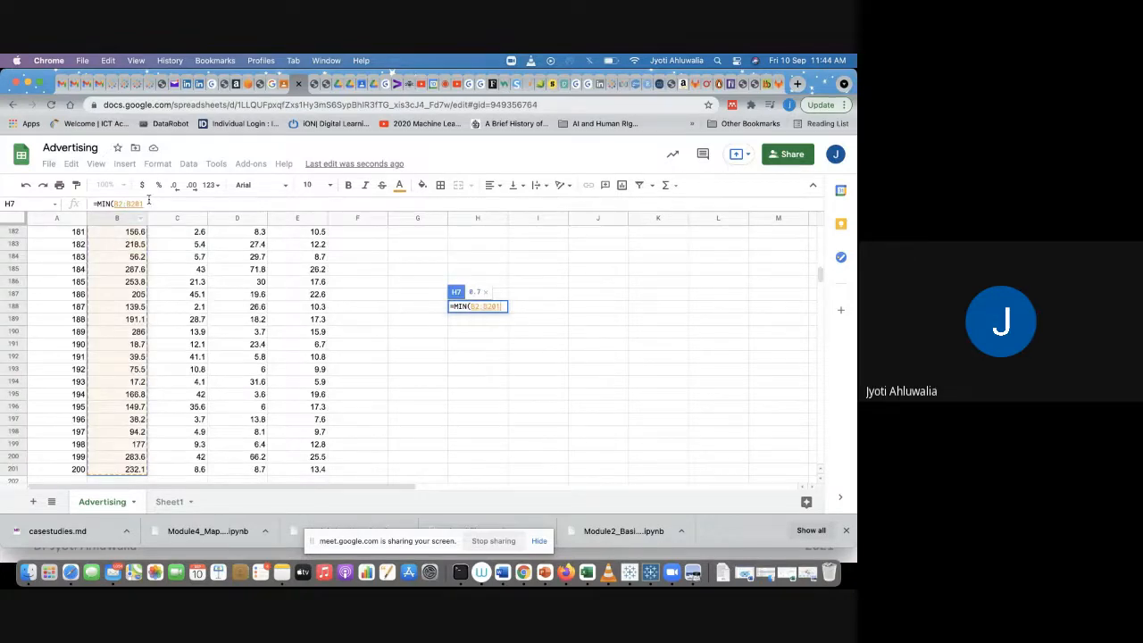
pyautogui.press('Return')
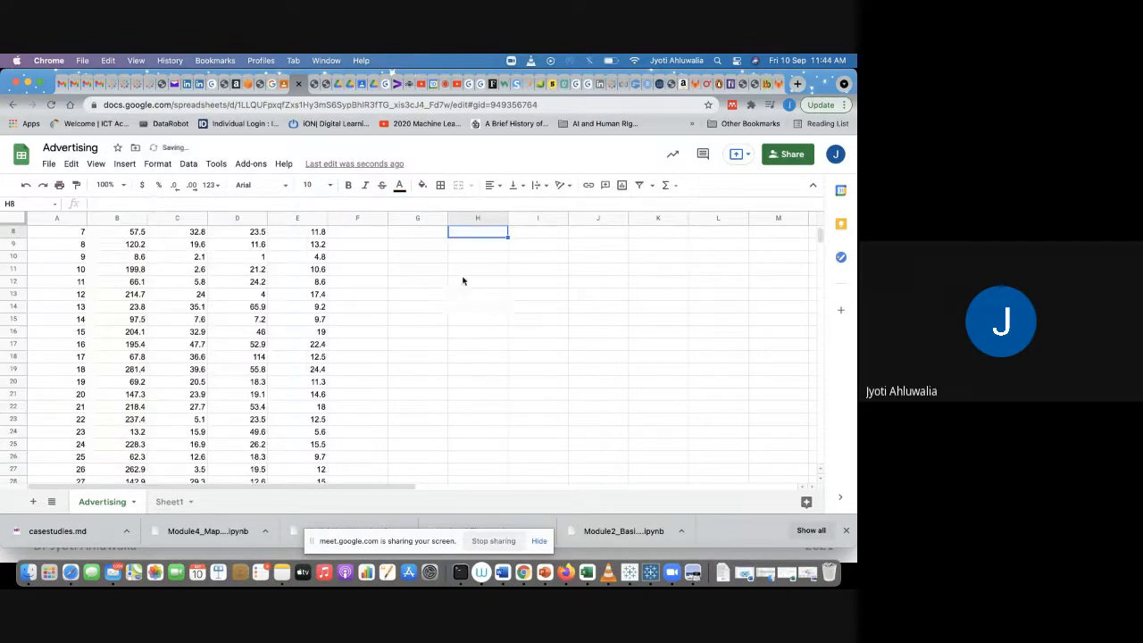
# Step: Copy the MIN formula across row 7 to the Radio, Newspaper and Sales columns
pyautogui.click(474, 306)
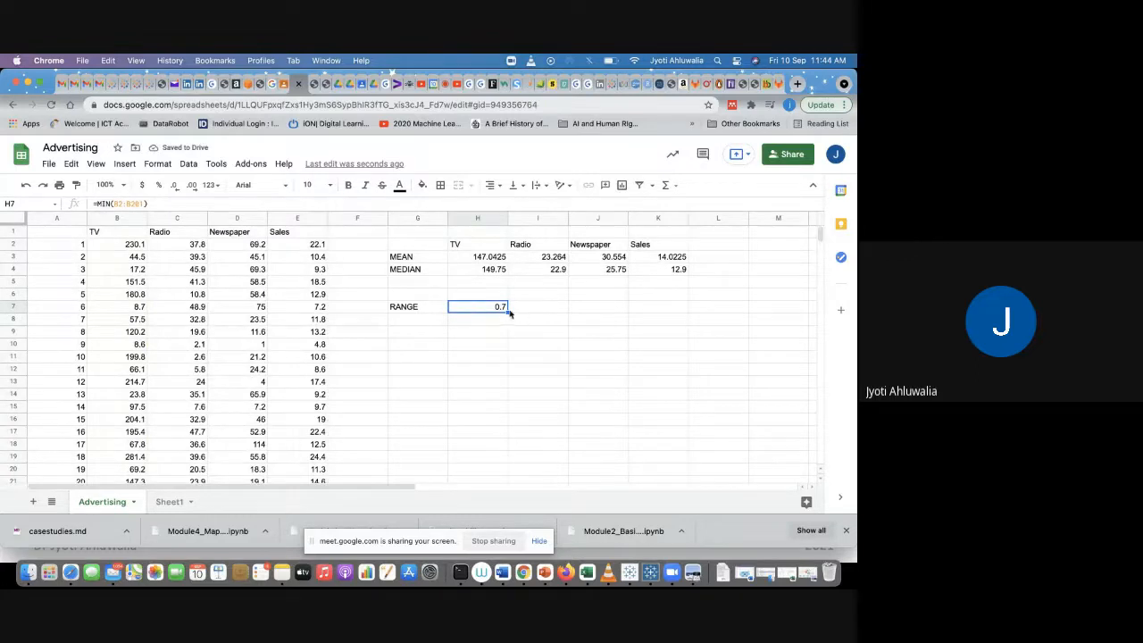
pyautogui.moveTo(507, 311); pyautogui.dragTo(658, 308)
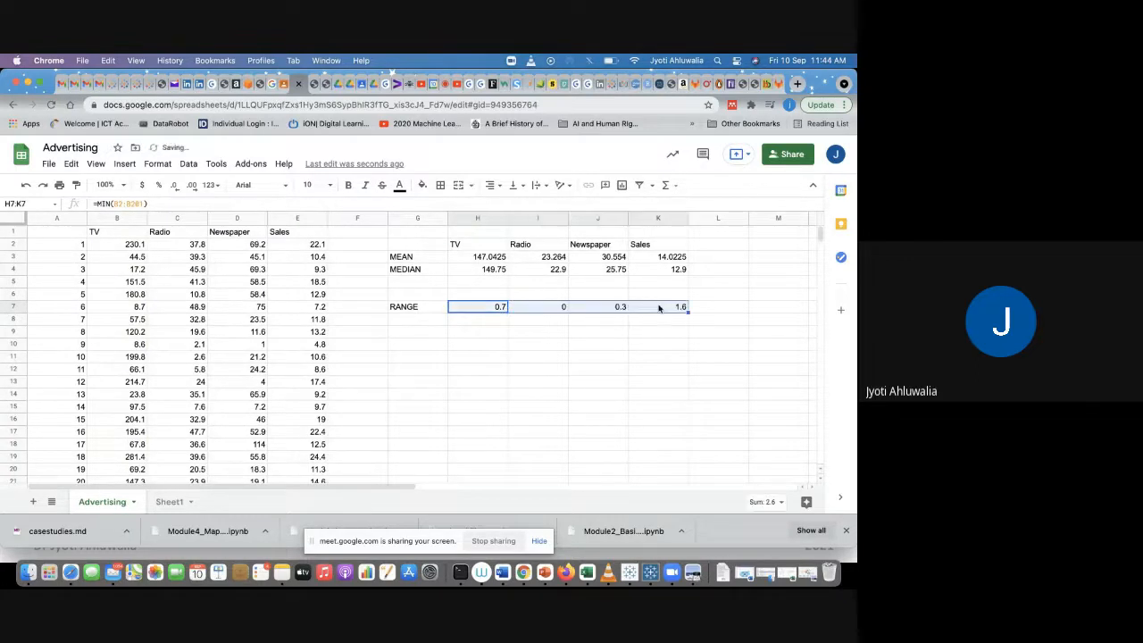
pyautogui.click(566, 334)
pyautogui.click(547, 309)
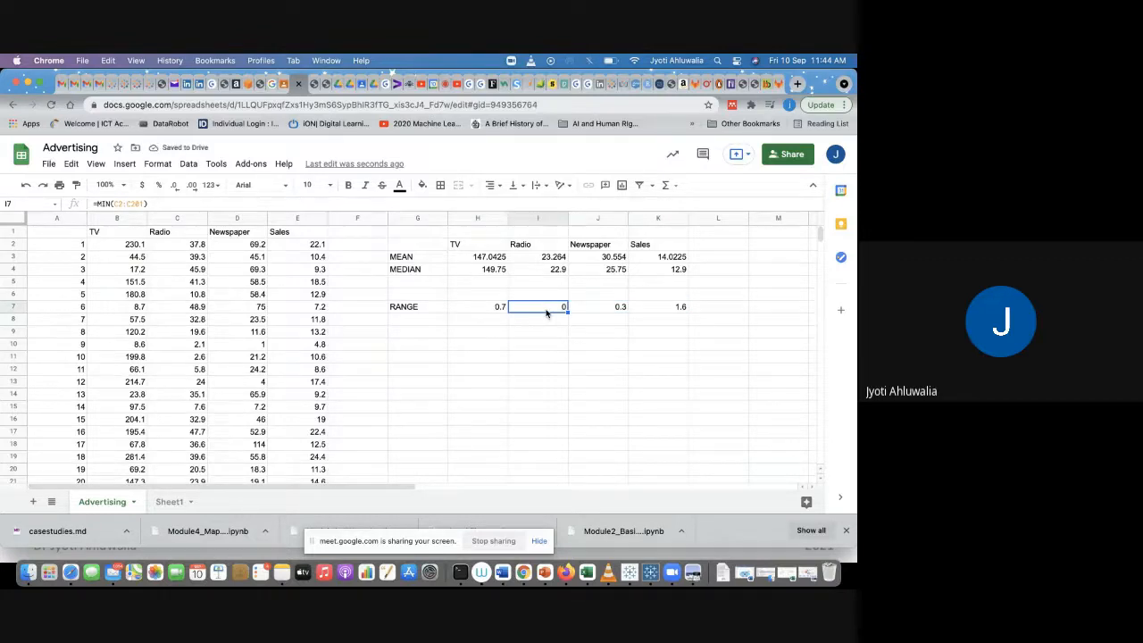
# Step: Scroll through the Radio column data to locate its minimum value
pyautogui.scroll(-5, 158, 407)
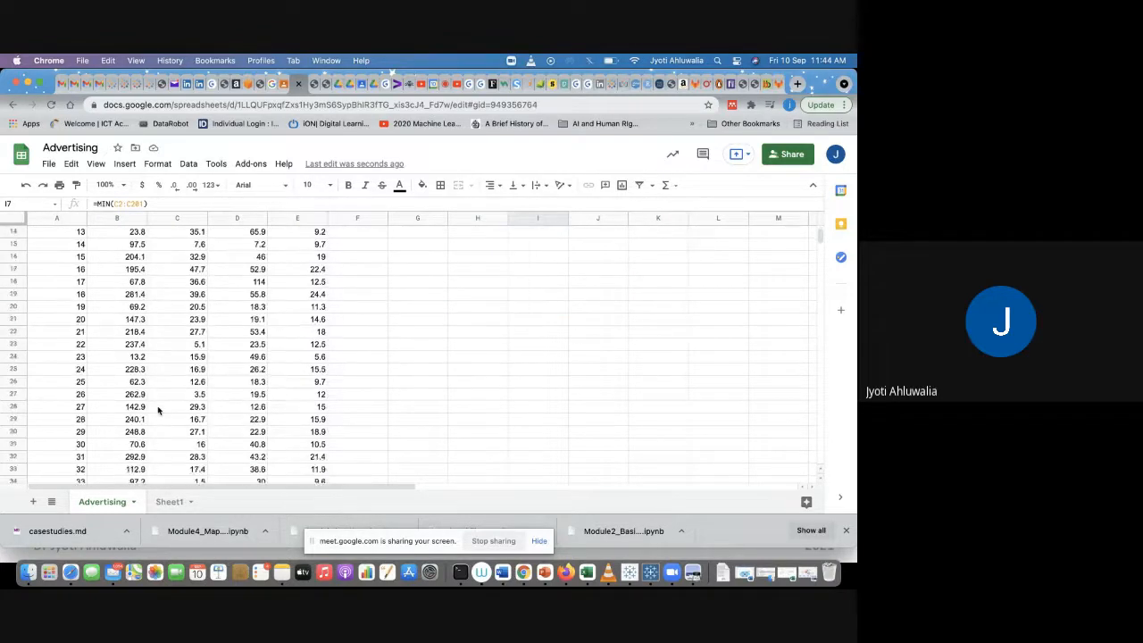
pyautogui.scroll(-15, 158, 410)
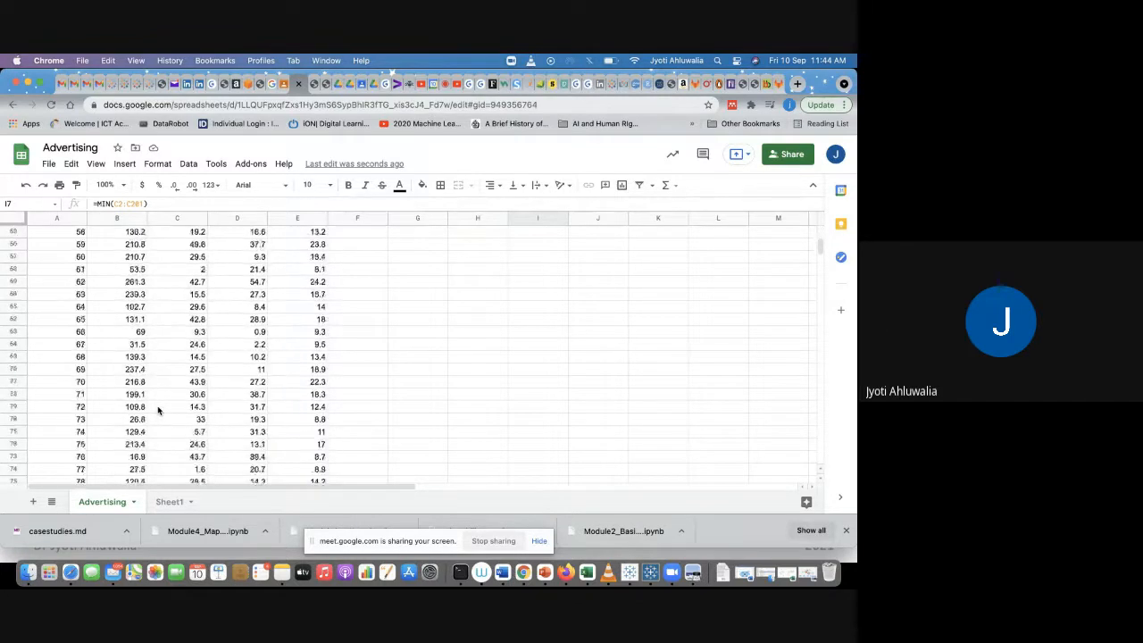
pyautogui.scroll(-9, 158, 410)
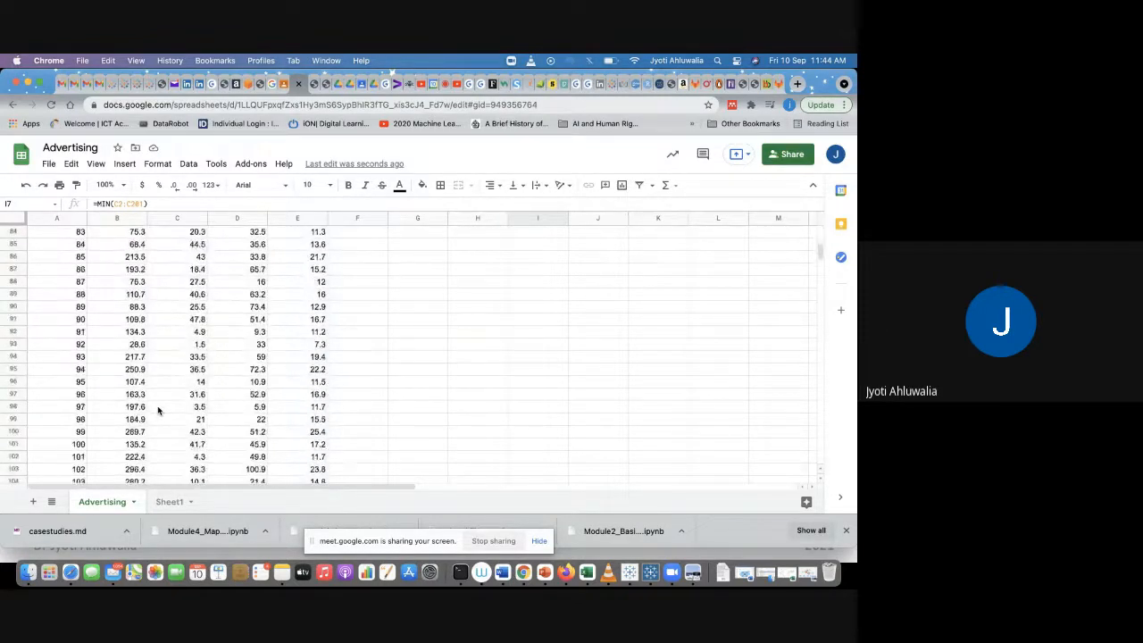
pyautogui.scroll(-7, 158, 409)
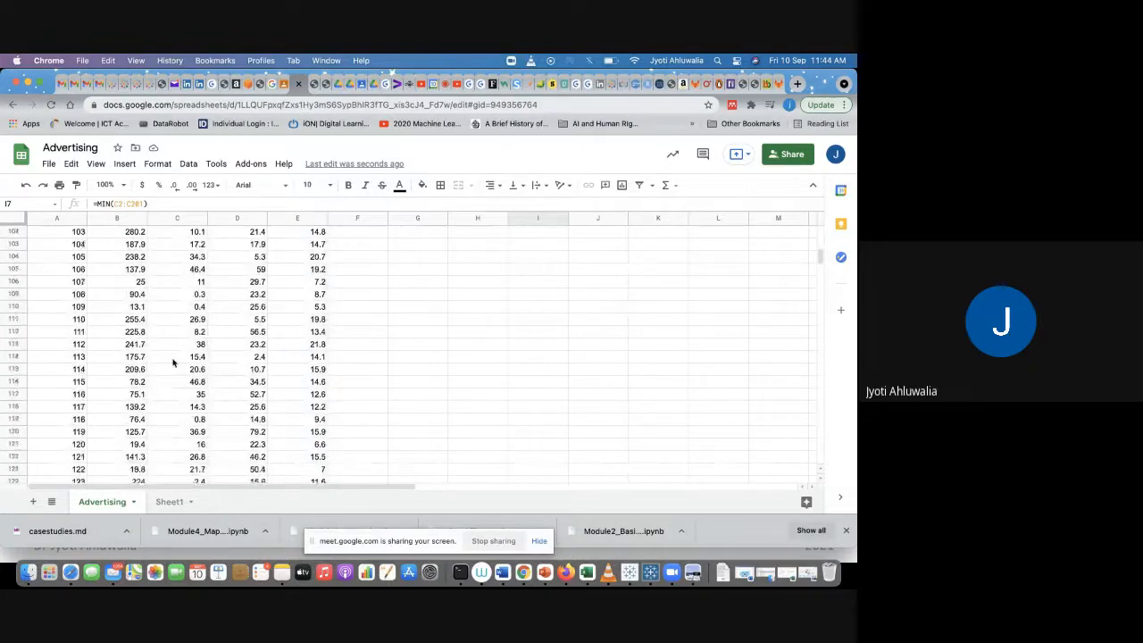
pyautogui.scroll(-6, 173, 361)
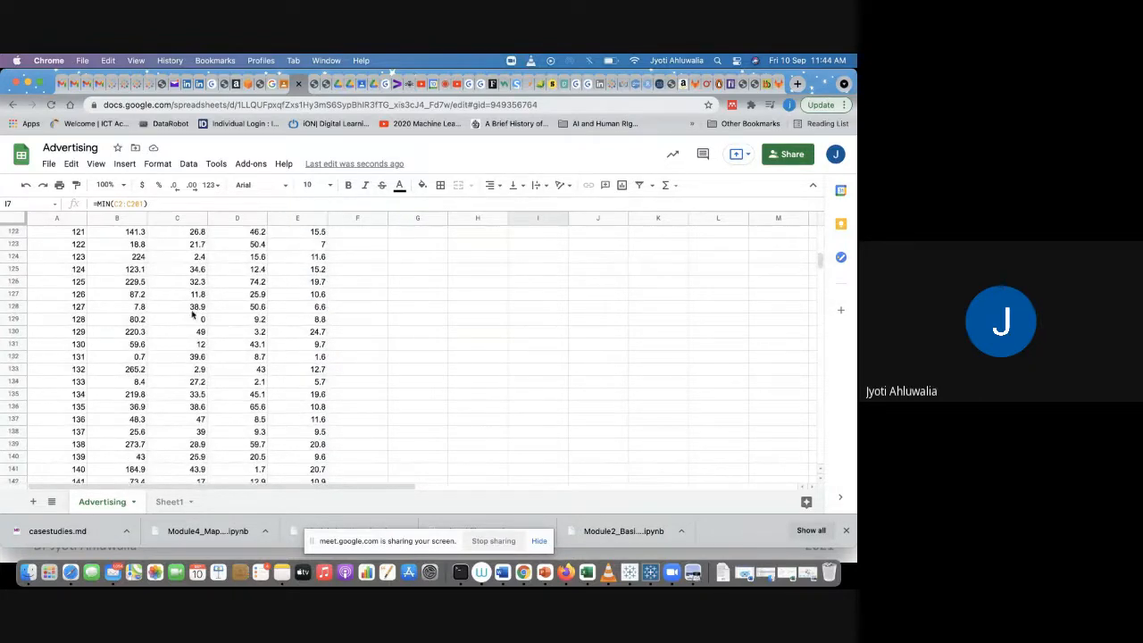
pyautogui.click(190, 319)
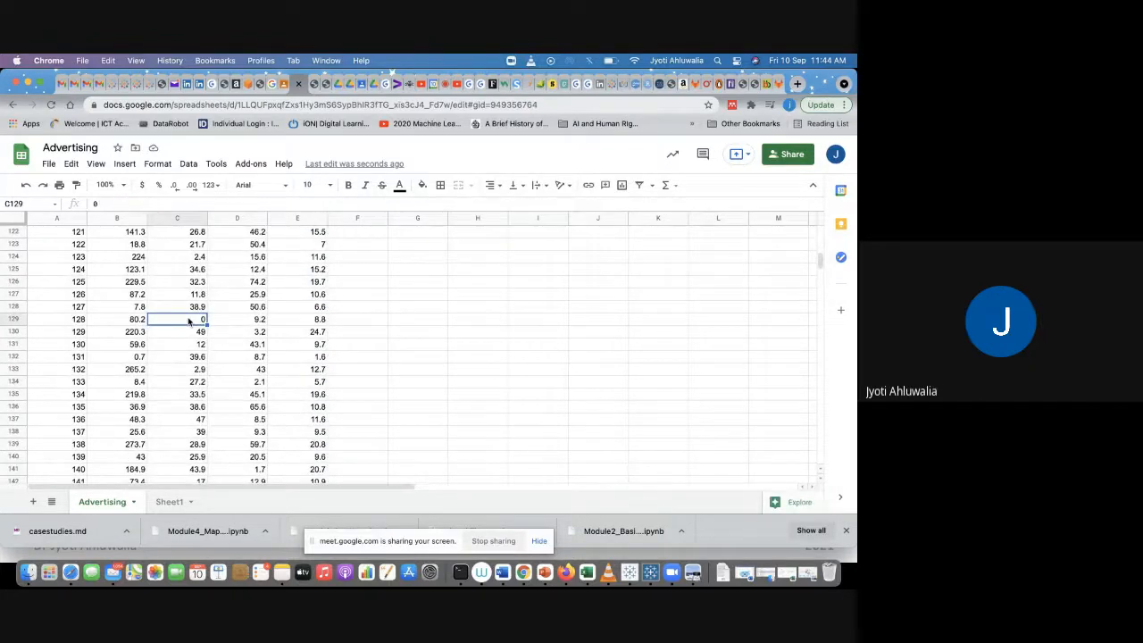
pyautogui.scroll(20, 190, 321)
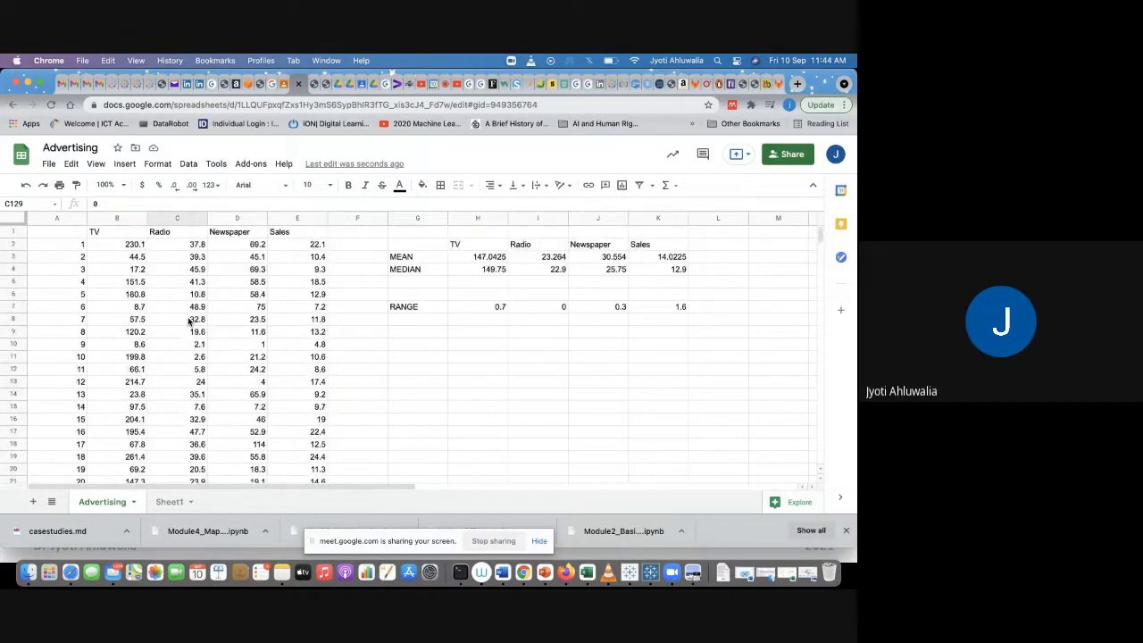
# Step: Enter the row label MAX in cell G8 below RANGE
pyautogui.click(434, 306)
pyautogui.click(427, 323)
pyautogui.write('MAX')
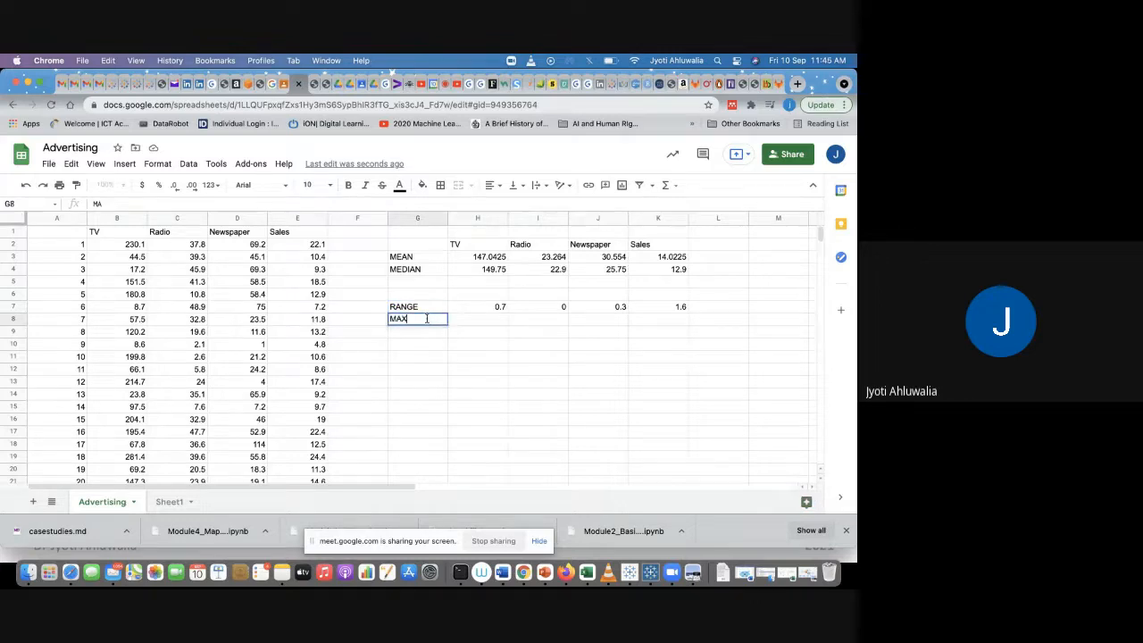
pyautogui.press('Return')
pyautogui.press('Up')
pyautogui.press('Right')
pyautogui.press('Right')
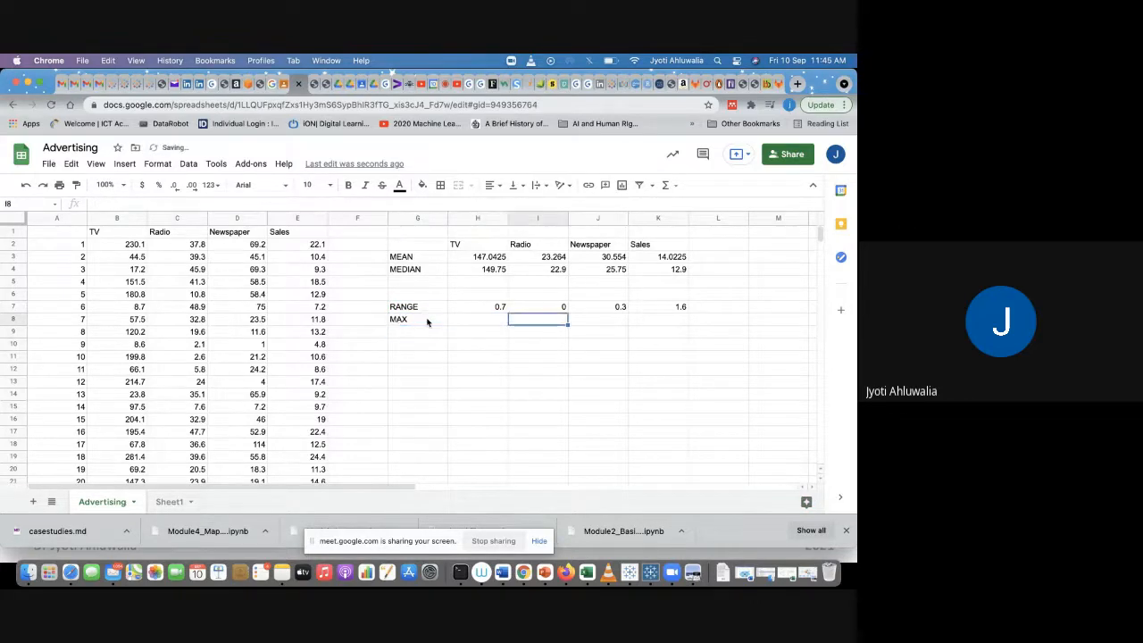
pyautogui.press('Left')
# Step: Enter a MAX formula in H8 over the TV values B2:B201
pyautogui.write('=MAX')
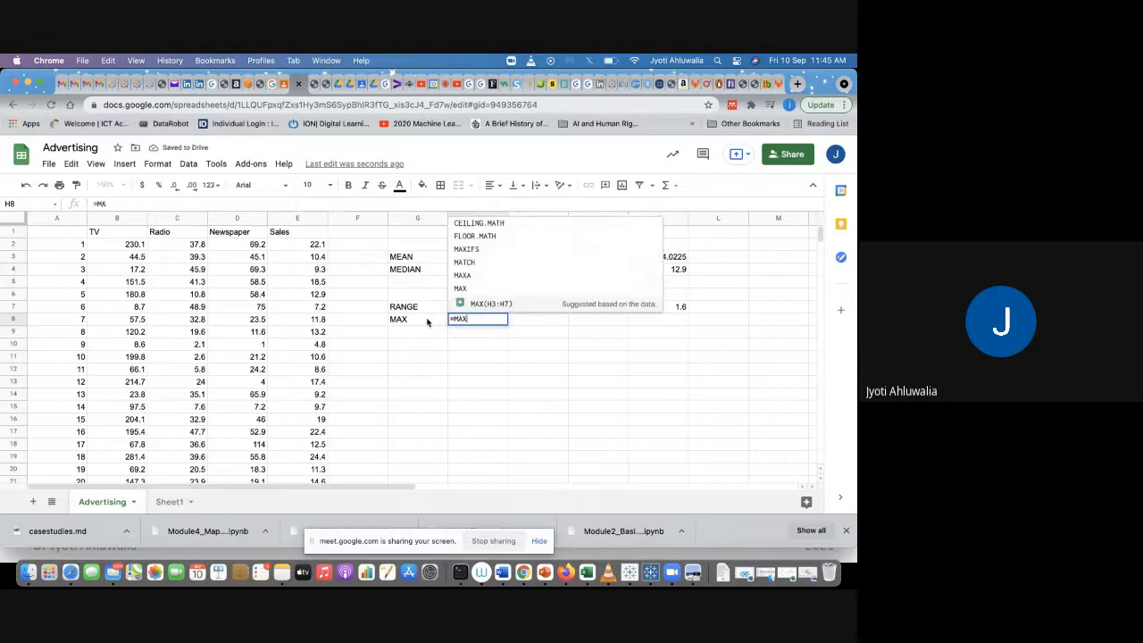
pyautogui.write('(')
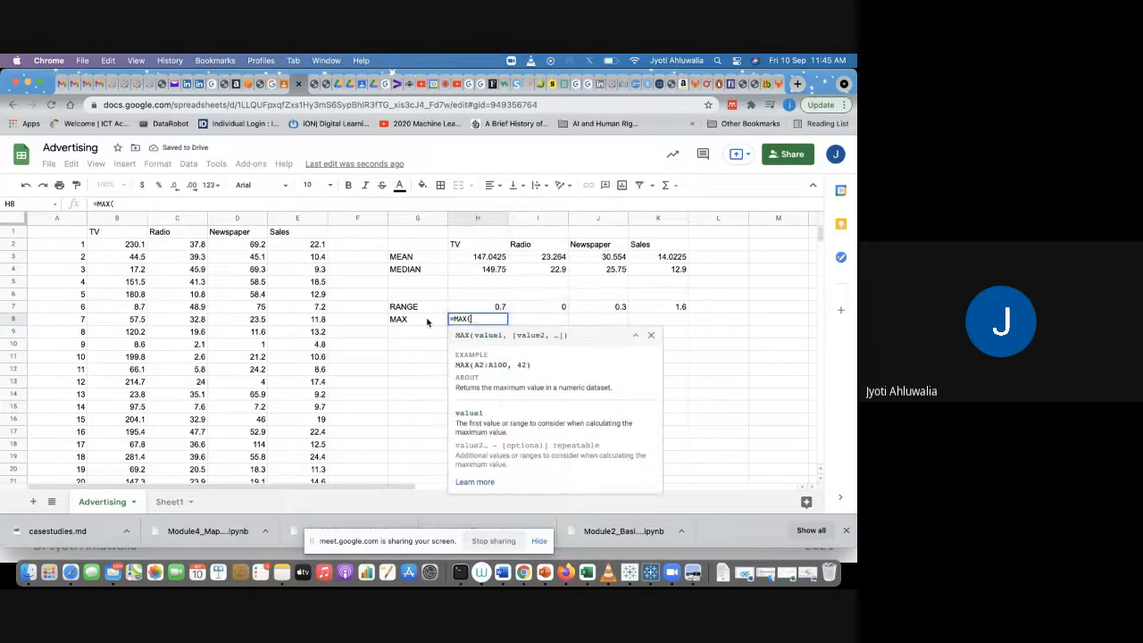
pyautogui.click(127, 244)
pyautogui.press('super+shift+Down')
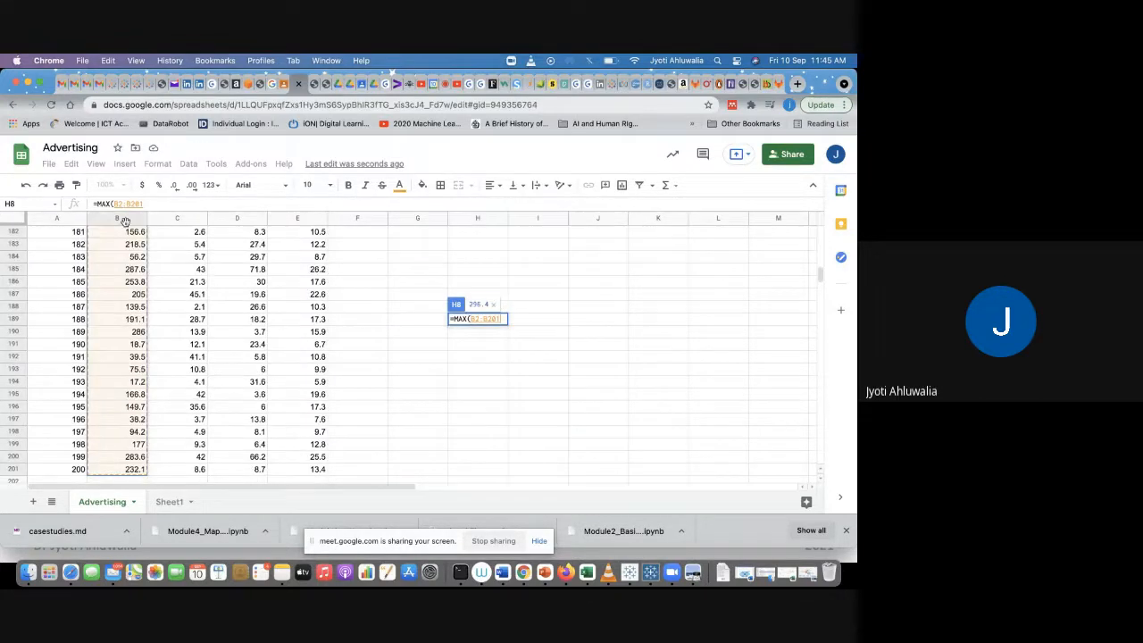
pyautogui.press('Return')
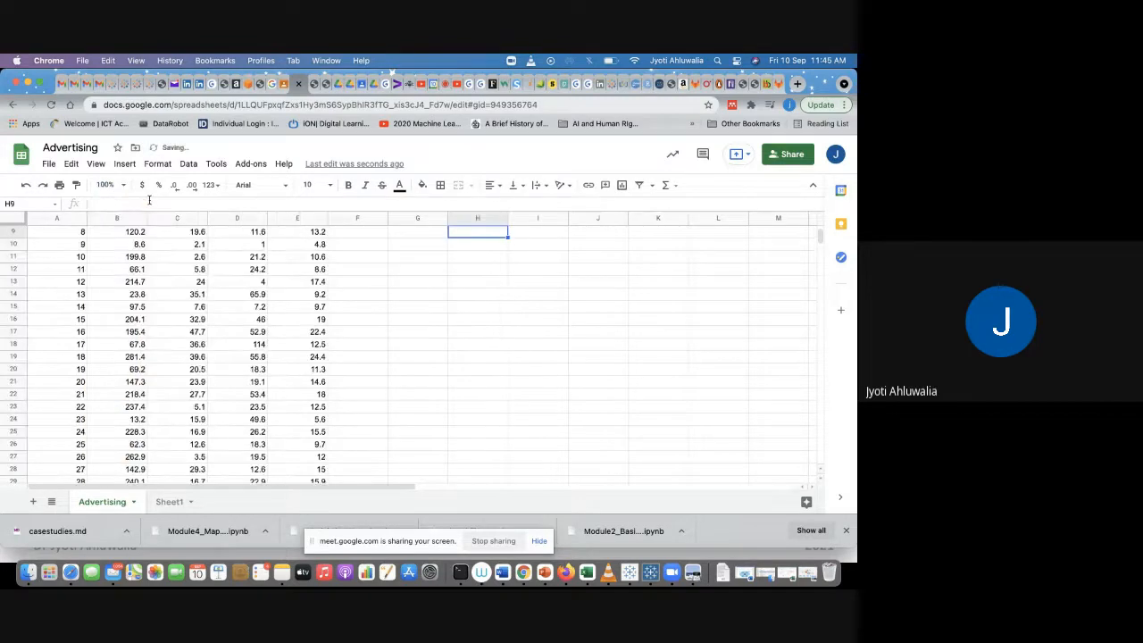
# Step: Copy the MAX formula across row 8 to the Radio, Newspaper and Sales columns
pyautogui.click(472, 321)
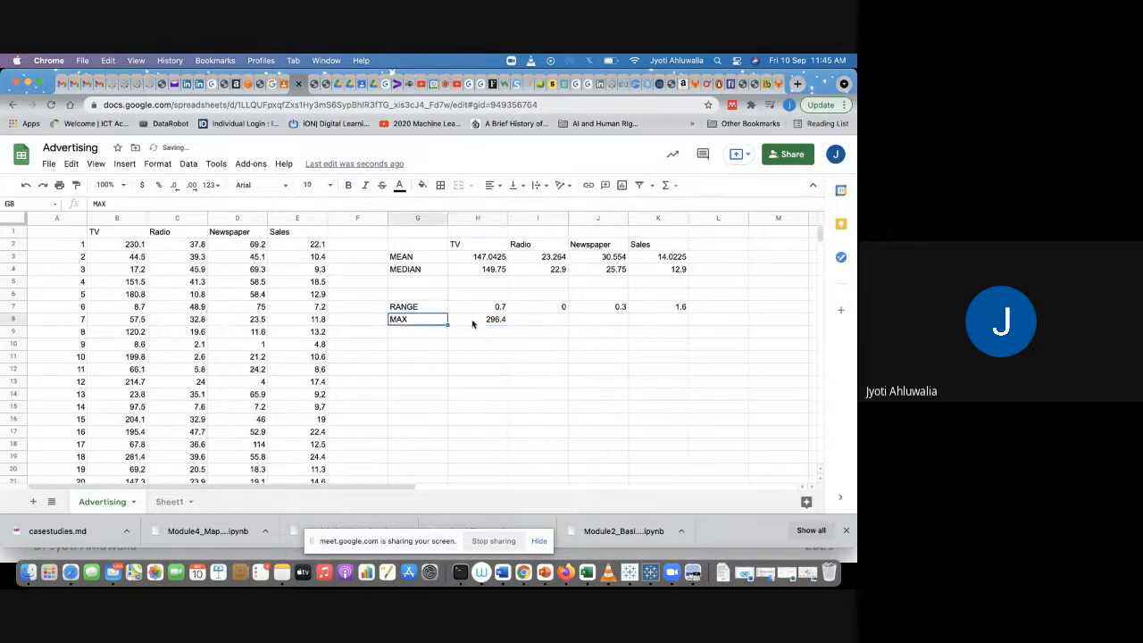
pyautogui.moveTo(508, 323); pyautogui.dragTo(679, 321)
pyautogui.click(627, 371)
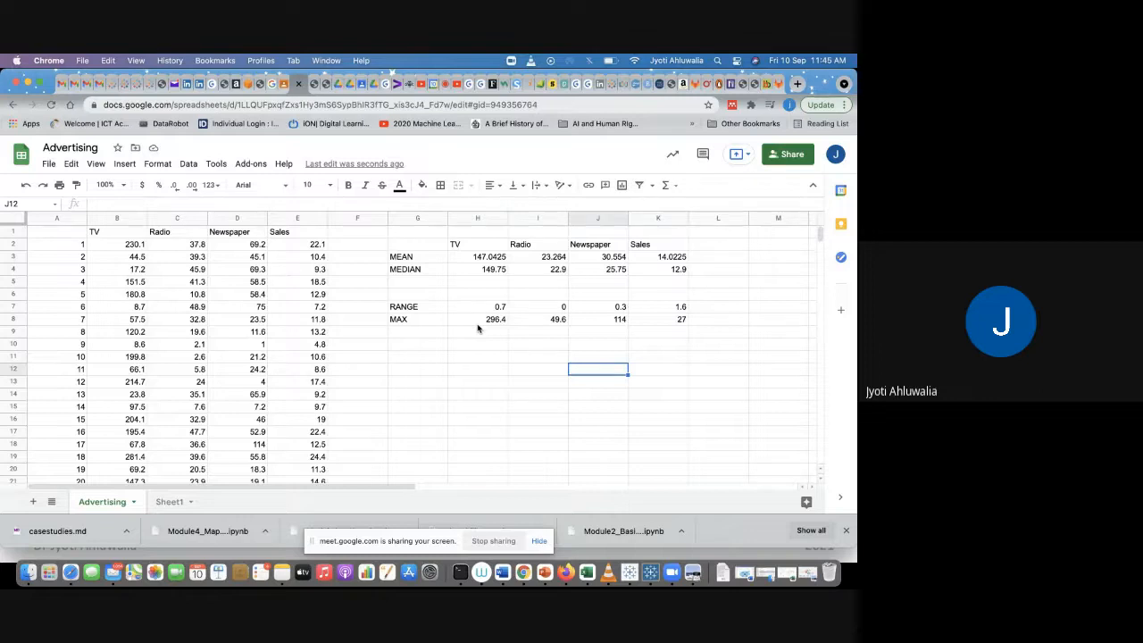
pyautogui.click(532, 309)
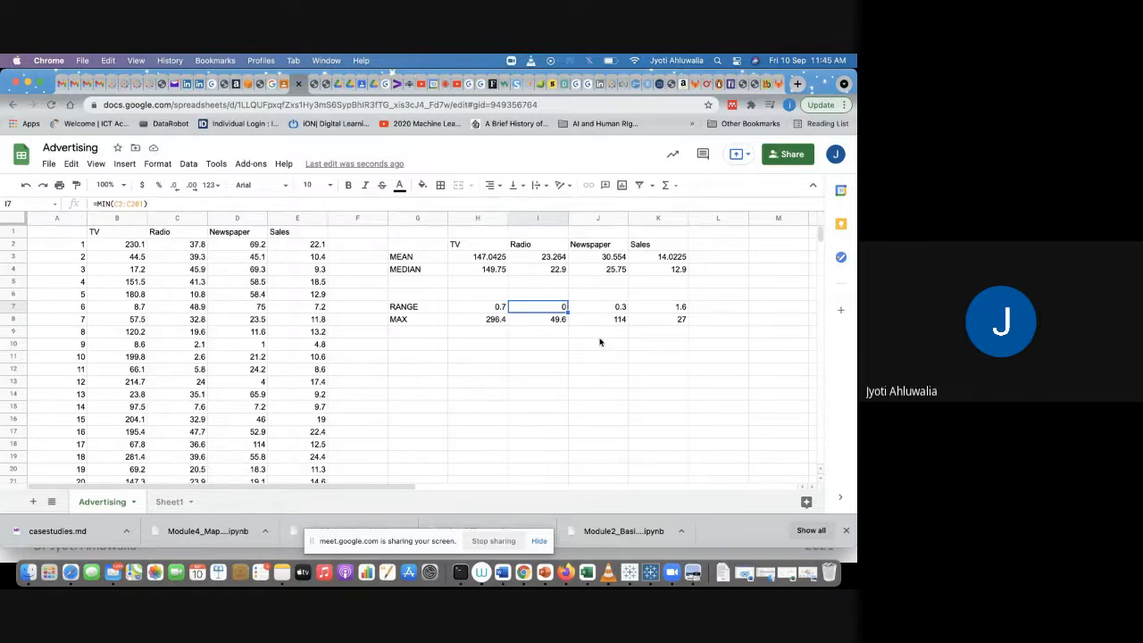
# Step: Enter the row label STD DEVE in cell G10
pyautogui.click(414, 349)
pyautogui.write('STD DEVE')
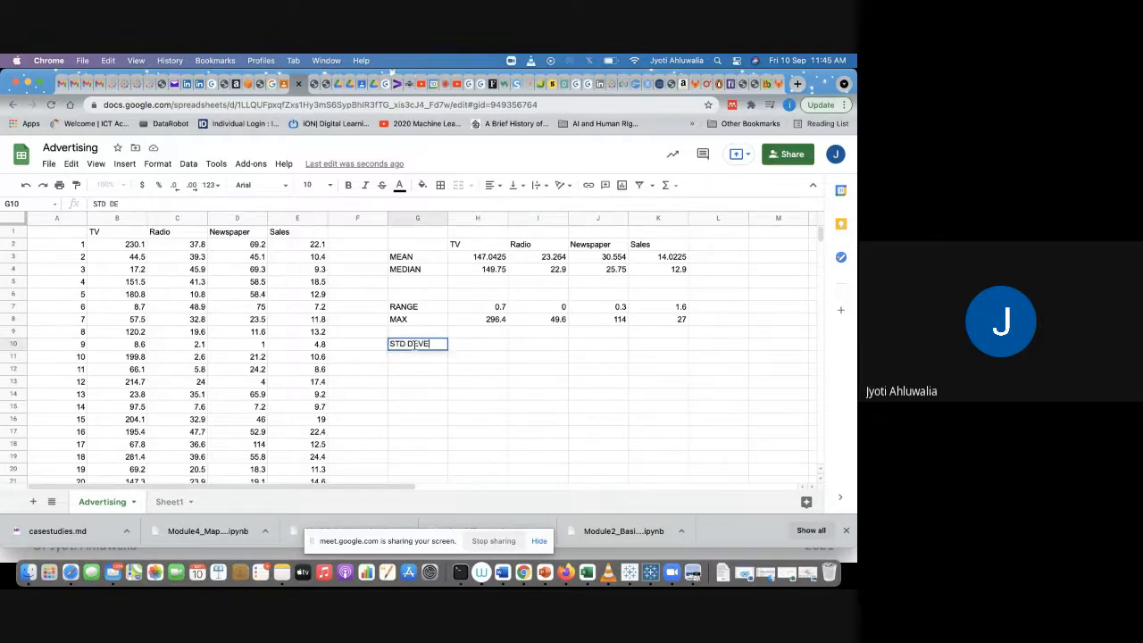
pyautogui.press('Tab')
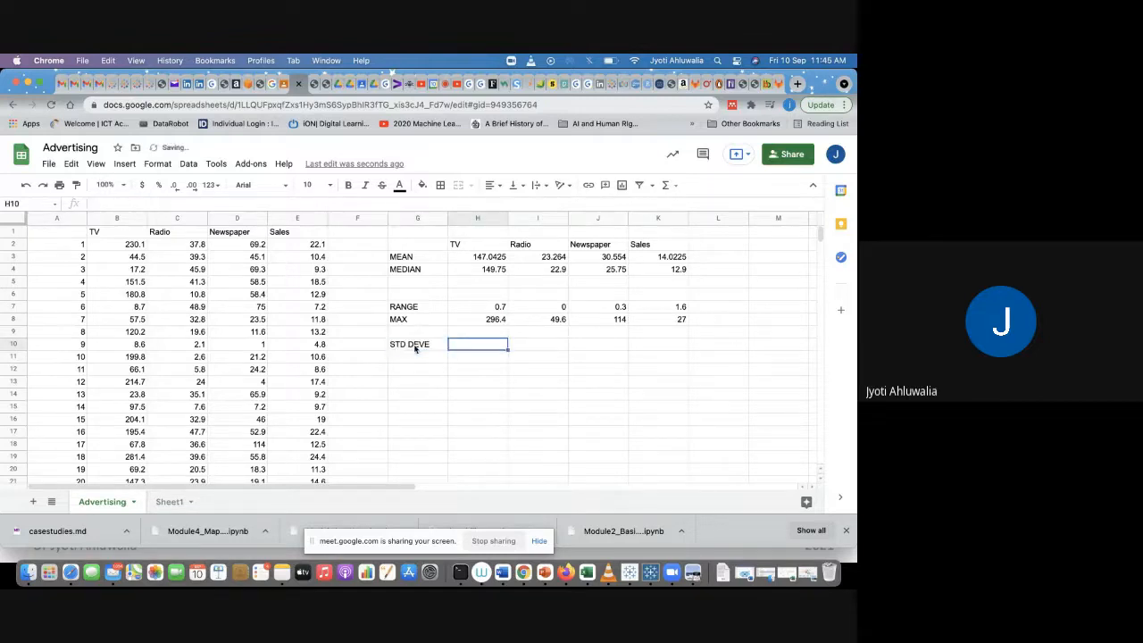
# Step: Try to enter an STD formula in H10 over the TV values B2:B201
pyautogui.write('=STD(')
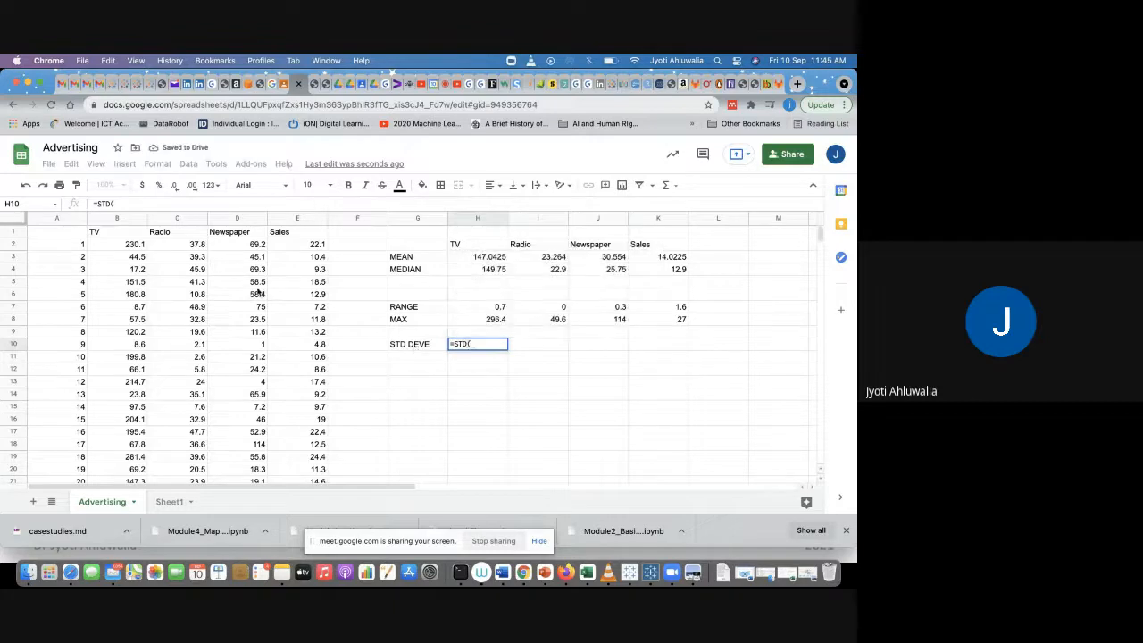
pyautogui.click(106, 243)
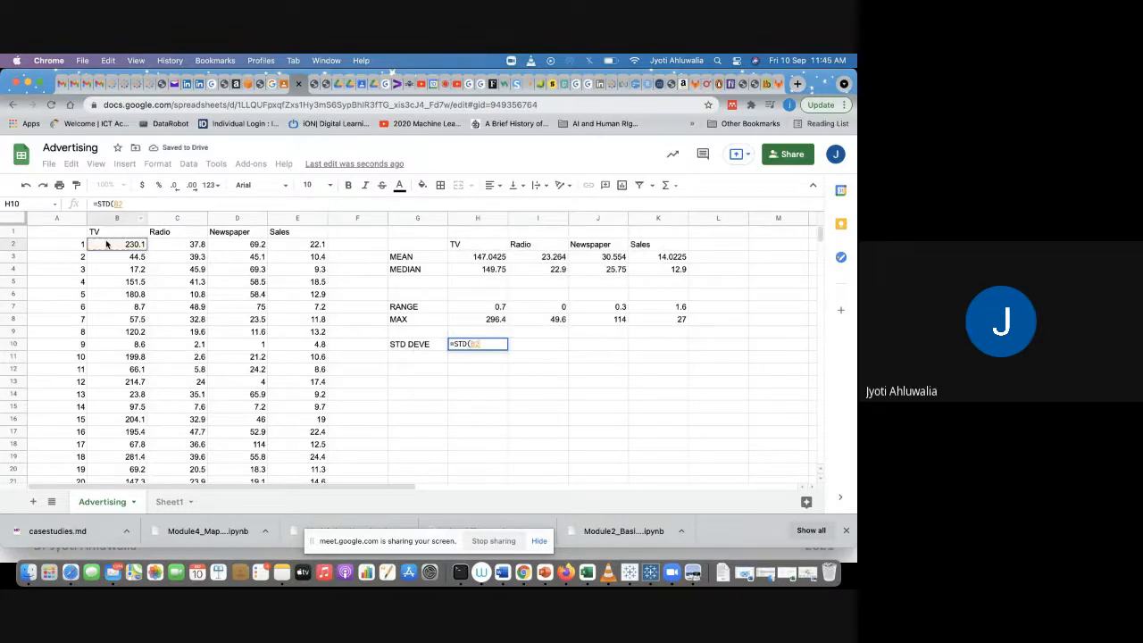
pyautogui.hotkey('ctrl', 'shift', 'Down')
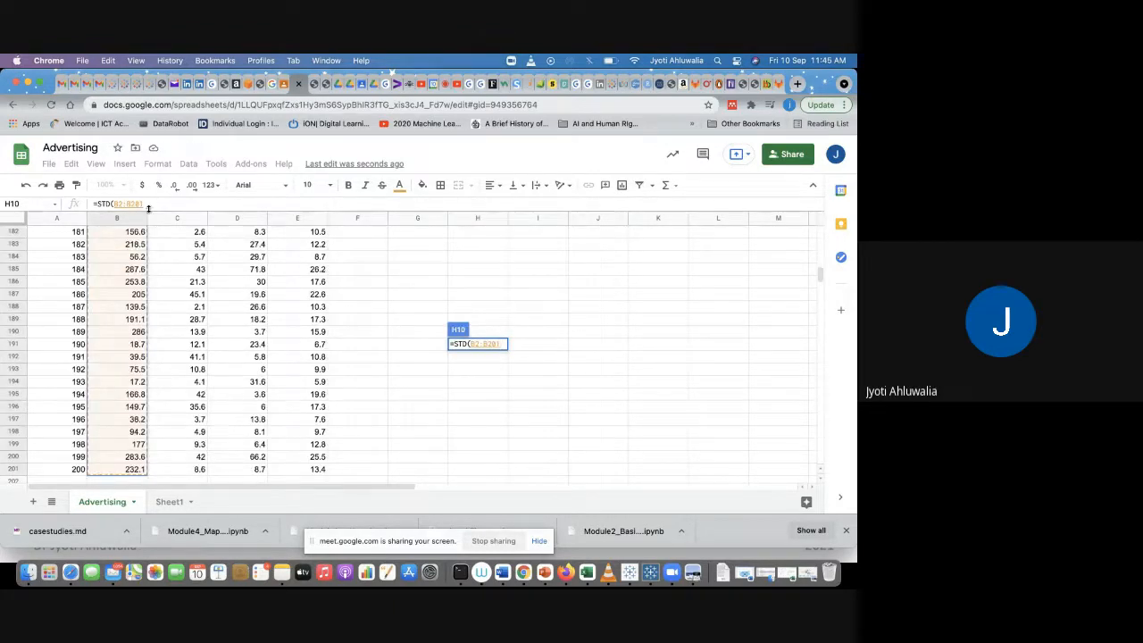
pyautogui.press('Return')
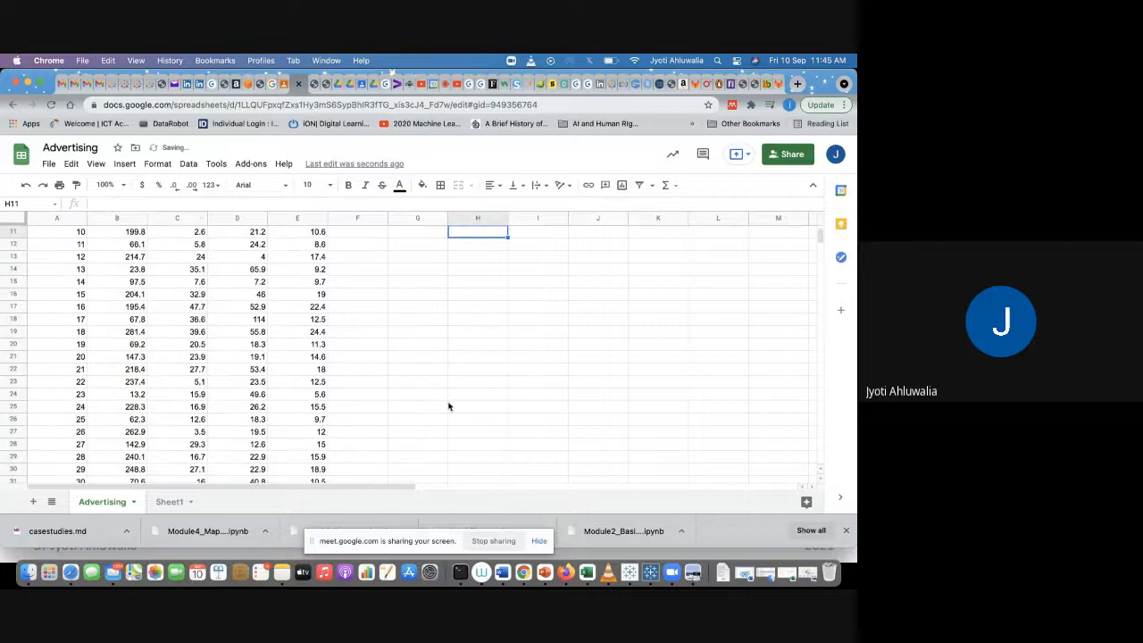
pyautogui.scroll(5, 448, 406)
pyautogui.click(482, 351)
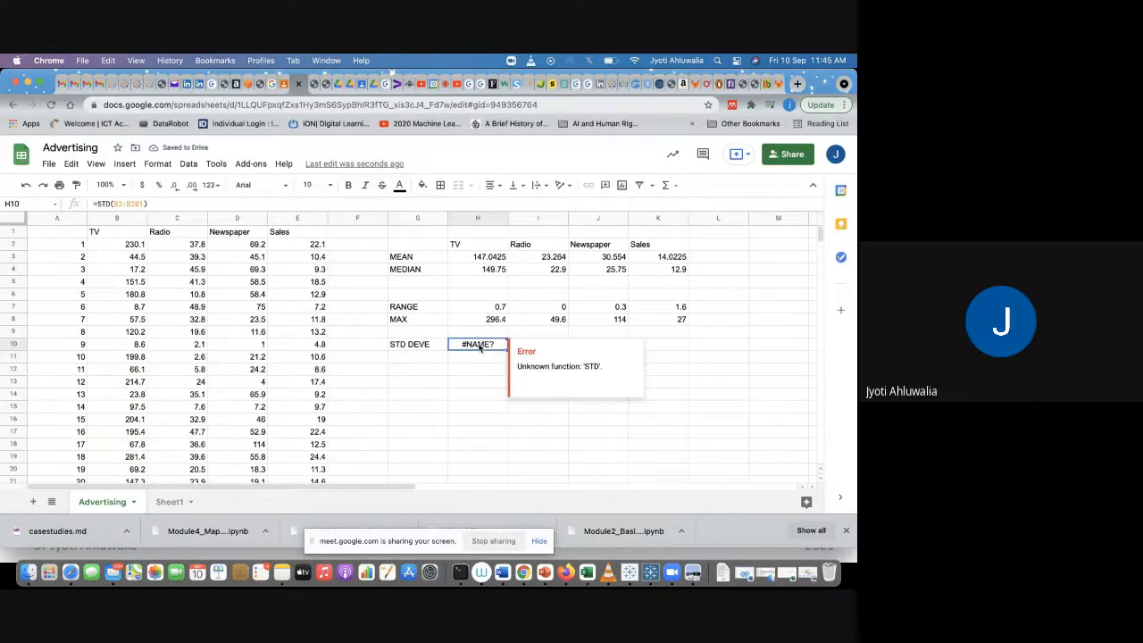
# Step: Replace H10 with a STDEV.P formula over the TV values B2:B201
pyautogui.press('Delete')
pyautogui.write('=STA')
pyautogui.press('BackSpace')
pyautogui.write('D')
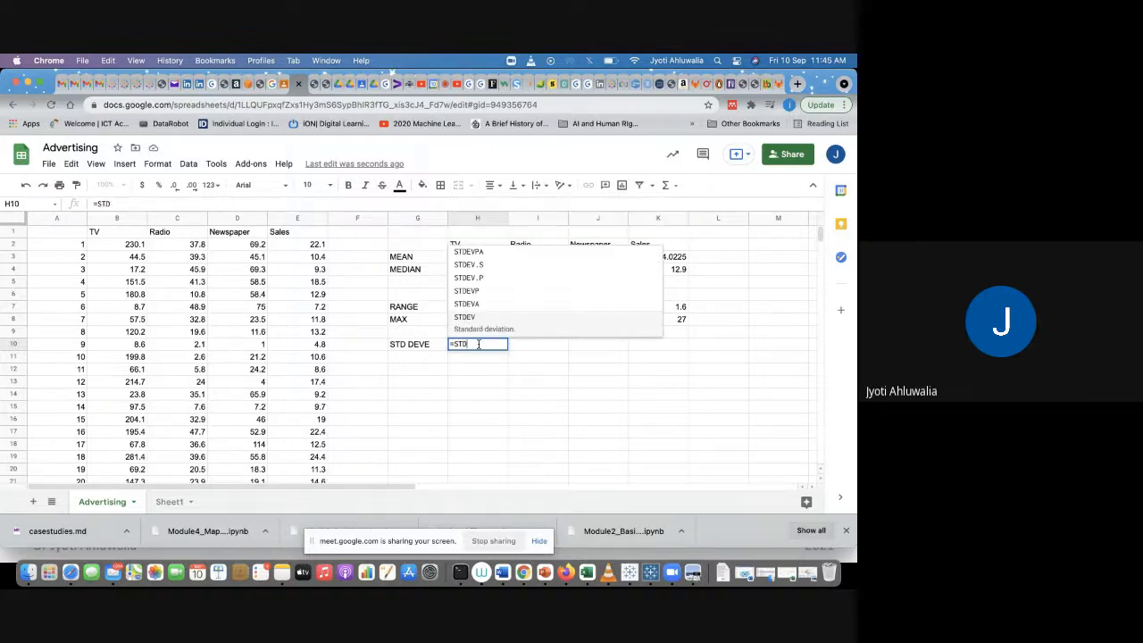
pyautogui.click(504, 289)
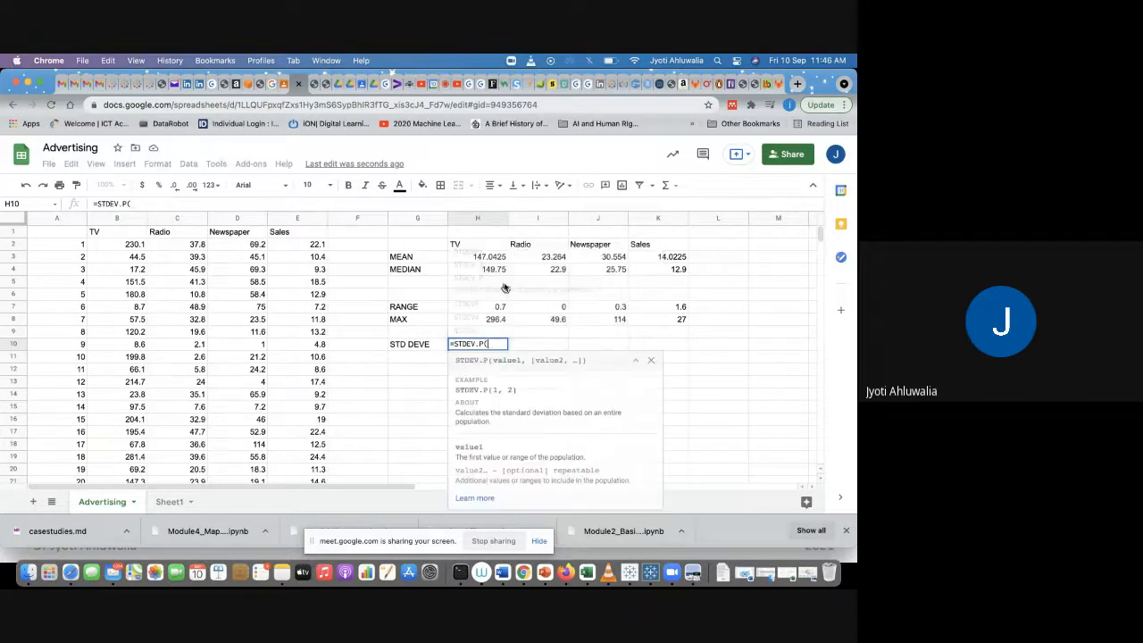
pyautogui.click(125, 243)
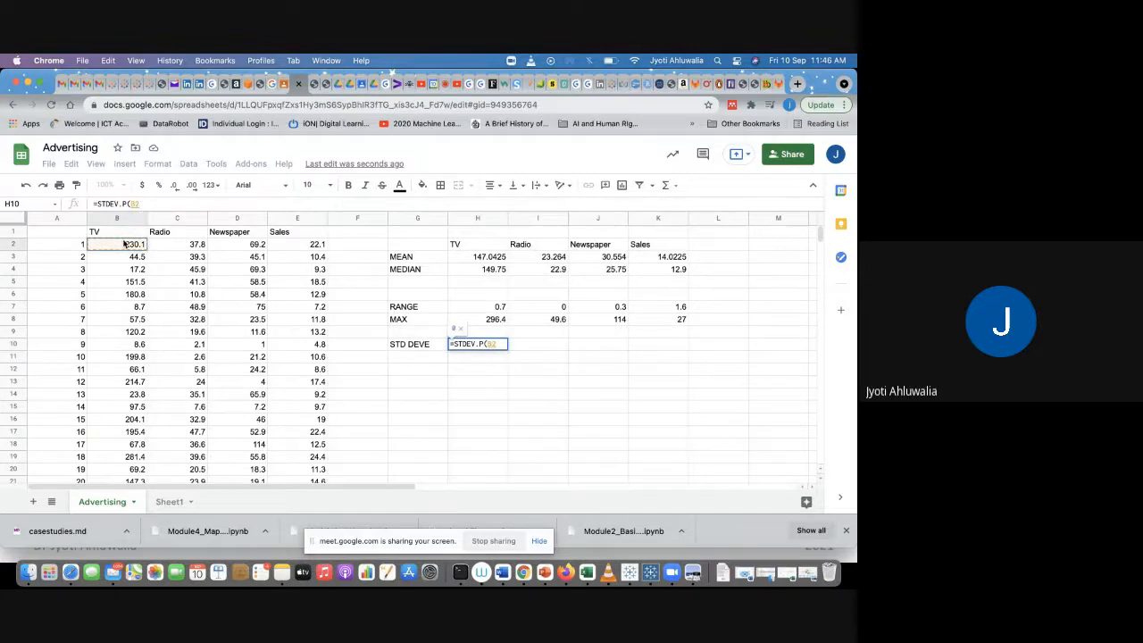
pyautogui.press('super+shift+Down')
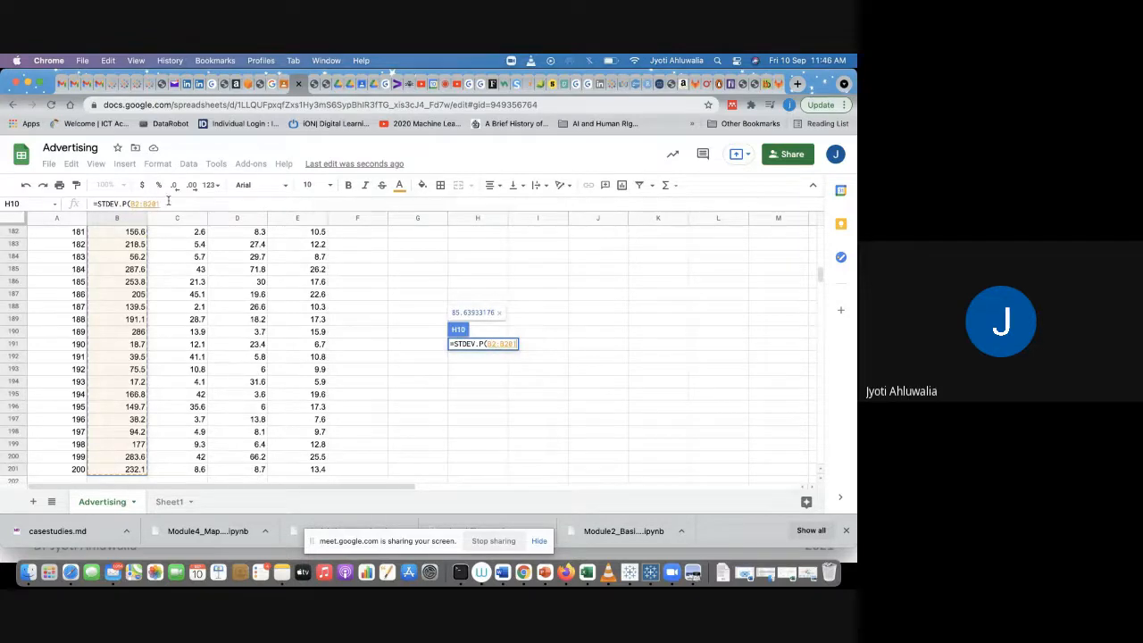
pyautogui.click(167, 203)
pyautogui.press('Return')
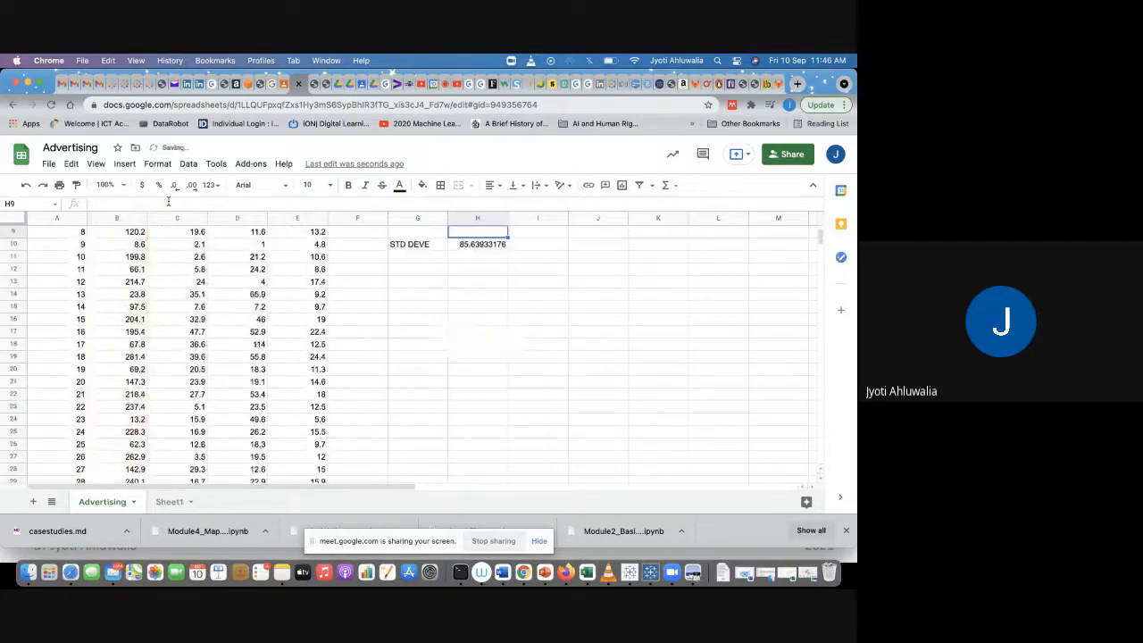
# Step: Copy the STDEV.P formula across row 10 to the Radio, Newspaper and Sales columns
pyautogui.scroll(3, 465, 343)
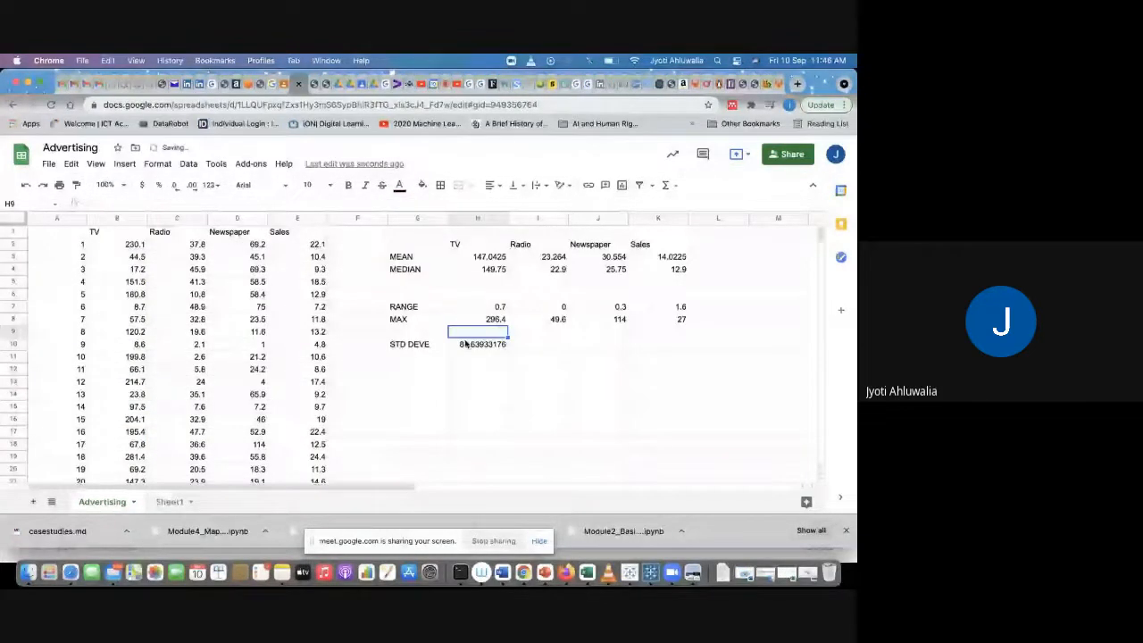
pyautogui.moveTo(465, 342); pyautogui.dragTo(660, 348)
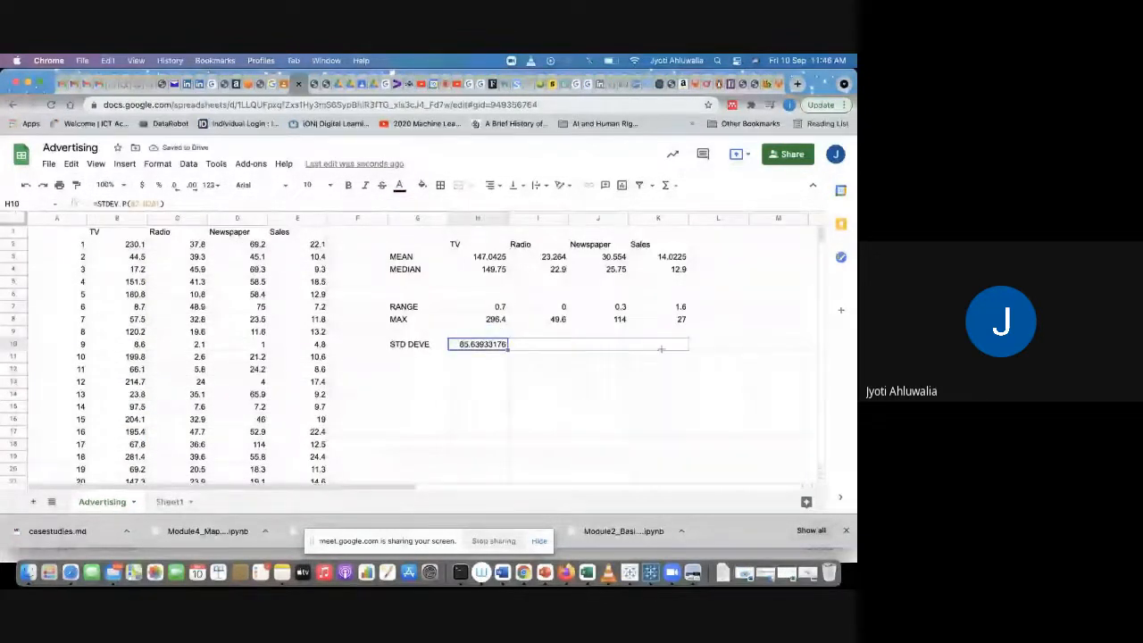
pyautogui.moveTo(660, 349); pyautogui.dragTo(660, 348)
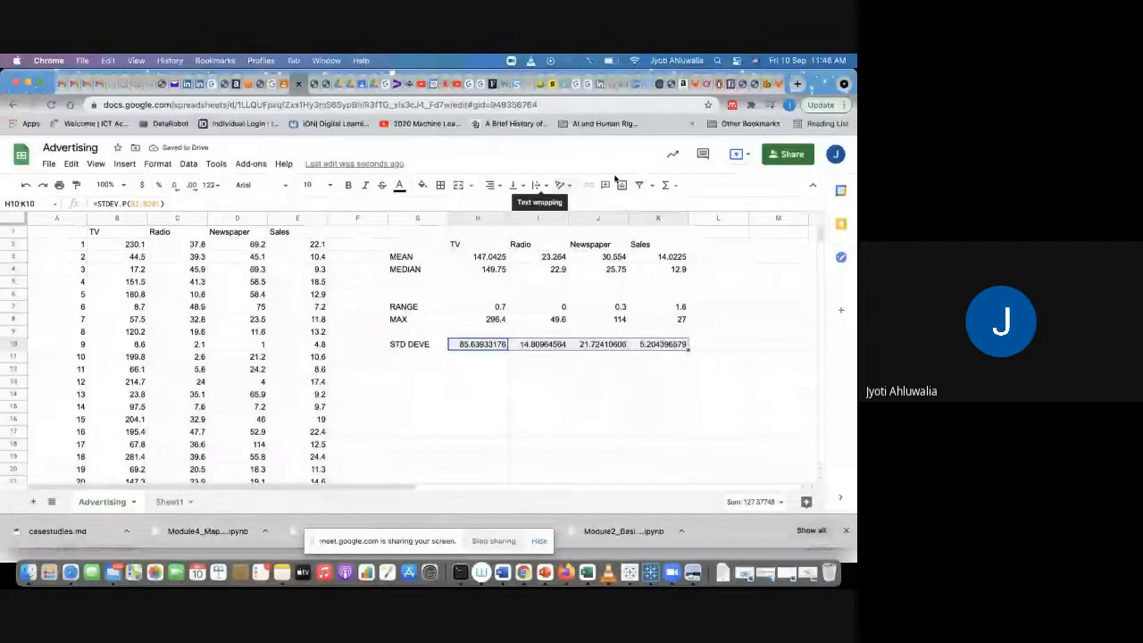
# Step: Reduce the standard deviation results in H10:K10 to two decimal places
pyautogui.click(176, 186)
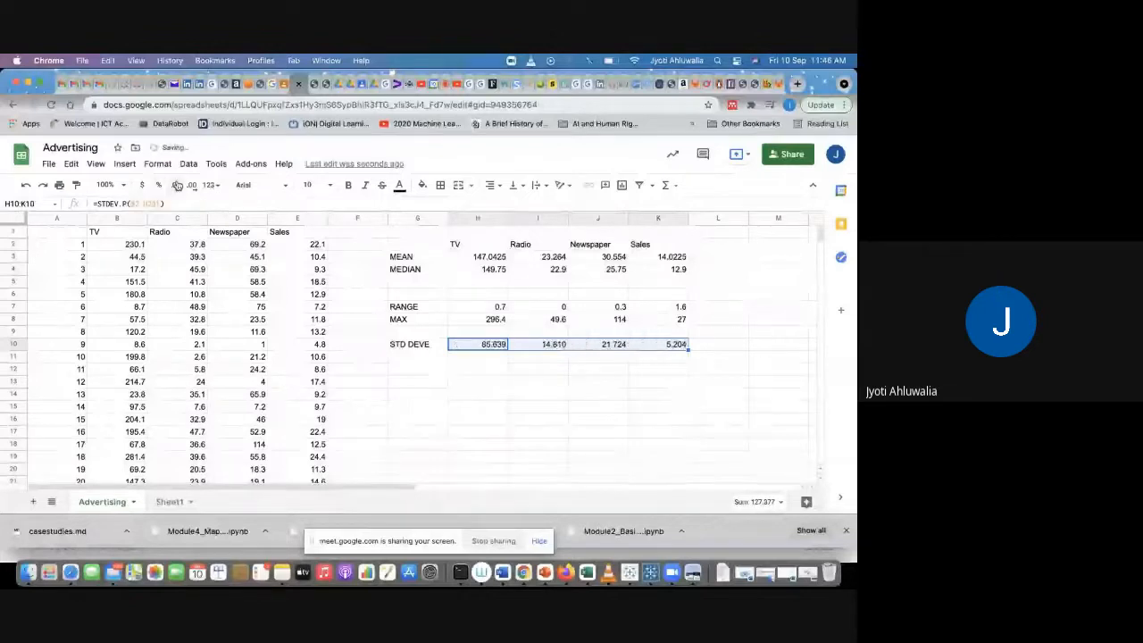
pyautogui.click(175, 185)
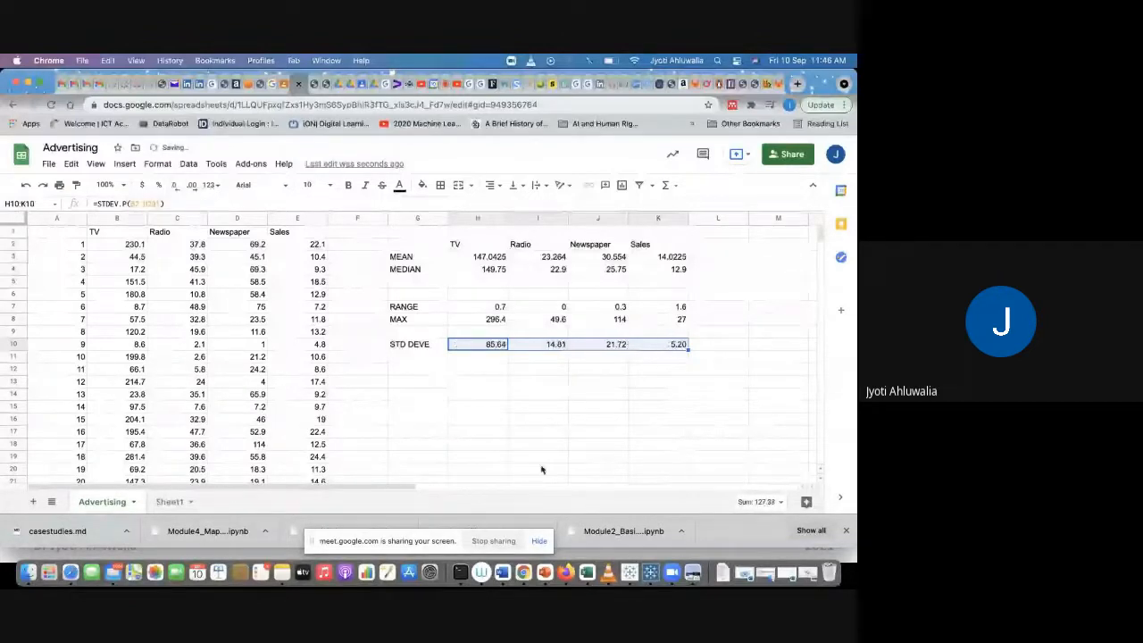
pyautogui.click(598, 418)
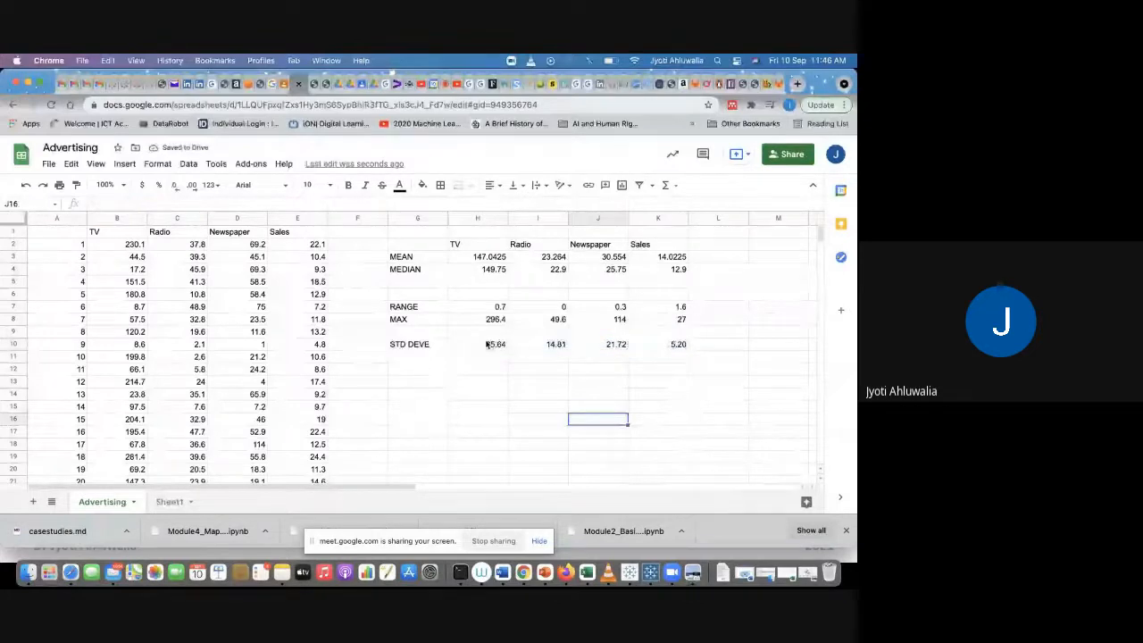
pyautogui.click(487, 346)
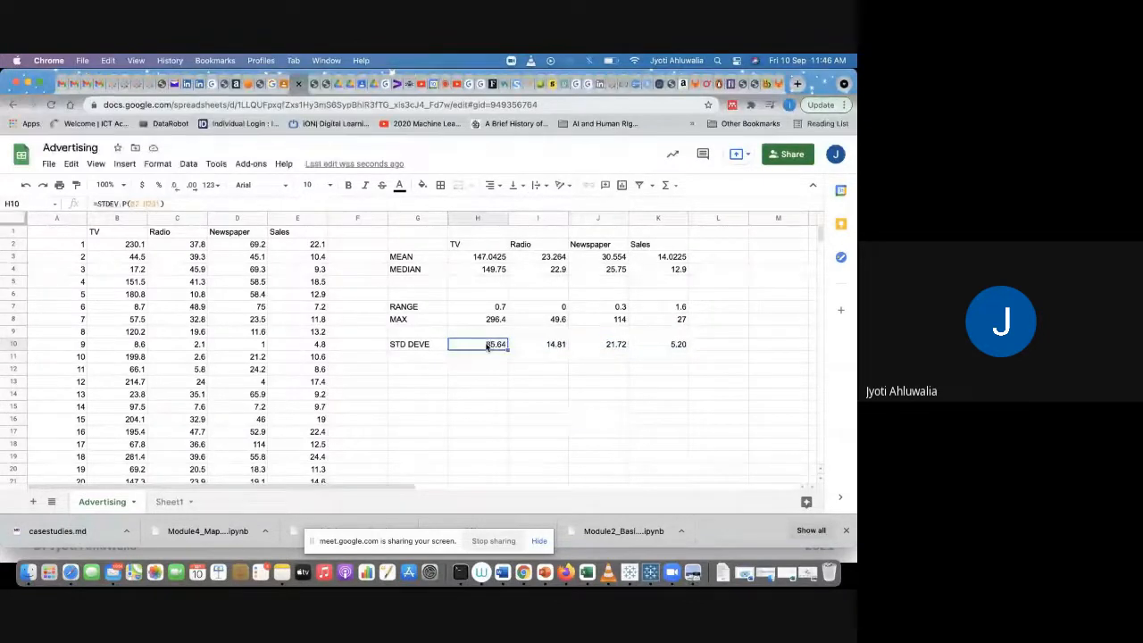
pyautogui.click(673, 349)
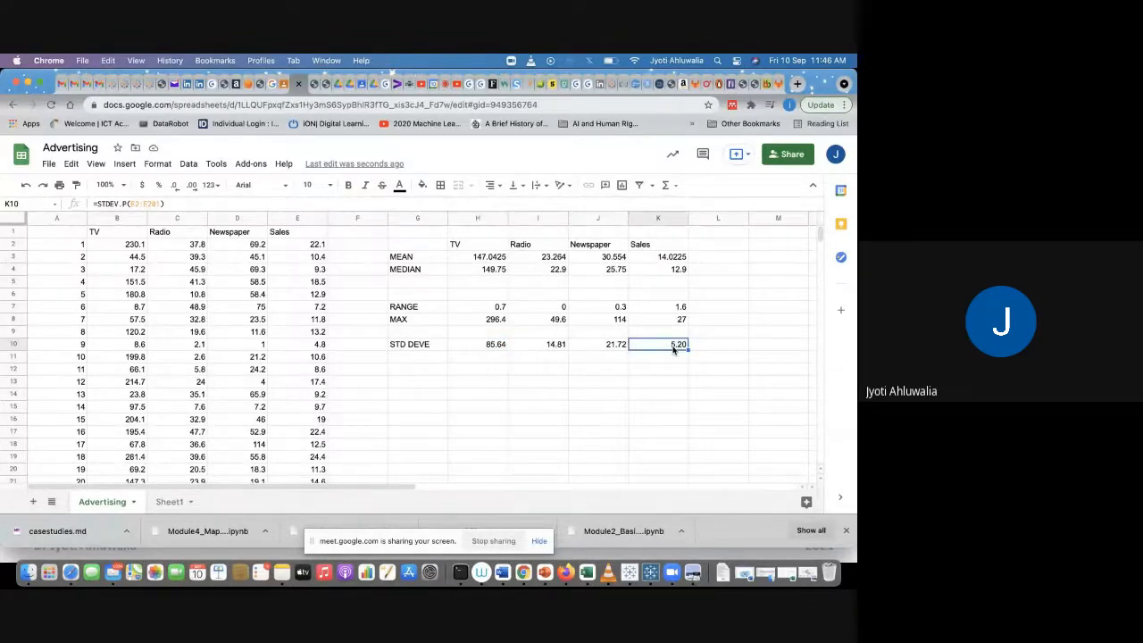
# Step: Enter the row label VARIANCE in cell G12
pyautogui.click(426, 360)
pyautogui.click(426, 372)
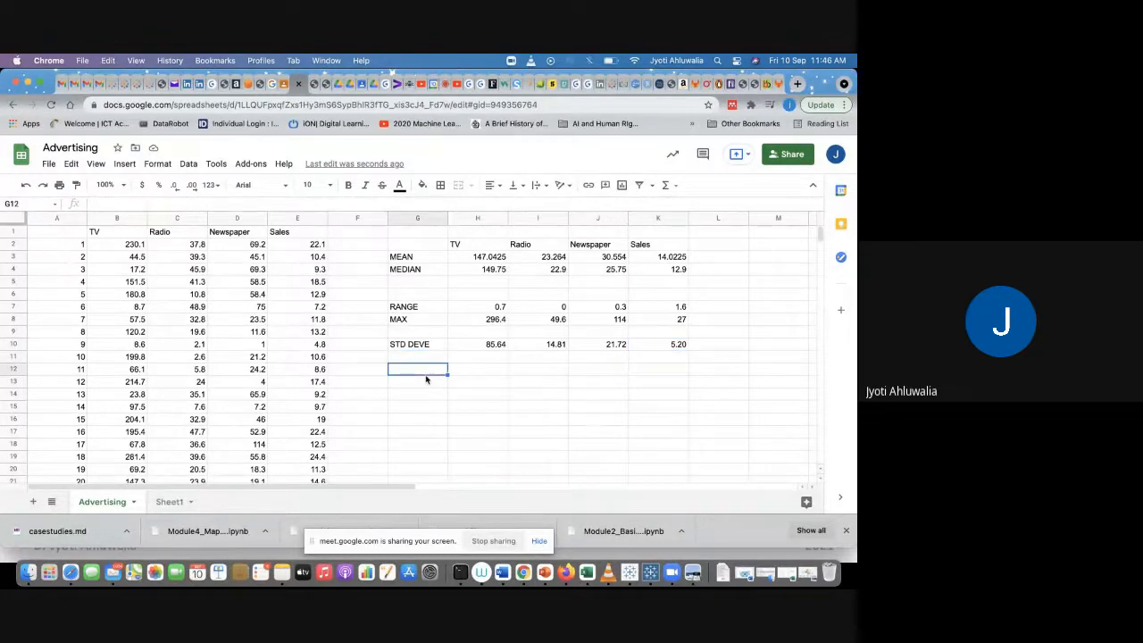
pyautogui.write('VARIANCE')
pyautogui.press('Tab')
# Step: Enter a VARP population variance formula in H12 over the TV values B2:B201
pyautogui.write('=V')
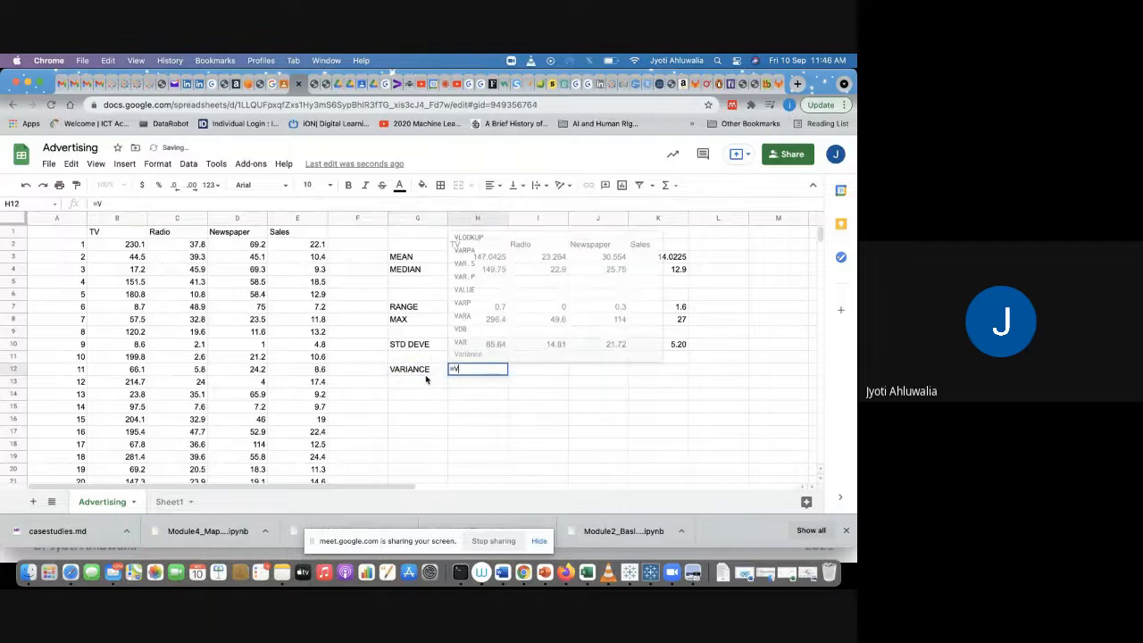
pyautogui.write('AR.P(')
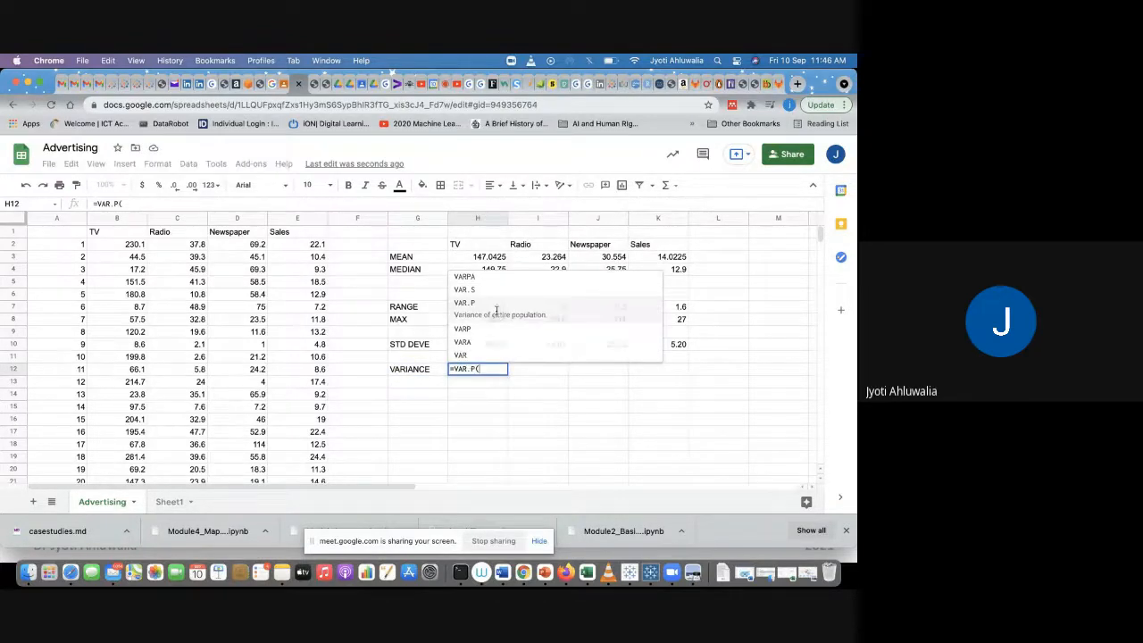
pyautogui.click(498, 312)
pyautogui.click(134, 245)
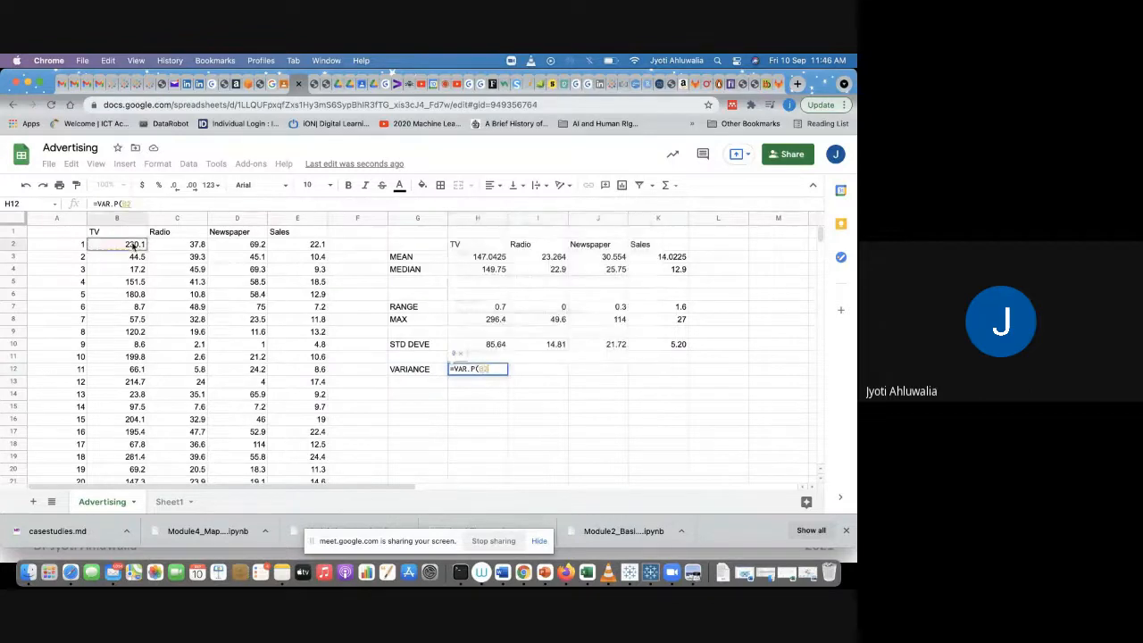
pyautogui.hotkey('ctrl', 'shift', 'Down')
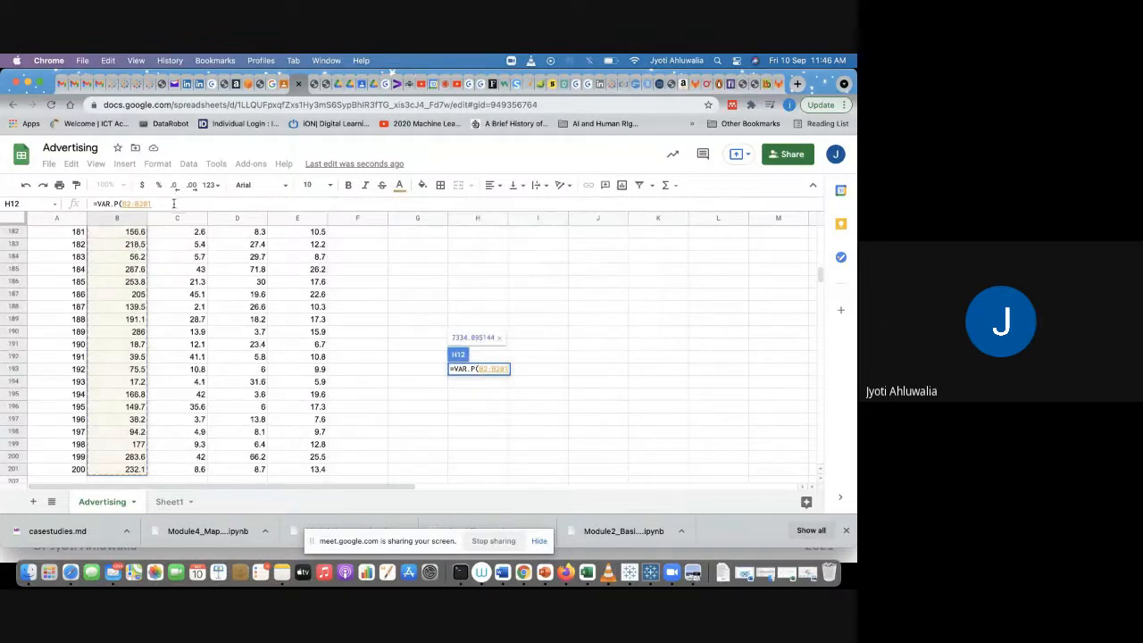
pyautogui.press('Return')
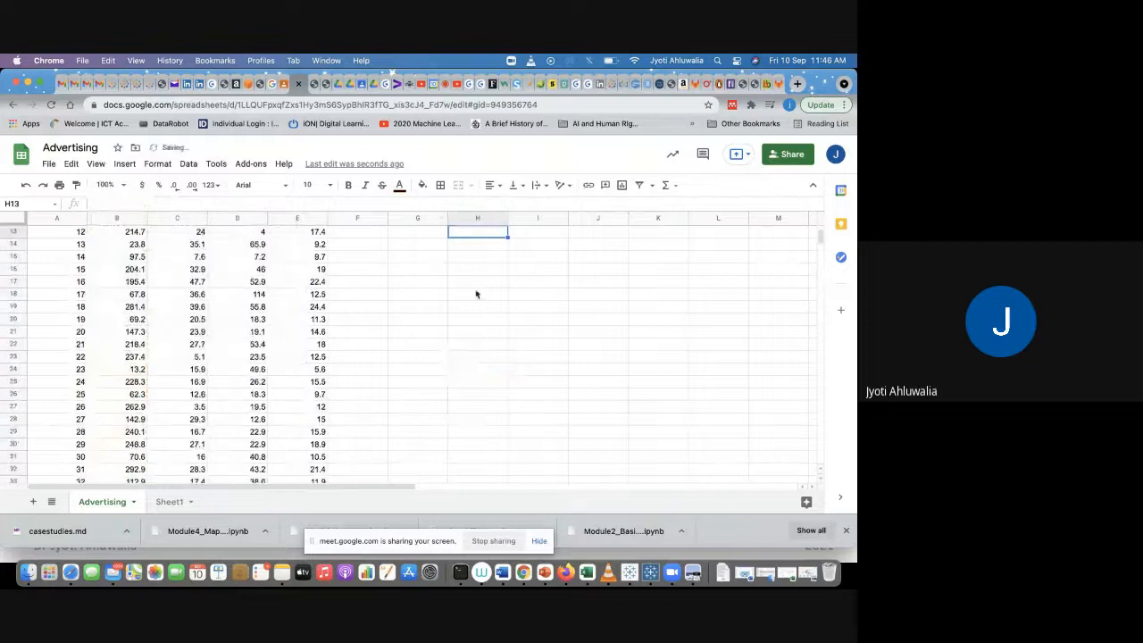
pyautogui.scroll(5, 478, 295)
pyautogui.click(478, 345)
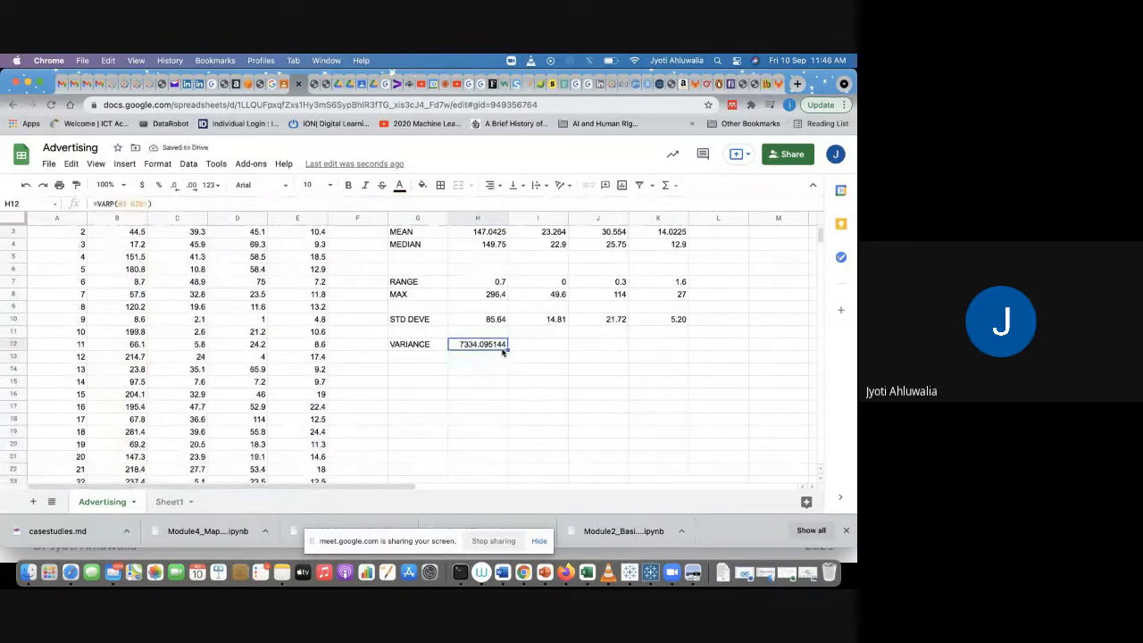
# Step: Copy the variance formula across row 12 to K12 and reduce the row to two decimal places
pyautogui.moveTo(508, 349); pyautogui.dragTo(681, 337)
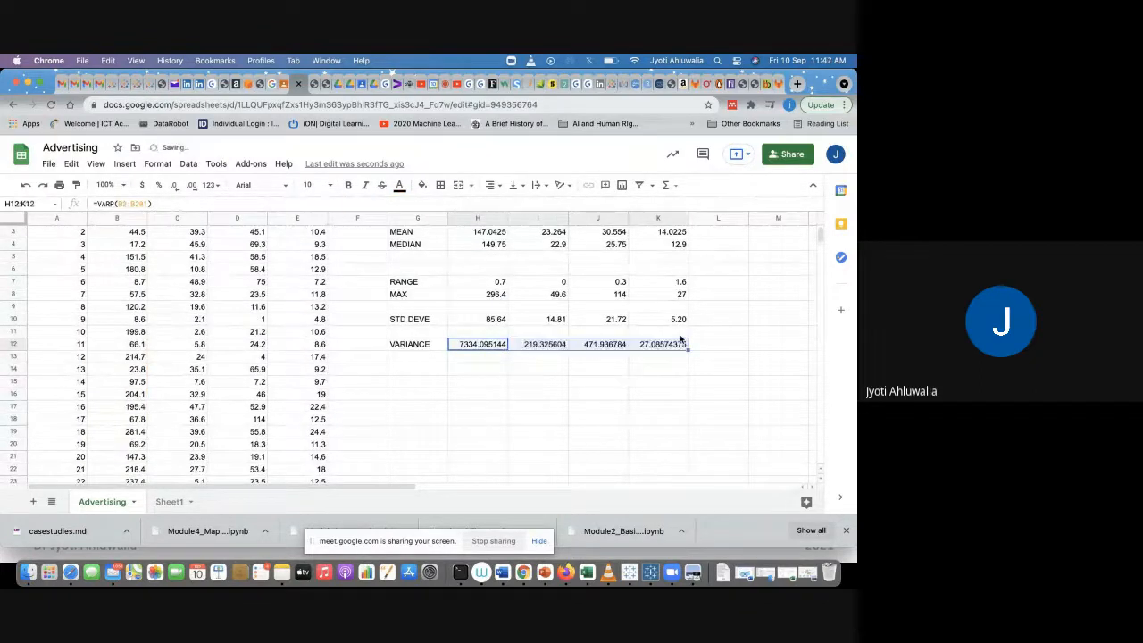
pyautogui.click(174, 187)
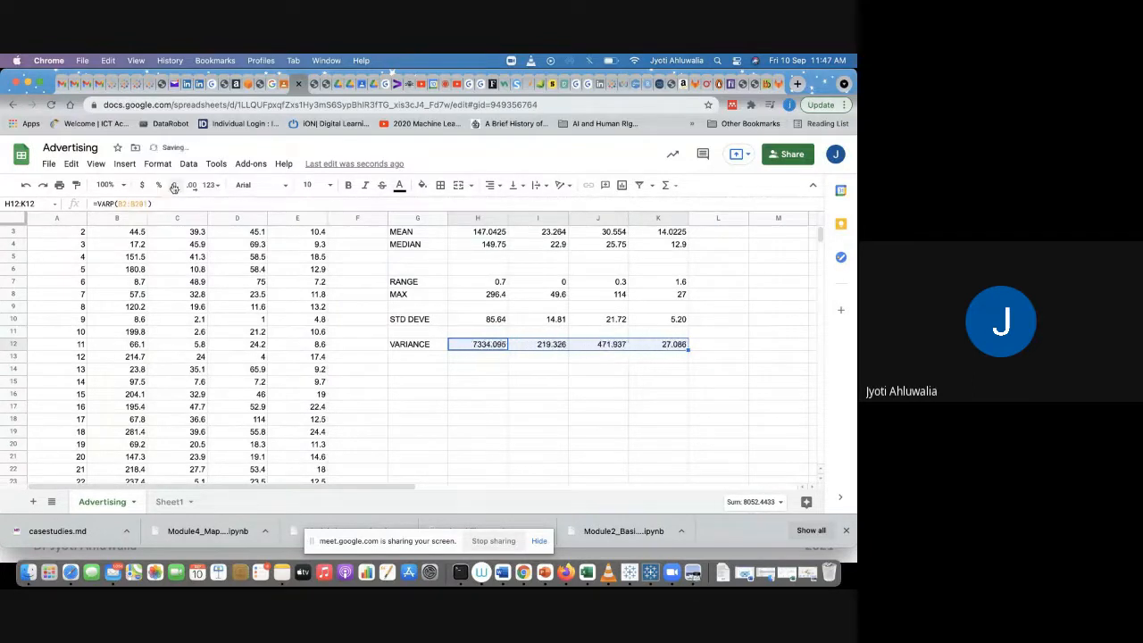
pyautogui.click(174, 188)
pyautogui.click(503, 399)
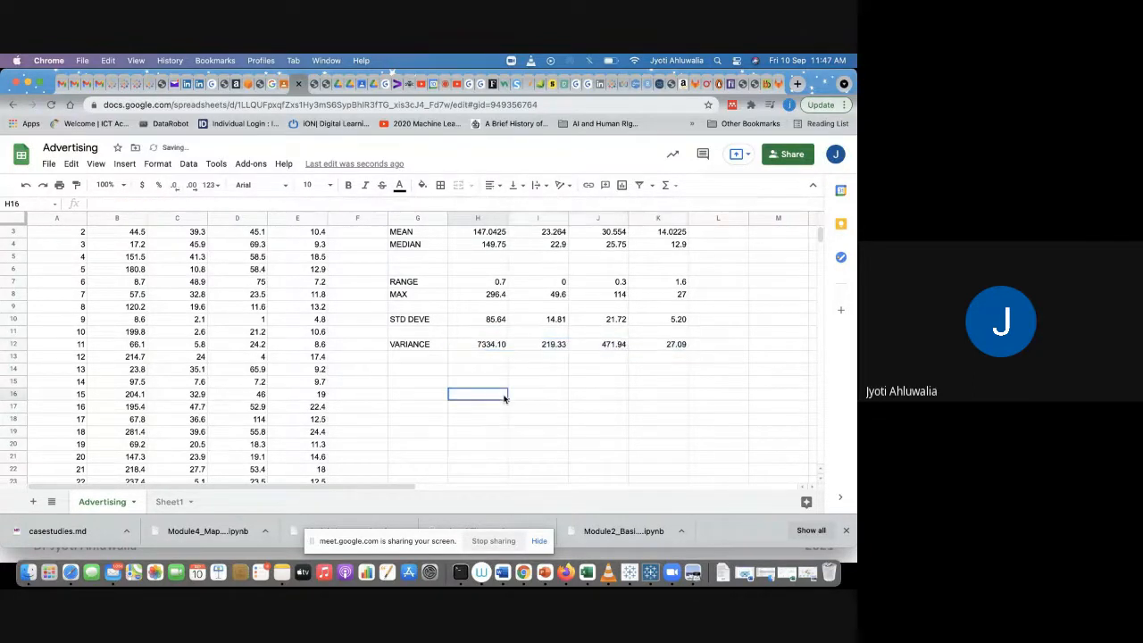
pyautogui.scroll(1, 302, 399)
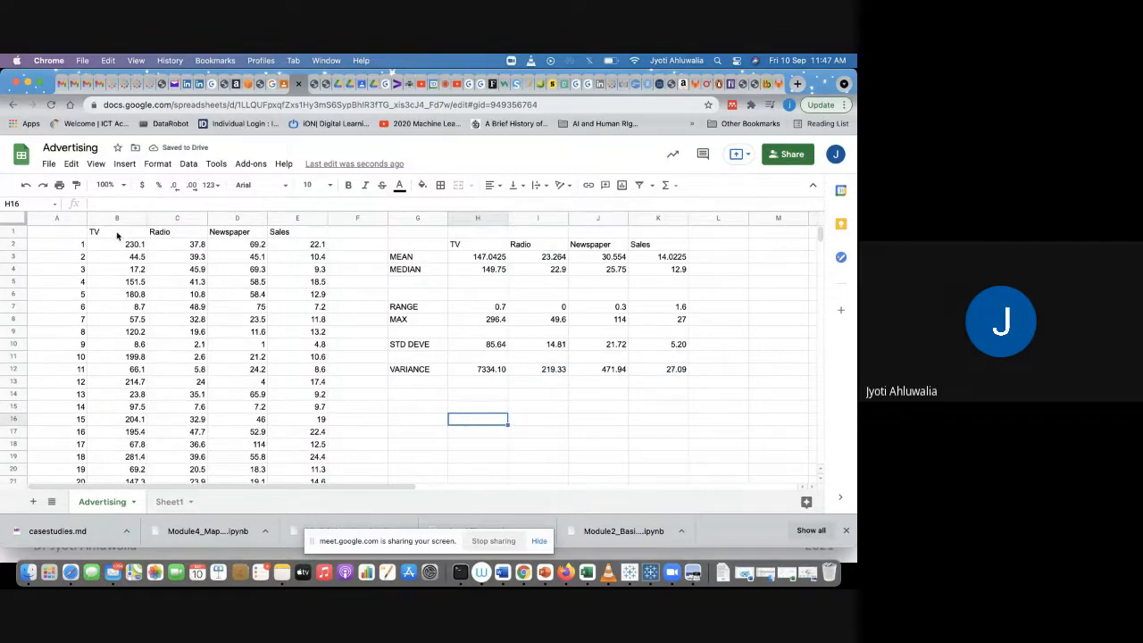
pyautogui.moveTo(116, 234); pyautogui.dragTo(122, 256)
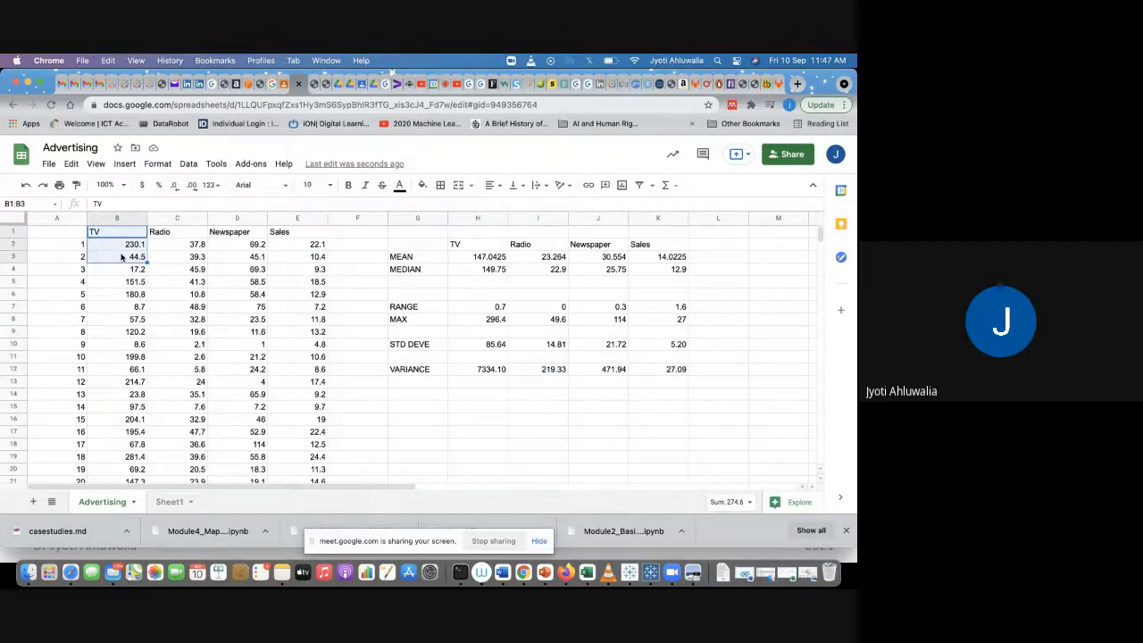
pyautogui.press('super+shift+Down')
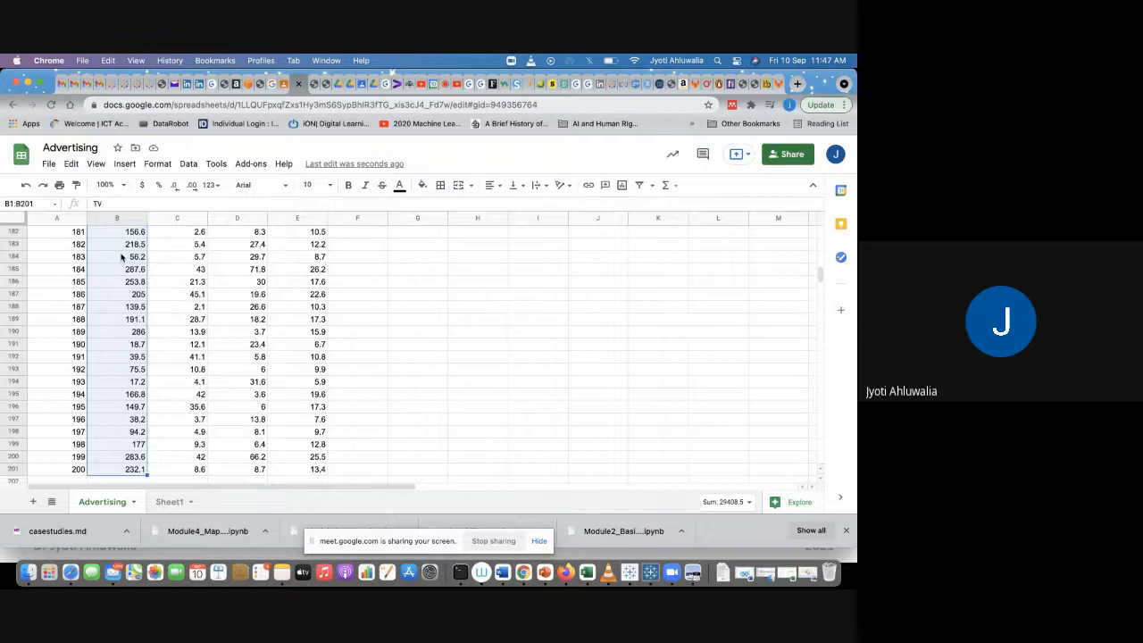
pyautogui.click(202, 300)
pyautogui.scroll(20, 202, 300)
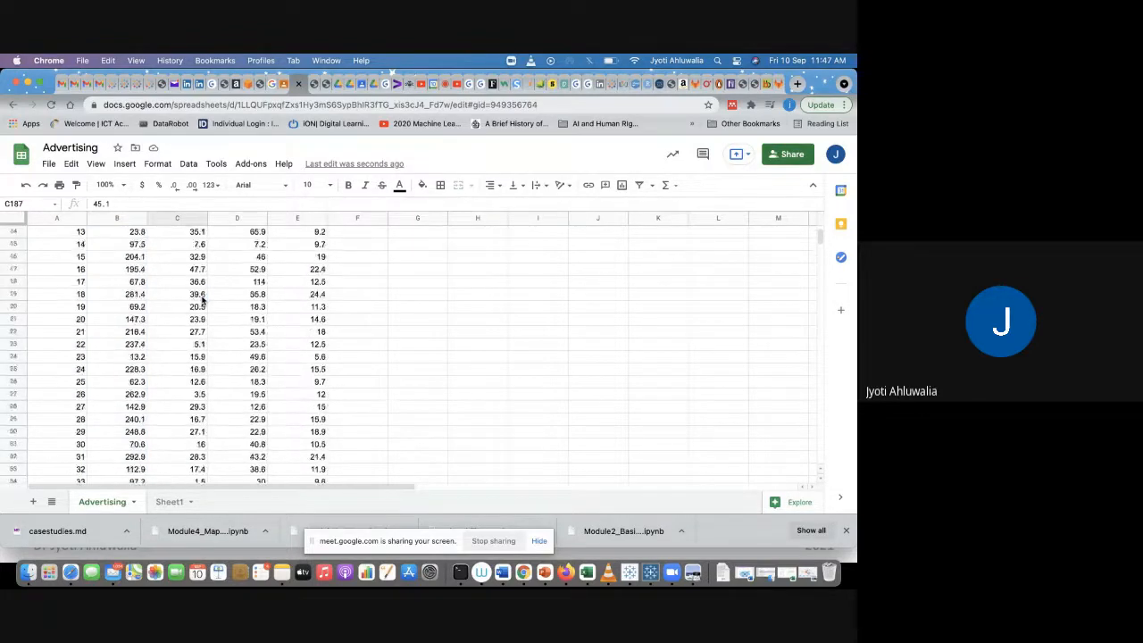
pyautogui.scroll(3, 202, 300)
# Step: Copy the whole data table A1:E201 and add a new sheet
pyautogui.moveTo(62, 231); pyautogui.dragTo(311, 245)
pyautogui.press('super+shift+Down')
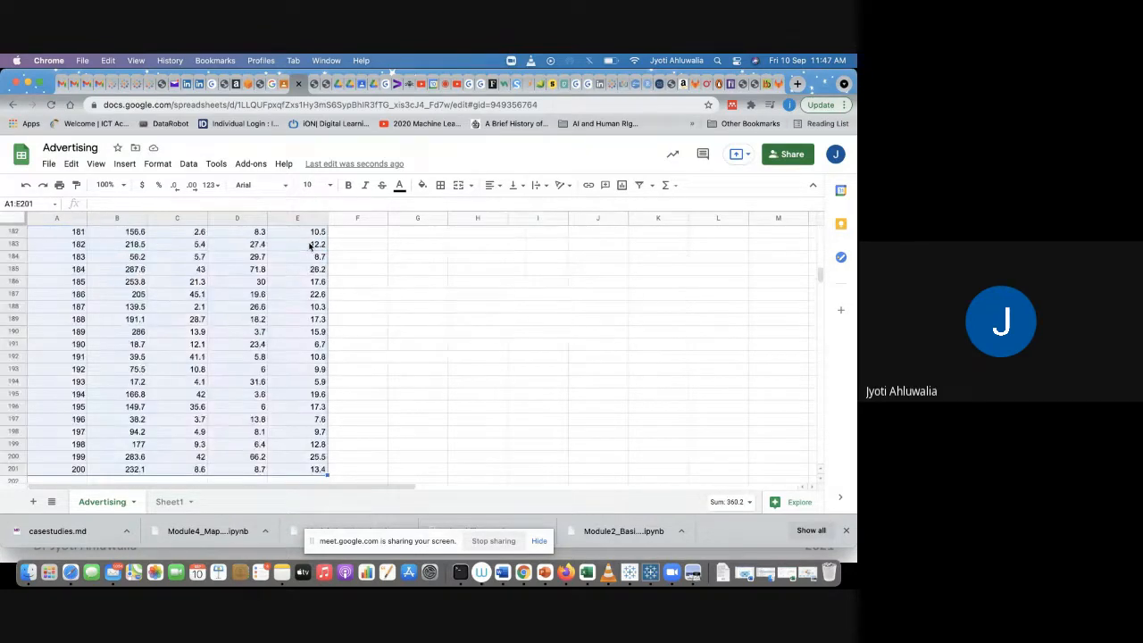
pyautogui.press('super+c')
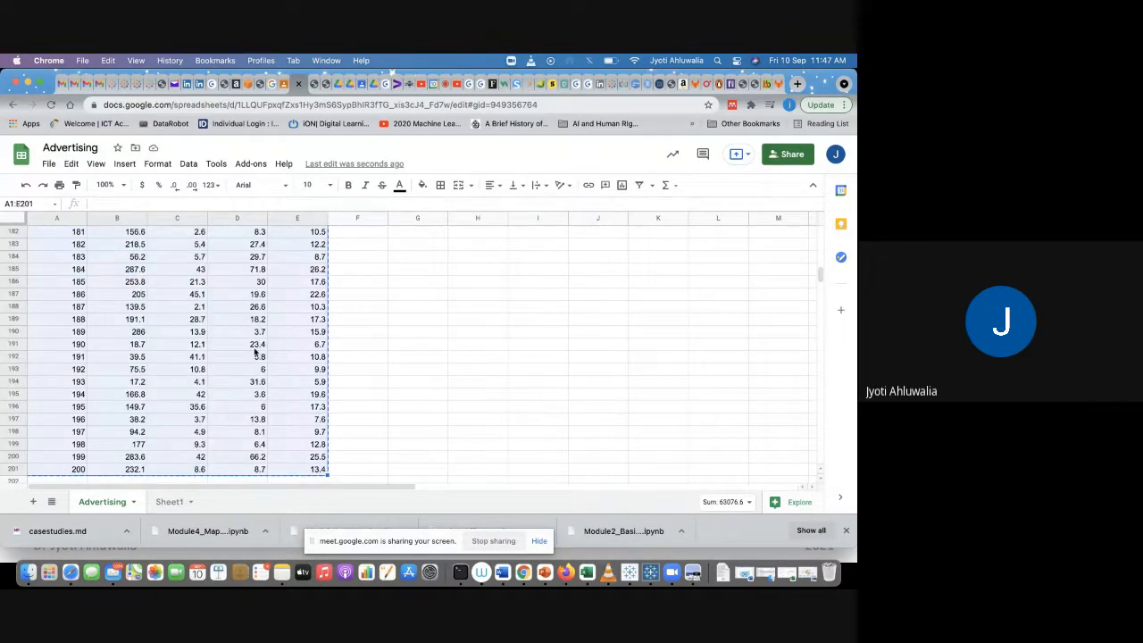
pyautogui.click(33, 502)
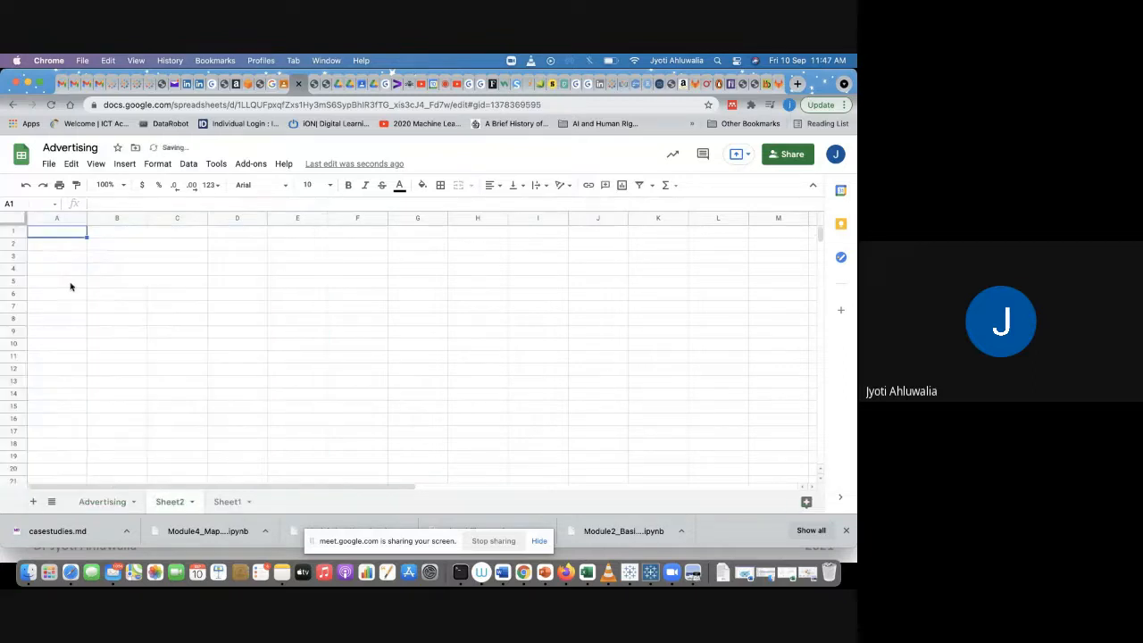
# Step: Paste the copied Advertising data table into the new sheet starting at A1
pyautogui.press('super+v')
pyautogui.moveTo(169, 218); pyautogui.dragTo(234, 217)
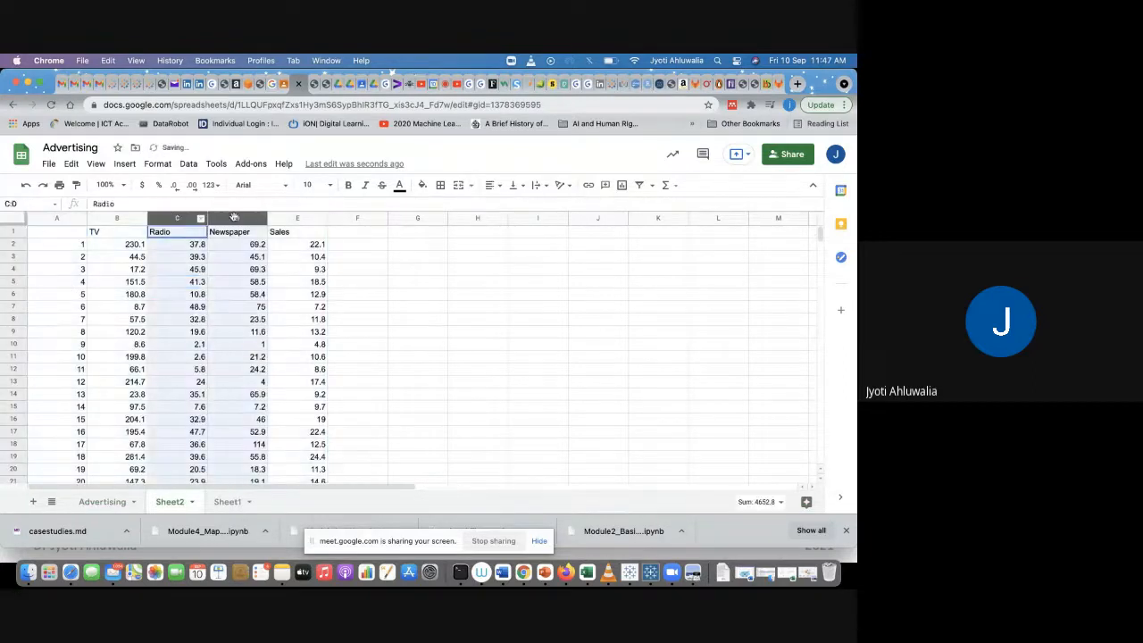
pyautogui.rightClick(235, 218)
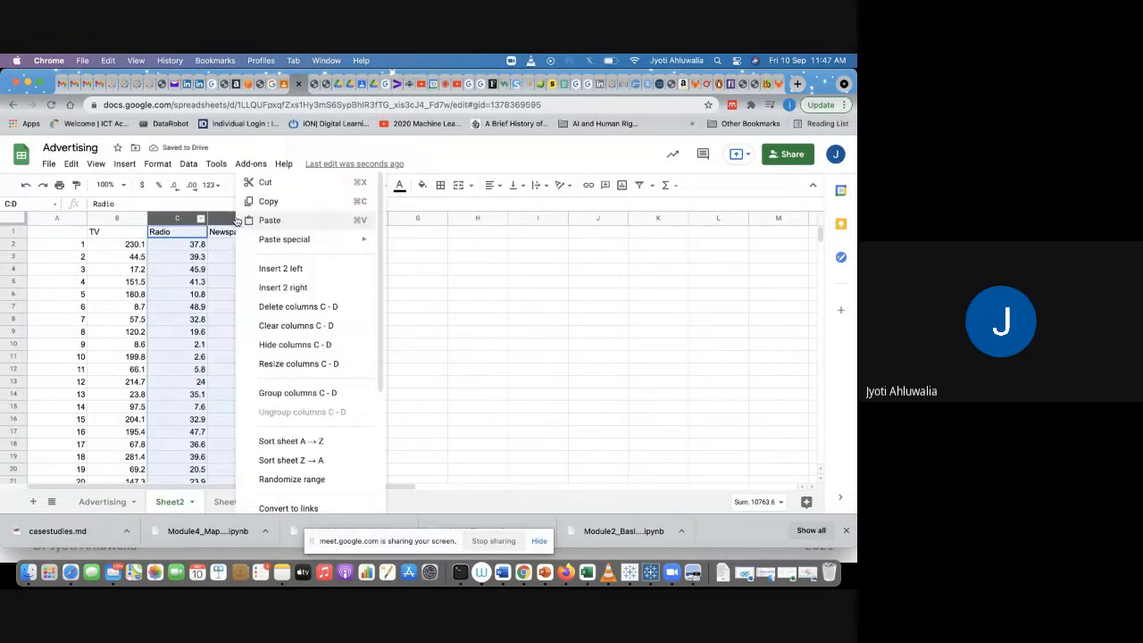
pyautogui.click(534, 280)
# Step: Insert a chart from the TV, Radio, Newspaper and Sales data in B1:E201 and close the chart editor
pyautogui.moveTo(103, 231); pyautogui.dragTo(297, 253)
pyautogui.press('super+shift+Down')
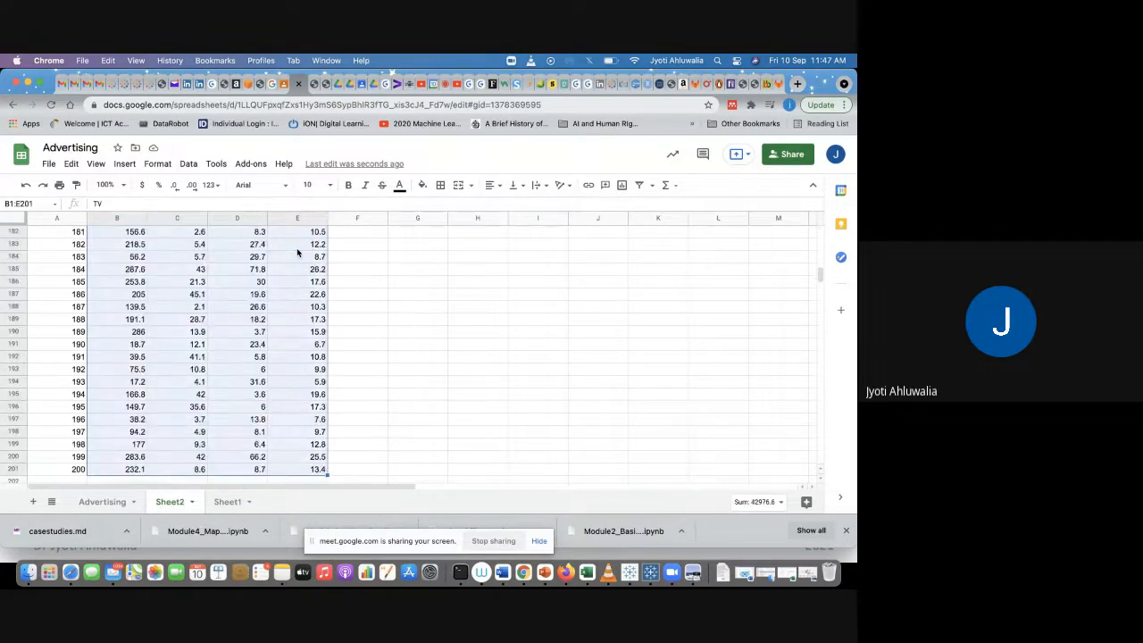
pyautogui.click(124, 164)
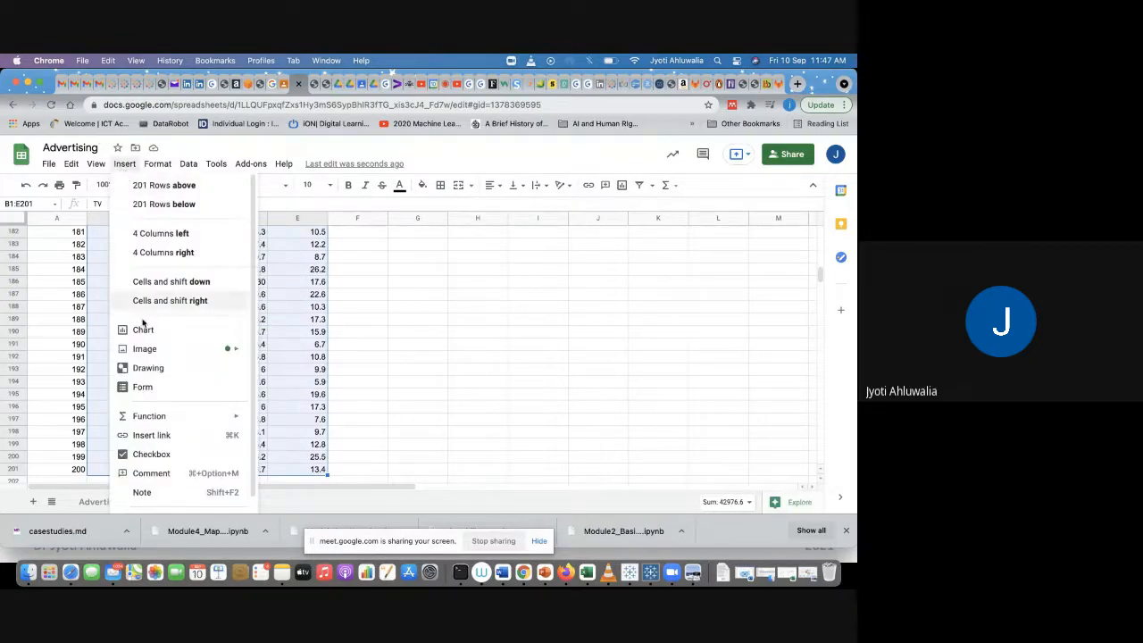
pyautogui.moveTo(146, 350)
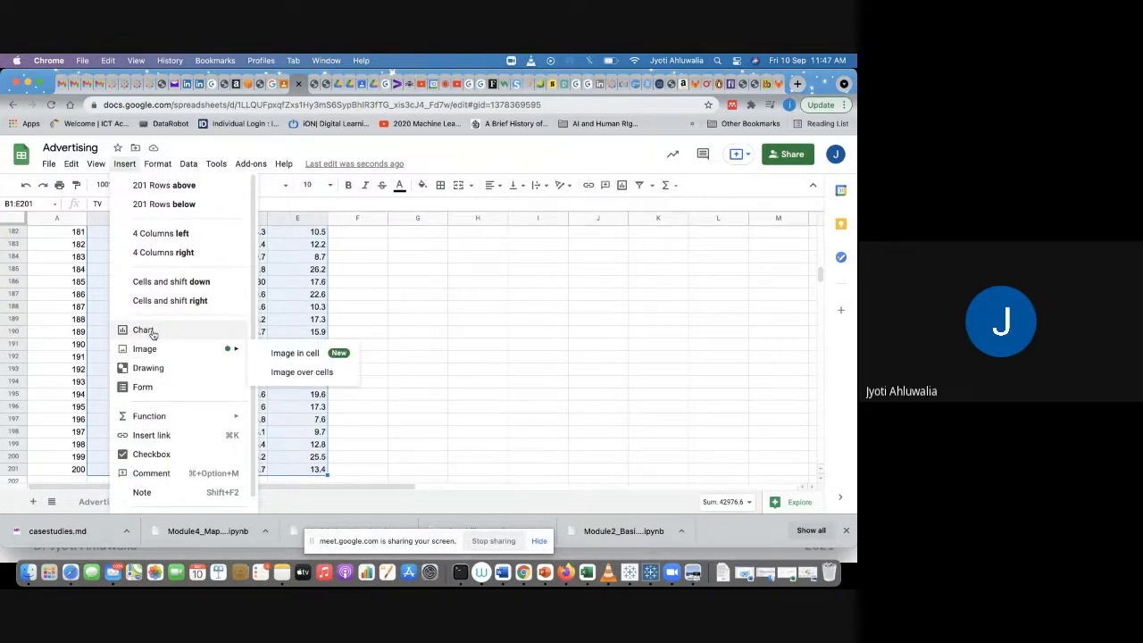
pyautogui.click(143, 331)
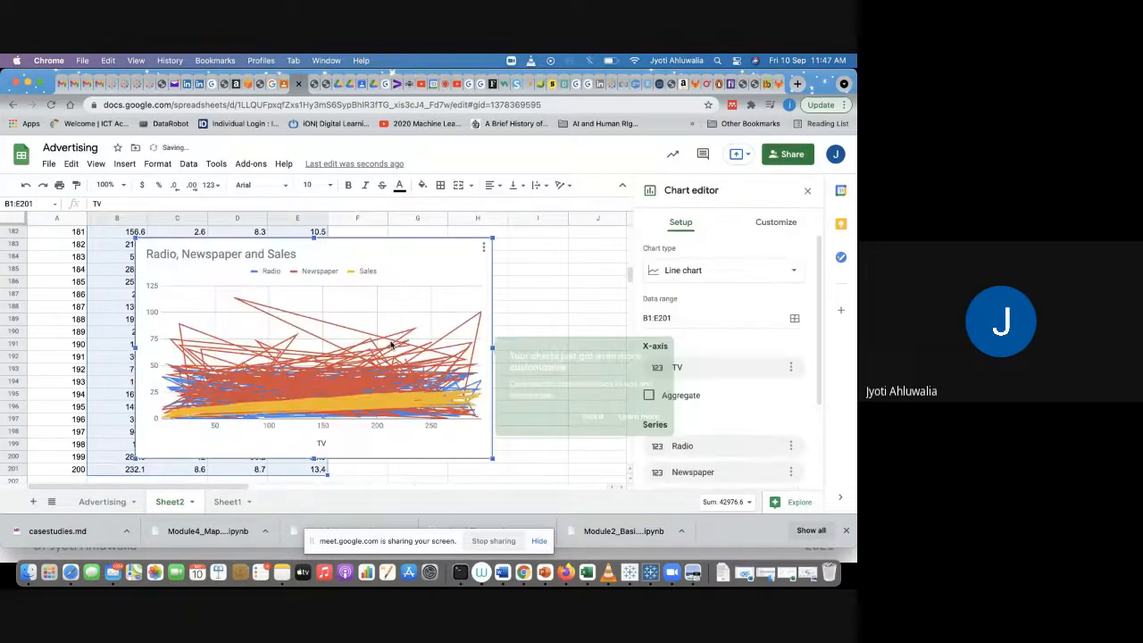
pyautogui.click(807, 190)
# Step: Dismiss the chart tip and move the Radio, Newspaper and Sales chart beside the data
pyautogui.scroll(20, 635, 393)
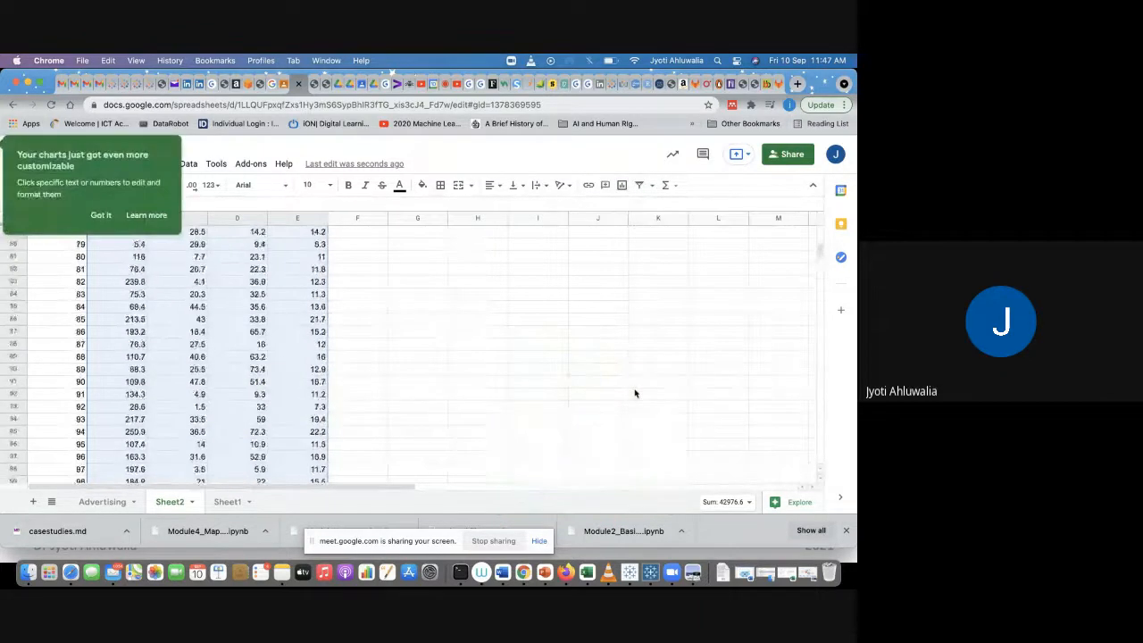
pyautogui.scroll(-20, 634, 393)
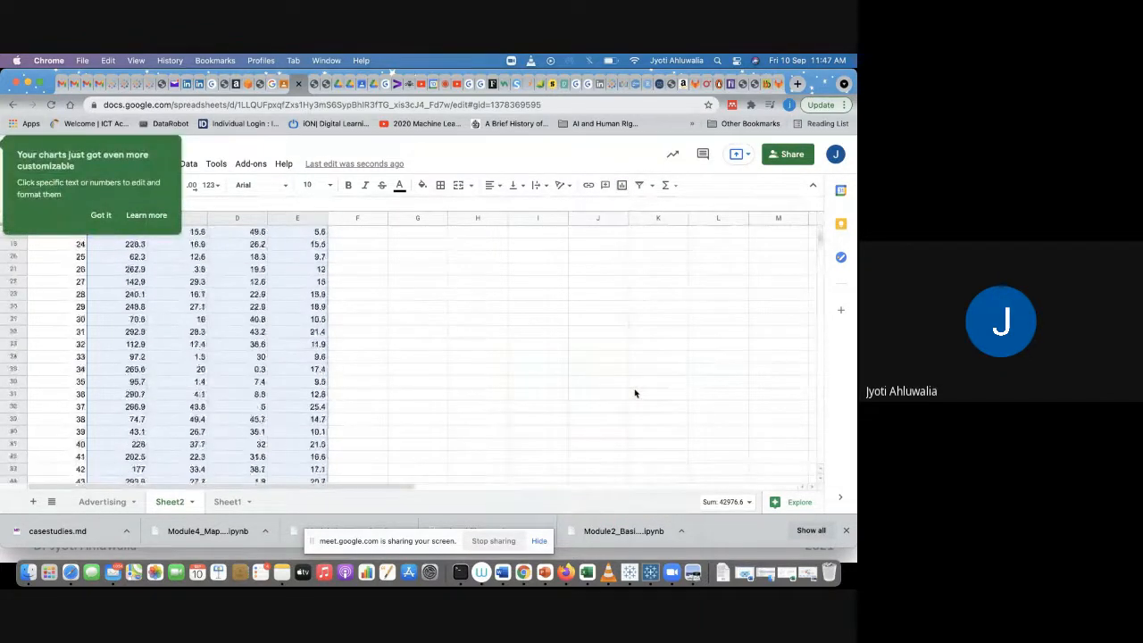
pyautogui.scroll(-10, 635, 393)
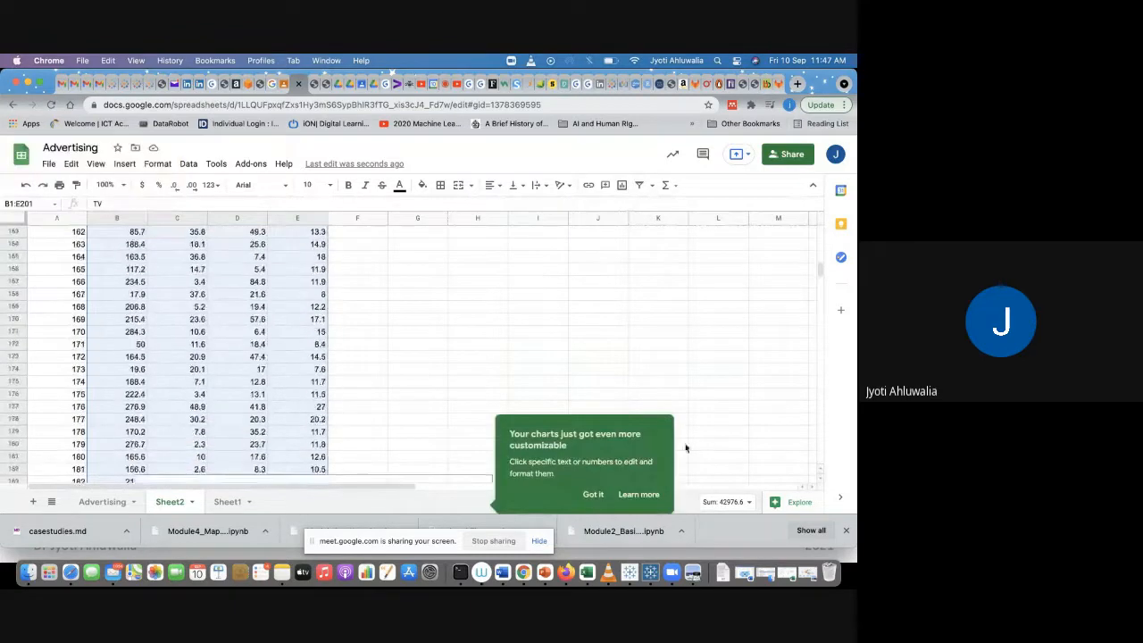
pyautogui.click(595, 495)
pyautogui.scroll(-2, 569, 339)
pyautogui.scroll(-3, 569, 339)
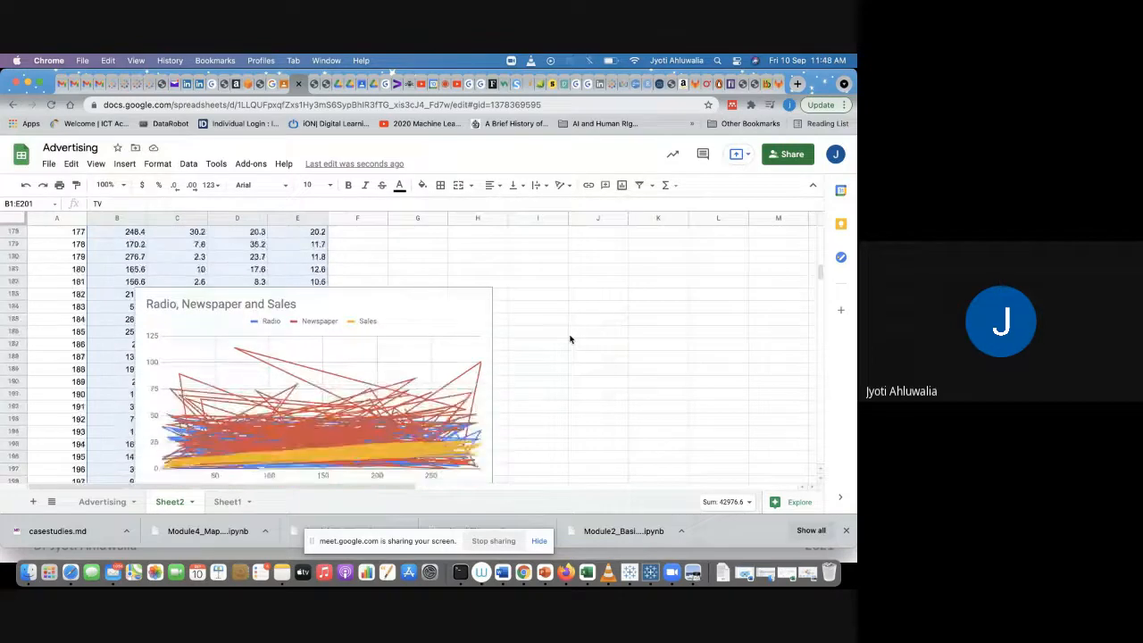
pyautogui.click(420, 267)
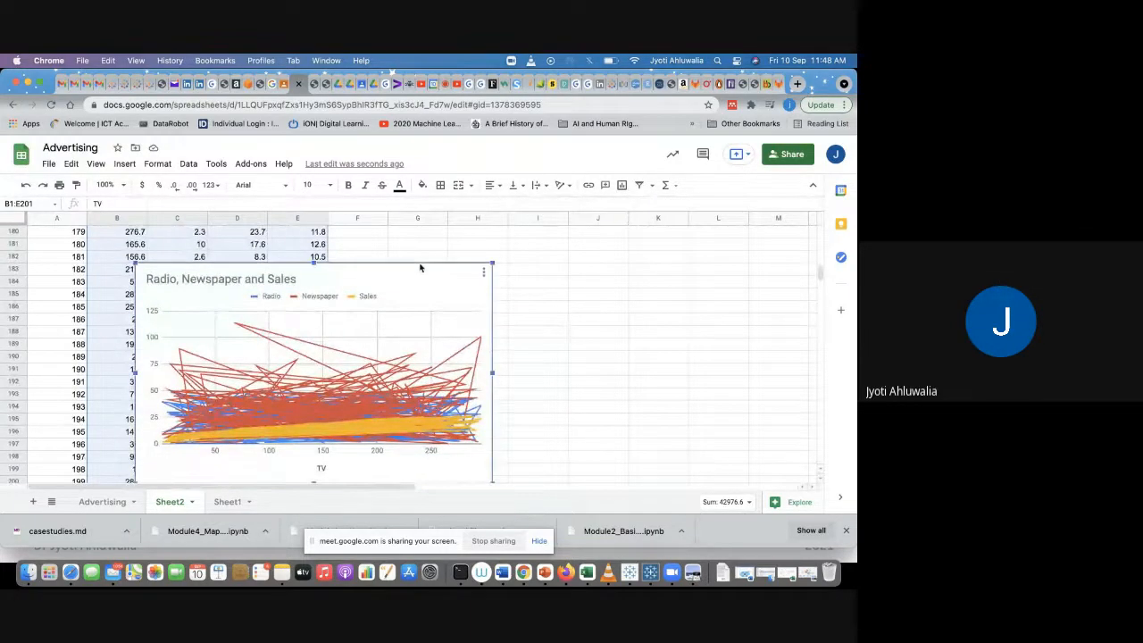
pyautogui.moveTo(420, 265); pyautogui.dragTo(667, 230)
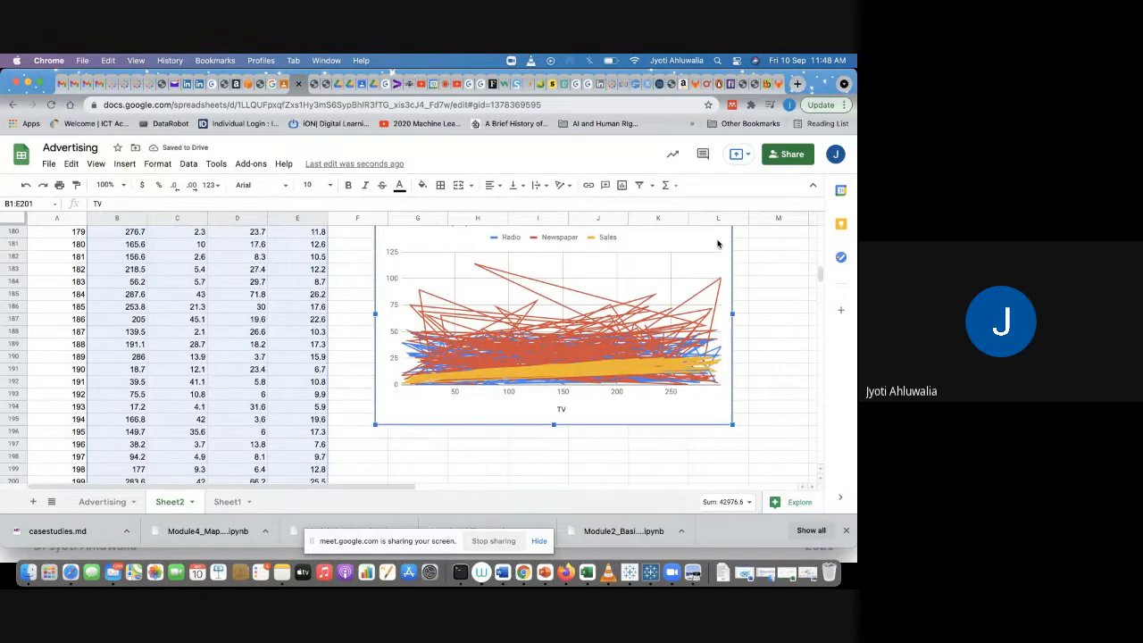
# Step: Delete the Radio, Newspaper and Sales chart
pyautogui.click(719, 241)
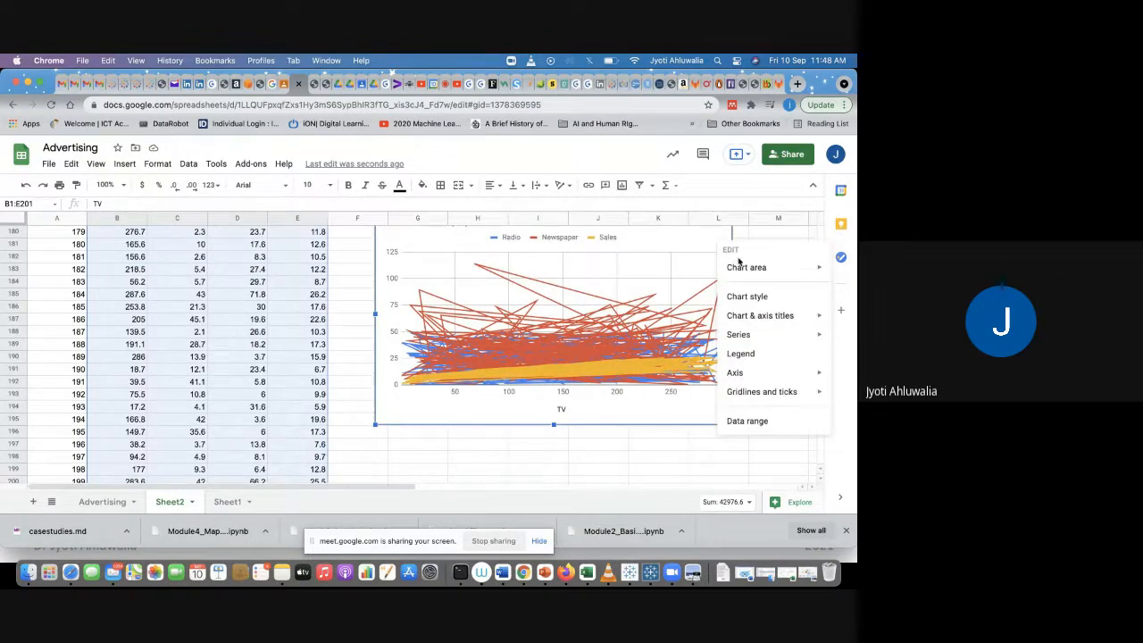
pyautogui.click(634, 401)
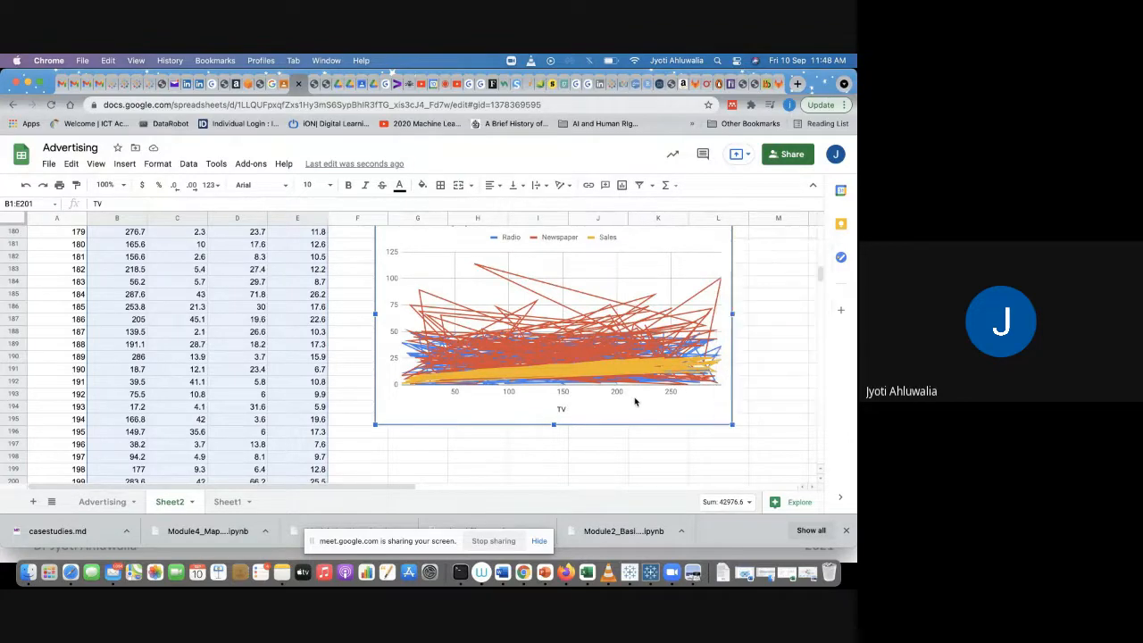
pyautogui.rightClick(635, 401)
pyautogui.click(634, 401)
pyautogui.scroll(3, 672, 328)
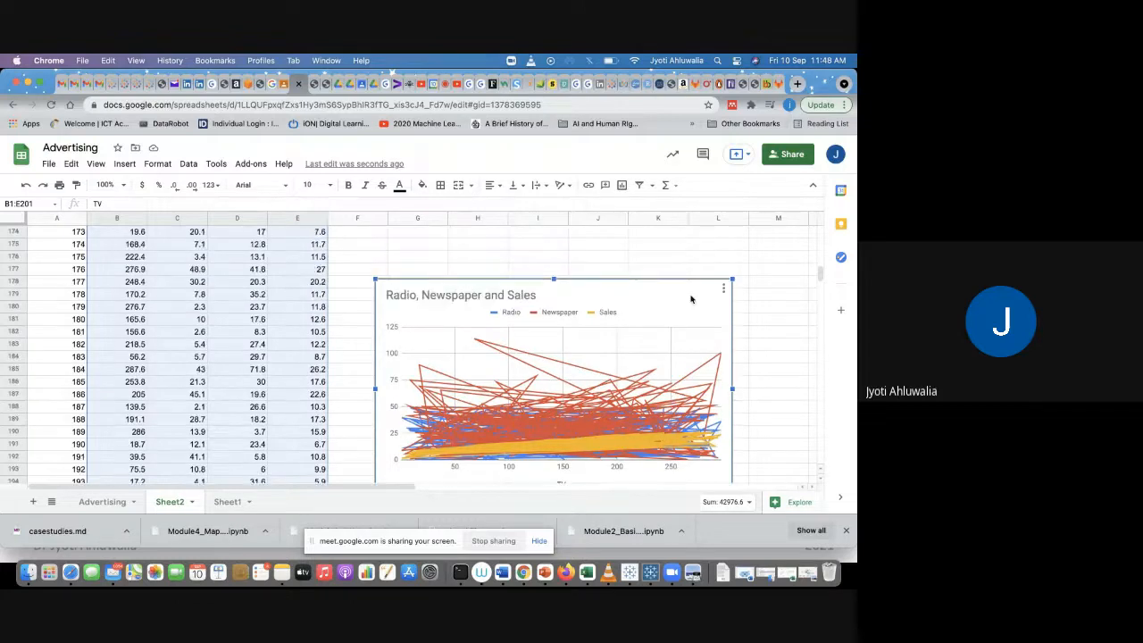
pyautogui.click(723, 289)
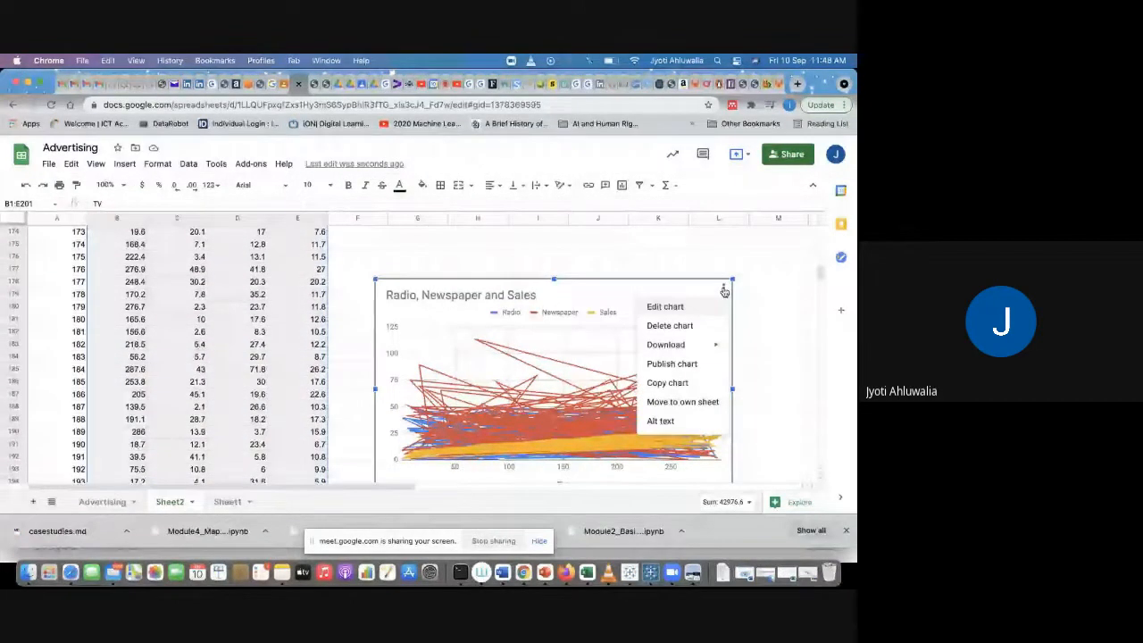
pyautogui.click(693, 326)
# Step: Copy columns A to E containing the Advertising data
pyautogui.click(257, 268)
pyautogui.scroll(20, 258, 277)
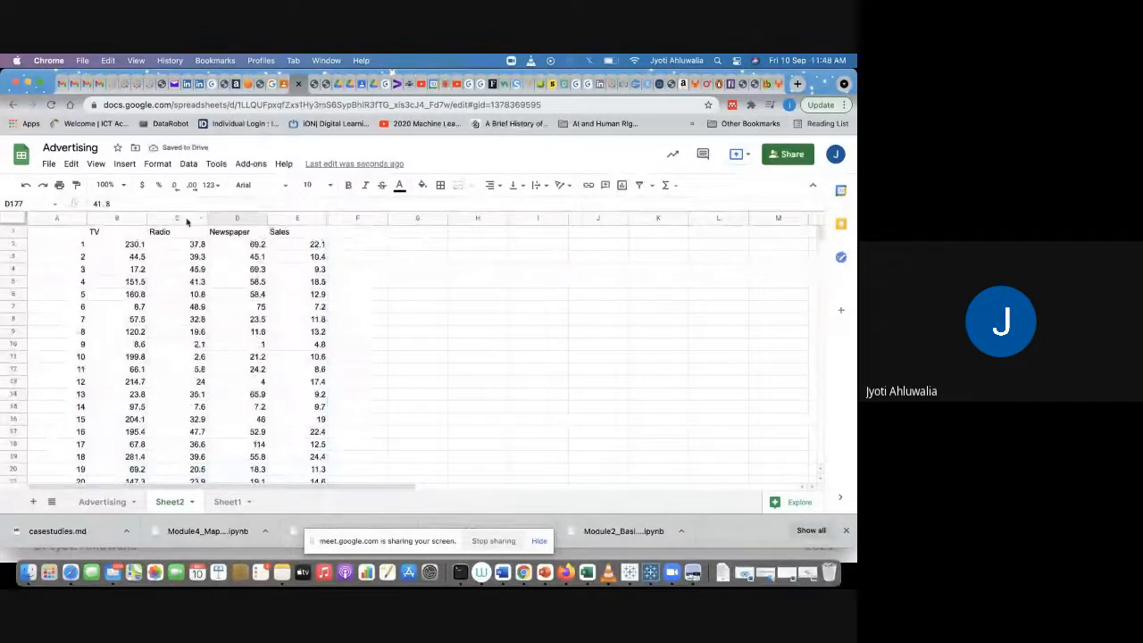
pyautogui.moveTo(179, 217); pyautogui.dragTo(255, 215)
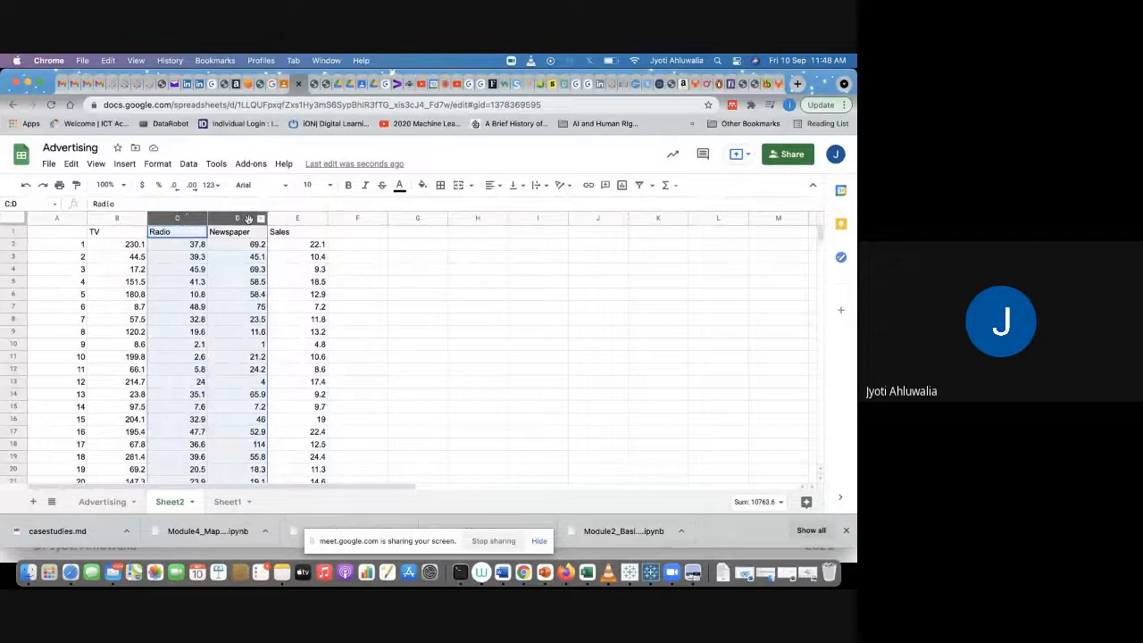
pyautogui.click(455, 320)
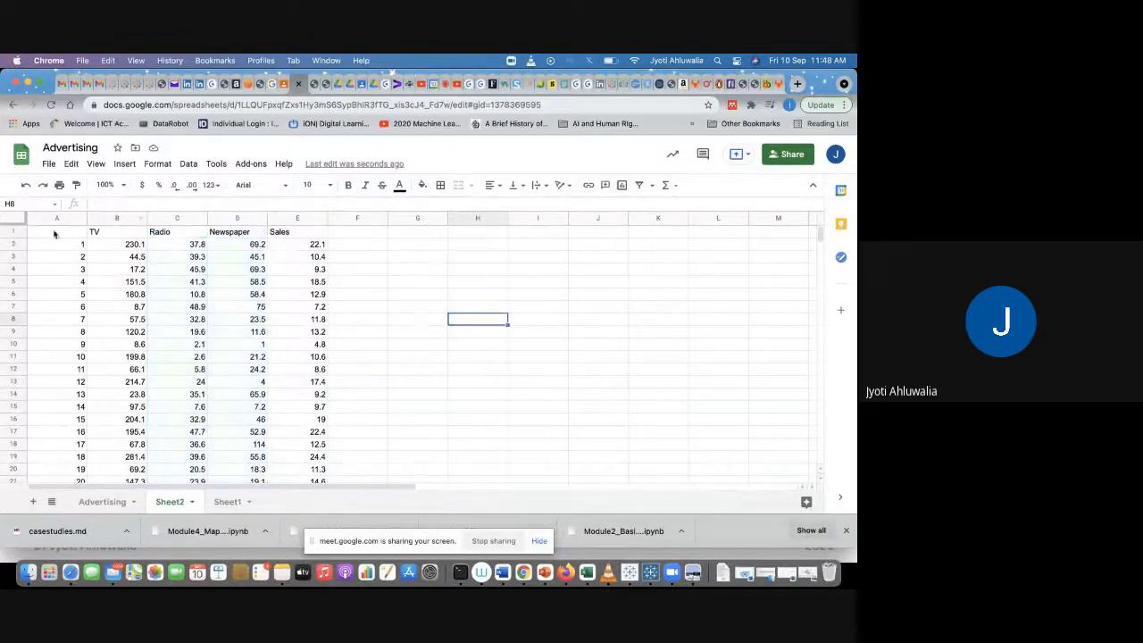
pyautogui.moveTo(64, 220); pyautogui.dragTo(314, 237)
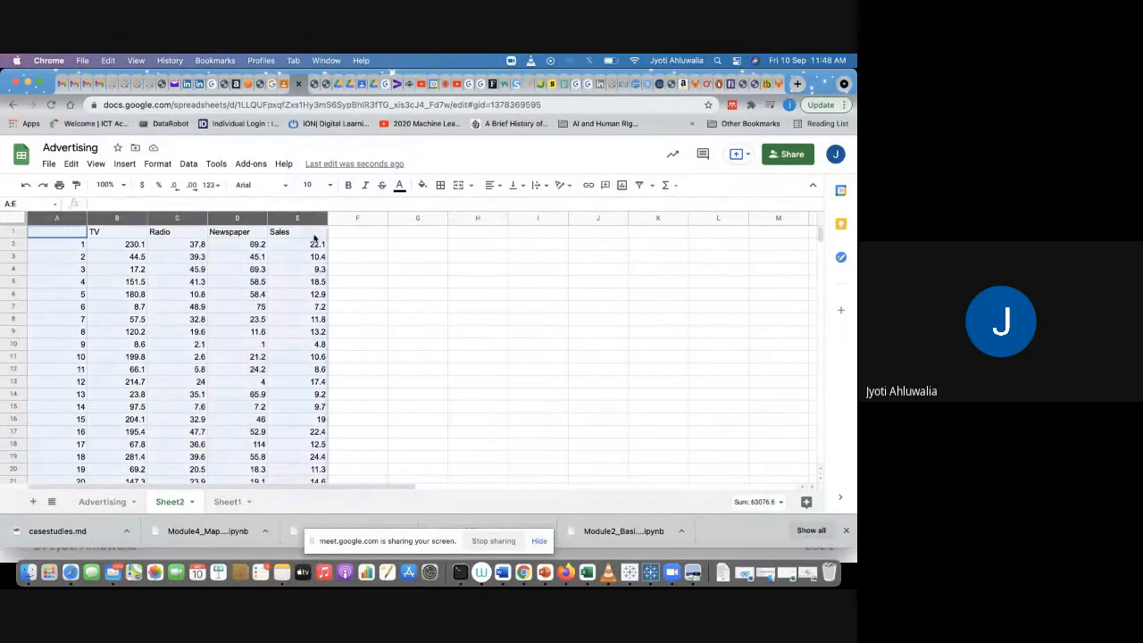
pyautogui.press('cmd+c')
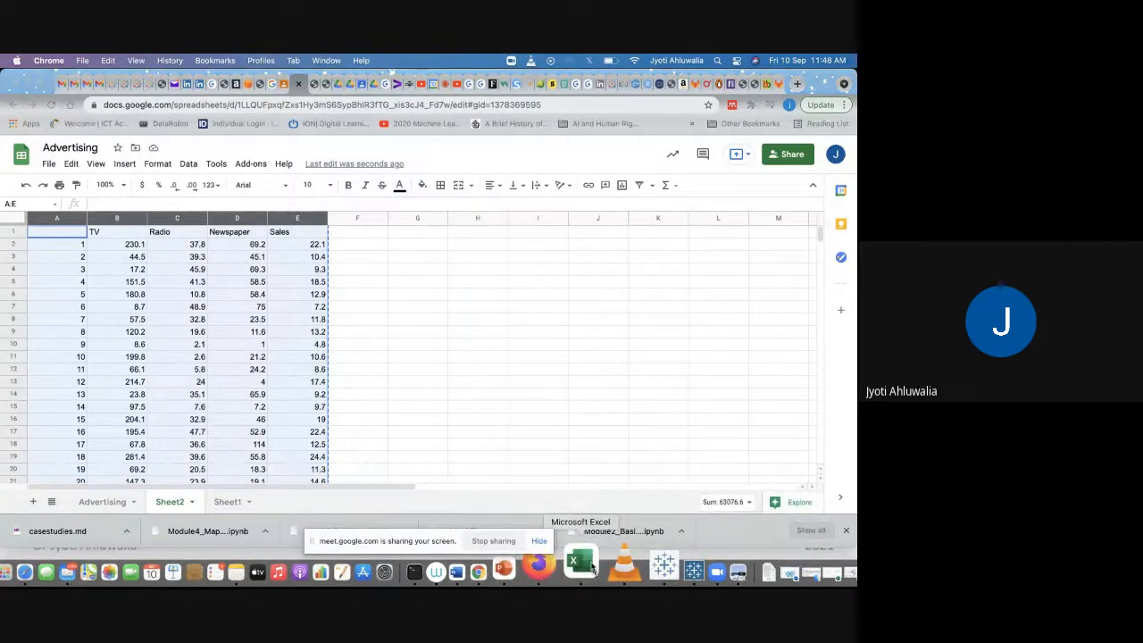
# Step: Switch to Excel, add a new worksheet to the workbook and paste the copied data into it
pyautogui.click(591, 568)
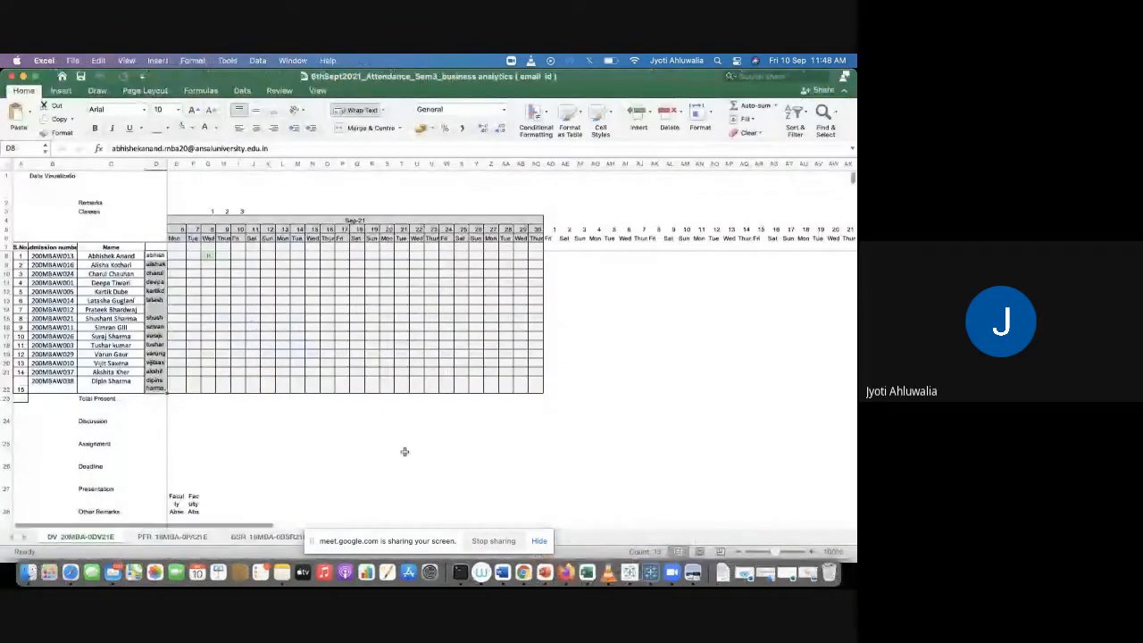
pyautogui.click(539, 542)
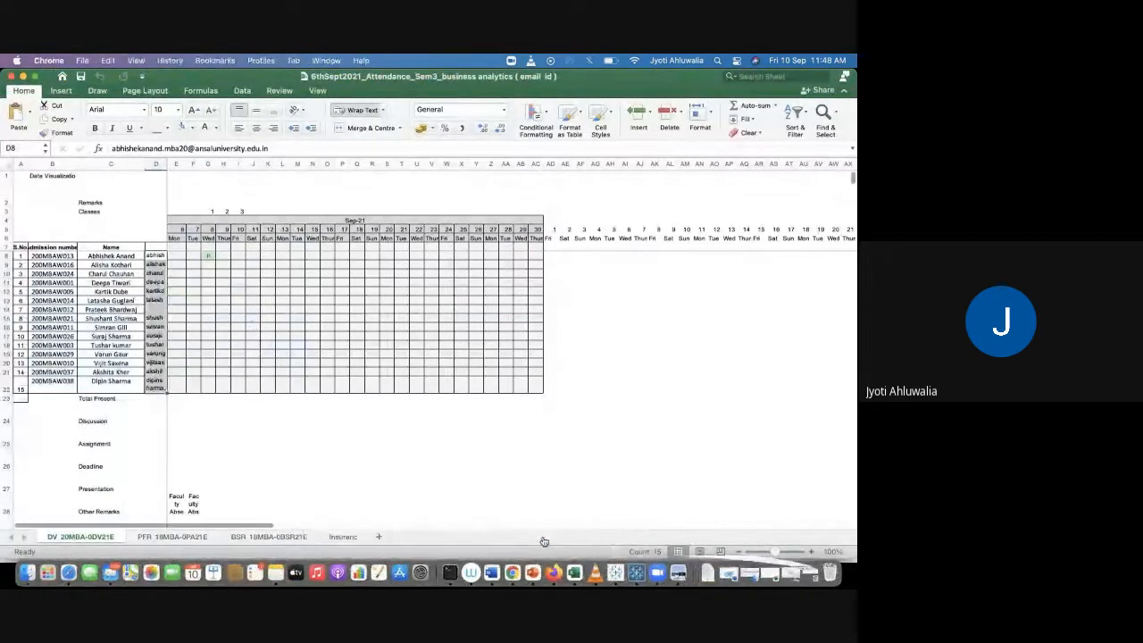
pyautogui.press('super+Tab')
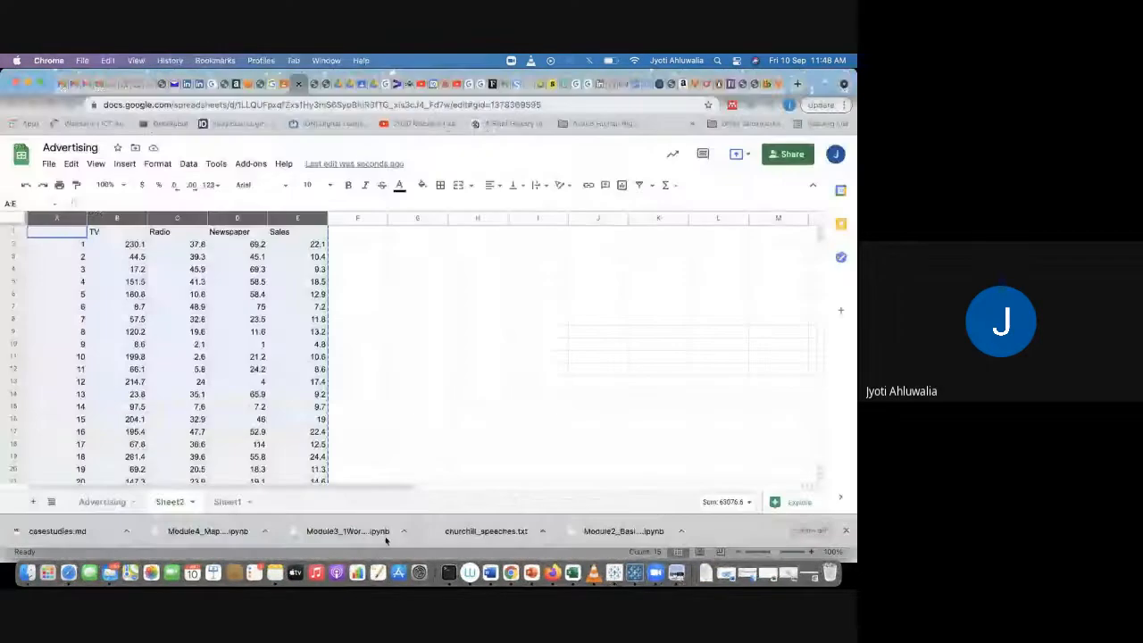
pyautogui.click(565, 563)
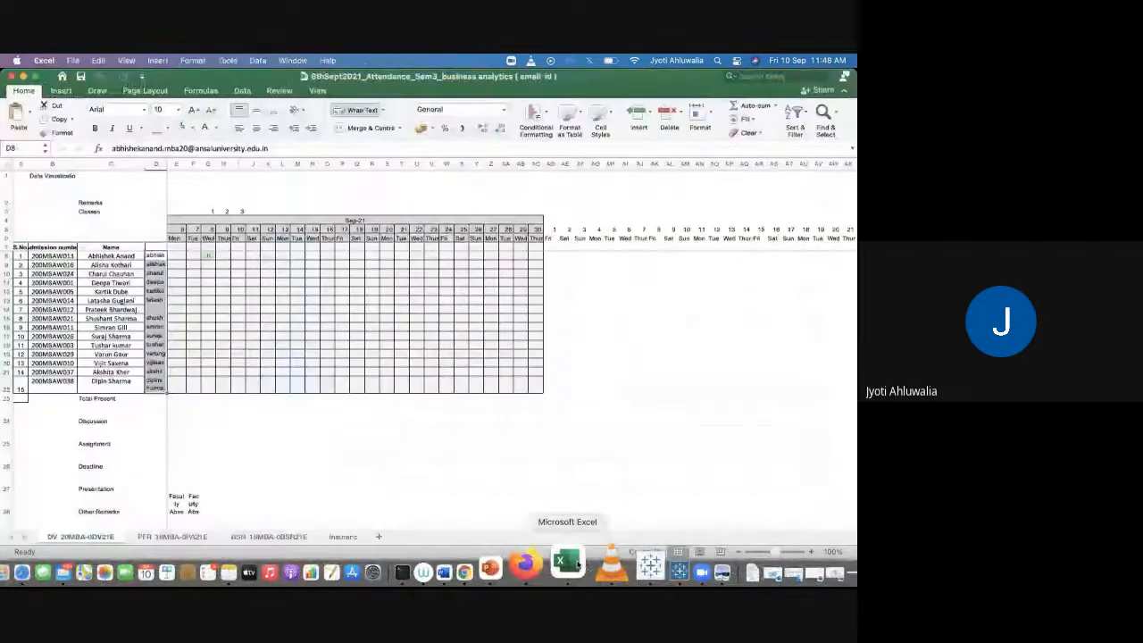
pyautogui.click(379, 537)
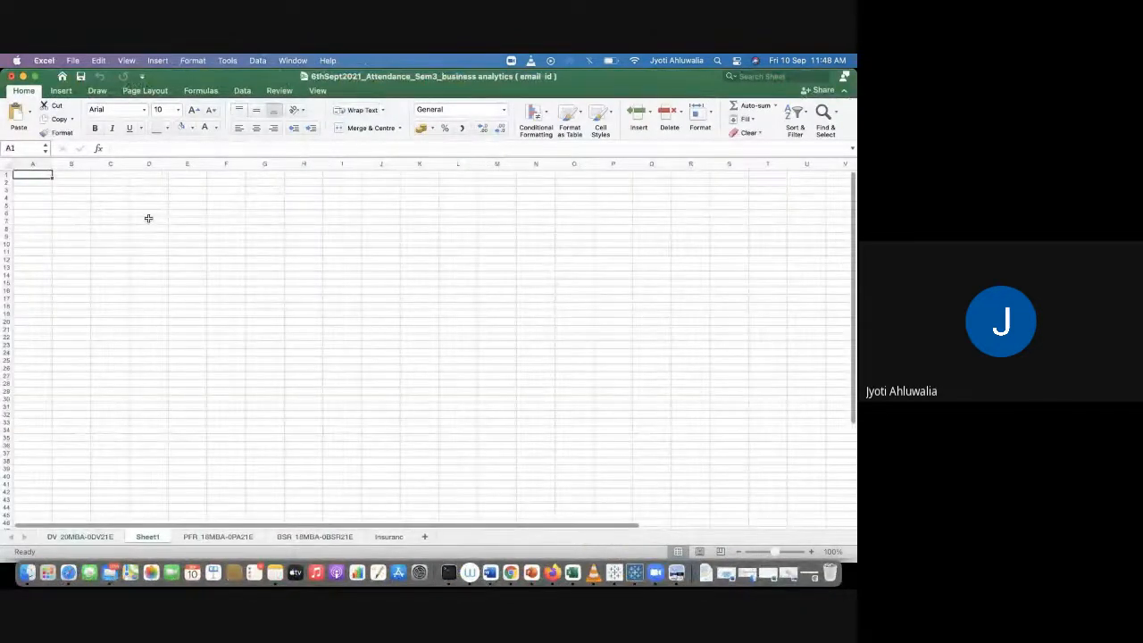
pyautogui.press('super+v')
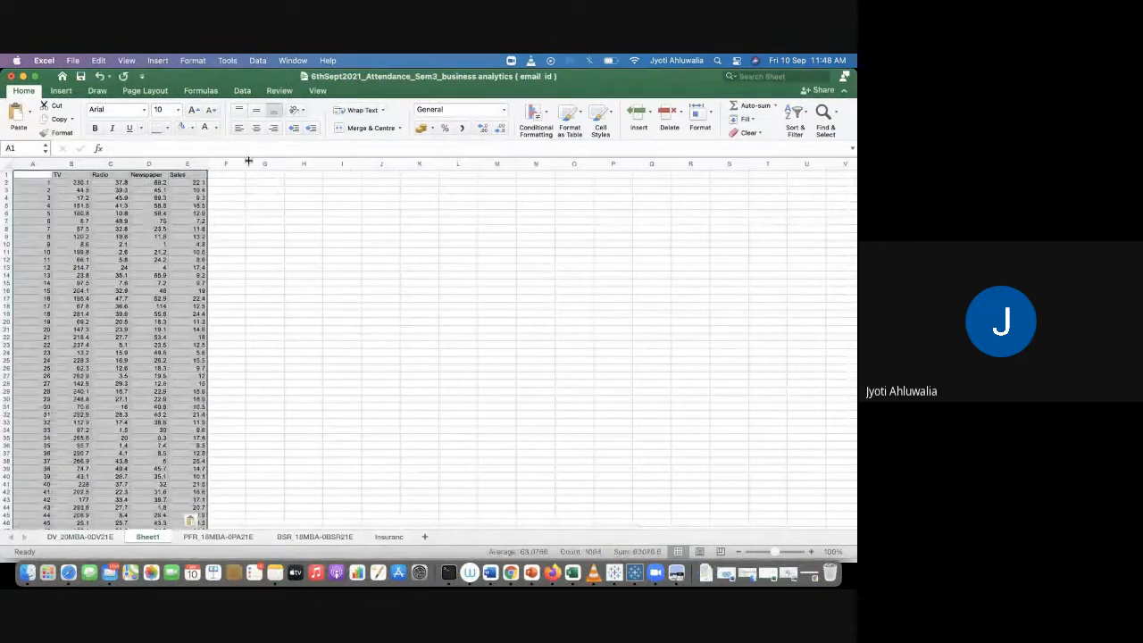
# Step: Insert a line chart from the pasted TV, Radio, Newspaper and Sales data
pyautogui.click(97, 91)
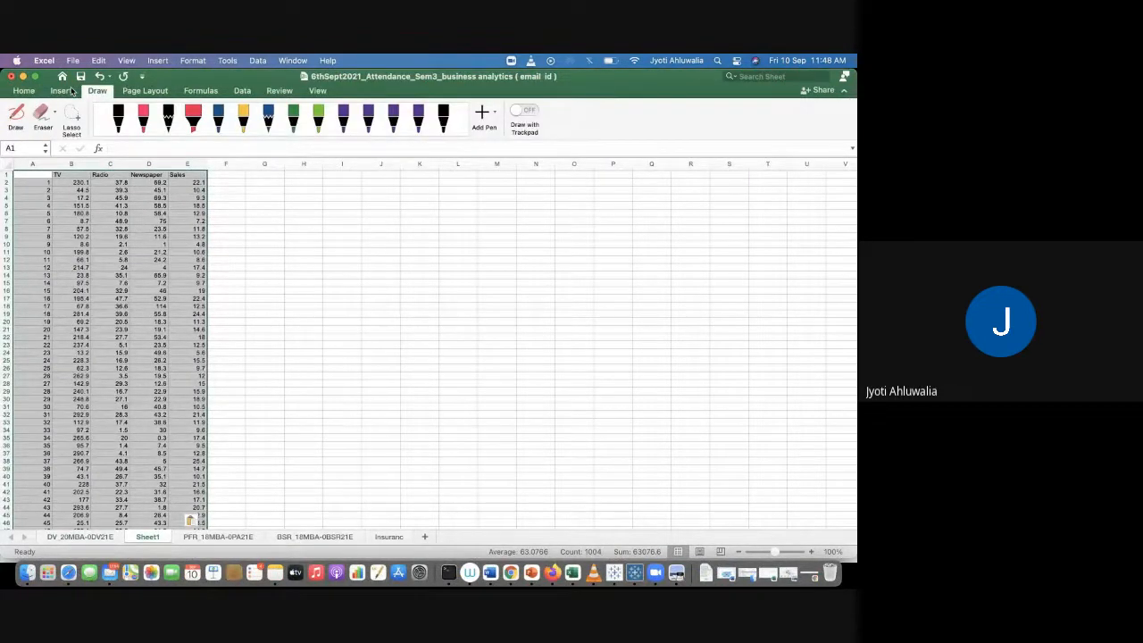
pyautogui.click(68, 91)
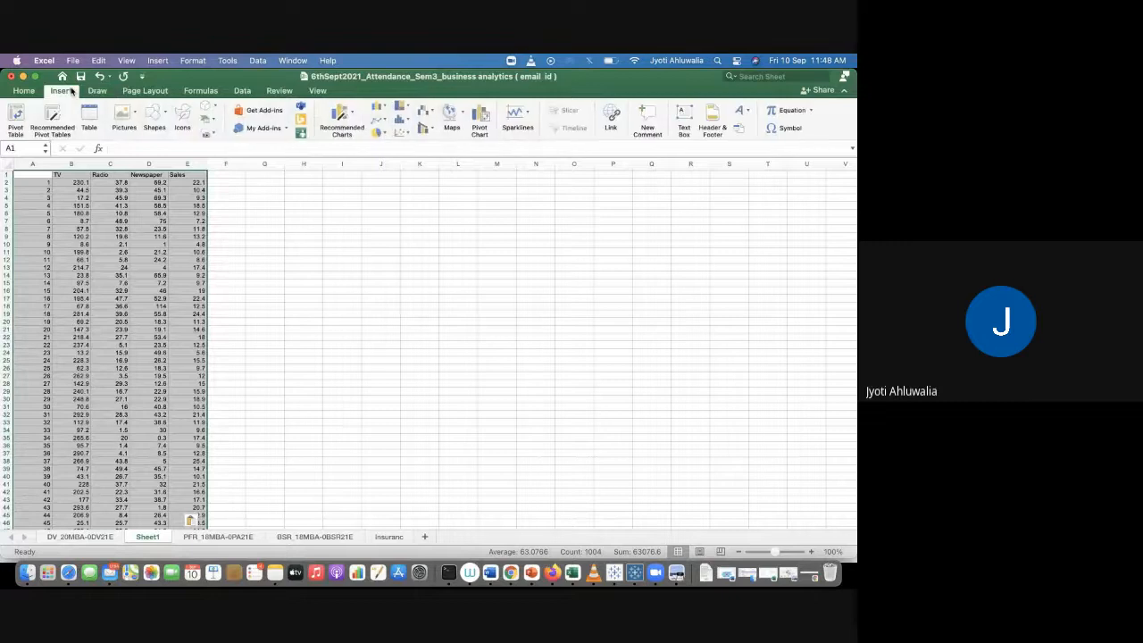
pyautogui.click(377, 121)
pyautogui.click(409, 191)
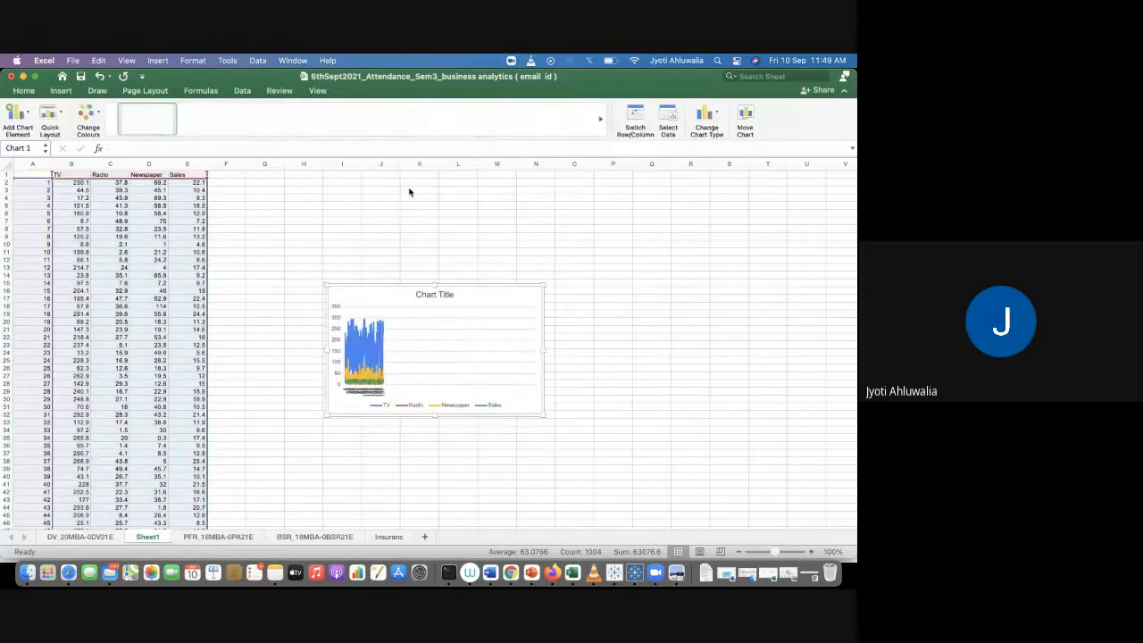
# Step: Widen the line chart and move it up to sit over columns H to S near the top
pyautogui.moveTo(544, 351); pyautogui.dragTo(732, 284)
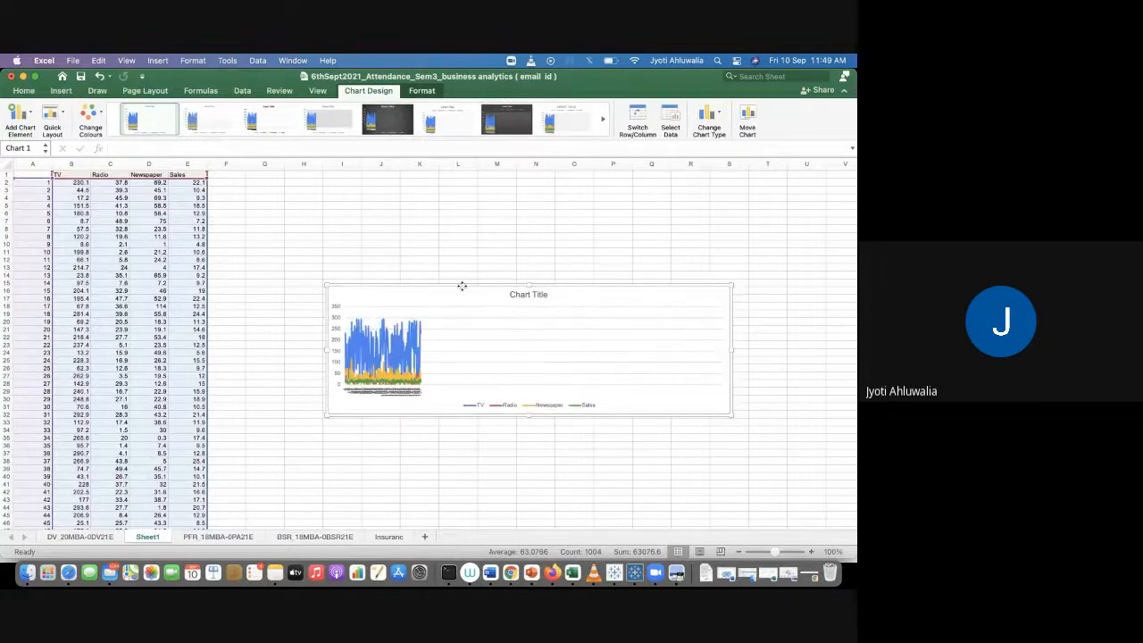
pyautogui.moveTo(462, 285); pyautogui.dragTo(447, 232)
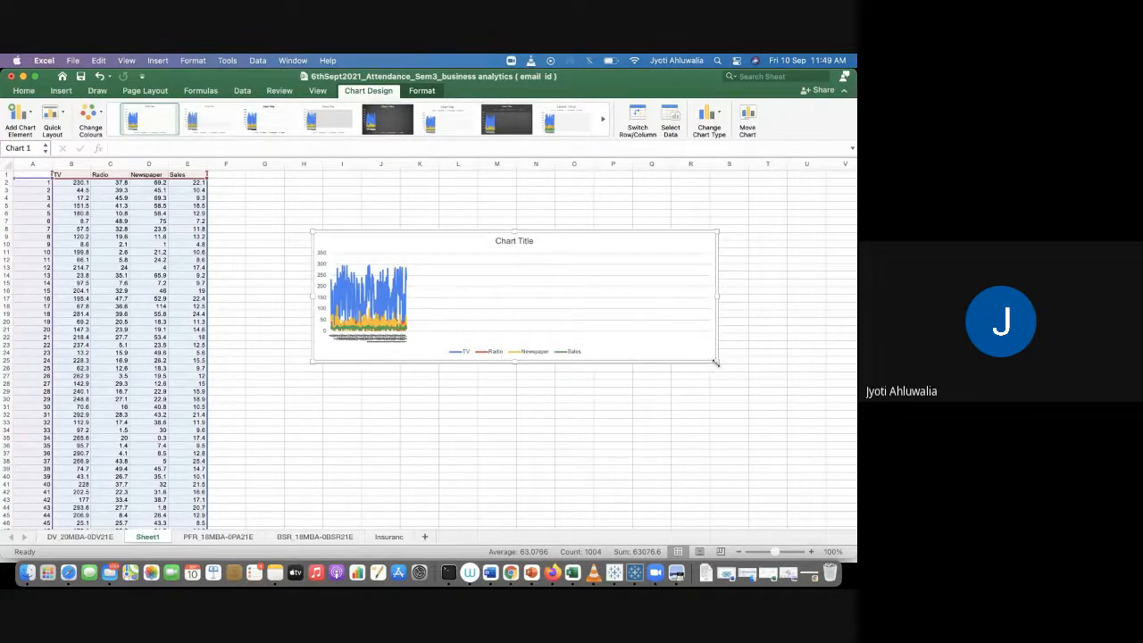
pyautogui.moveTo(716, 361); pyautogui.dragTo(759, 396)
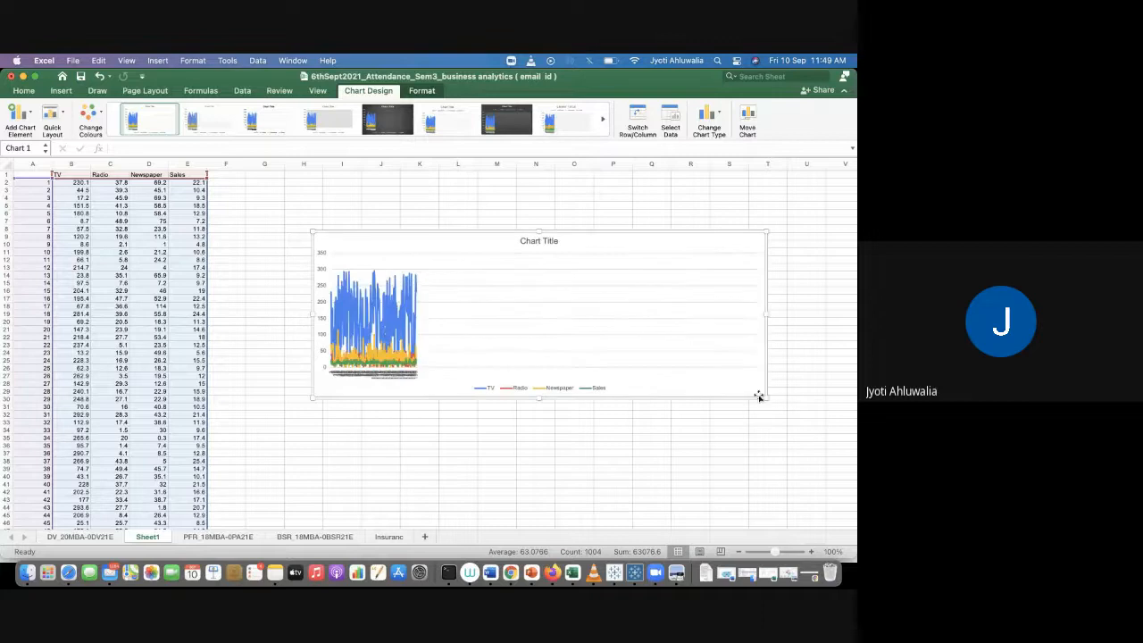
pyautogui.click(386, 323)
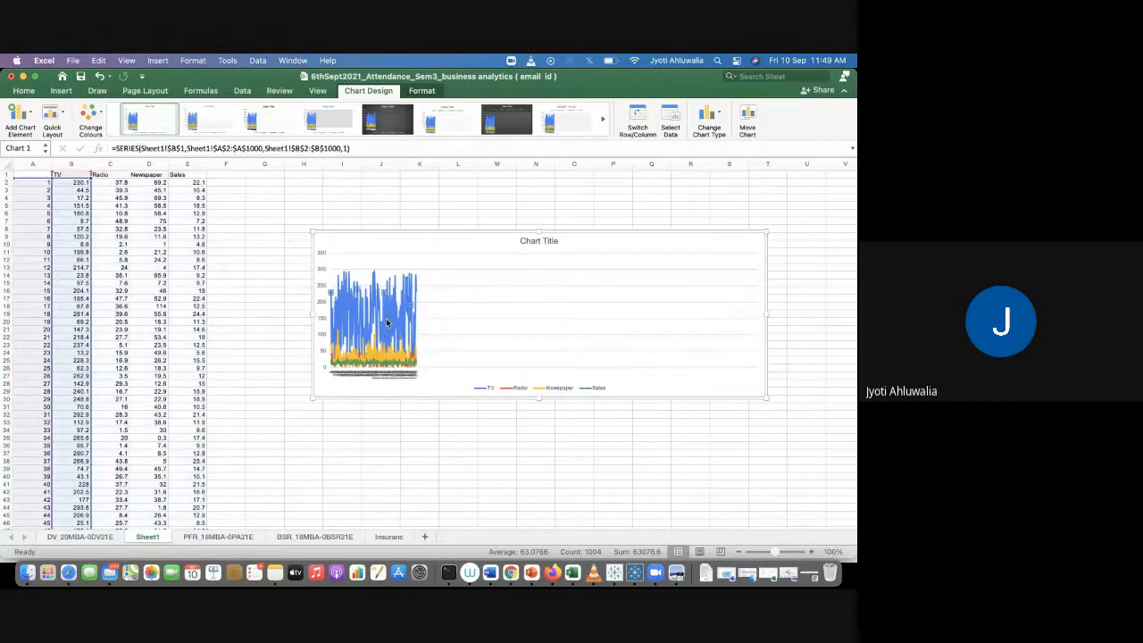
pyautogui.click(391, 260)
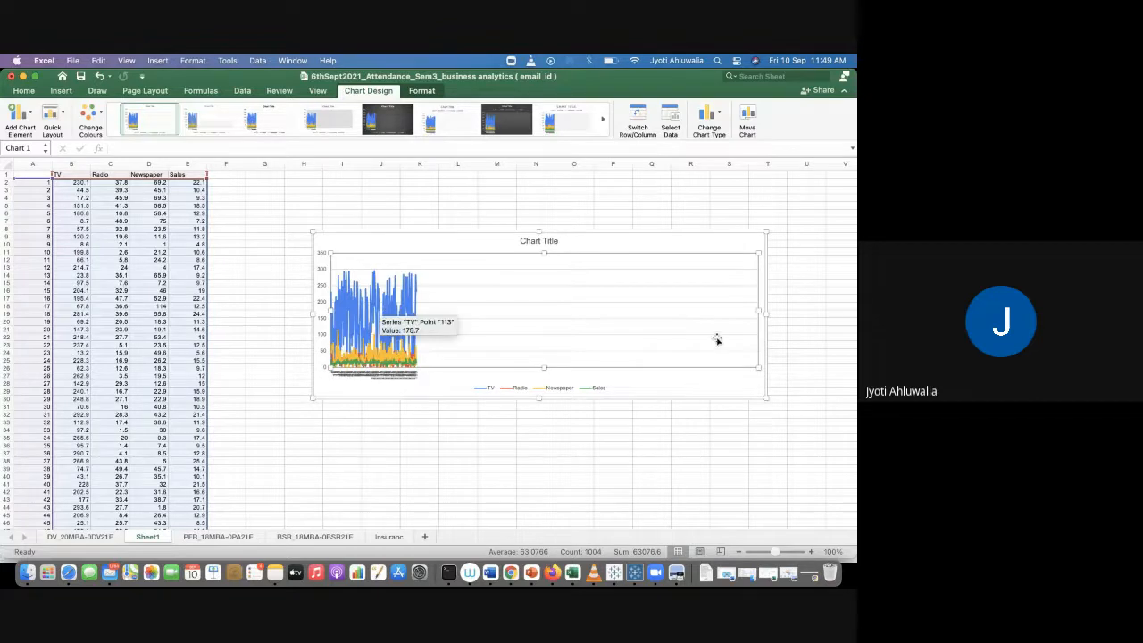
# Step: Undo the insertion of the line chart of all four advertising columns
pyautogui.click(658, 238)
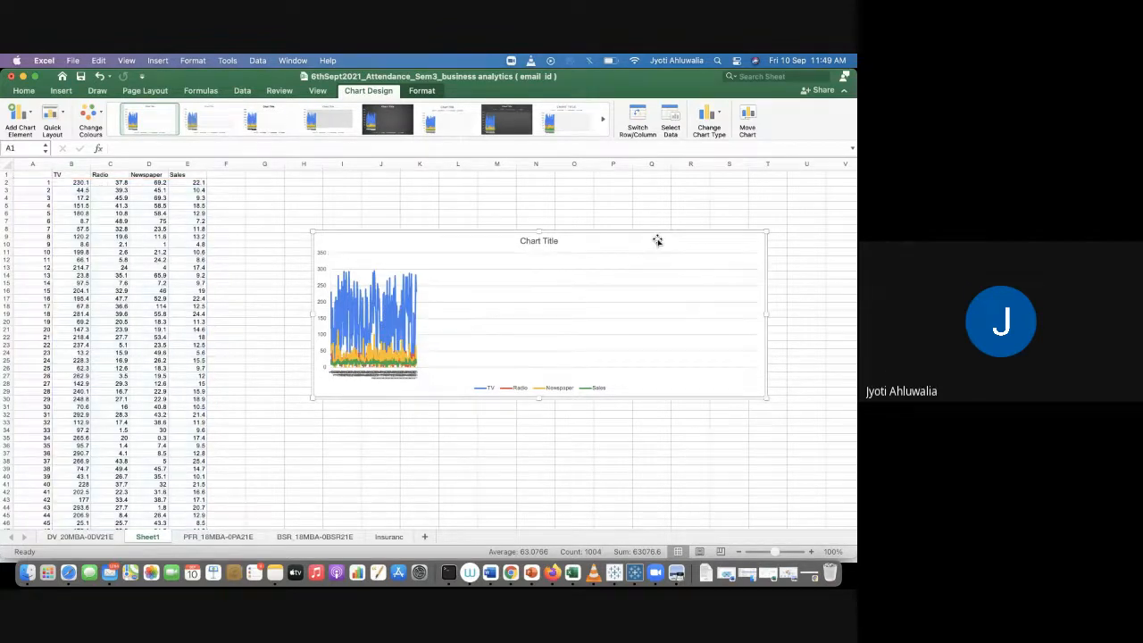
pyautogui.press('super+z')
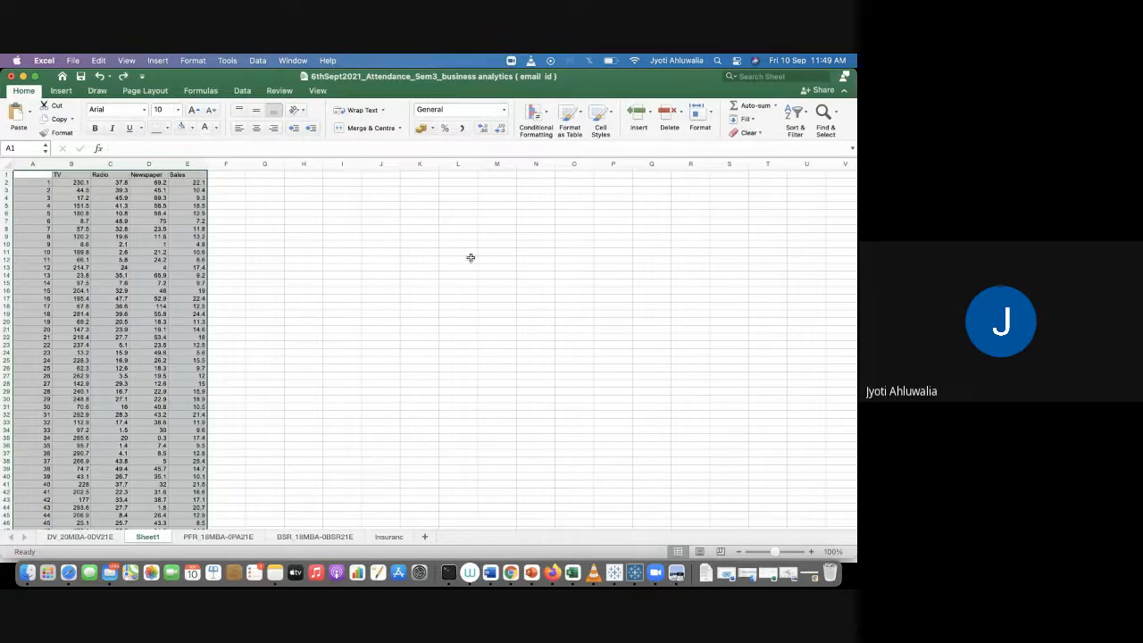
pyautogui.click(471, 257)
# Step: Select the Newspaper and Sales columns down to the last row and insert a 2-D line chart from them
pyautogui.click(150, 175)
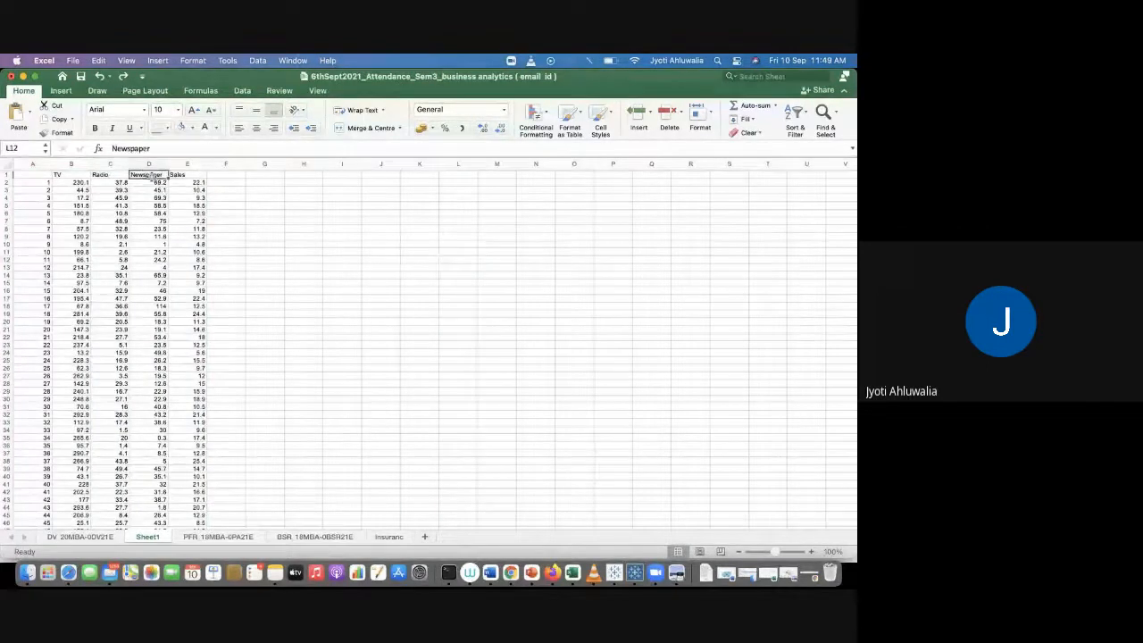
pyautogui.moveTo(152, 176); pyautogui.dragTo(180, 189)
pyautogui.press('super+shift+Down')
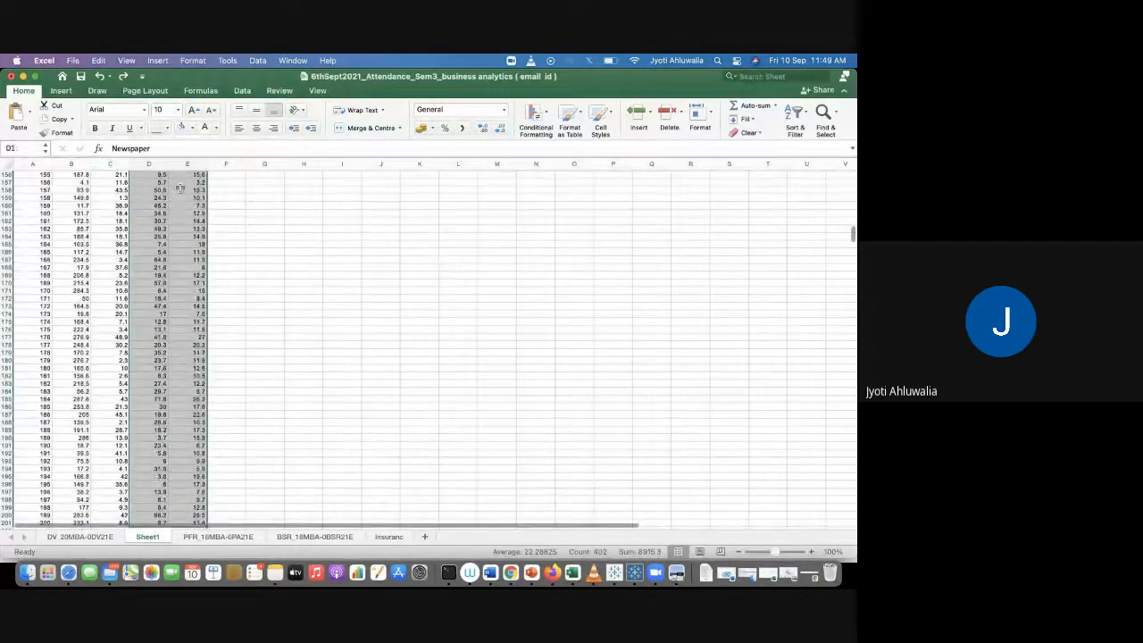
pyautogui.click(63, 91)
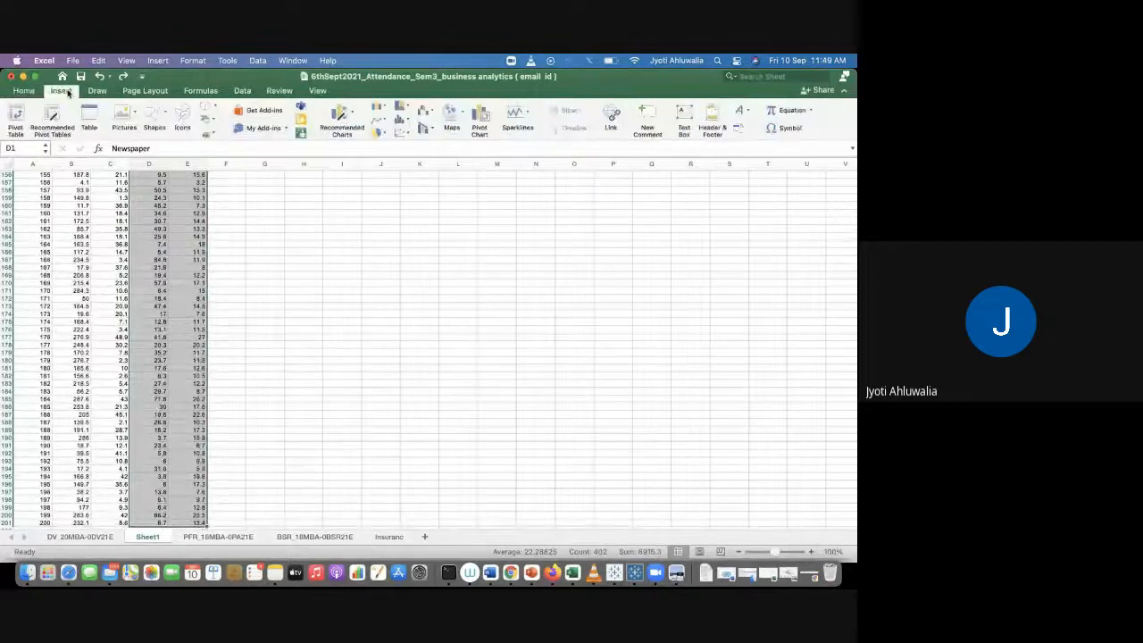
pyautogui.click(381, 120)
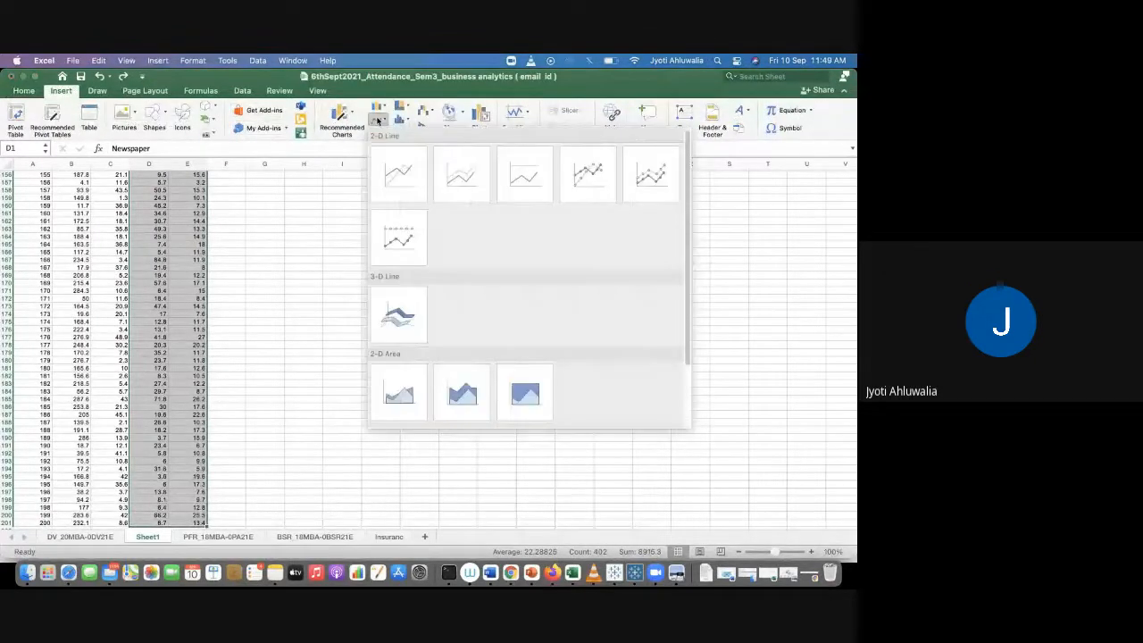
pyautogui.click(461, 174)
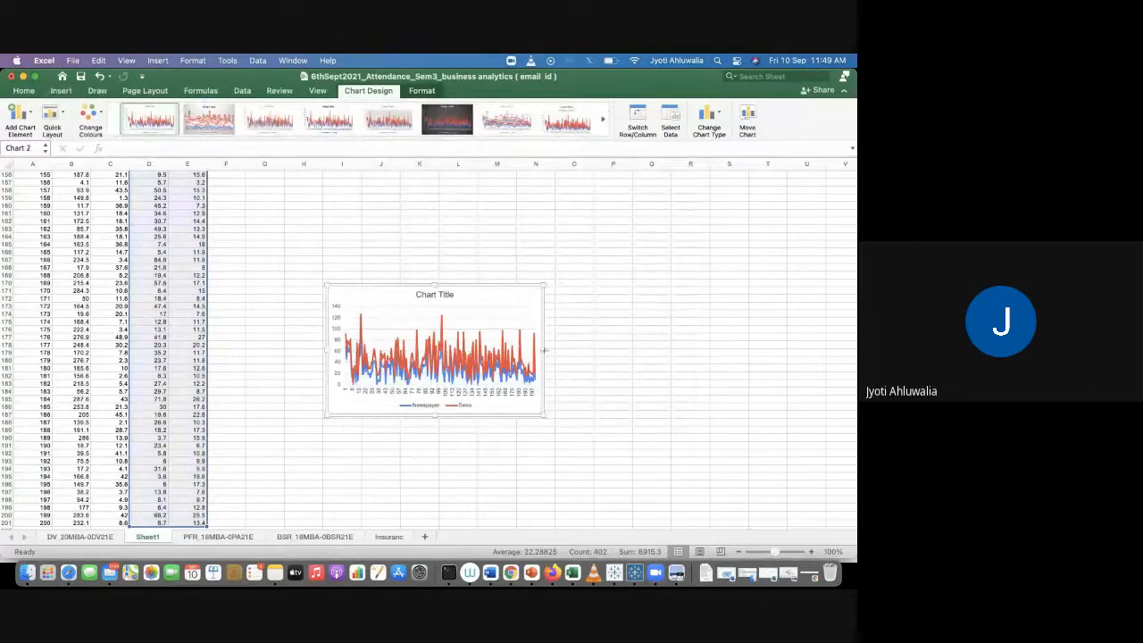
# Step: Widen the Newspaper and Sales chart and move it up to span about columns G to U near the top
pyautogui.moveTo(543, 350); pyautogui.dragTo(786, 321)
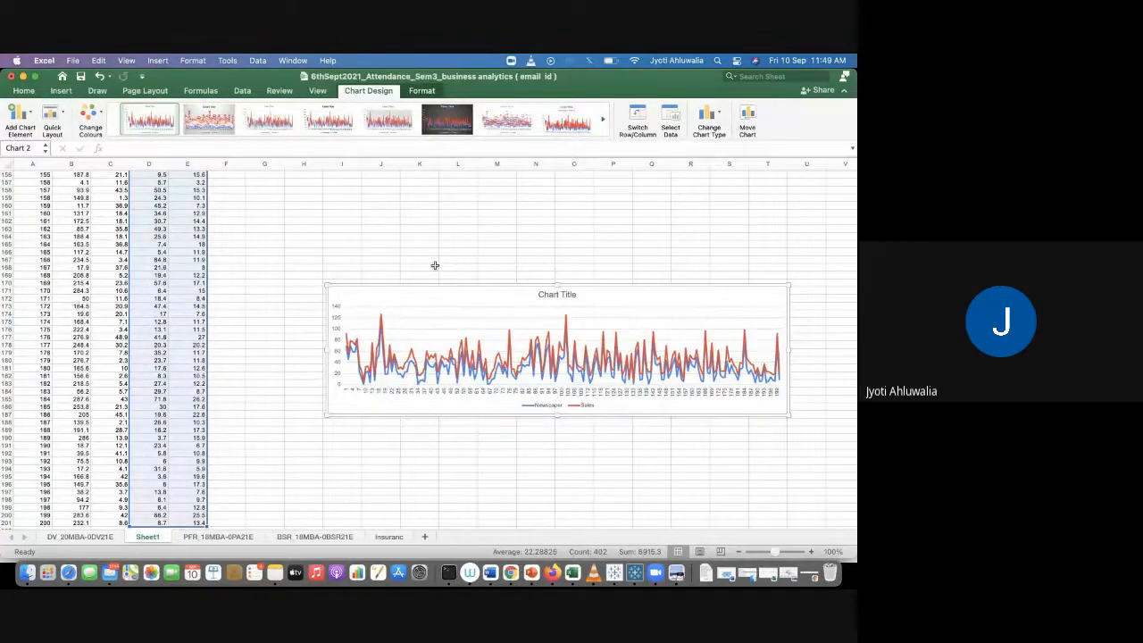
pyautogui.moveTo(388, 283); pyautogui.dragTo(317, 193)
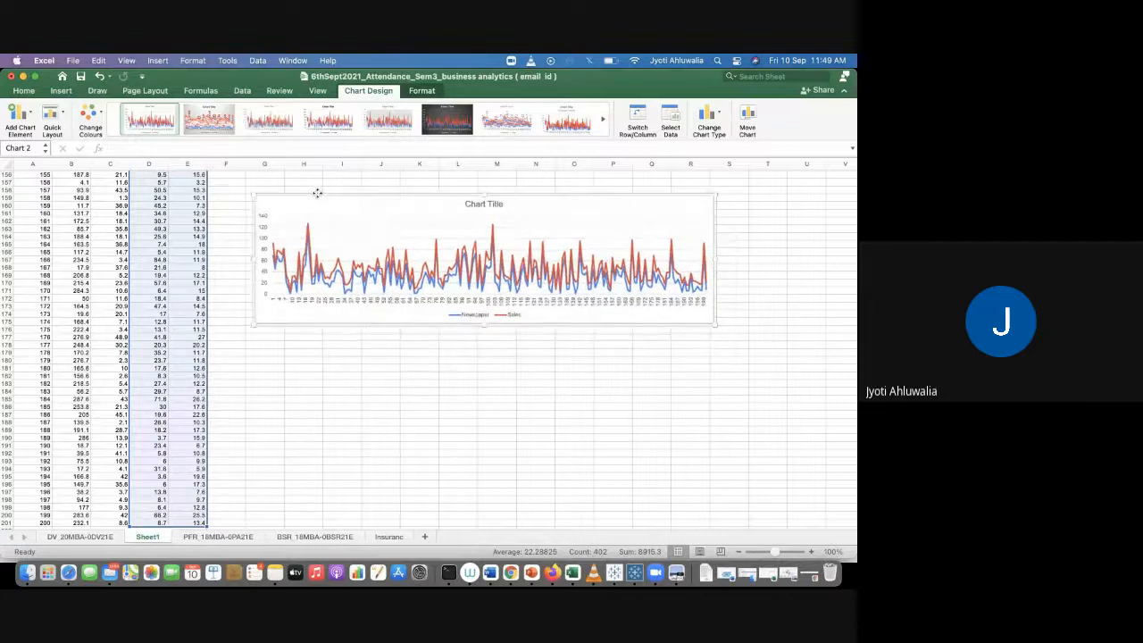
pyautogui.moveTo(715, 258); pyautogui.dragTo(820, 258)
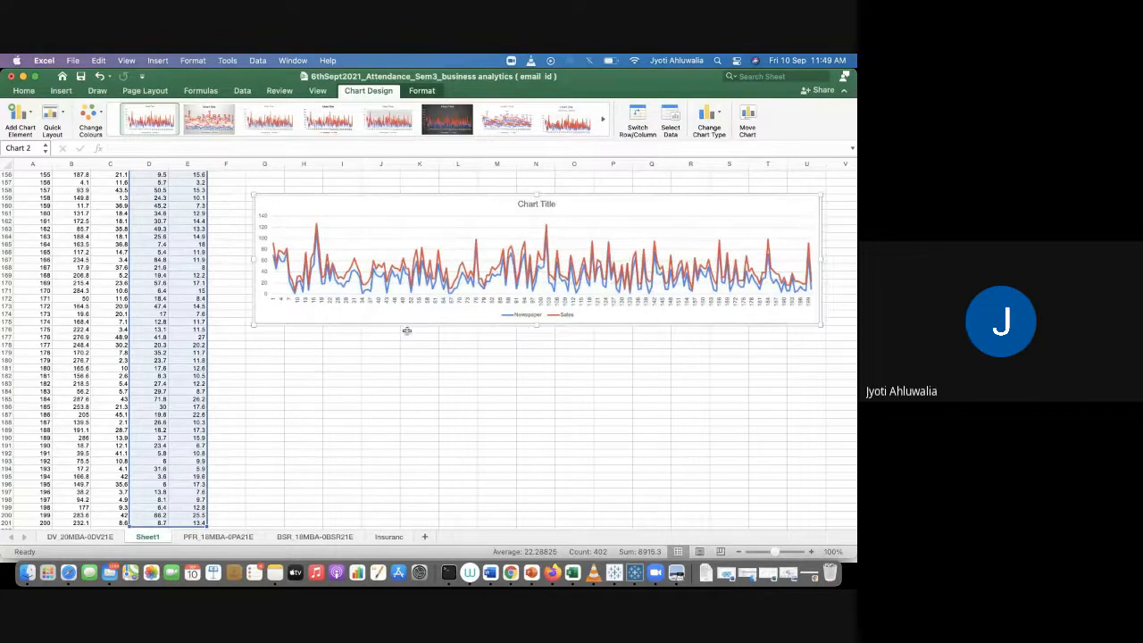
pyautogui.click(363, 356)
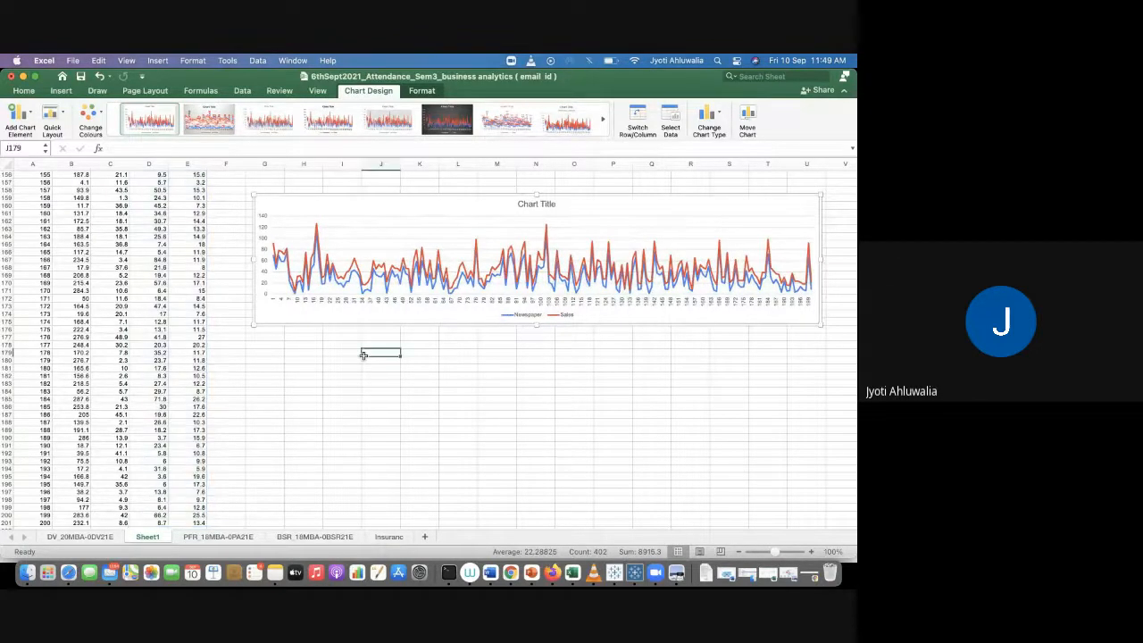
# Step: Relocate the Newspaper and Sales chart to the top of the sheet, starting around column L
pyautogui.scroll(20, 221, 195)
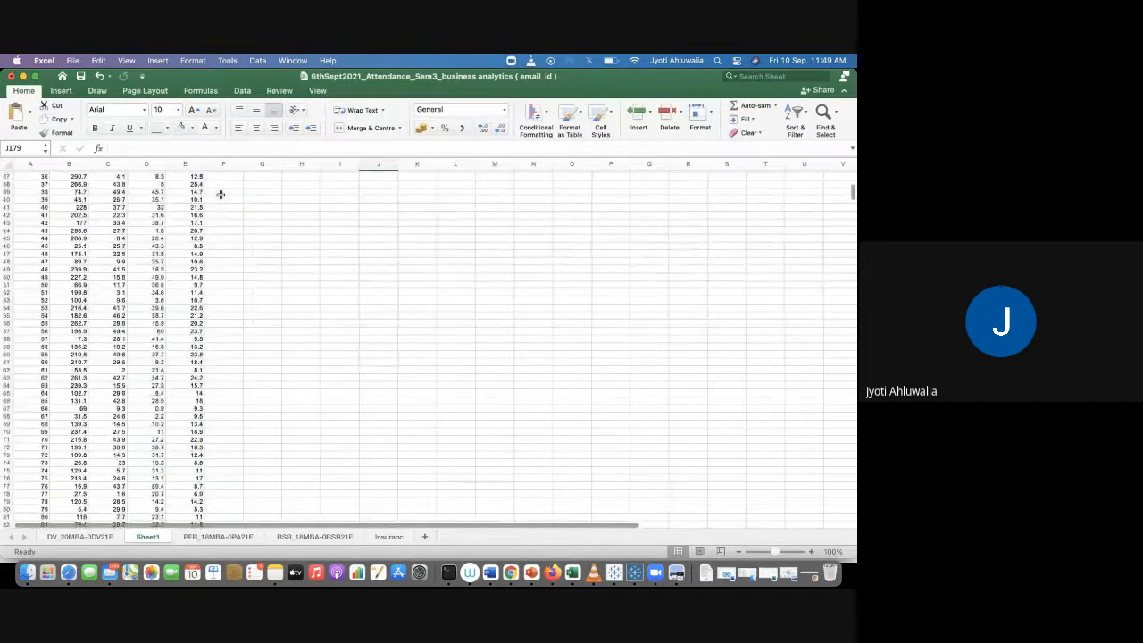
pyautogui.scroll(-20, 221, 195)
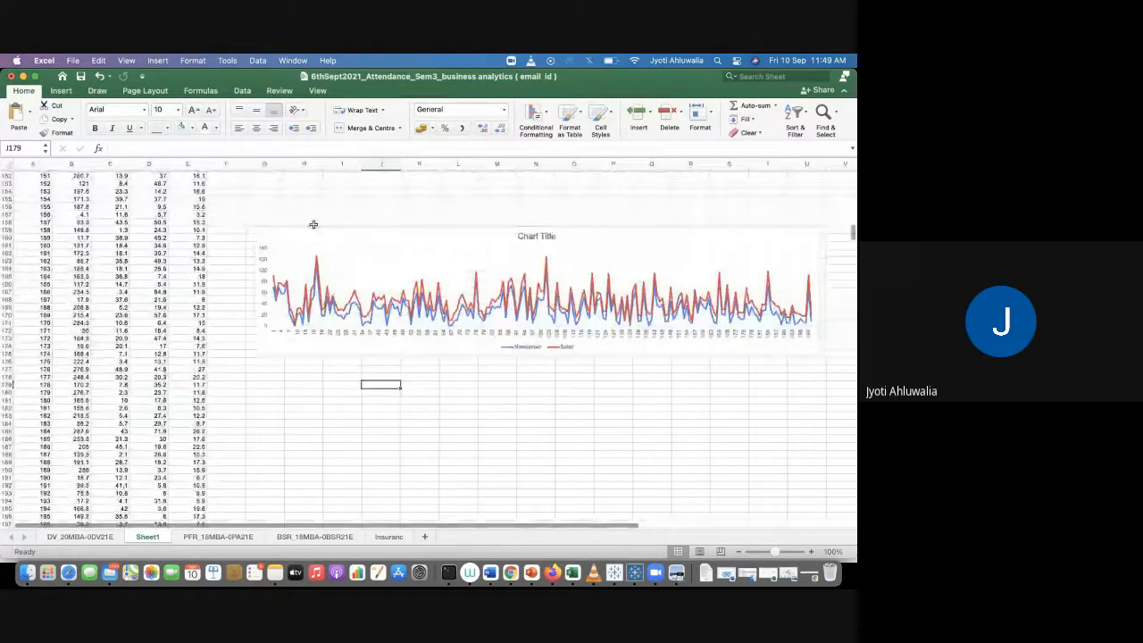
pyautogui.click(312, 234)
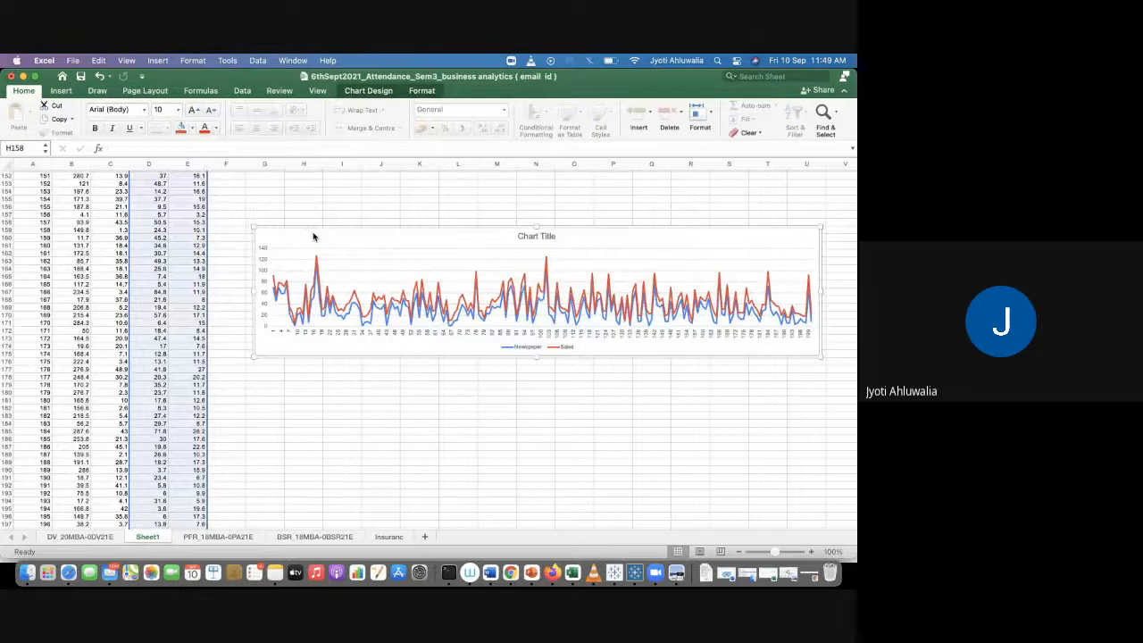
pyautogui.press('Delete')
pyautogui.scroll(3, 328, 308)
pyautogui.scroll(20, 328, 308)
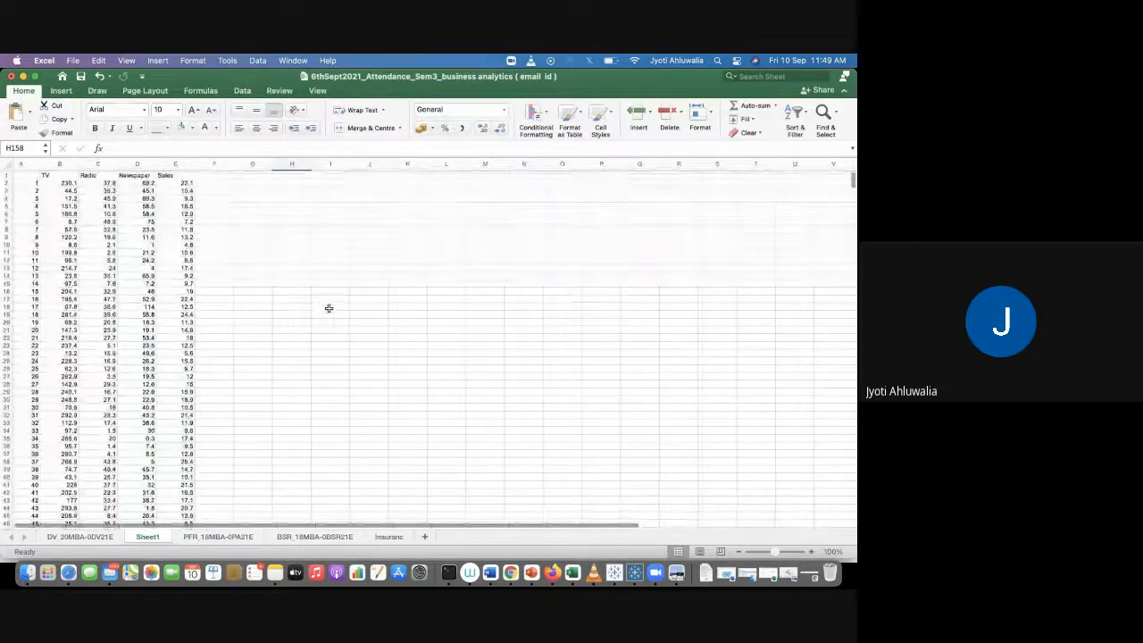
pyautogui.click(513, 184)
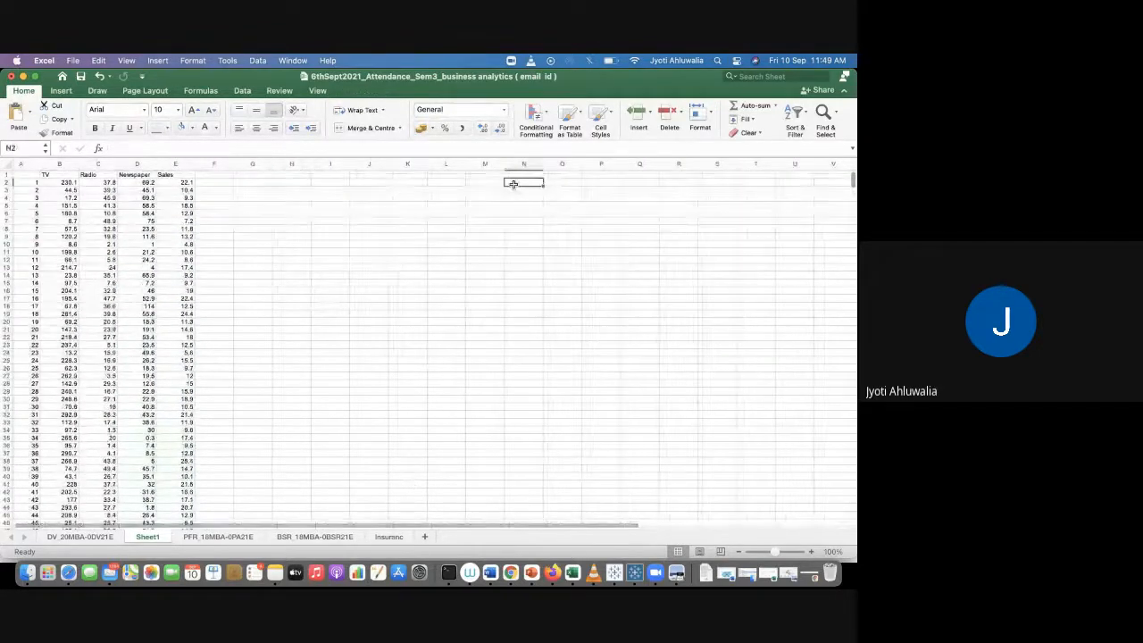
pyautogui.press('super+v')
pyautogui.moveTo(538, 177); pyautogui.dragTo(480, 180)
pyautogui.click(275, 237)
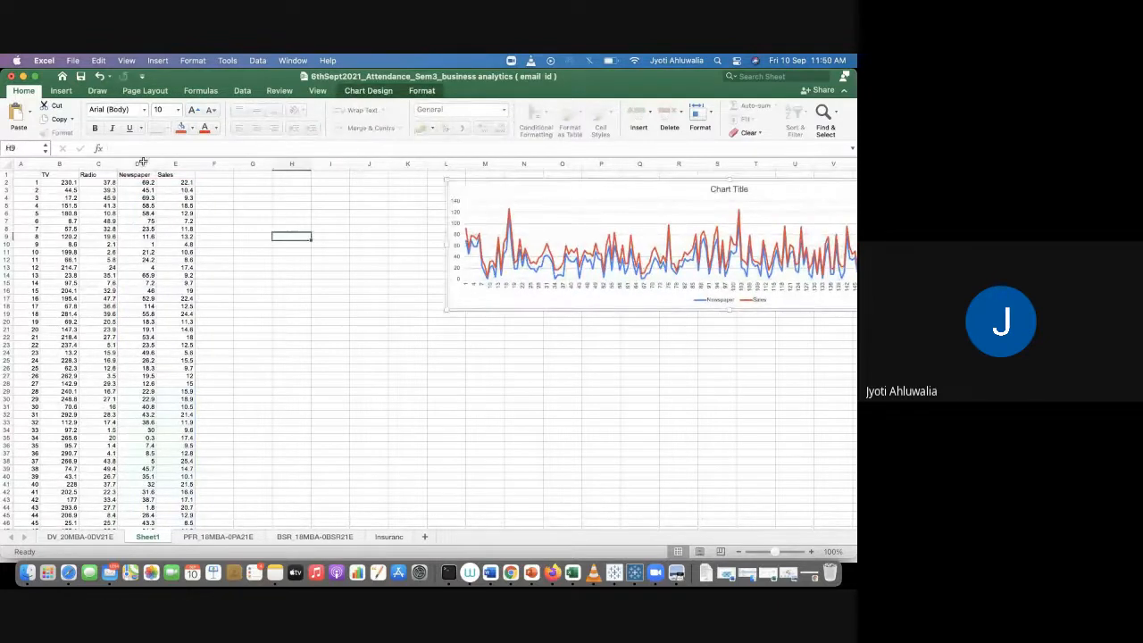
# Step: Copy the Radio, Newspaper and Sales columns and paste them starting at cell F1
pyautogui.click(97, 174)
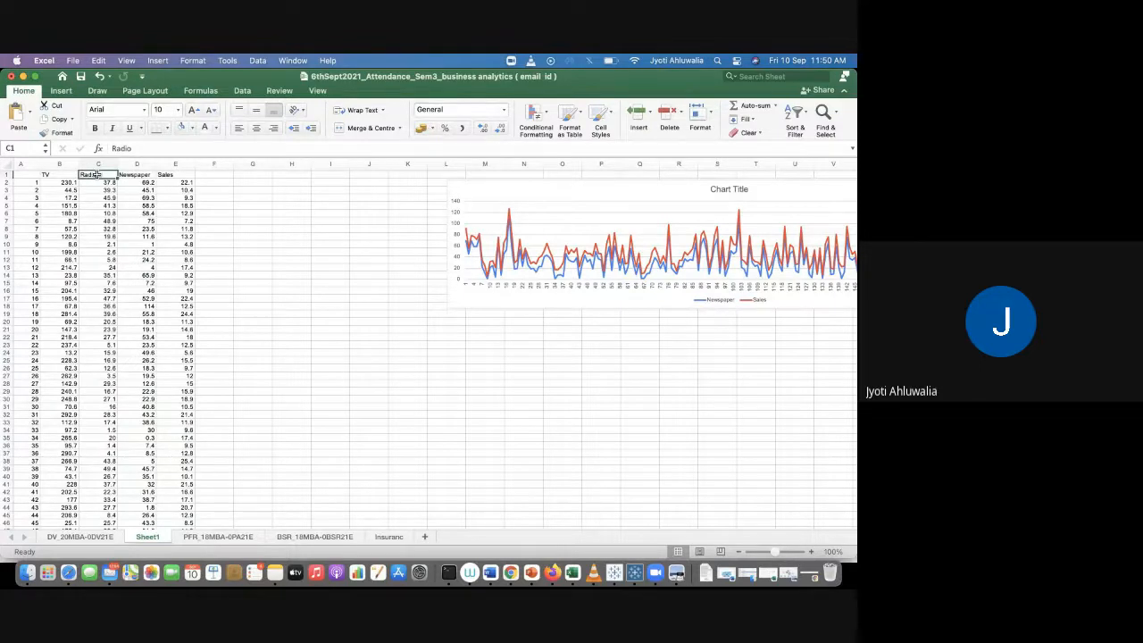
pyautogui.hotkey('shift', 'Right')
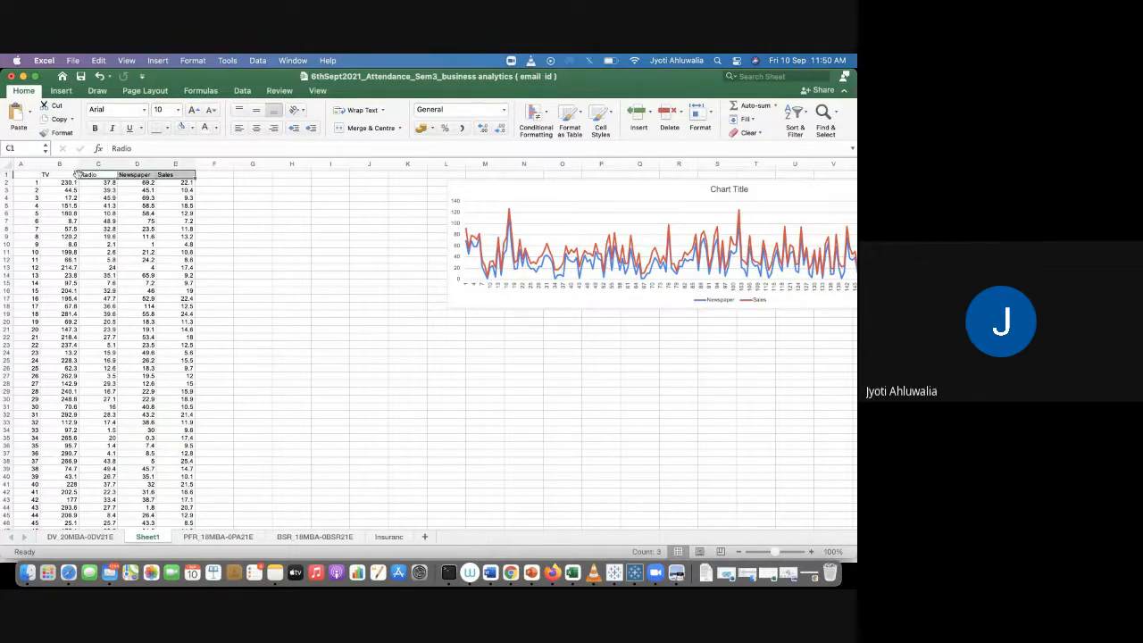
pyautogui.moveTo(101, 164); pyautogui.dragTo(163, 163)
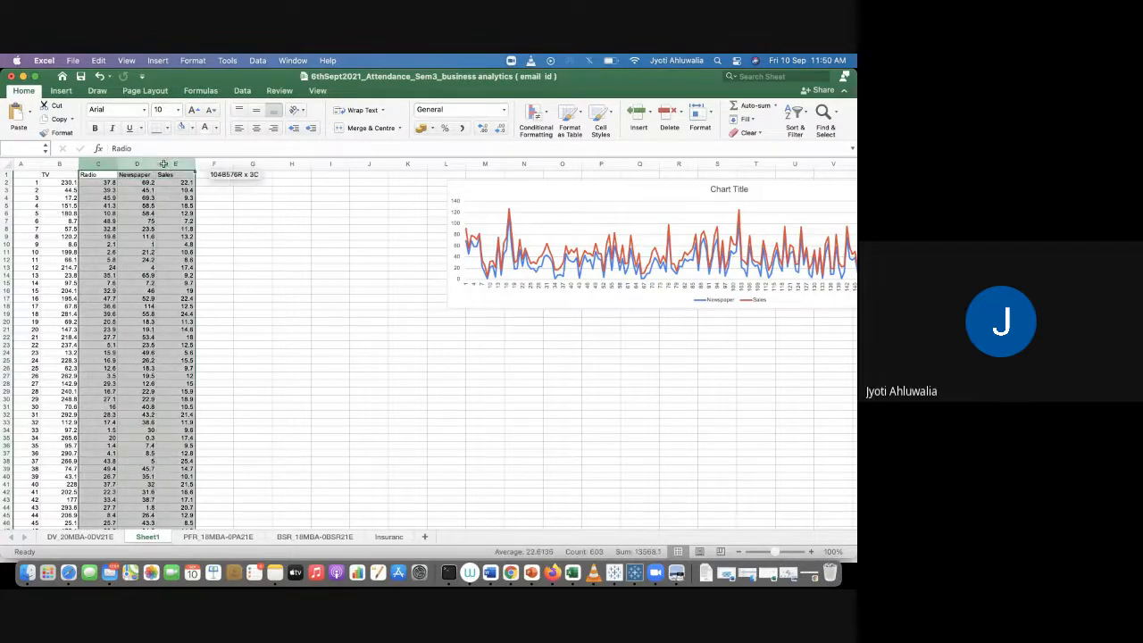
pyautogui.press('super+c')
pyautogui.click(214, 164)
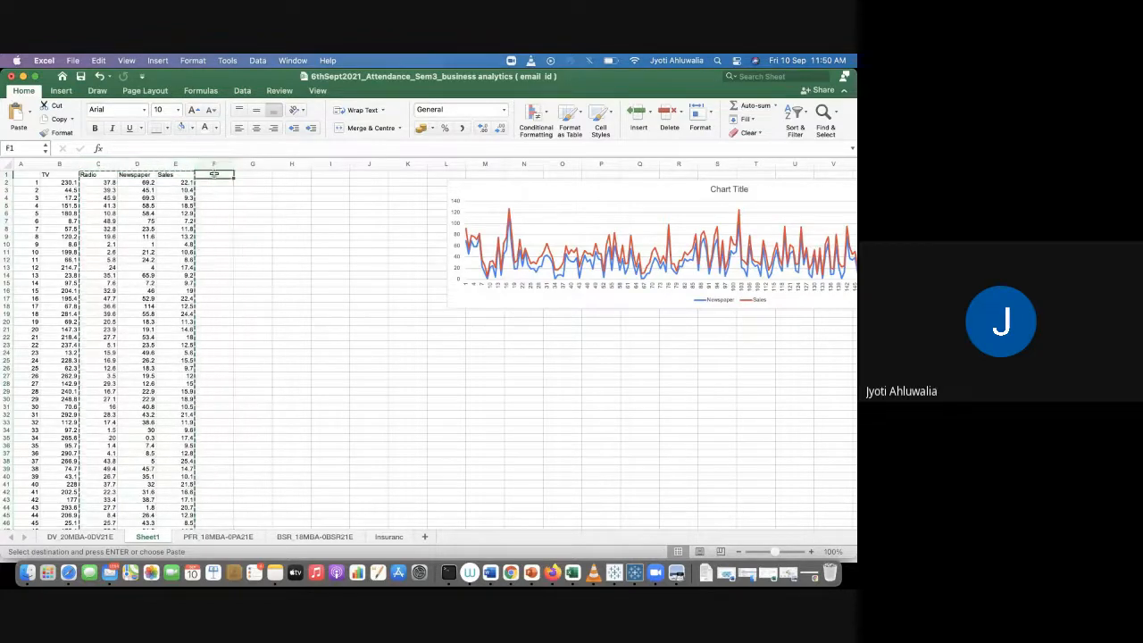
pyautogui.press('super+v')
pyautogui.click(225, 205)
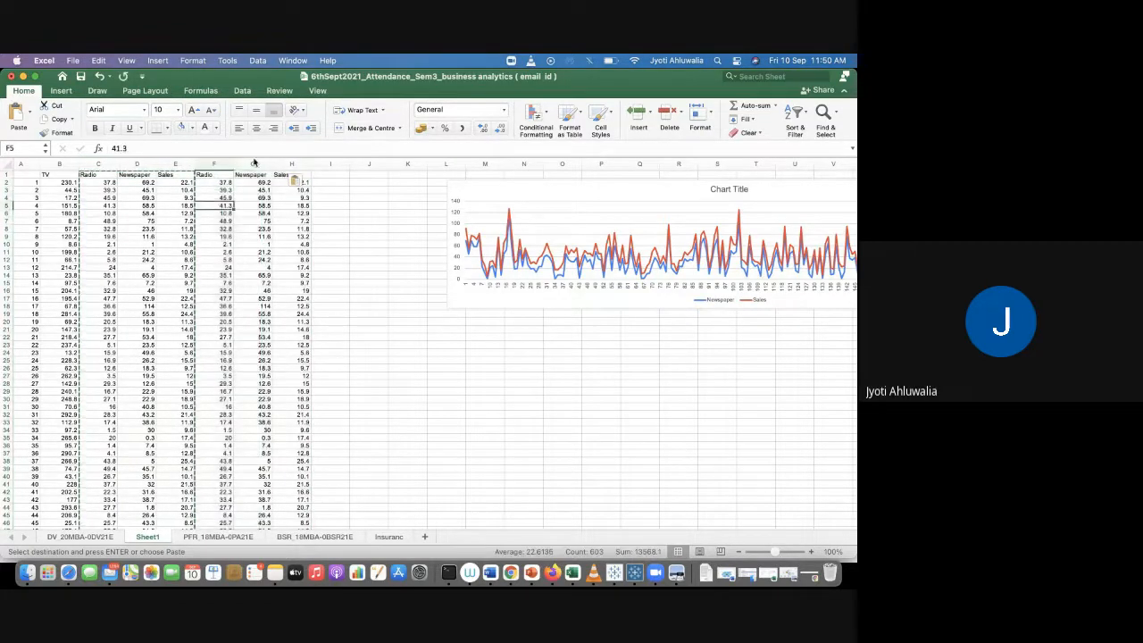
# Step: Delete the pasted Newspaper column G so the copied Radio and Sales columns are adjacent
pyautogui.click(254, 164)
pyautogui.rightClick(253, 166)
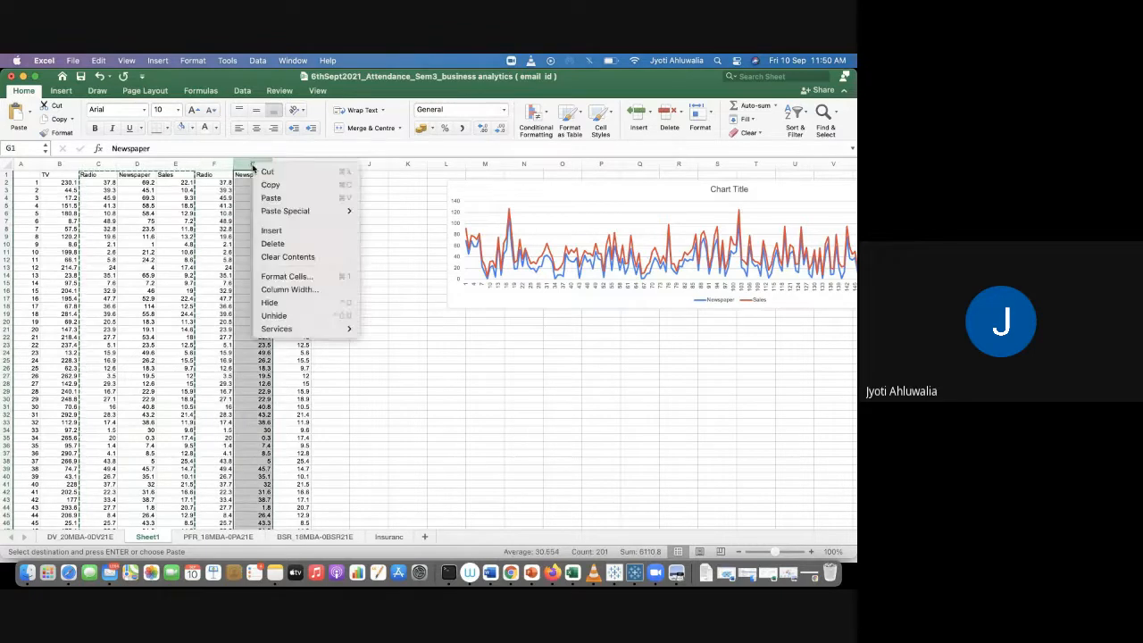
pyautogui.click(272, 243)
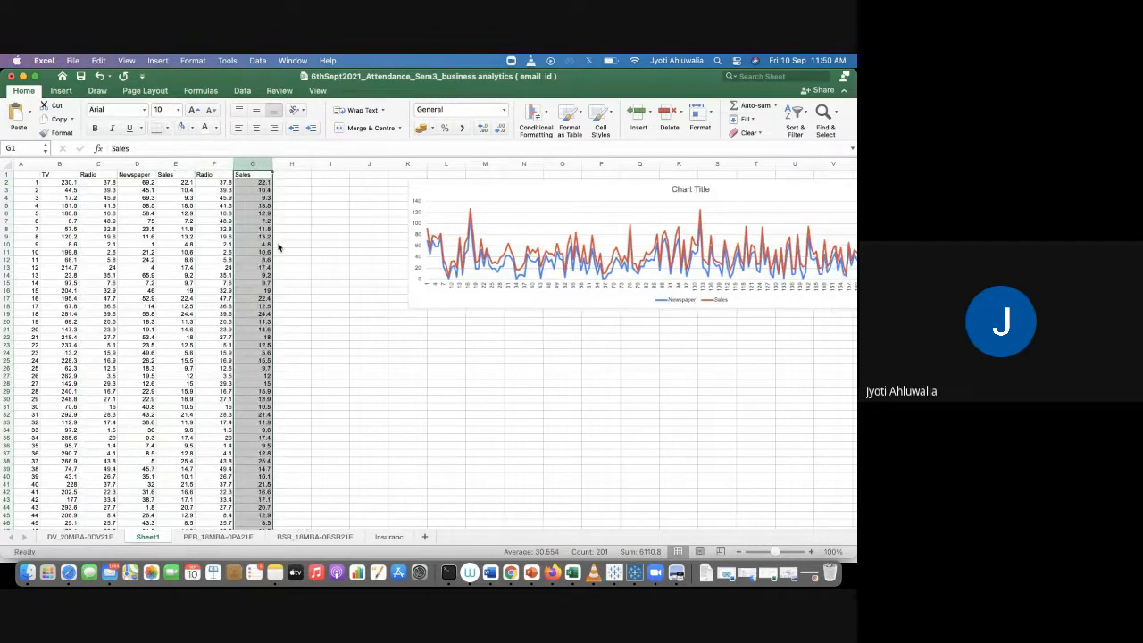
pyautogui.click(337, 237)
# Step: Select the copied Radio and Sales columns down to the last row and insert a 2-D line chart from them
pyautogui.moveTo(219, 175); pyautogui.dragTo(242, 175)
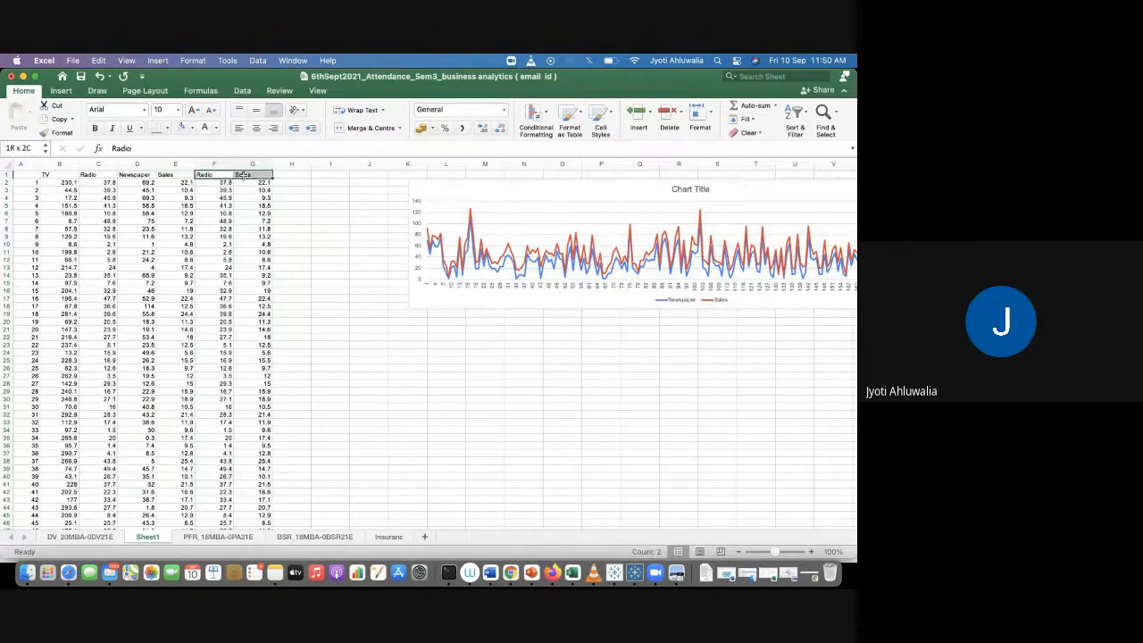
pyautogui.press('super+shift+Down')
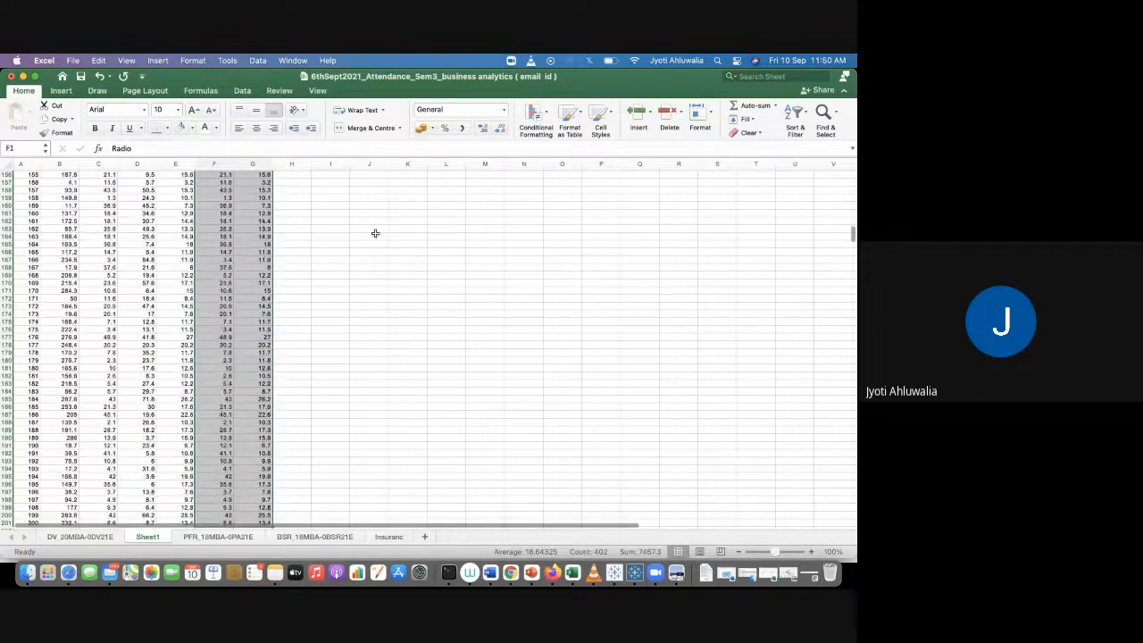
pyautogui.scroll(15, 375, 235)
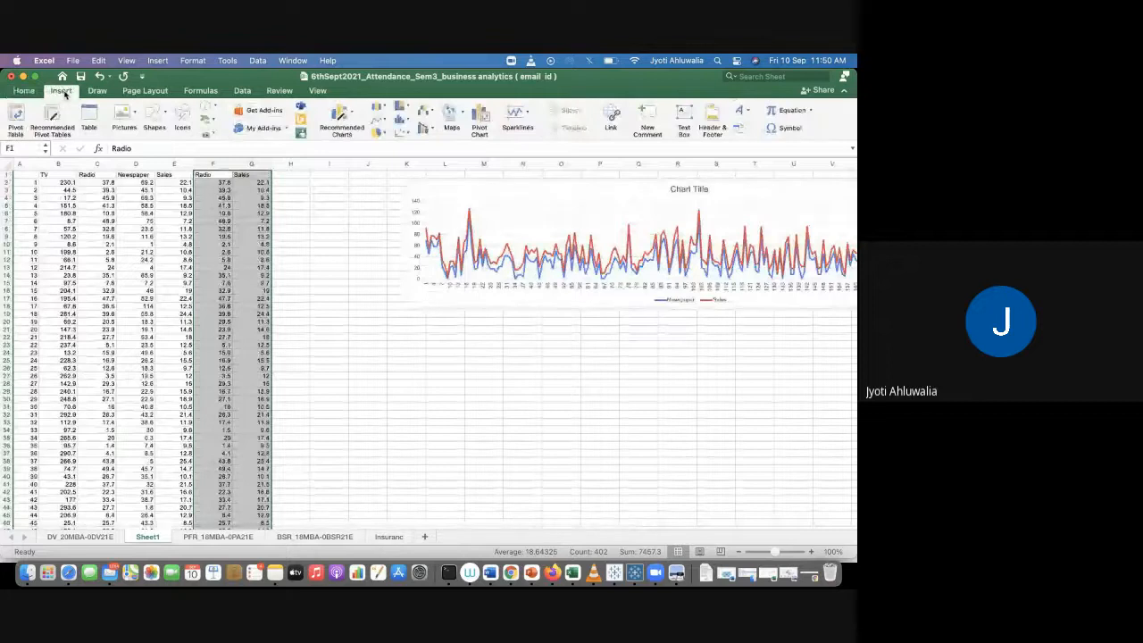
pyautogui.click(376, 125)
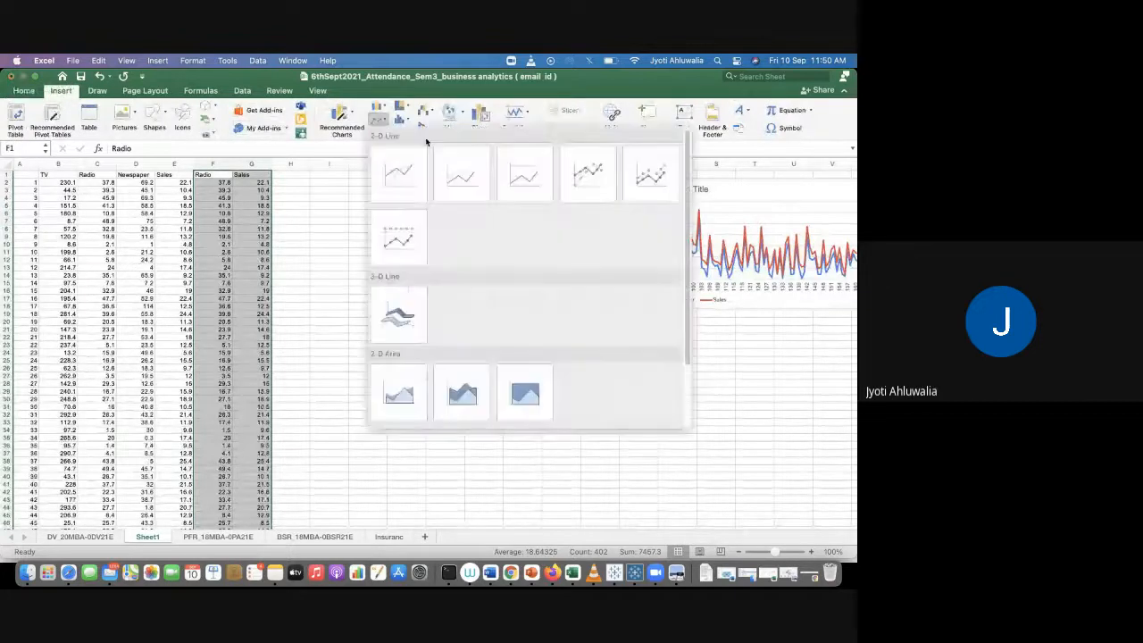
pyautogui.click(463, 179)
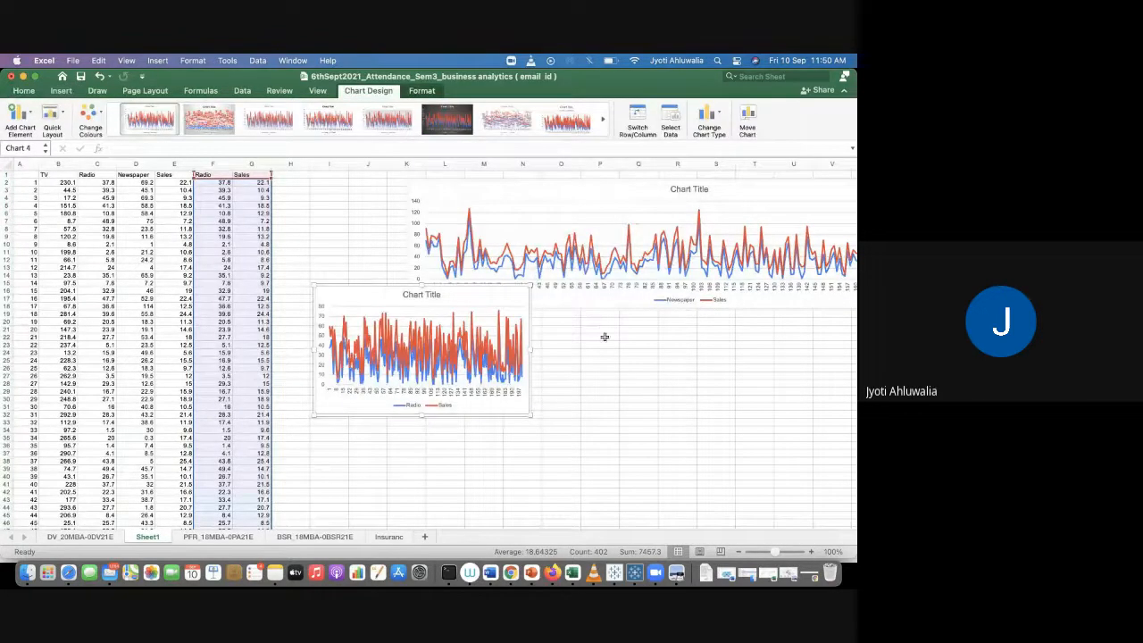
# Step: Widen the Radio and Sales chart and place it below the Newspaper and Sales chart
pyautogui.moveTo(530, 349); pyautogui.dragTo(756, 358)
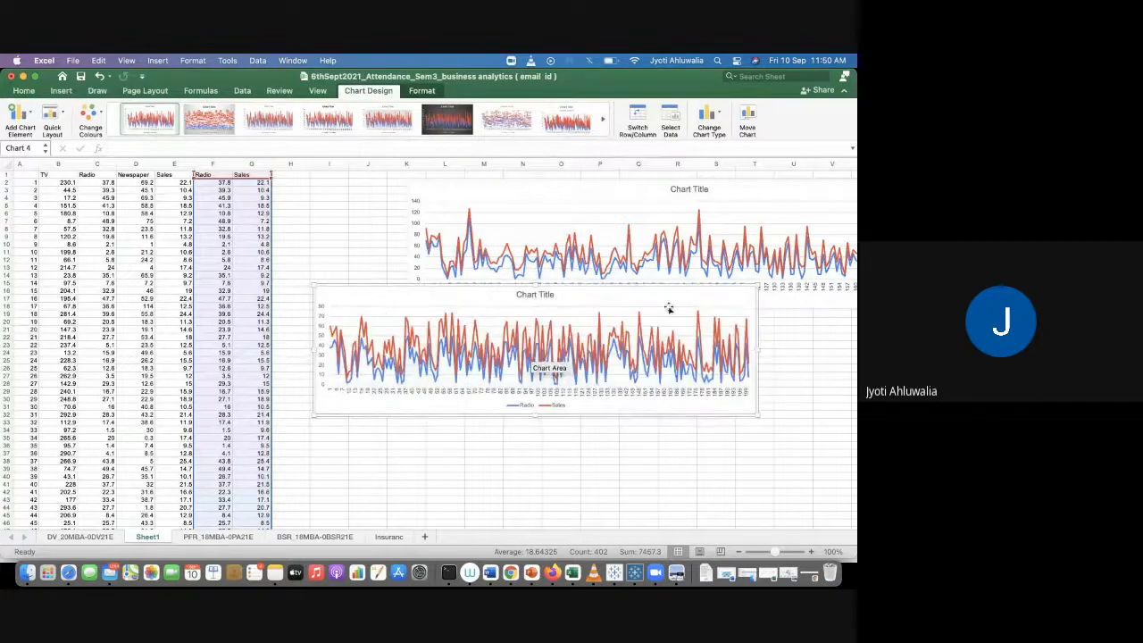
pyautogui.moveTo(643, 288); pyautogui.dragTo(686, 337)
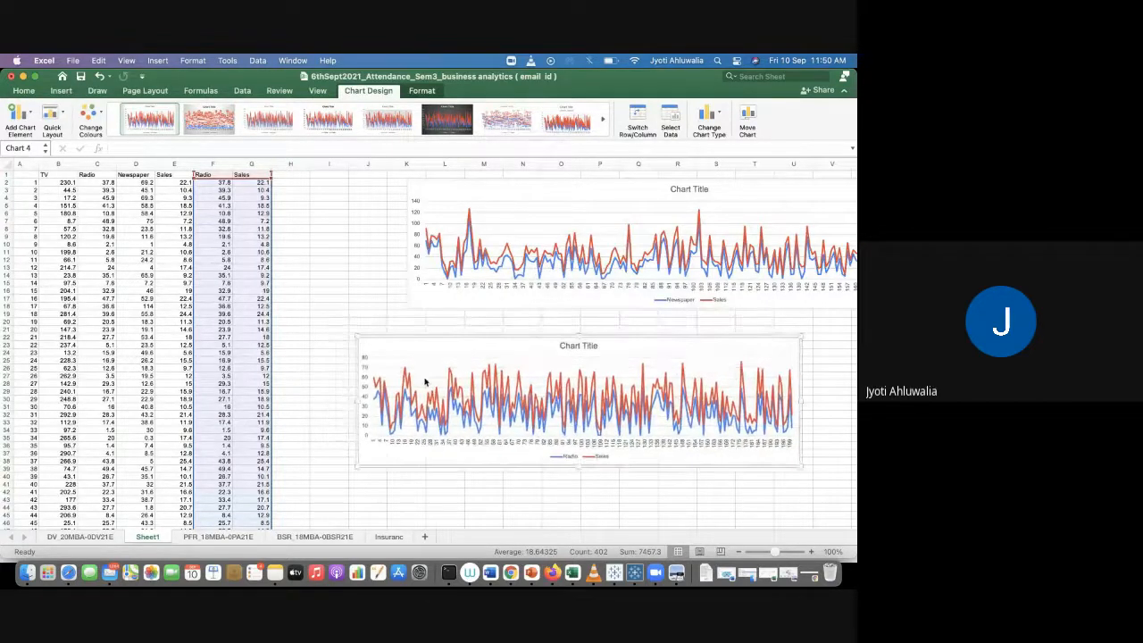
pyautogui.moveTo(357, 401); pyautogui.dragTo(329, 402)
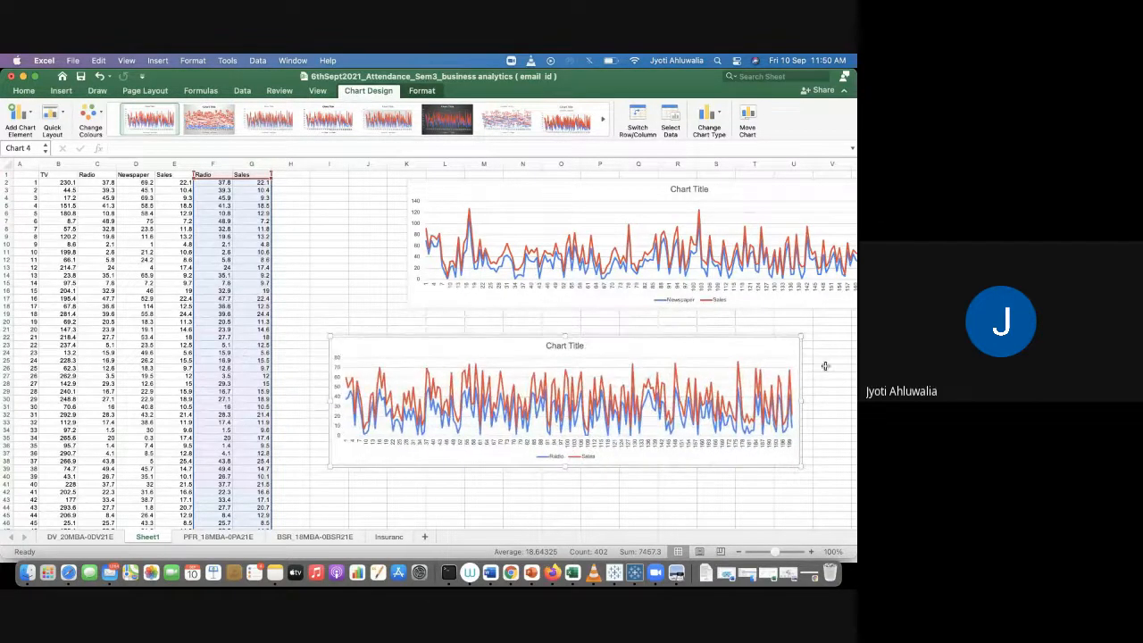
pyautogui.hscroll(3, 803, 422)
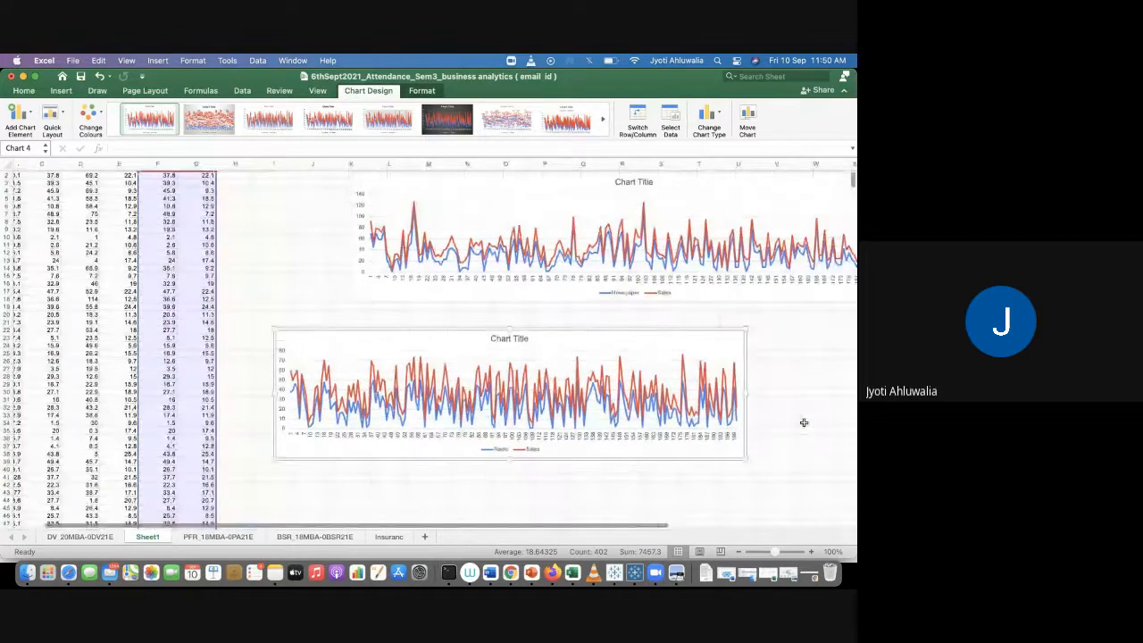
pyautogui.hscroll(1, 804, 422)
pyautogui.moveTo(726, 393); pyautogui.dragTo(832, 392)
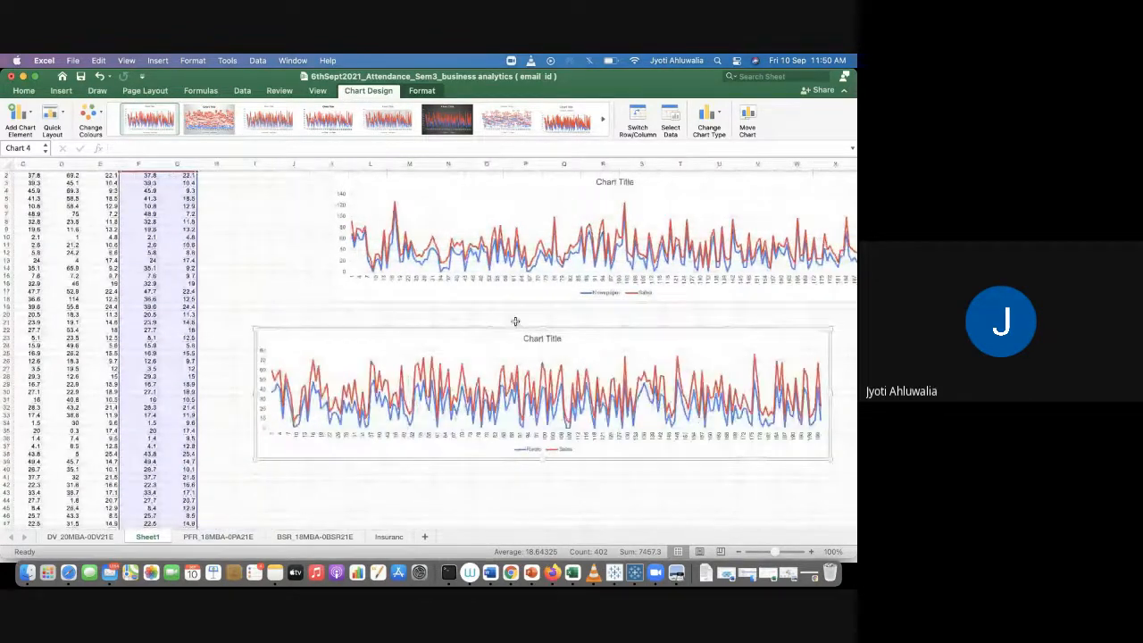
pyautogui.moveTo(495, 330); pyautogui.dragTo(539, 328)
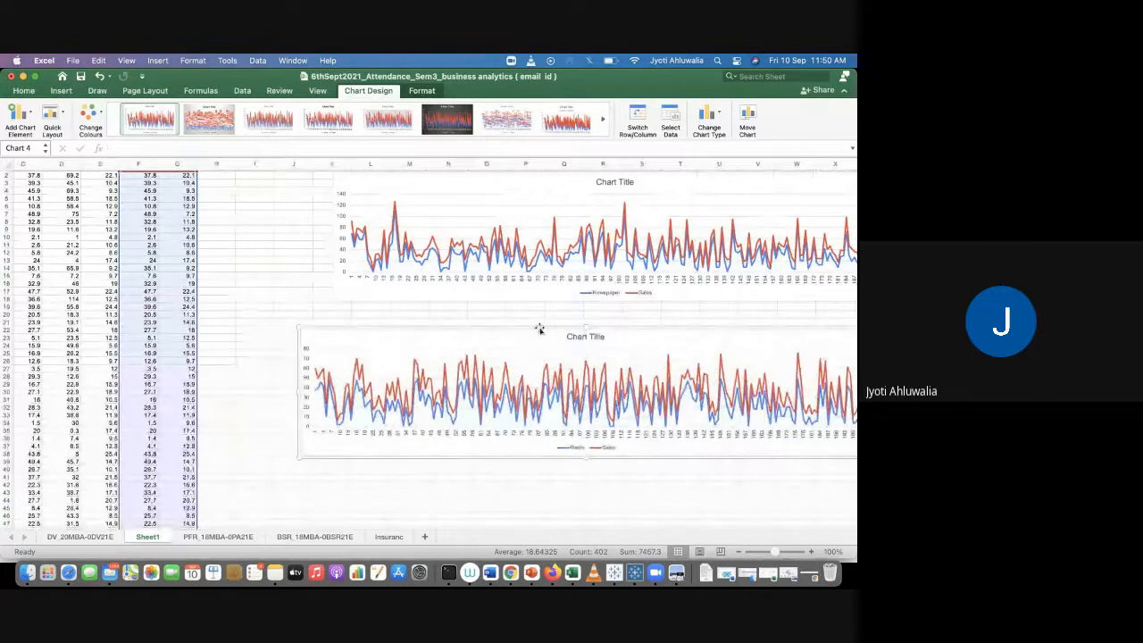
# Step: Move the Newspaper and Sales chart slightly left to line it up with the Radio and Sales chart
pyautogui.hscroll(3, 470, 460)
pyautogui.scroll(-1, 470, 461)
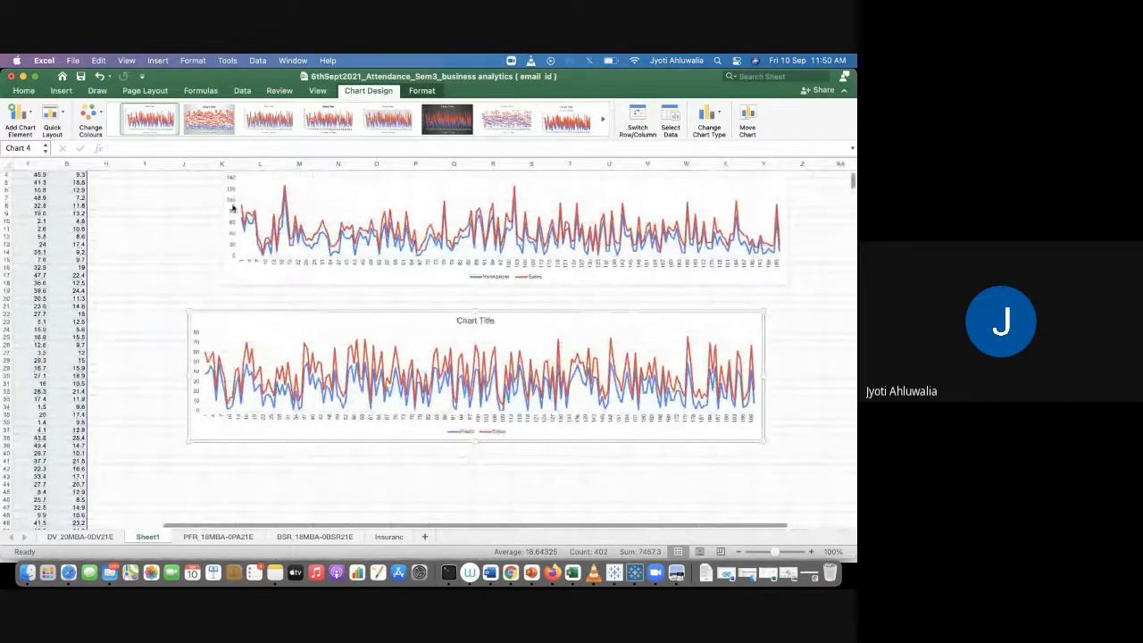
pyautogui.click(225, 217)
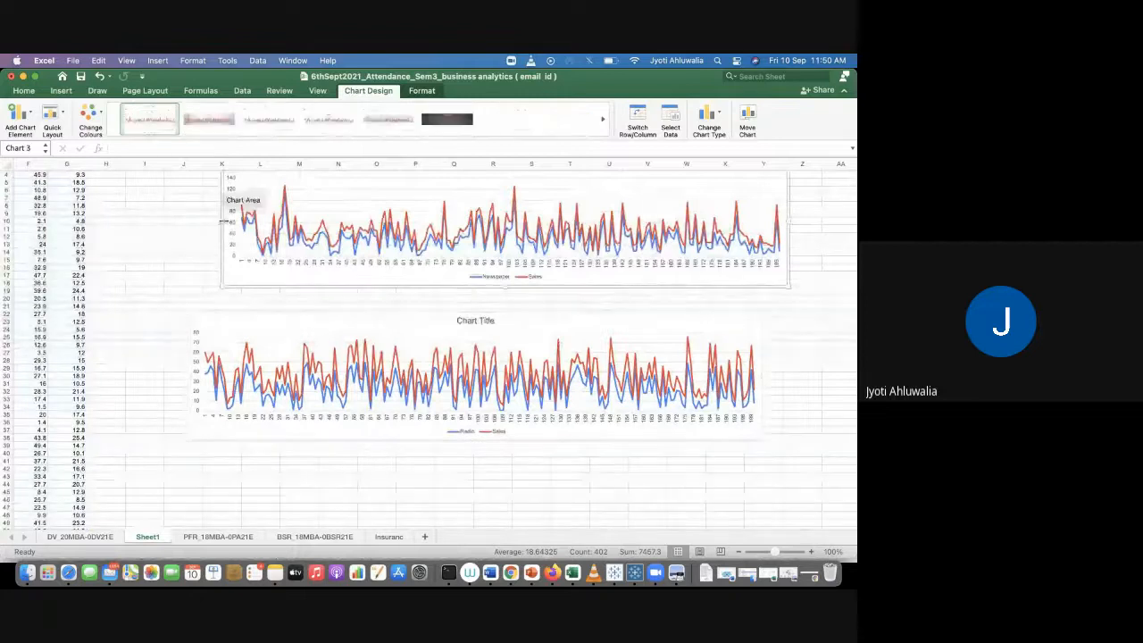
pyautogui.moveTo(223, 218); pyautogui.dragTo(183, 224)
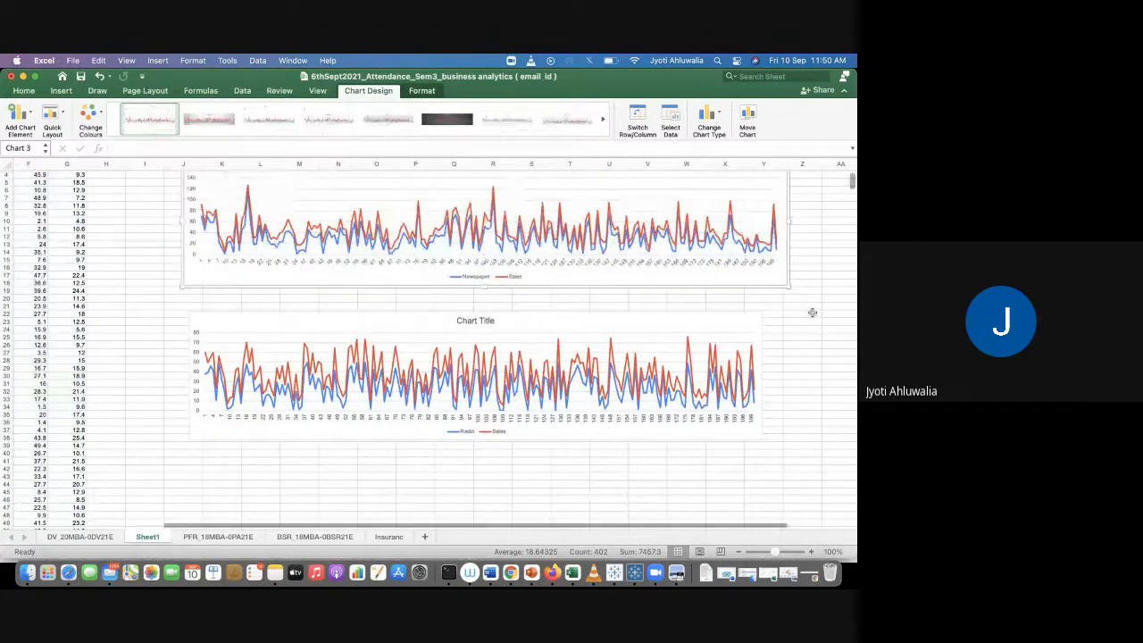
# Step: Copy the TV column down to the last row and paste it starting at cell H1
pyautogui.hscroll(-5, 813, 312)
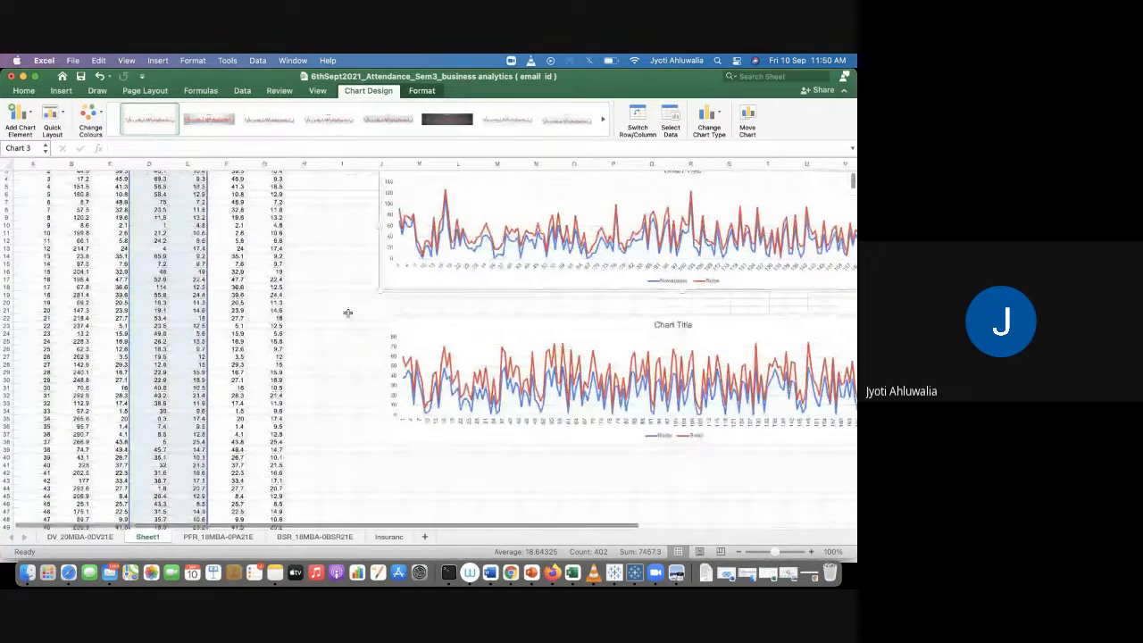
pyautogui.click(348, 313)
pyautogui.scroll(2, 348, 312)
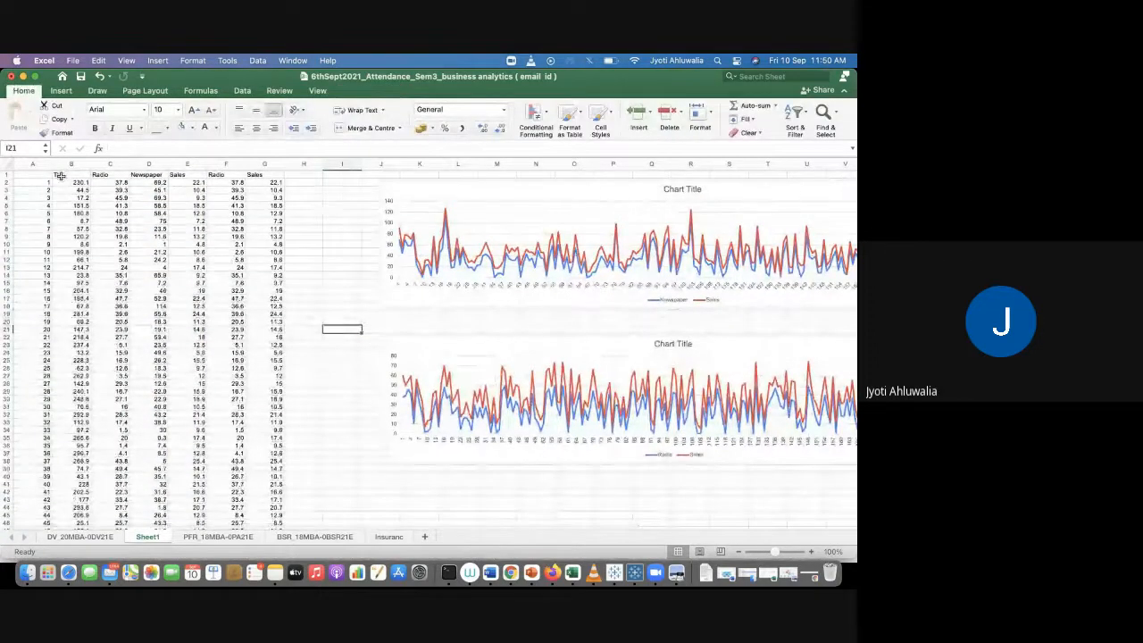
pyautogui.click(60, 176)
pyautogui.hotkey('ctrl', 'shift', 'Down')
pyautogui.hotkey('ctrl', 'c')
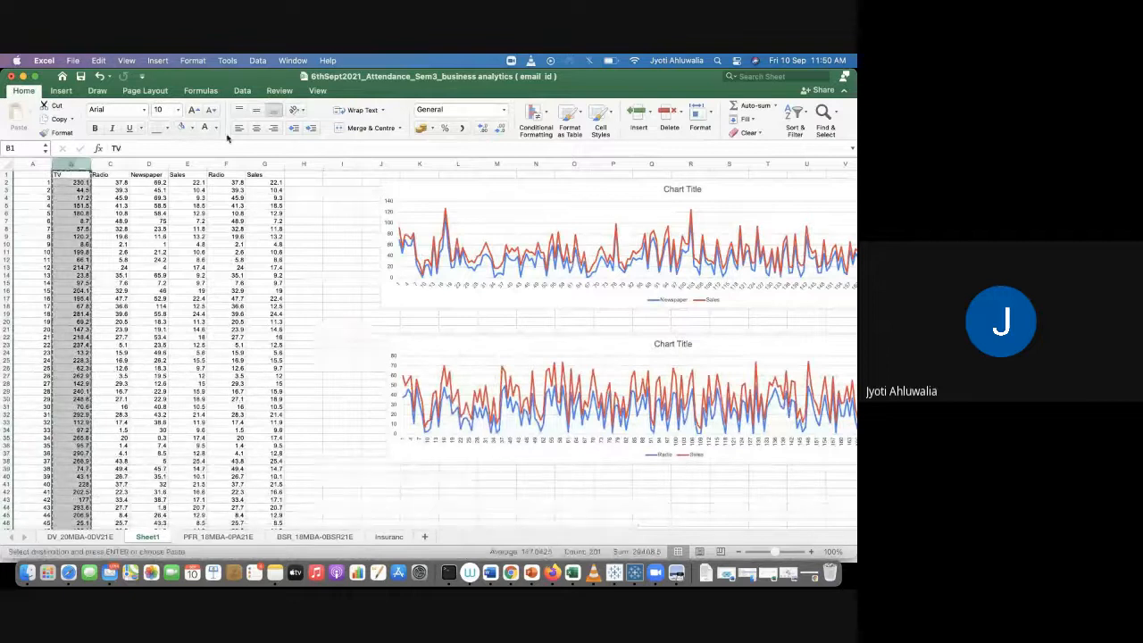
pyautogui.click(303, 175)
pyautogui.hotkey('ctrl', 'v')
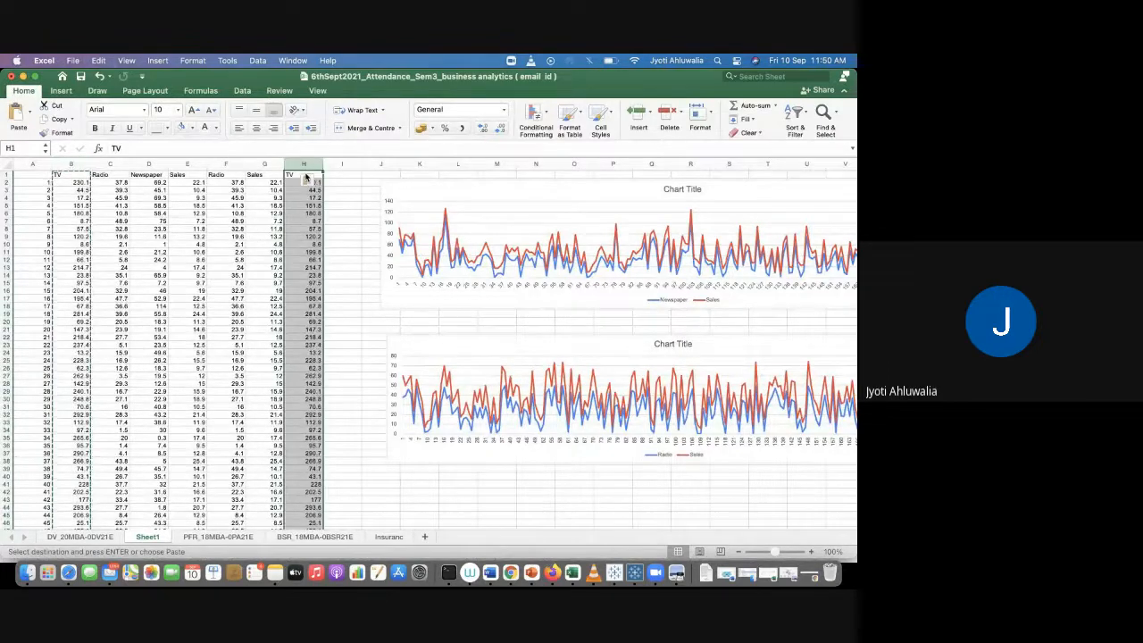
pyautogui.press('Escape')
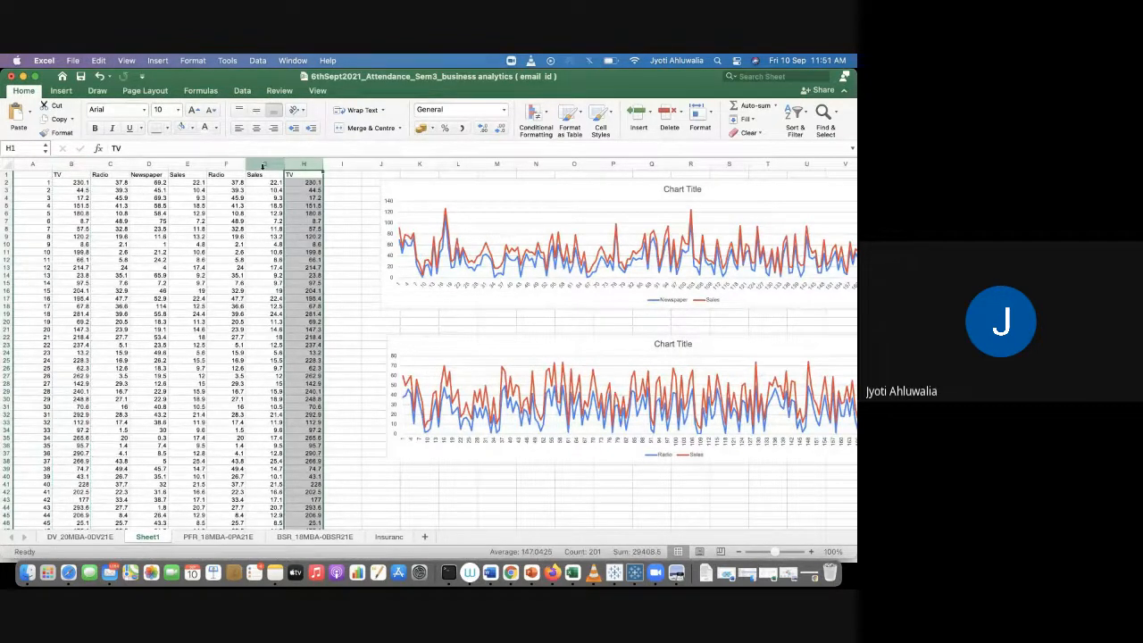
# Step: Copy the Sales column G and paste it into column I beside the copied TV column
pyautogui.click(263, 166)
pyautogui.hotkey('ctrl', 'c')
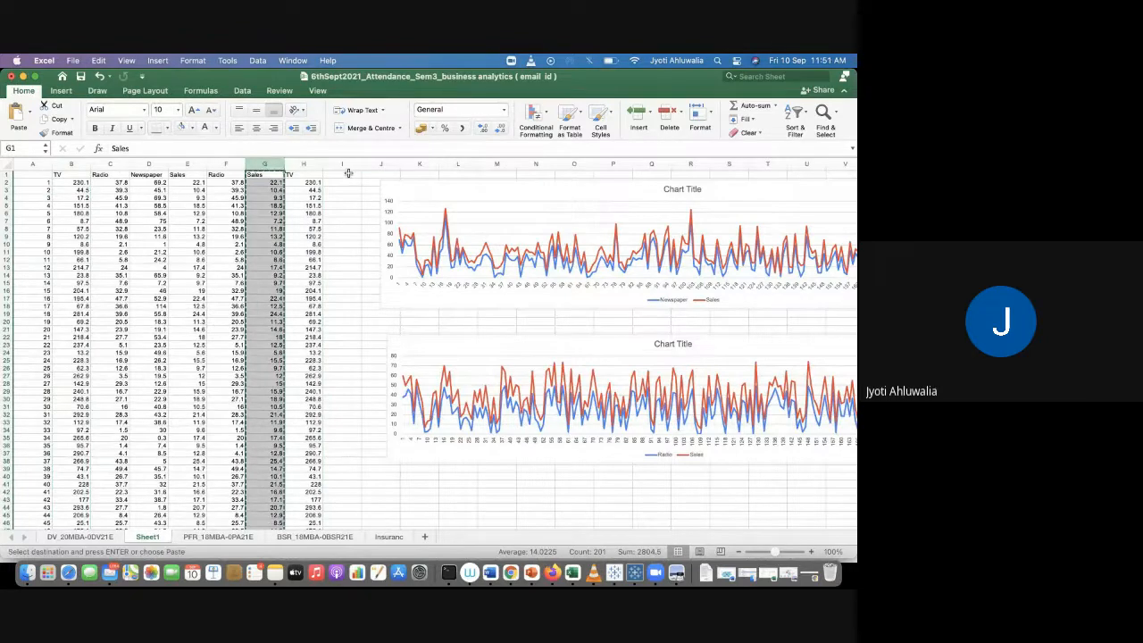
pyautogui.click(348, 175)
pyautogui.hotkey('ctrl', 'v')
pyautogui.click(311, 213)
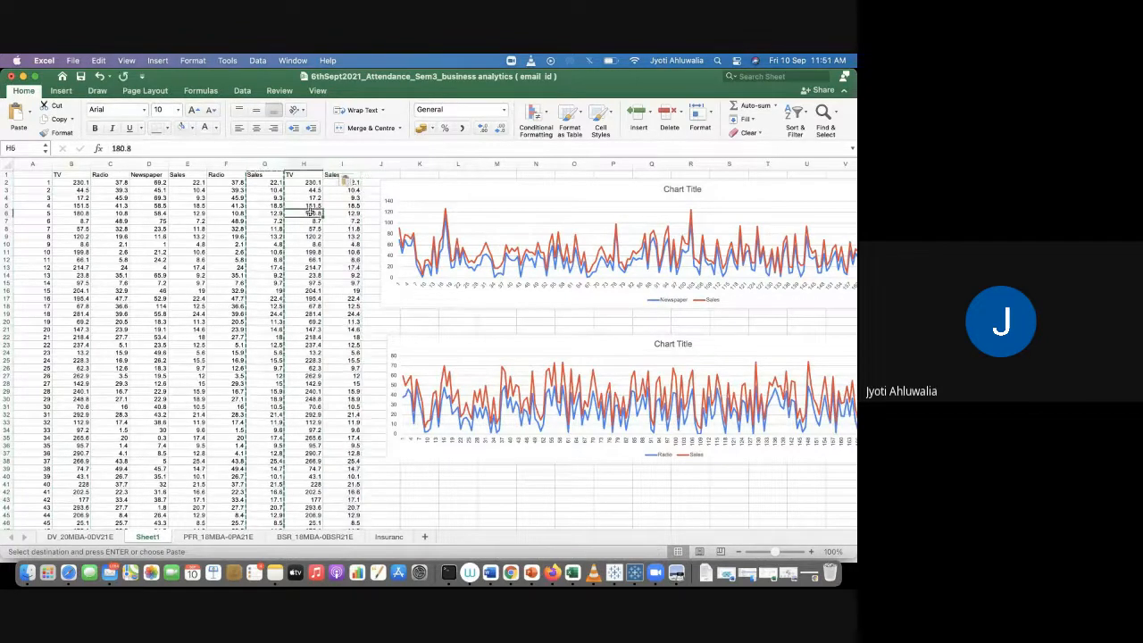
pyautogui.press('Escape')
# Step: Insert two blank rows above the header row at the top of the sheet
pyautogui.click(29, 174)
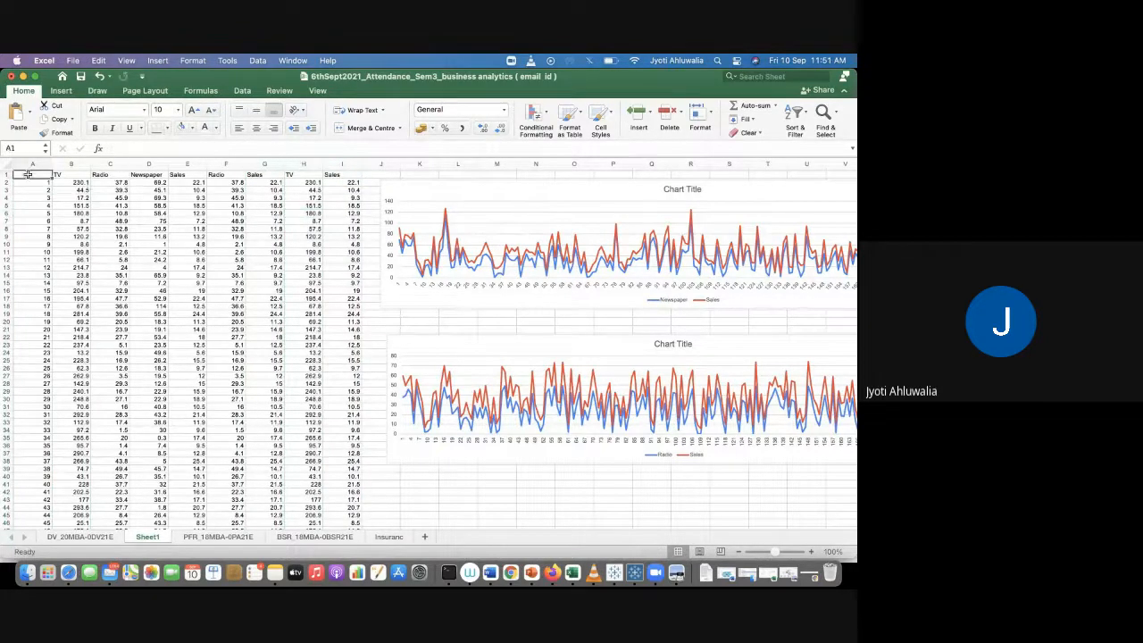
pyautogui.click(158, 60)
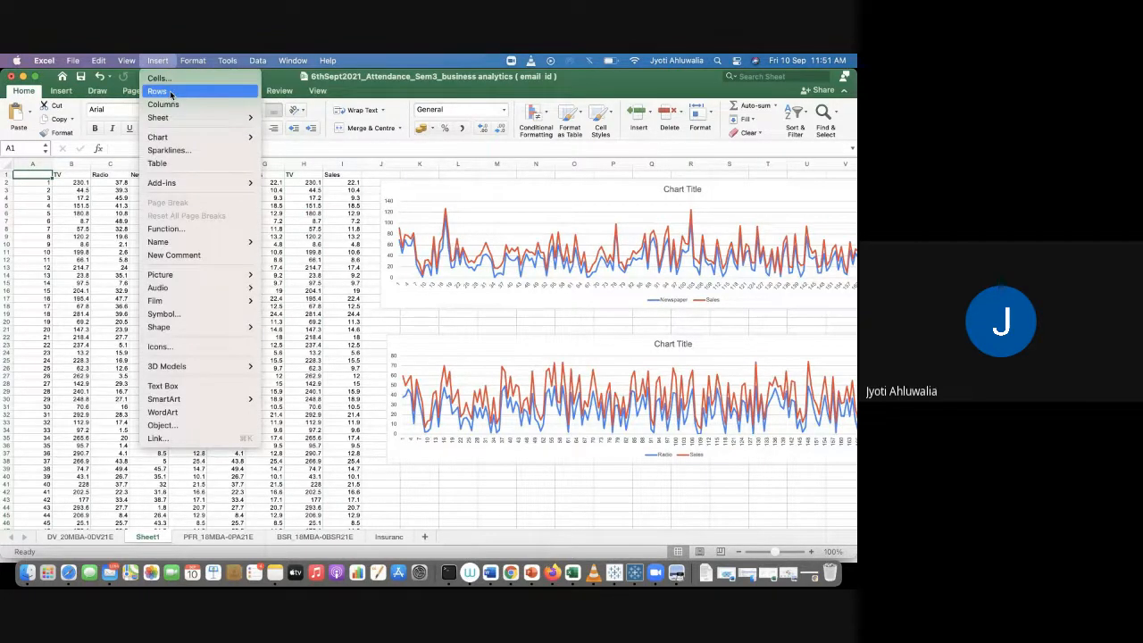
pyautogui.click(158, 91)
pyautogui.click(158, 59)
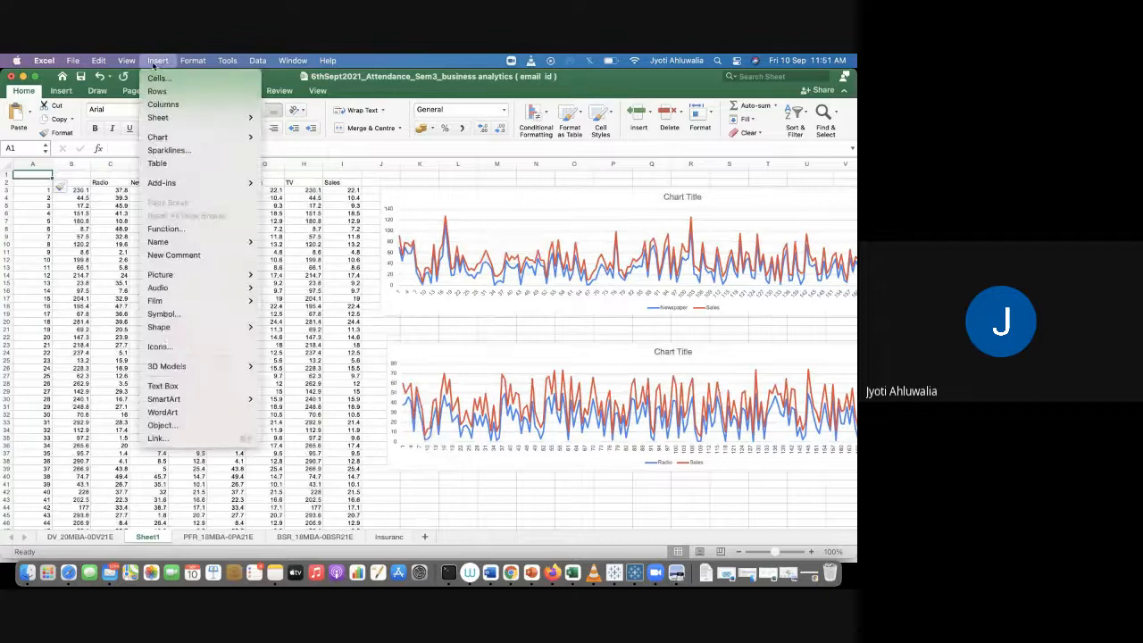
pyautogui.click(160, 92)
pyautogui.click(187, 236)
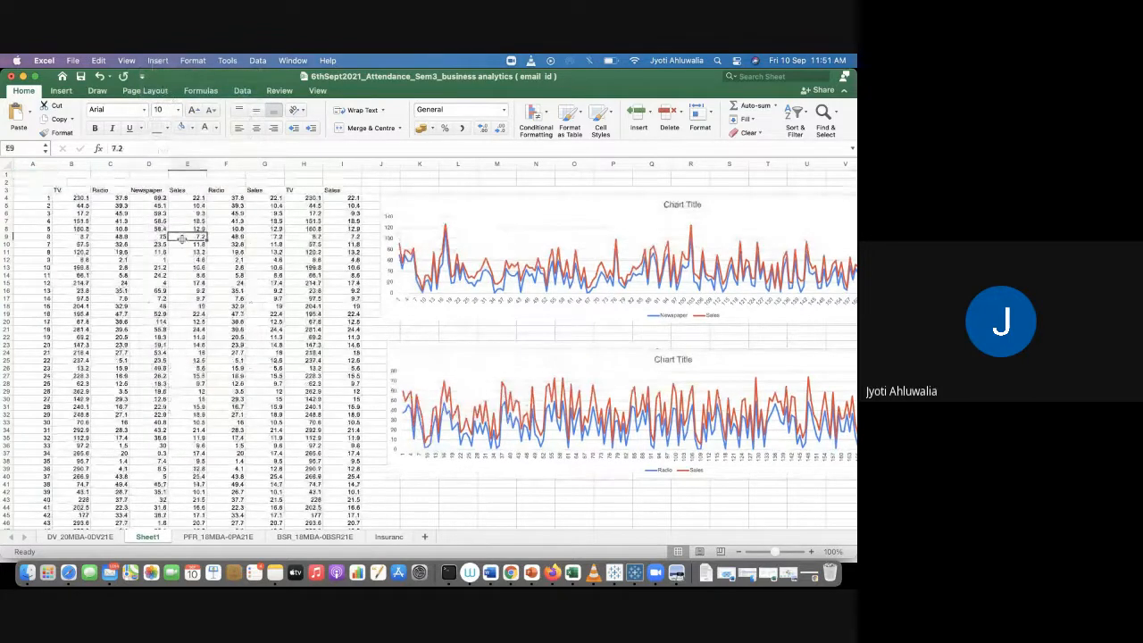
# Step: Select the copied TV and Sales columns down to the last row and insert a 2-D line chart
pyautogui.moveTo(300, 190); pyautogui.dragTo(329, 191)
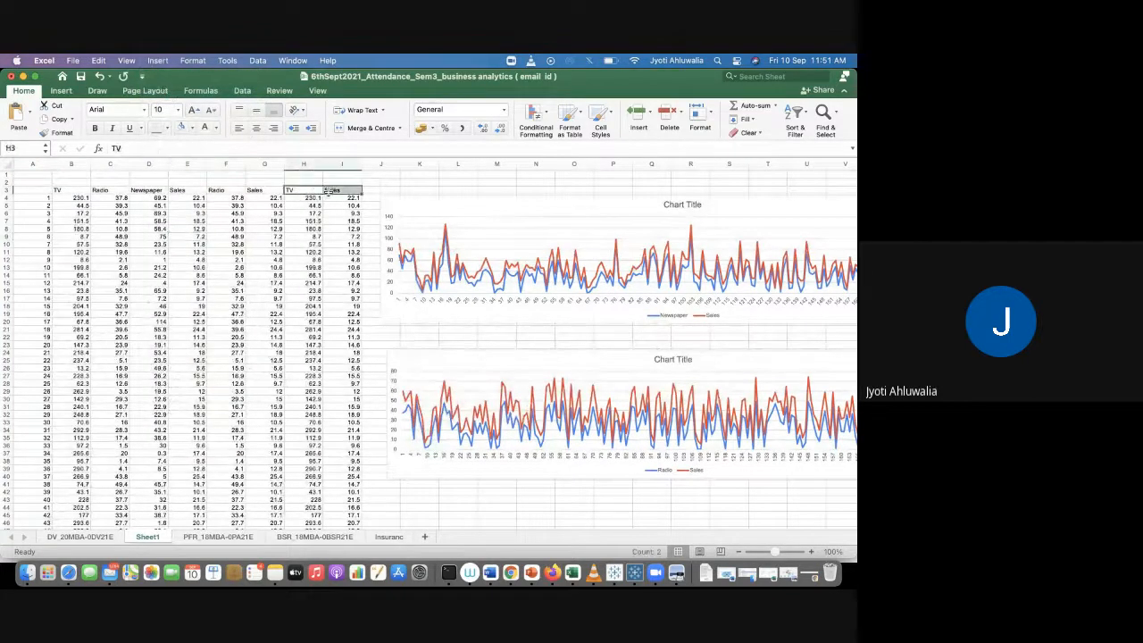
pyautogui.press('super+shift+Down')
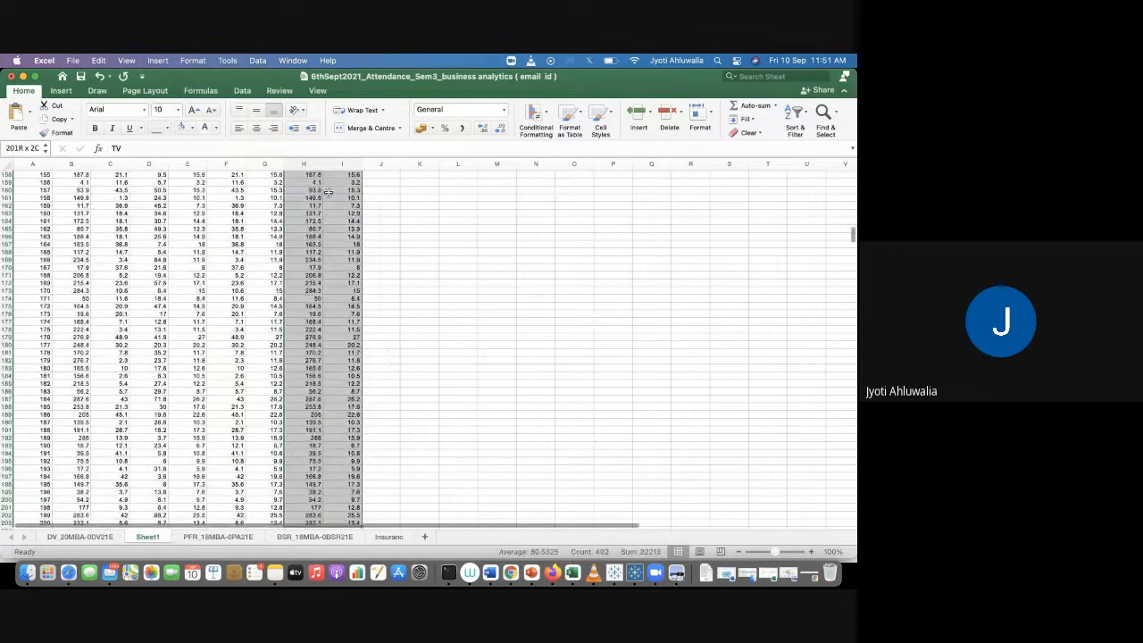
pyautogui.click(61, 90)
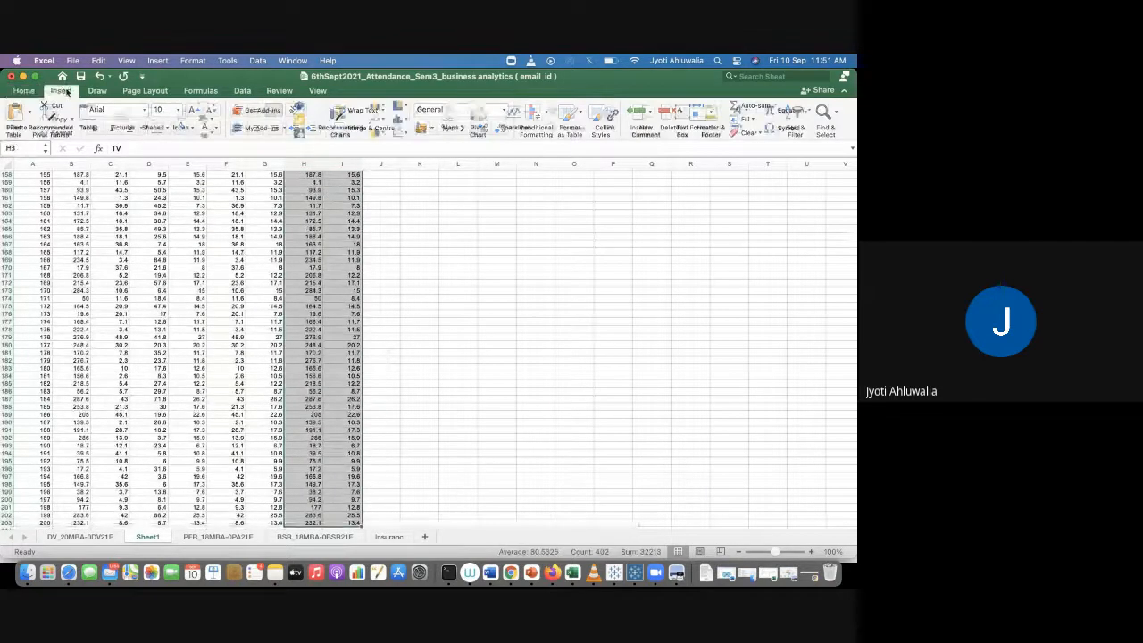
pyautogui.click(379, 118)
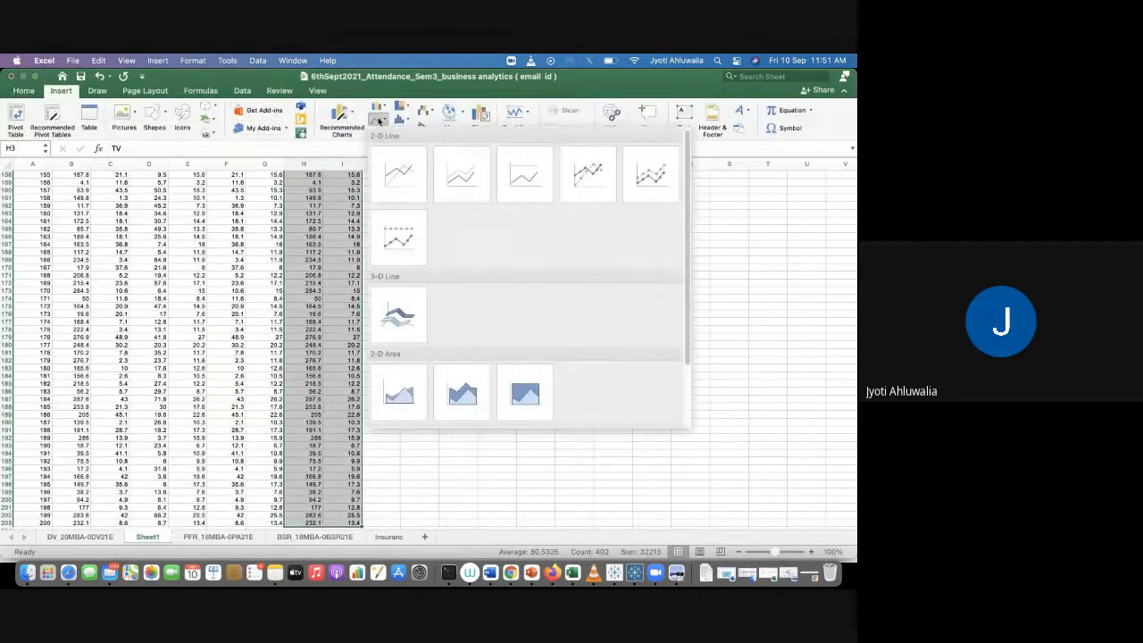
pyautogui.click(457, 180)
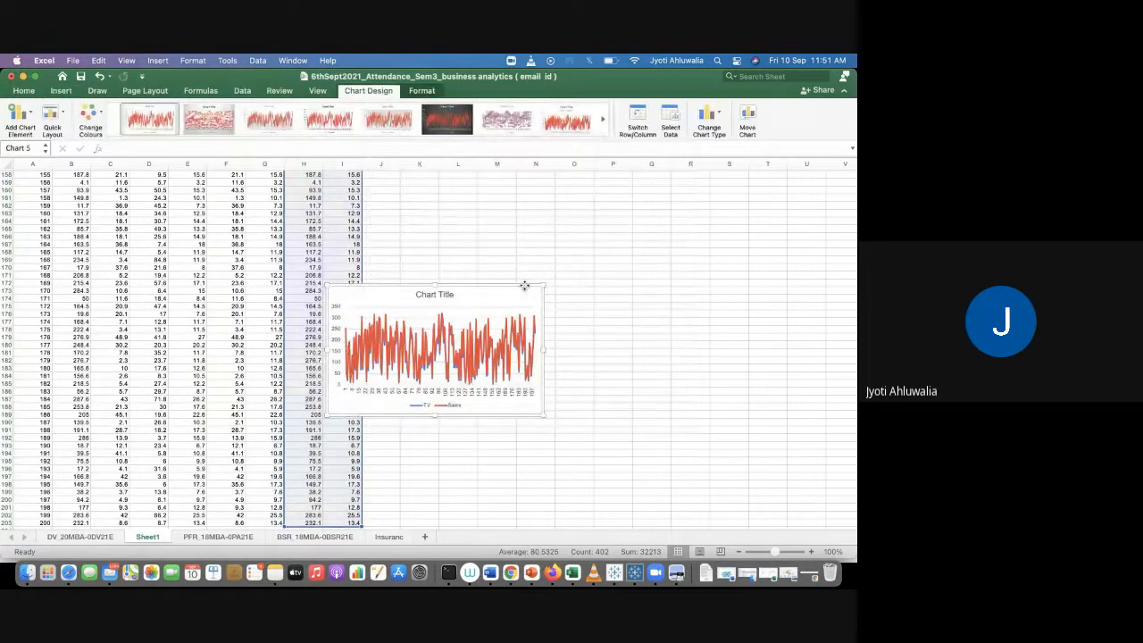
# Step: Move the TV and Sales chart below the Radio and Sales chart and widen it to match
pyautogui.press('super+z')
pyautogui.scroll(15, 525, 289)
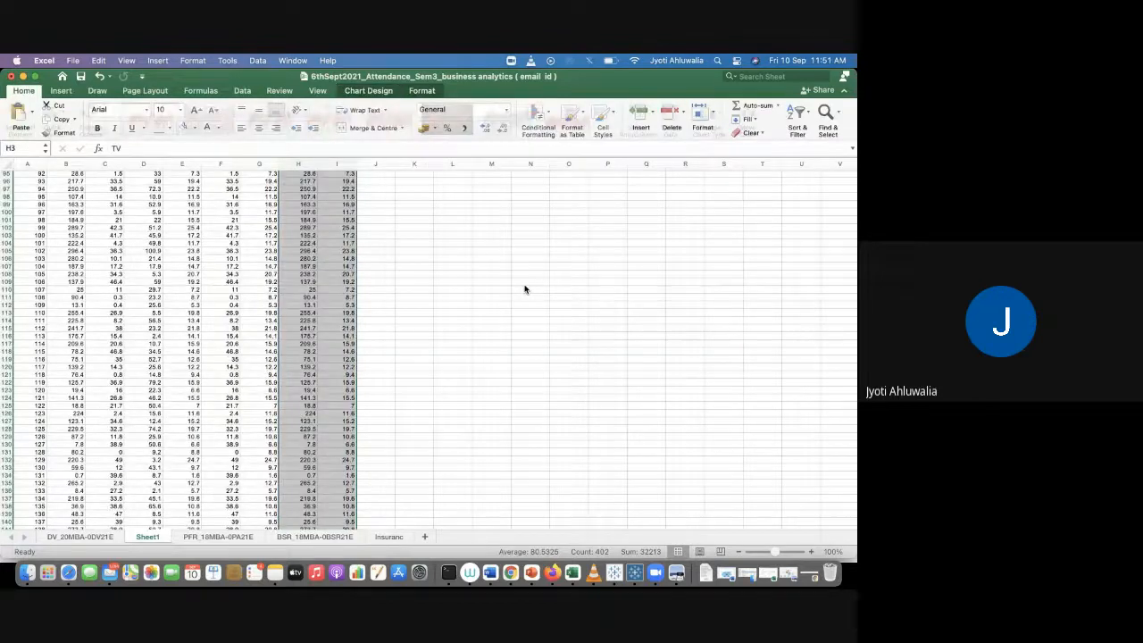
pyautogui.hscroll(5, 525, 290)
pyautogui.hscroll(-4, 525, 289)
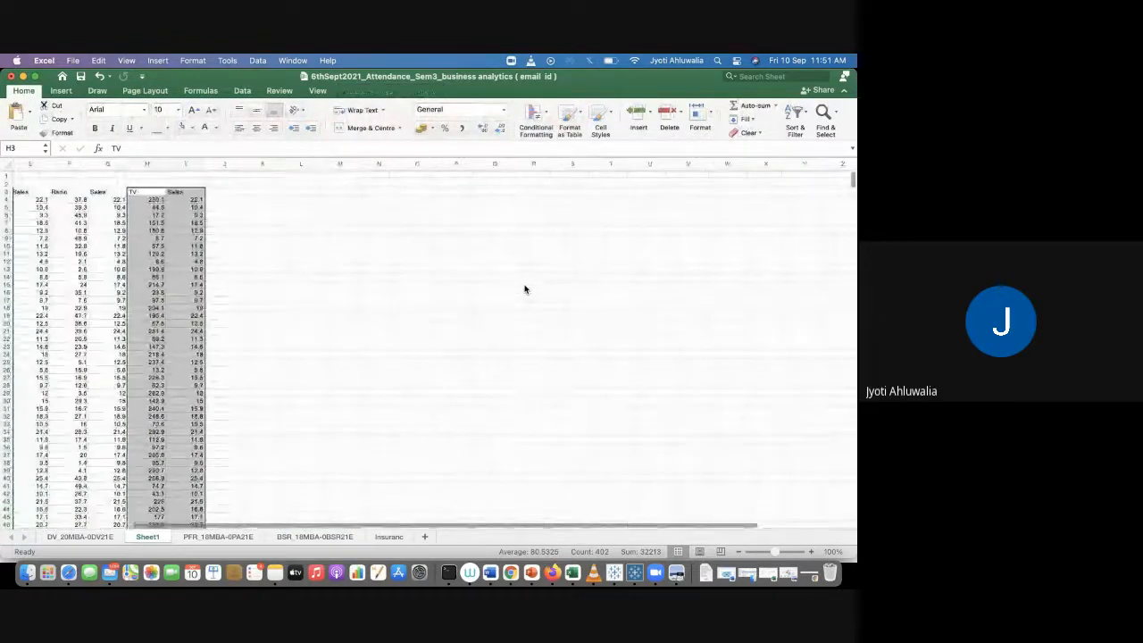
pyautogui.click(324, 349)
pyautogui.scroll(-3, 324, 349)
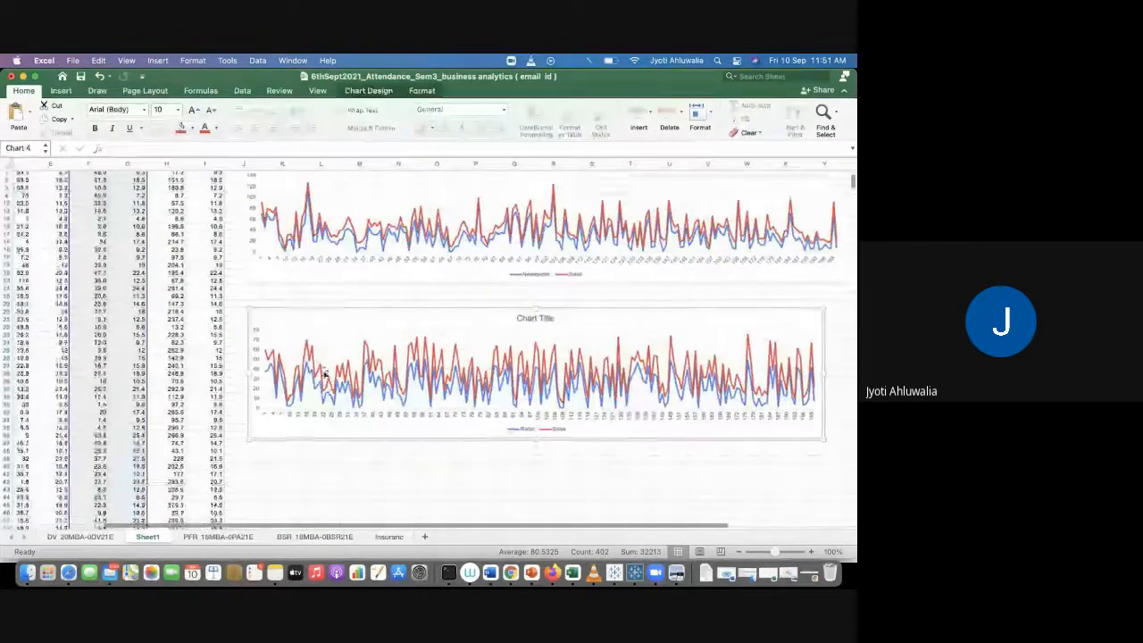
pyautogui.click(270, 440)
pyautogui.press('super+v')
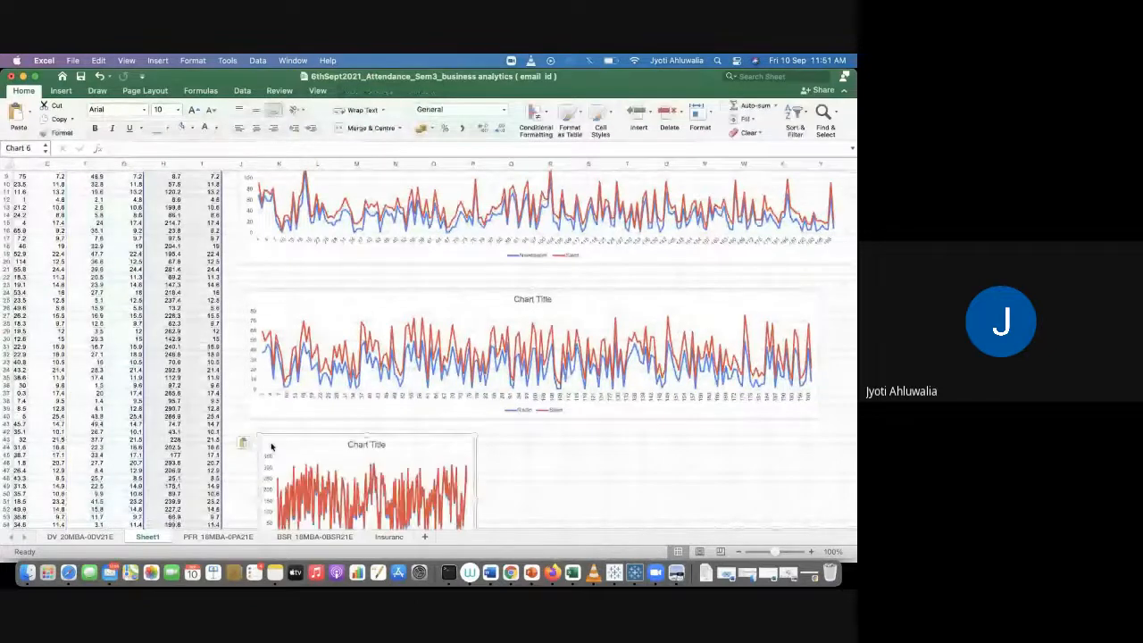
pyautogui.moveTo(478, 500); pyautogui.dragTo(812, 471)
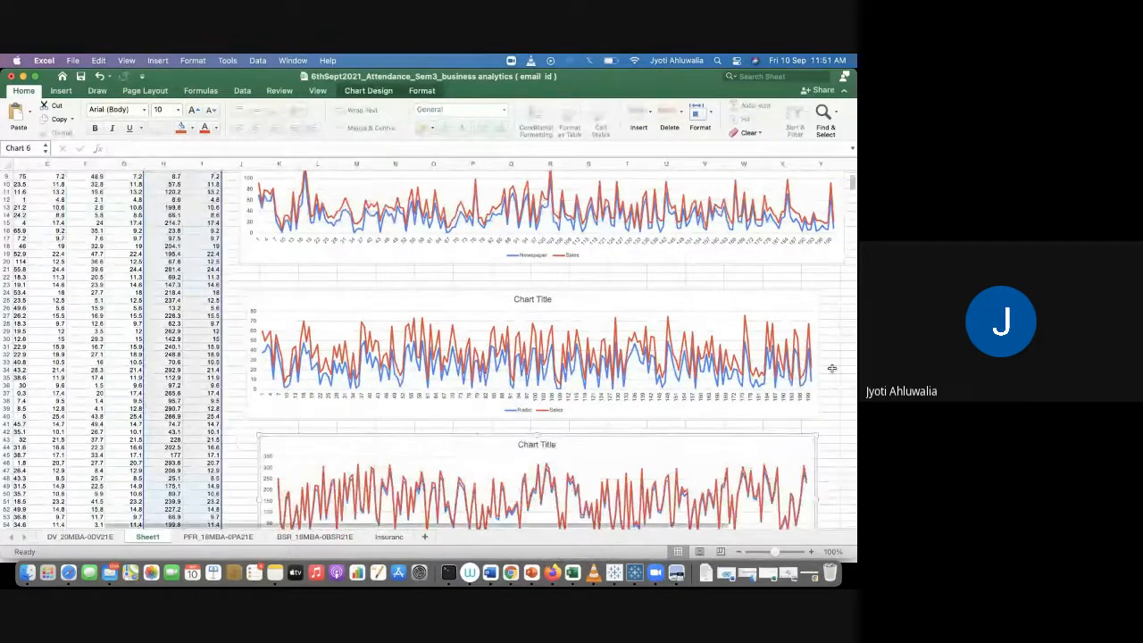
# Step: Scroll through the three Sales comparison line charts to review them
pyautogui.scroll(-2, 831, 365)
pyautogui.scroll(-3, 831, 365)
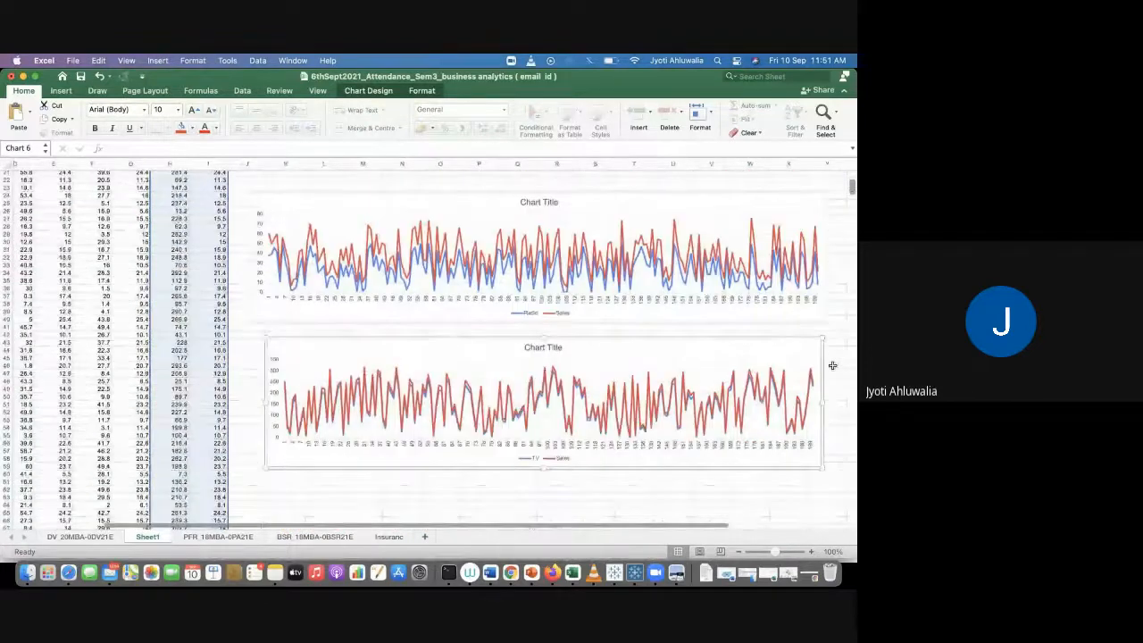
pyautogui.scroll(1, 831, 366)
pyautogui.hscroll(1, 831, 365)
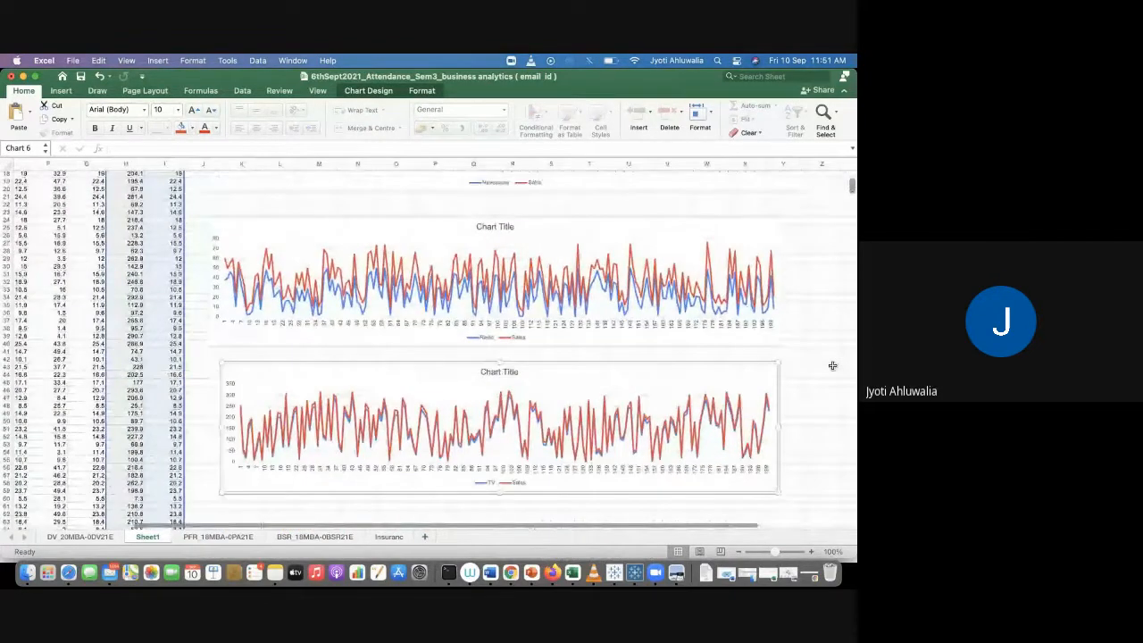
pyautogui.scroll(2, 832, 365)
pyautogui.scroll(-2, 831, 365)
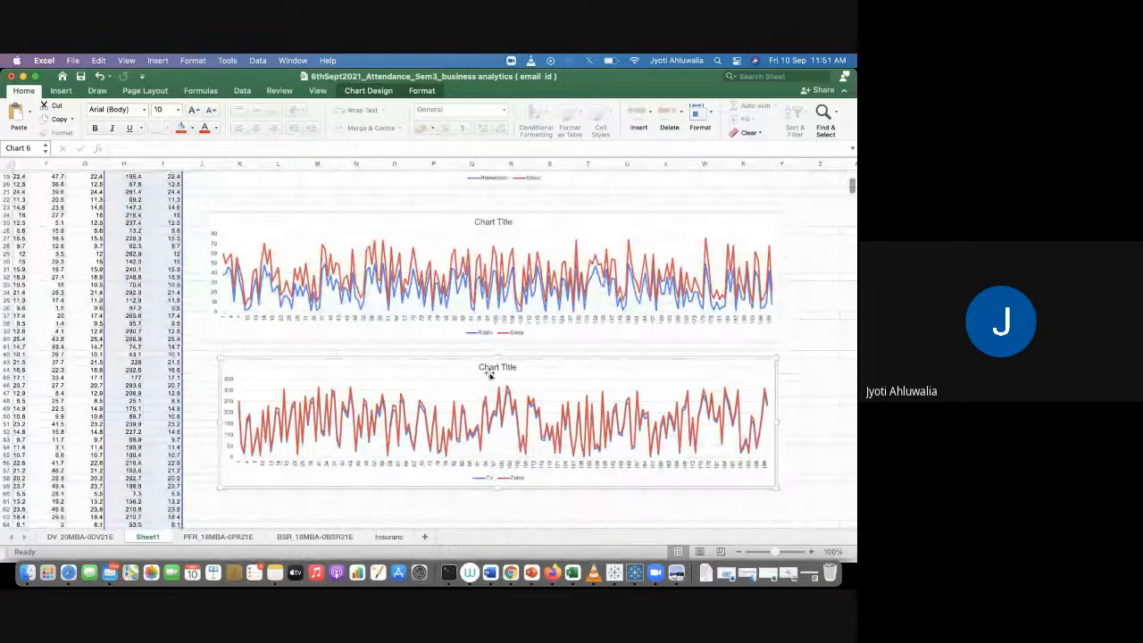
pyautogui.scroll(1, 484, 378)
pyautogui.scroll(5, 535, 349)
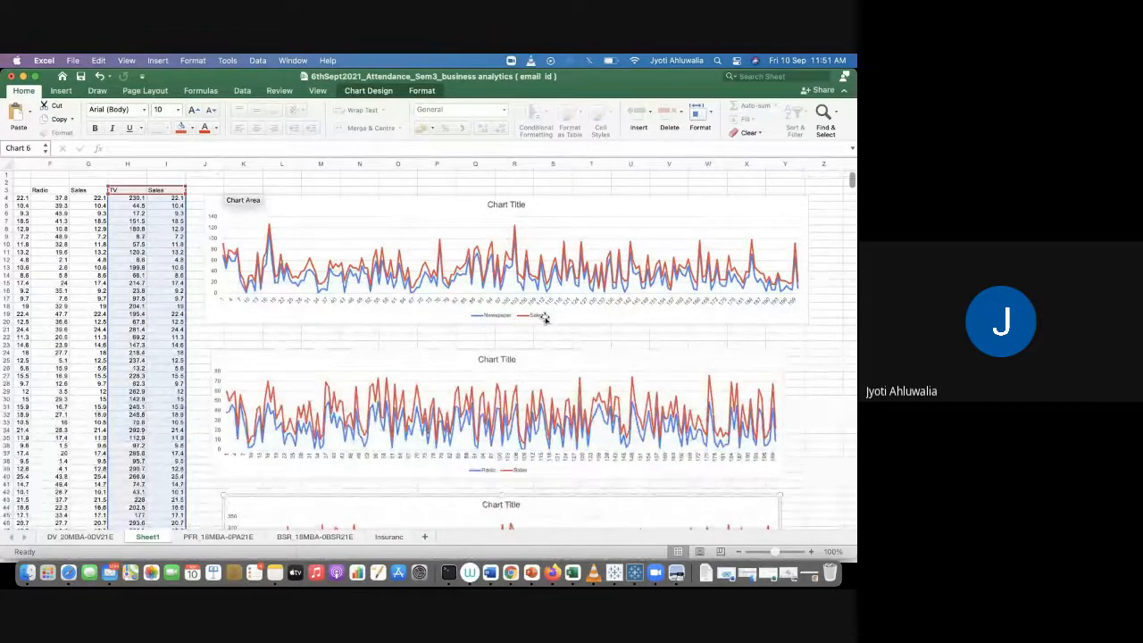
pyautogui.hscroll(-5, 542, 316)
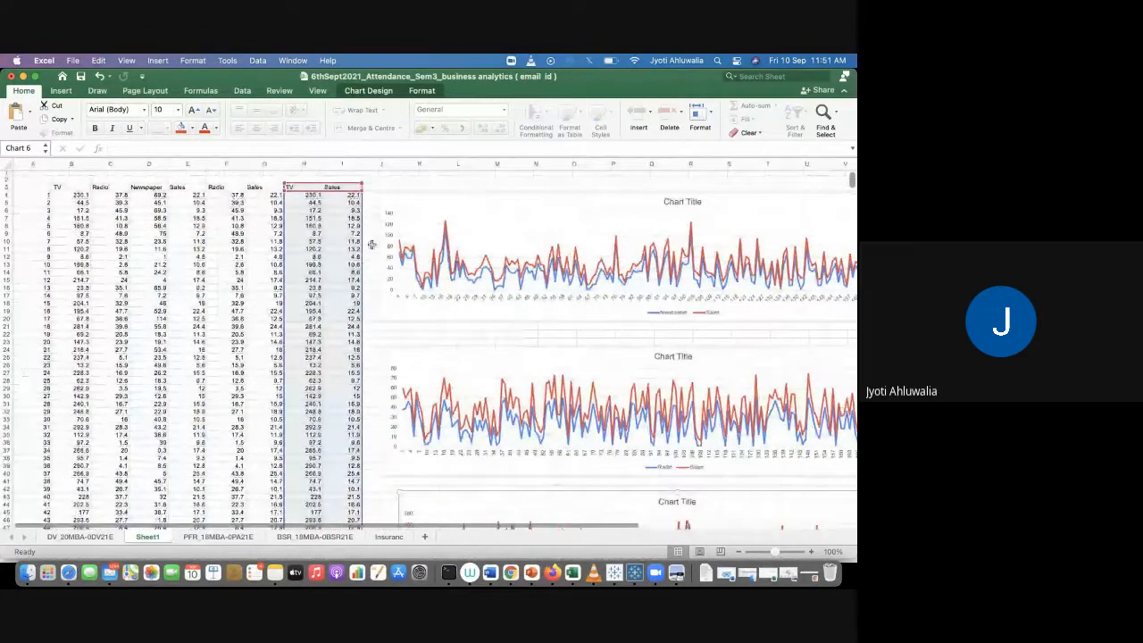
# Step: Try changing the TV and Sales chart to a scatter chart, then undo the change
pyautogui.click(61, 91)
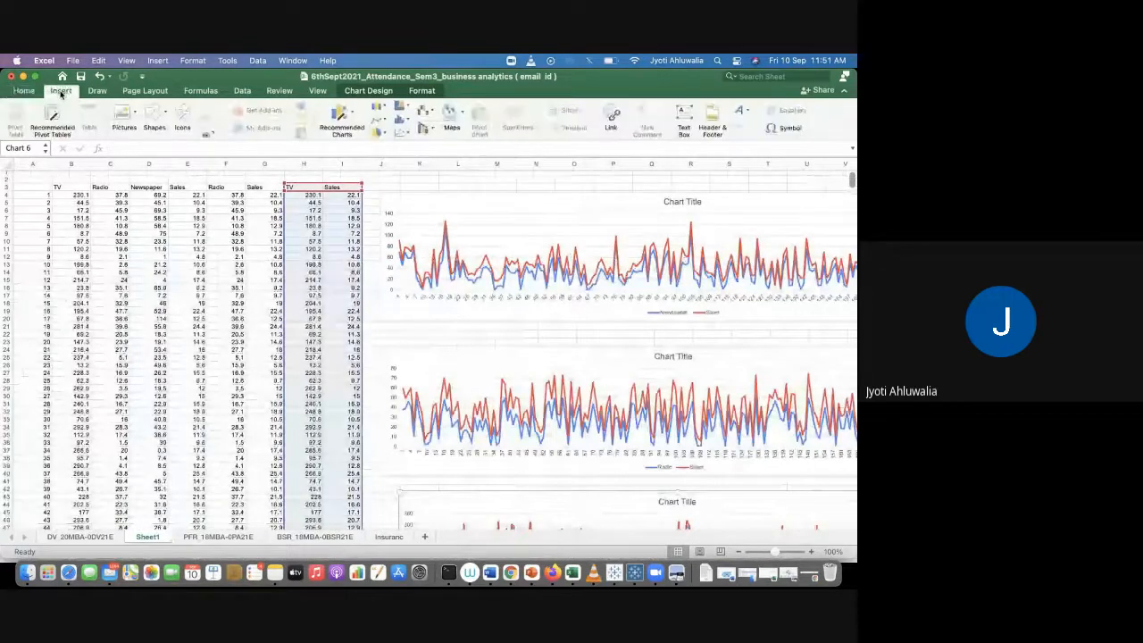
pyautogui.click(399, 132)
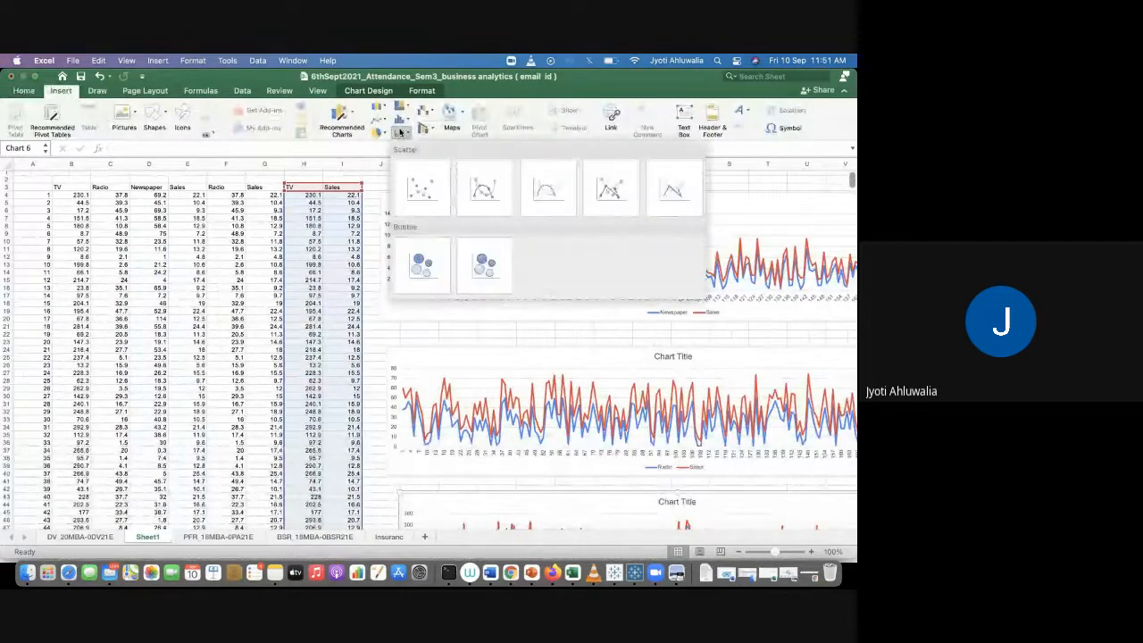
pyautogui.click(421, 184)
pyautogui.scroll(-10, 462, 334)
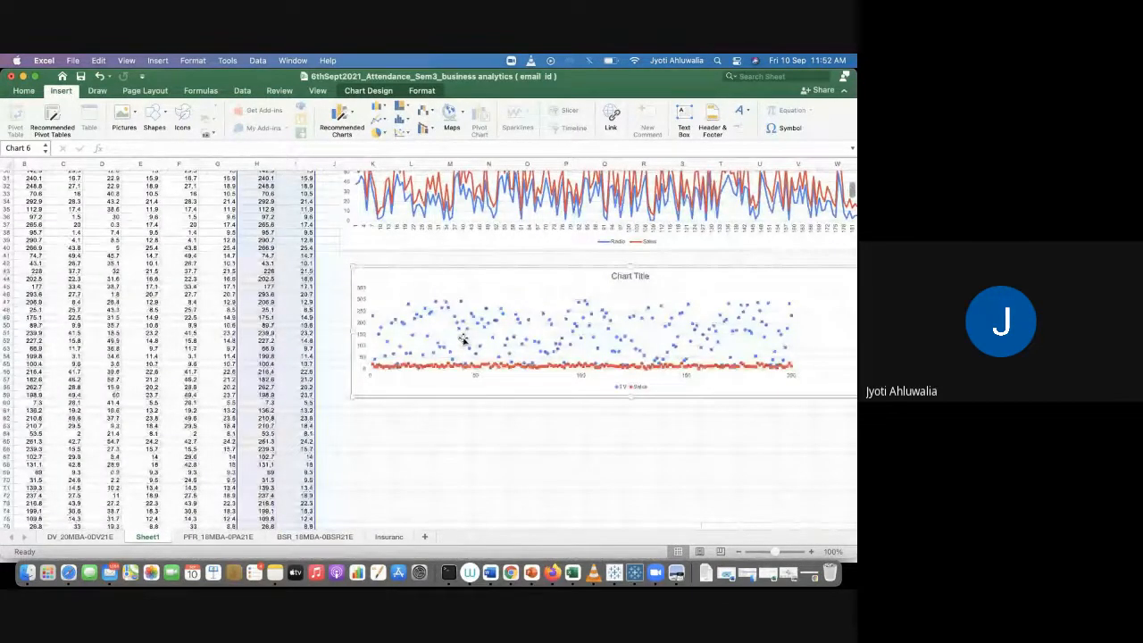
pyautogui.click(99, 77)
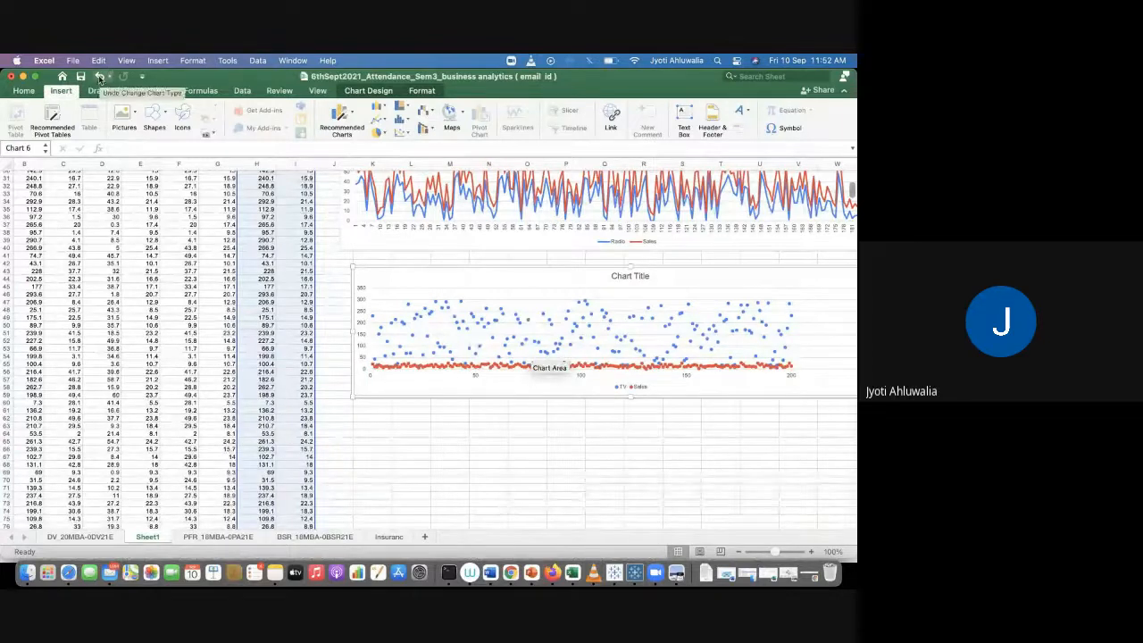
pyautogui.click(475, 417)
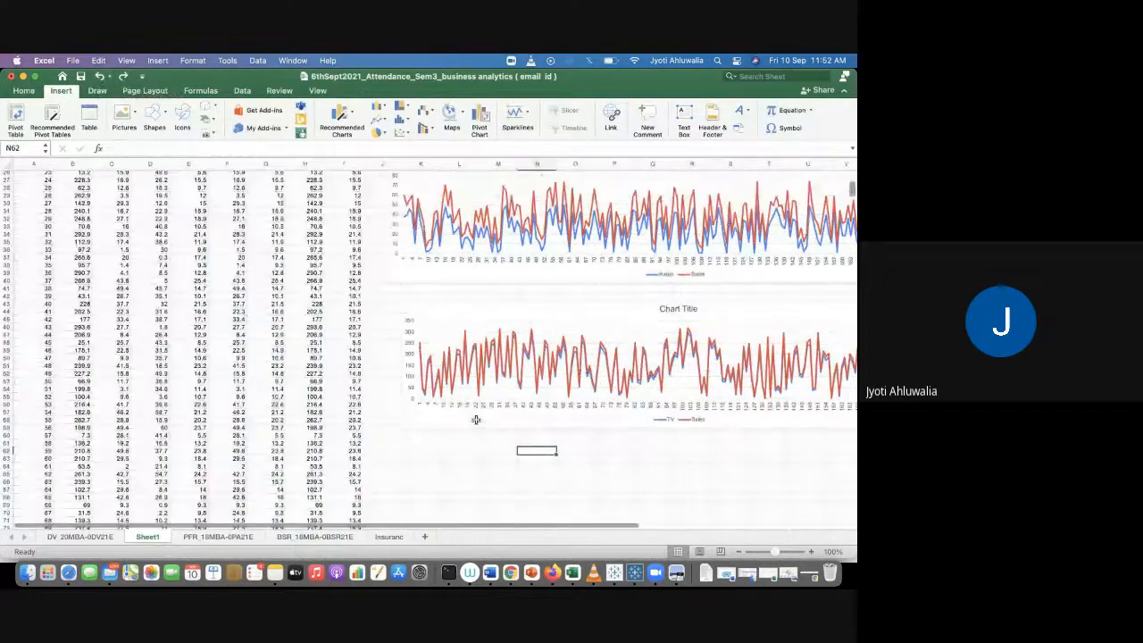
pyautogui.scroll(10, 476, 419)
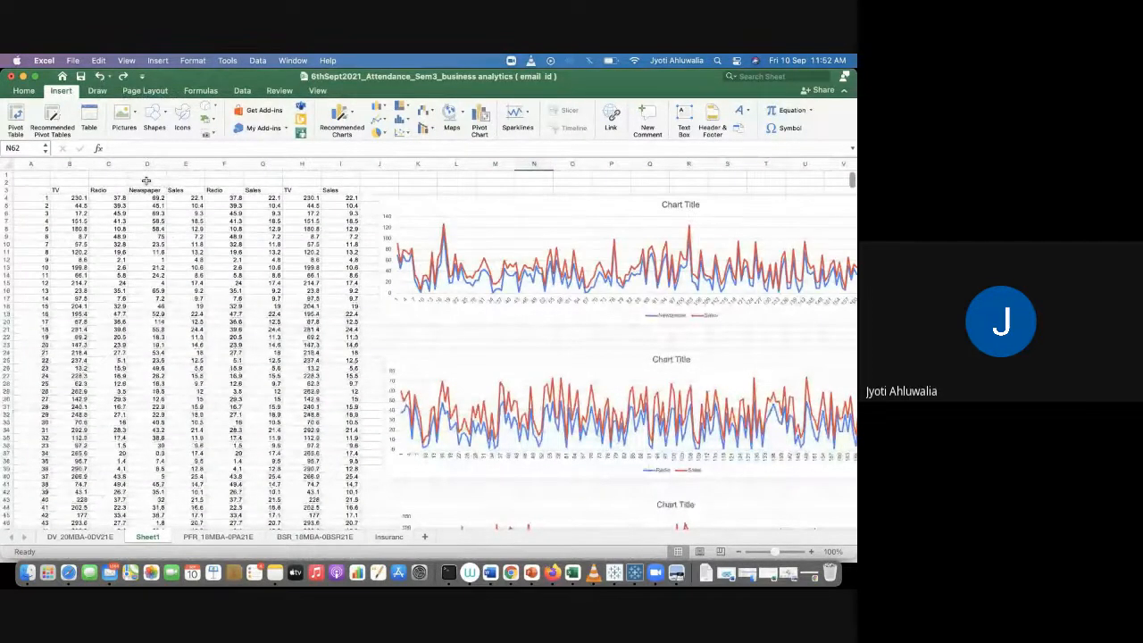
# Step: Label cell D2 above the Newspaper column as "Corr"
pyautogui.click(146, 181)
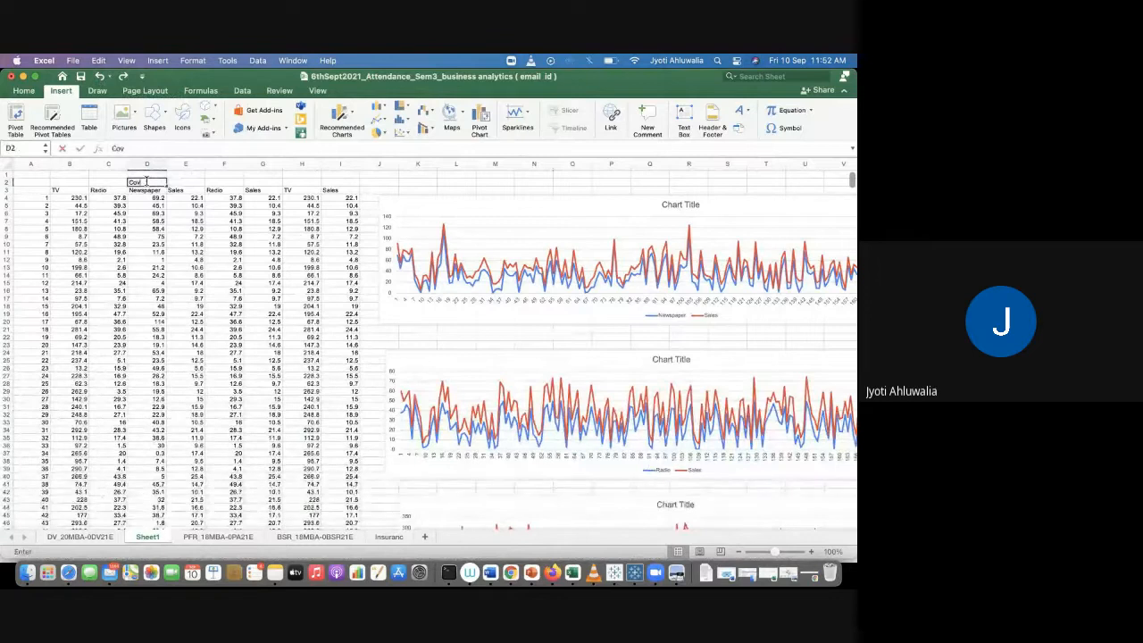
pyautogui.write('Covr')
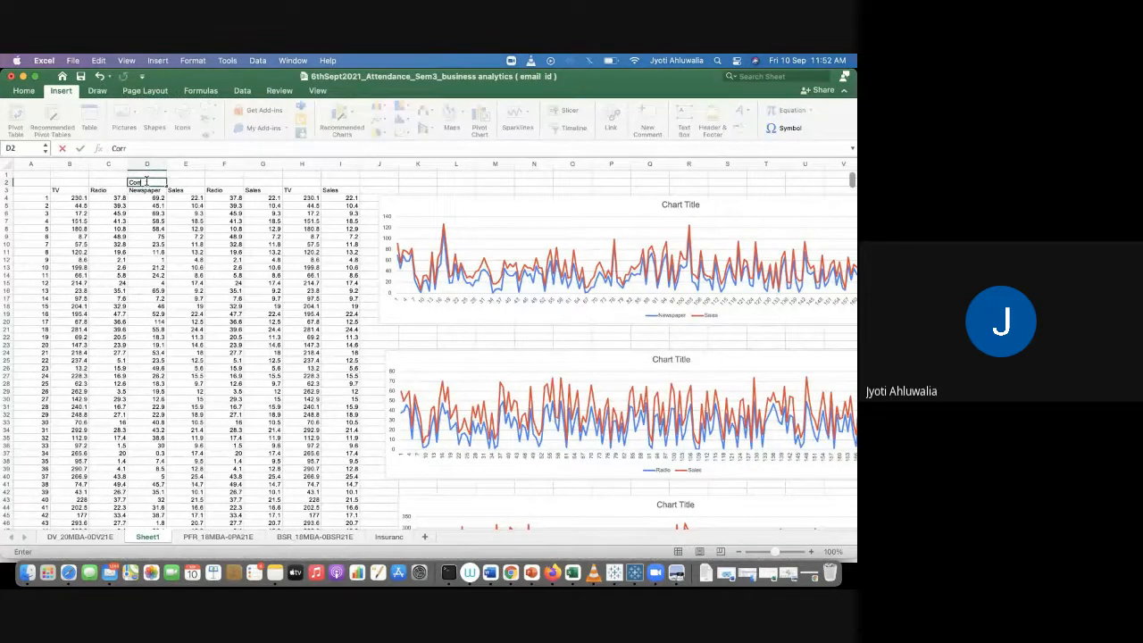
pyautogui.press('Tab')
# Step: Enter a CORREL formula in E2 correlating Newspaper D4:D203 with Sales E4:E203
pyautogui.write('=cor')
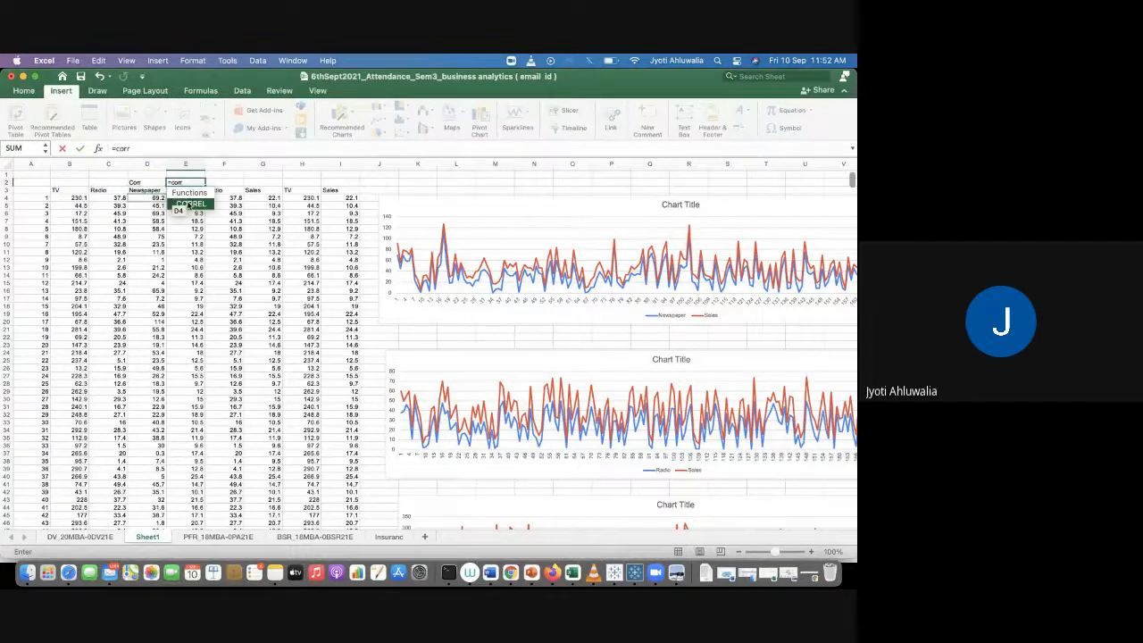
pyautogui.doubleClick(188, 204)
pyautogui.click(135, 199)
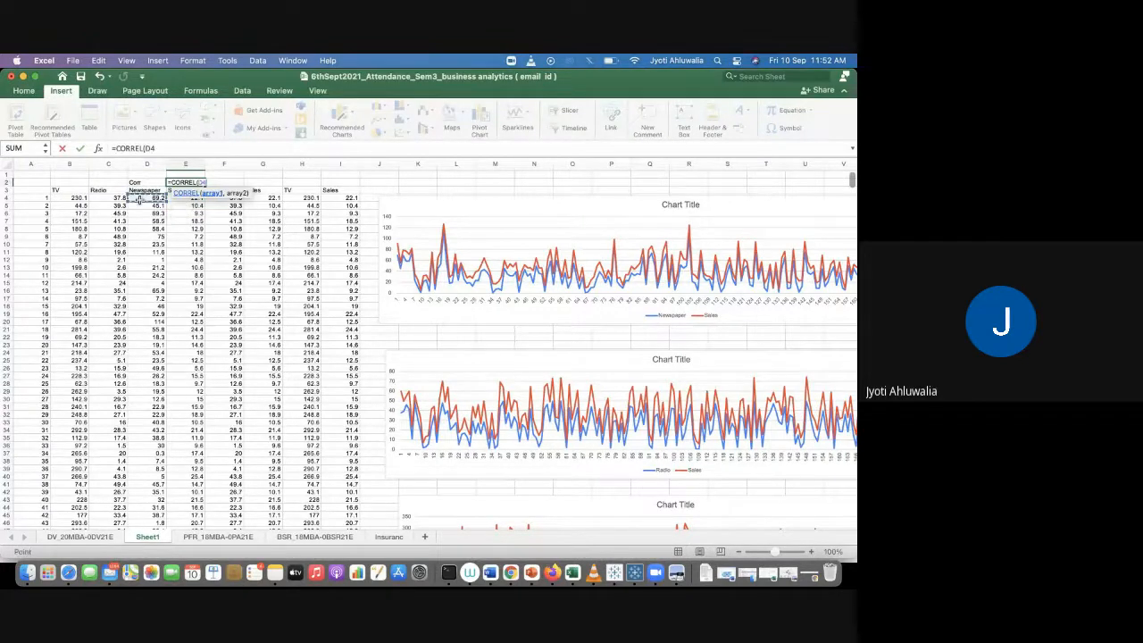
pyautogui.press('super+shift+Down')
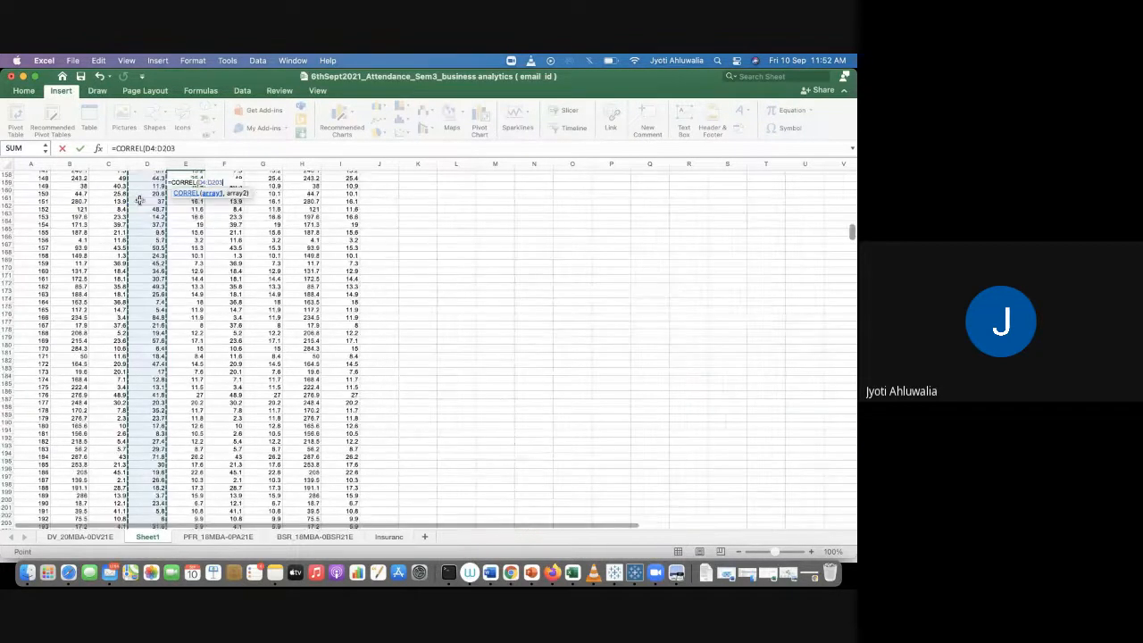
pyautogui.write(',')
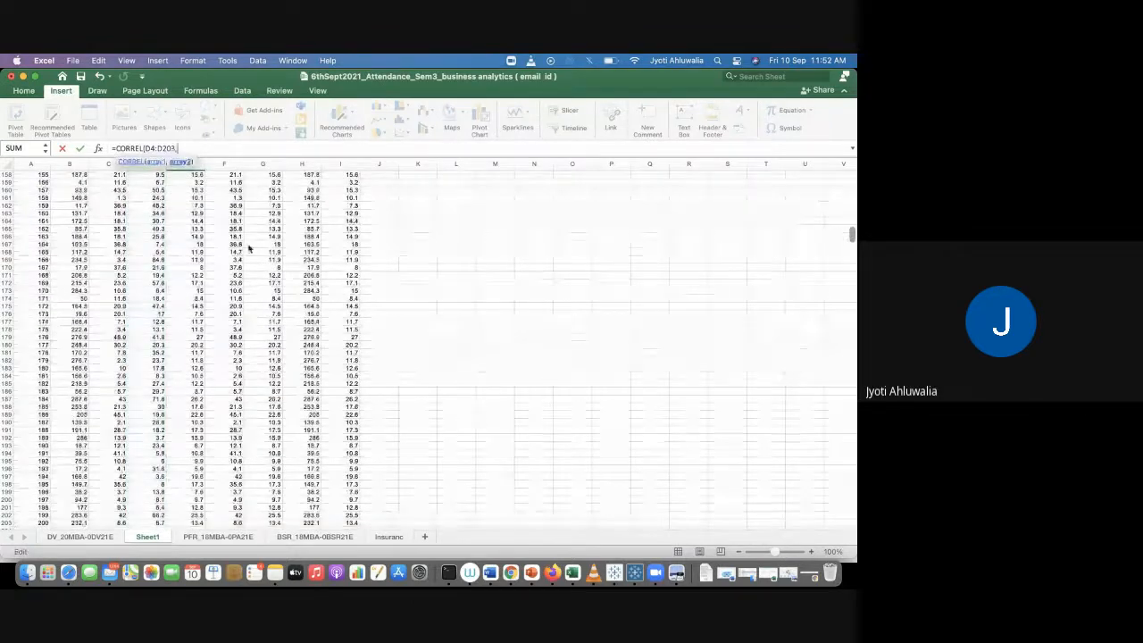
pyautogui.scroll(3, 256, 277)
pyautogui.scroll(20, 256, 277)
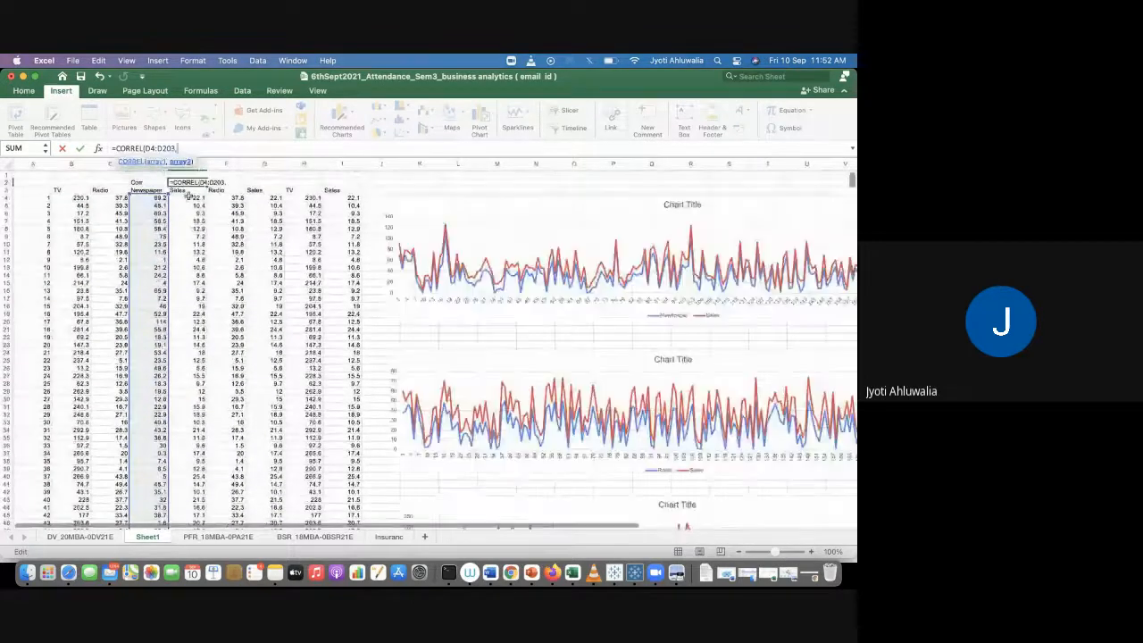
pyautogui.click(189, 198)
pyautogui.press('super+shift+Down')
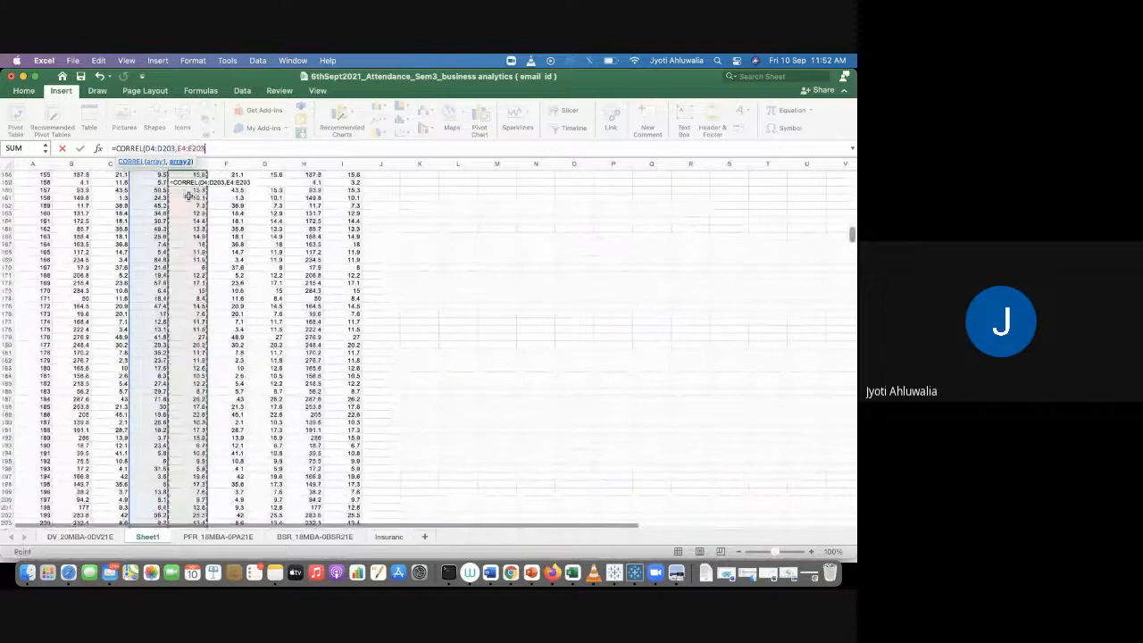
pyautogui.press('Return')
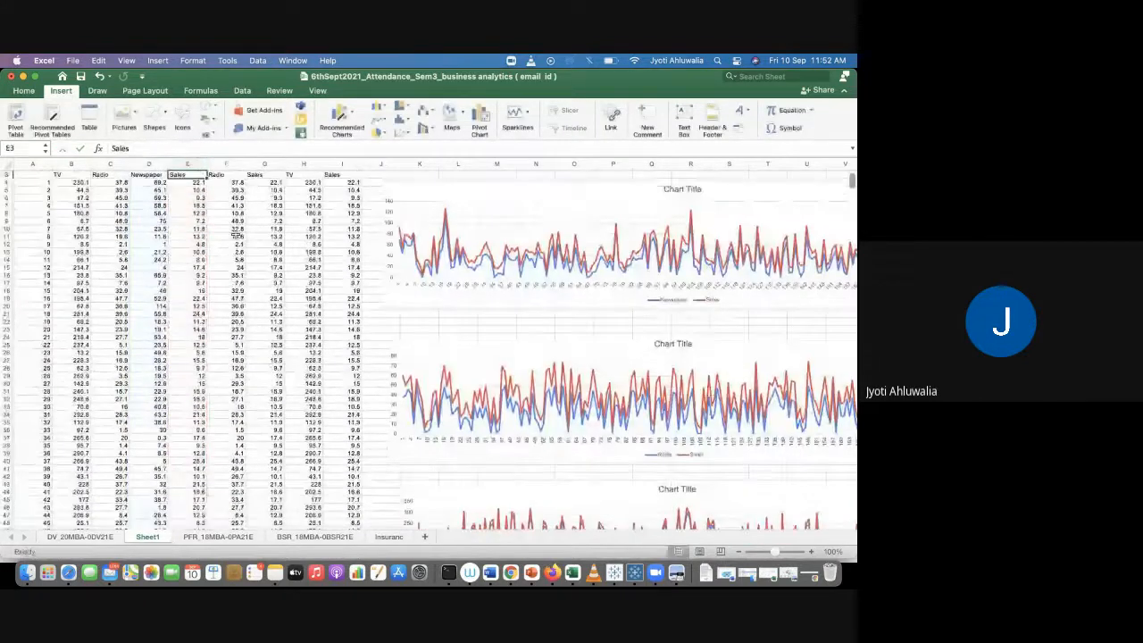
# Step: Fill the correlation formula across to G2 for Radio and Sales, clearing the extra copy in F2
pyautogui.click(190, 182)
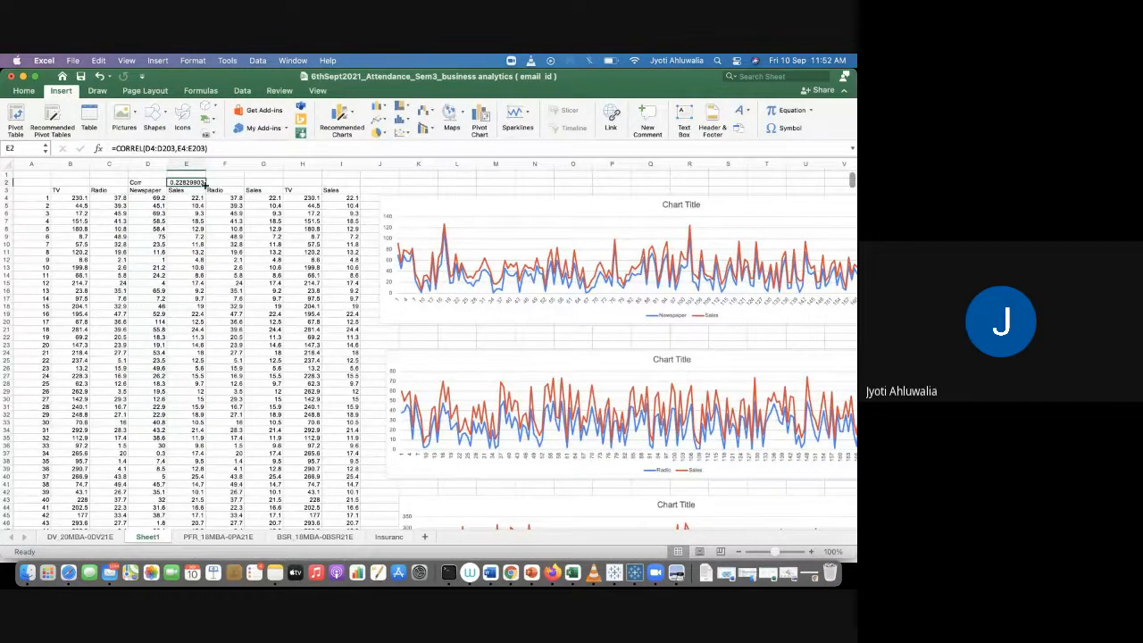
pyautogui.moveTo(204, 185); pyautogui.dragTo(266, 185)
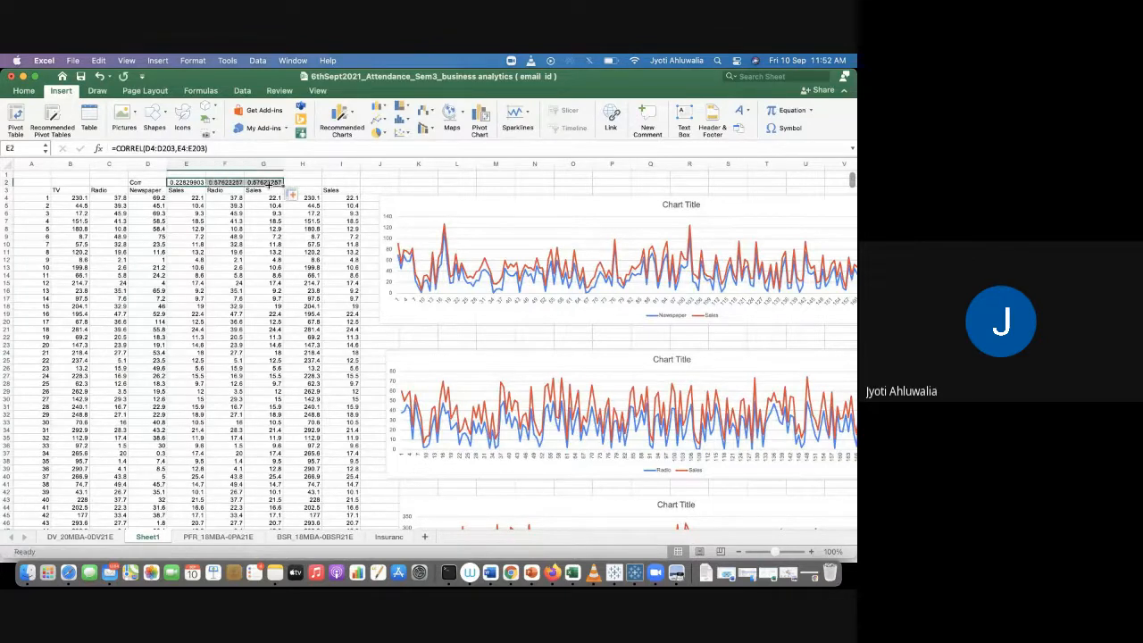
pyautogui.click(228, 220)
pyautogui.click(233, 182)
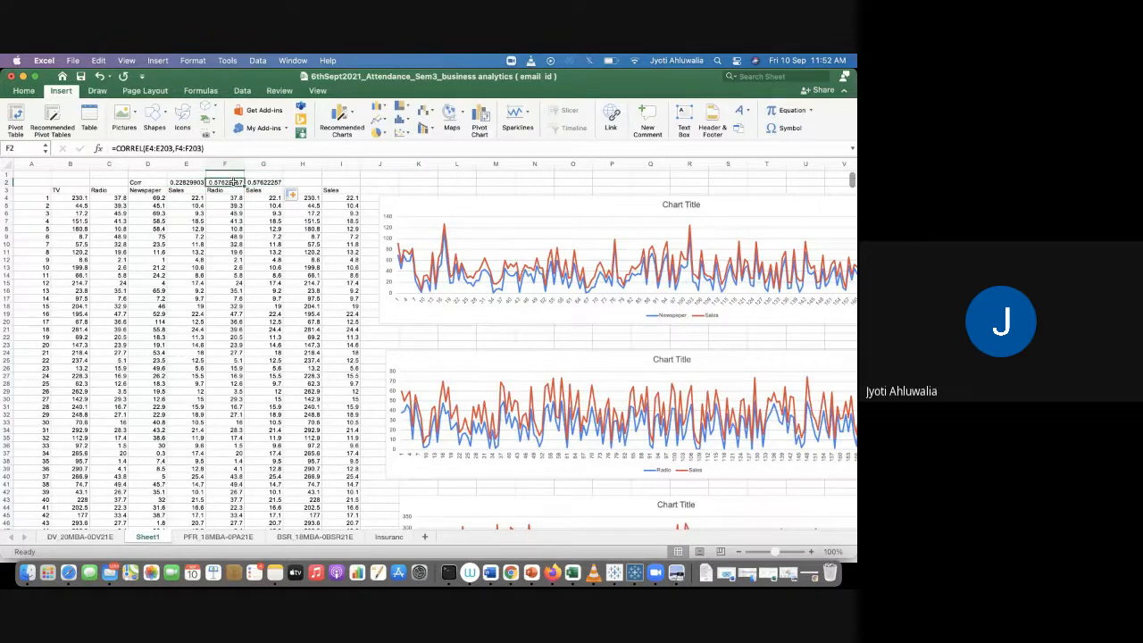
pyautogui.press('Delete')
pyautogui.click(265, 183)
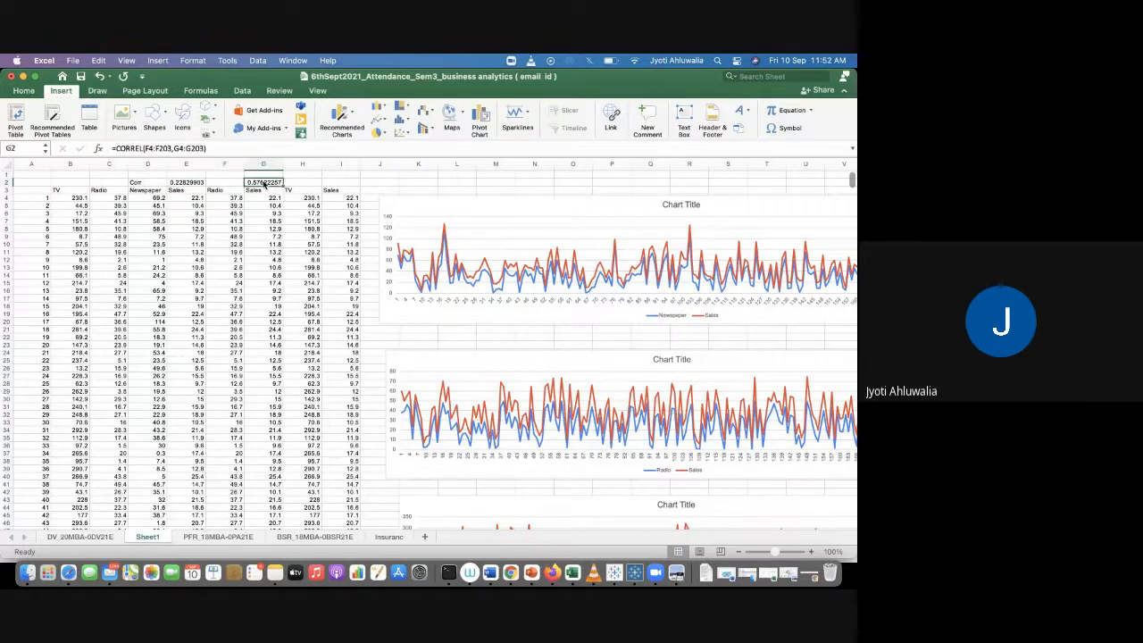
pyautogui.click(215, 149)
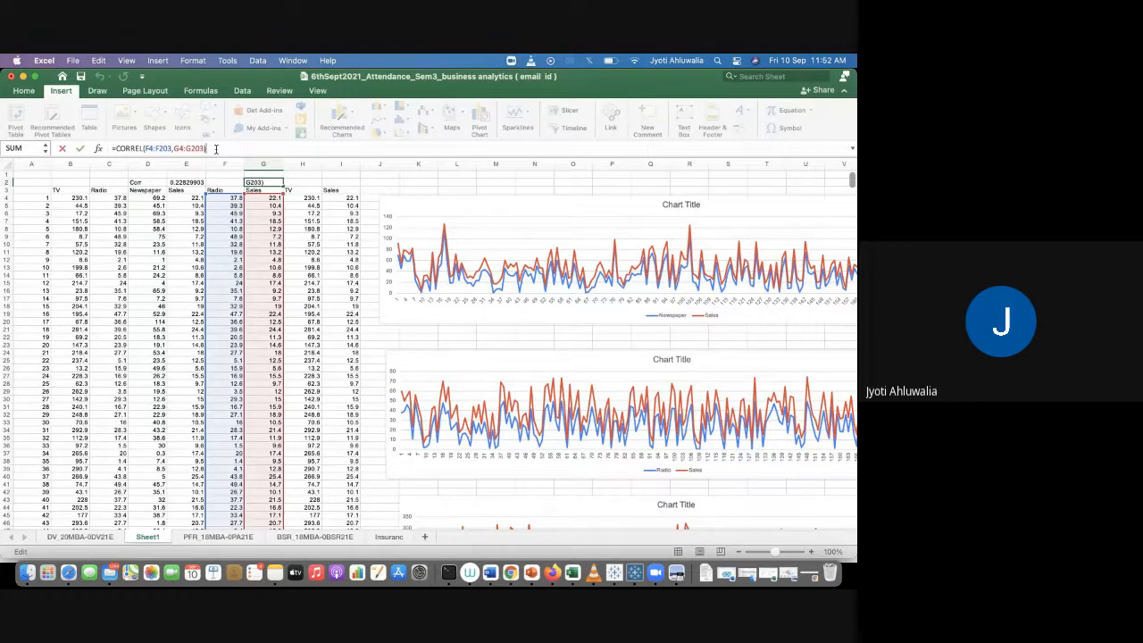
pyautogui.press('Return')
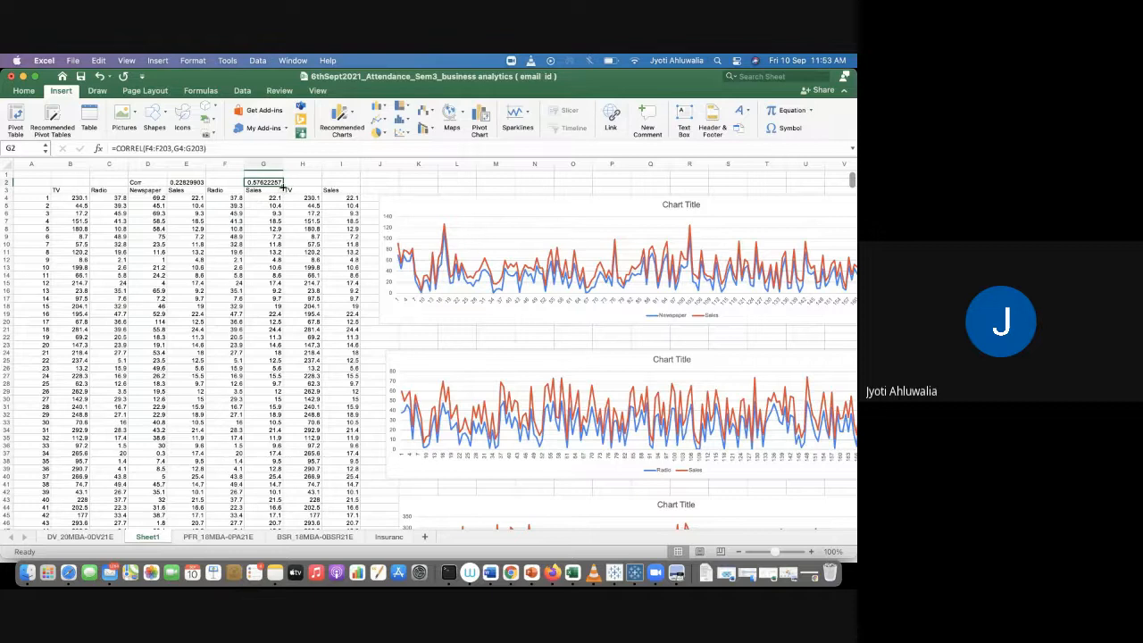
# Step: Fill the correlation formula across to I2 for TV and Sales, clearing the extra copy in H2
pyautogui.moveTo(283, 186); pyautogui.dragTo(347, 183)
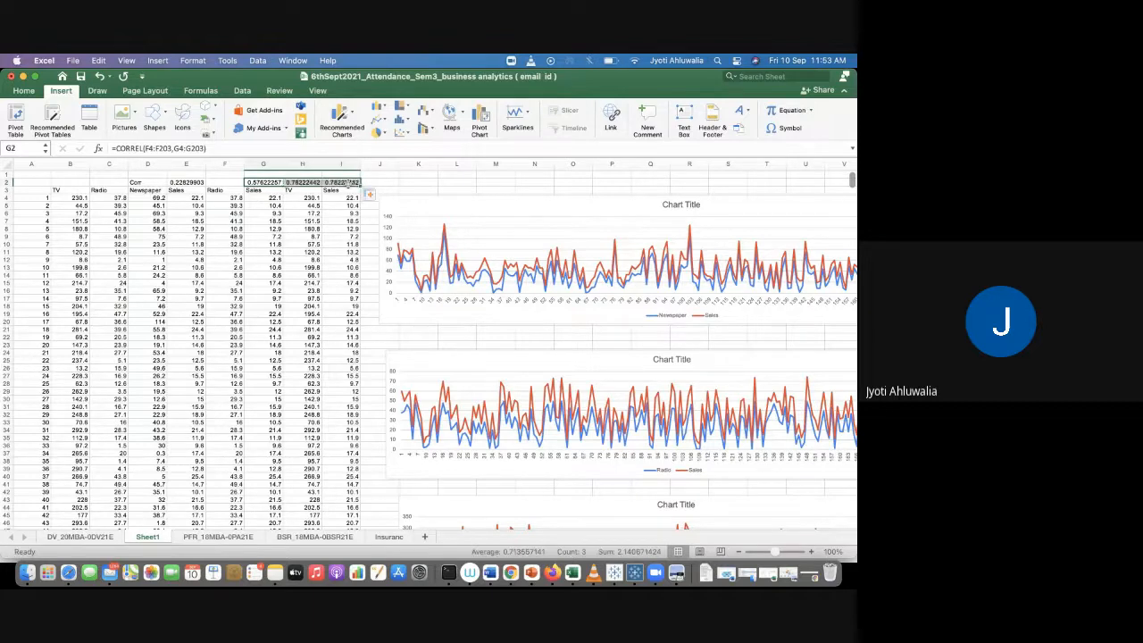
pyautogui.click(303, 183)
pyautogui.press('Delete')
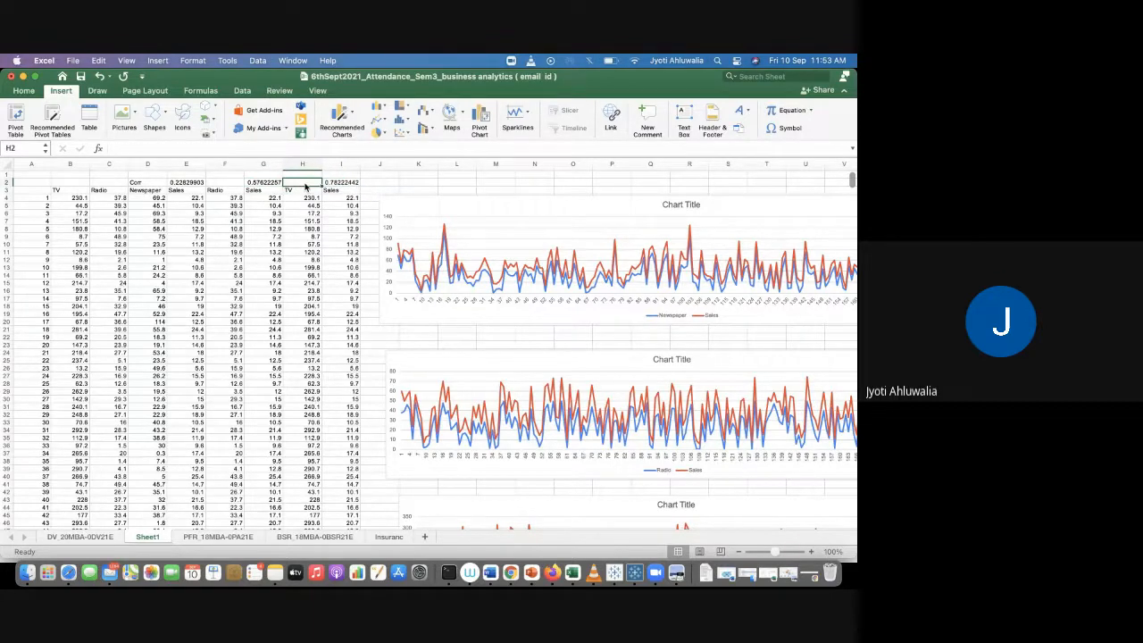
pyautogui.click(305, 187)
pyautogui.click(354, 183)
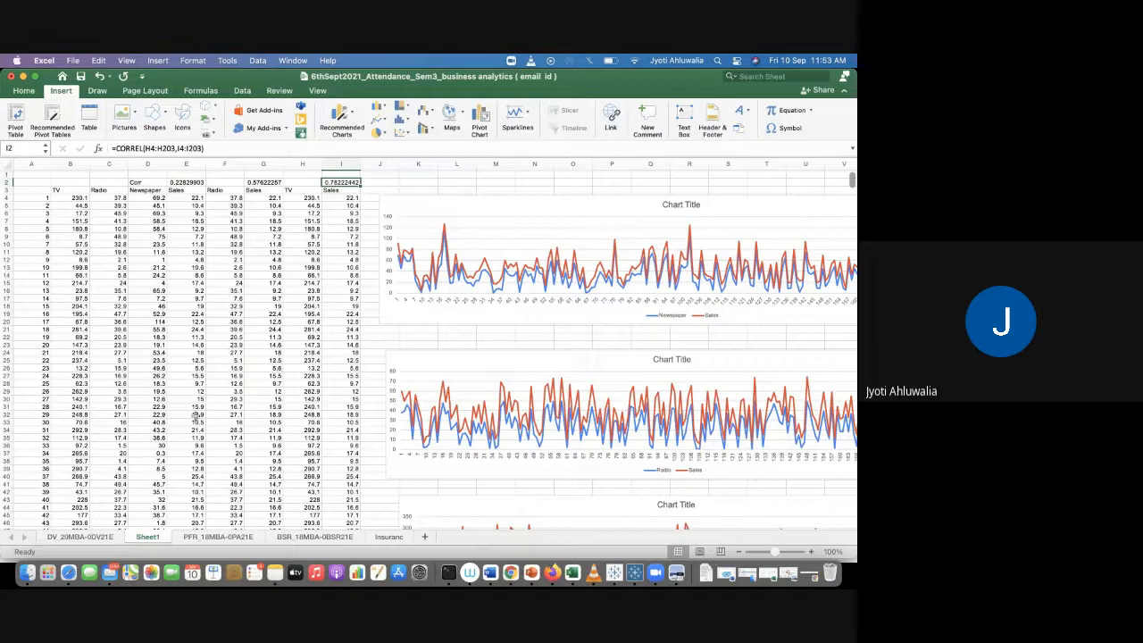
# Step: Copy the entire Excel sheet and paste it into a new sheet of the Advertising spreadsheet in Google Sheets
pyautogui.click(5, 165)
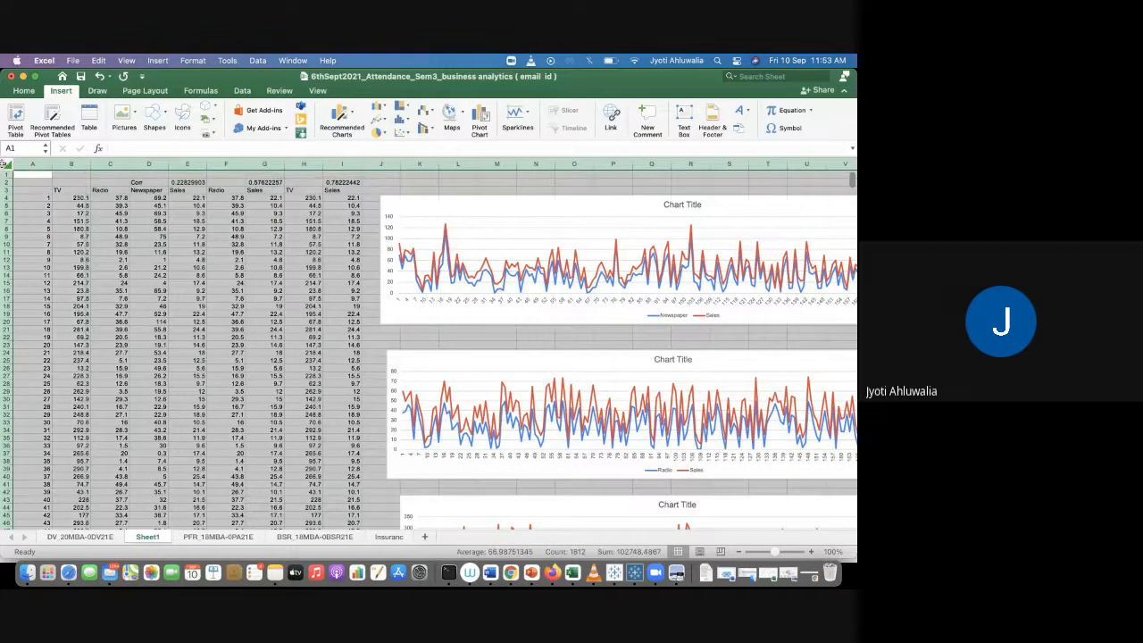
pyautogui.press('super+c')
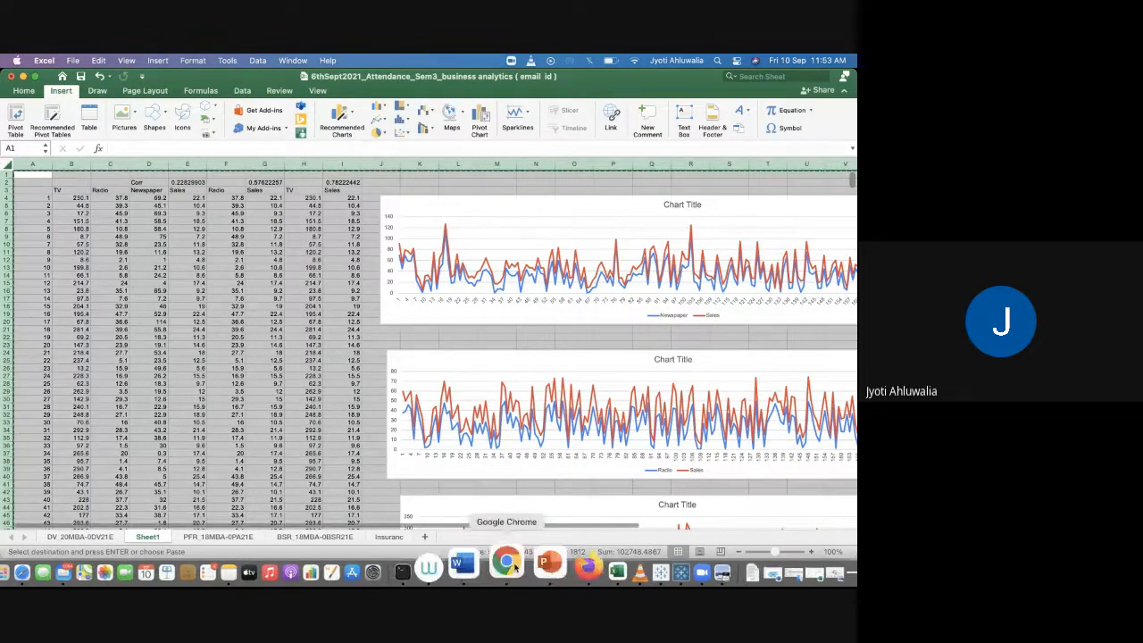
pyautogui.click(514, 565)
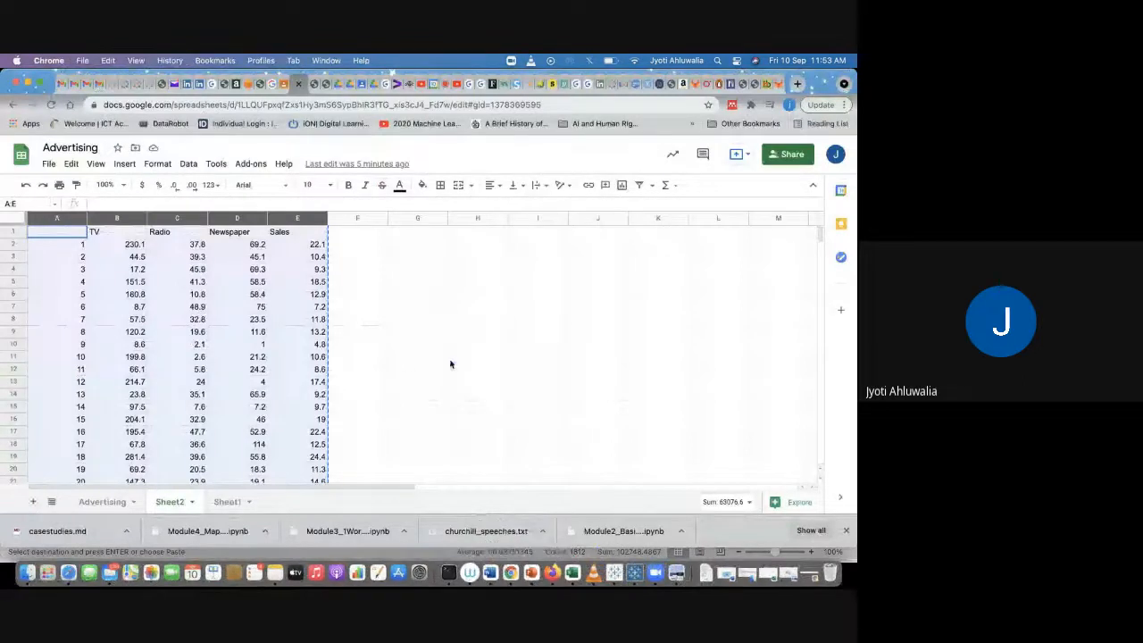
pyautogui.click(452, 361)
pyautogui.click(33, 502)
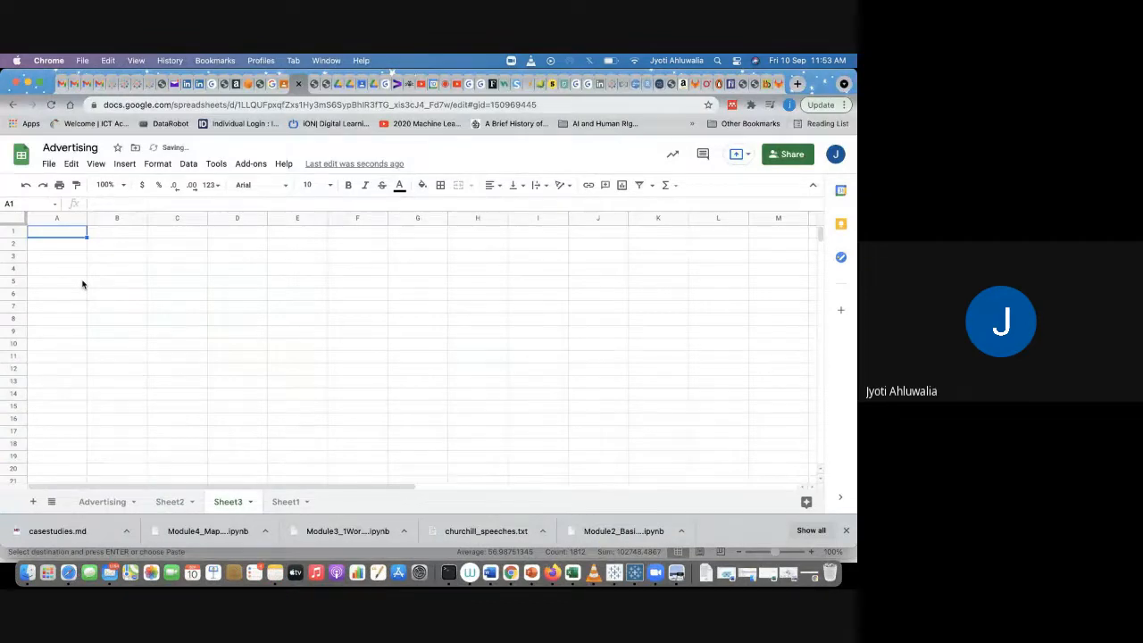
pyautogui.press('super+v')
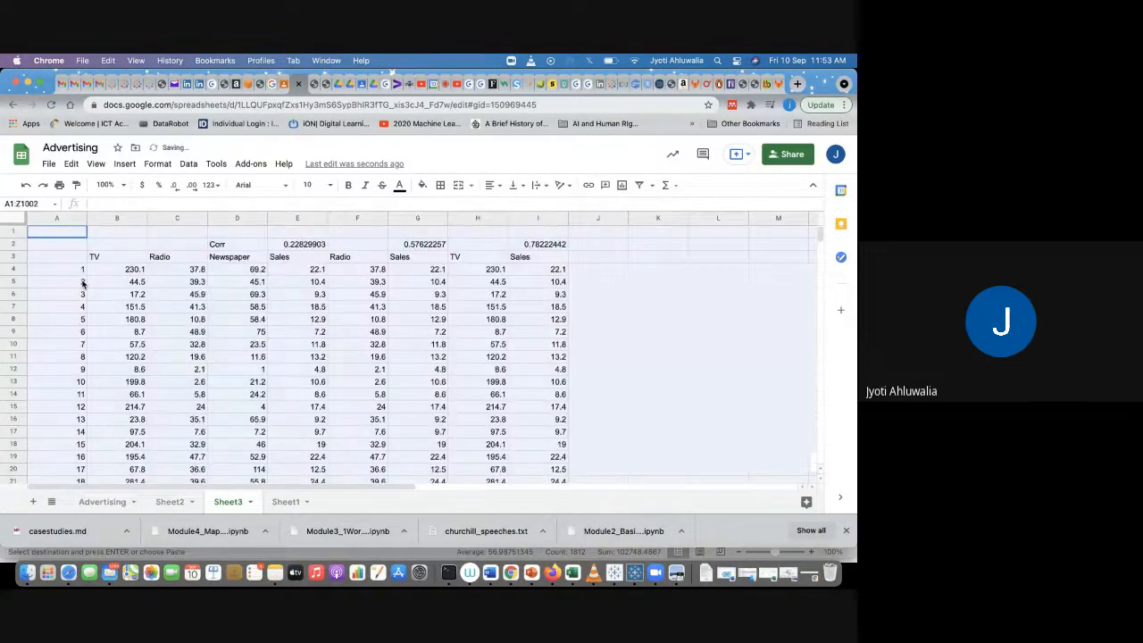
# Step: Inspect the pasted data and correlation values across the new sheet
pyautogui.click(662, 246)
pyautogui.hscroll(5, 686, 346)
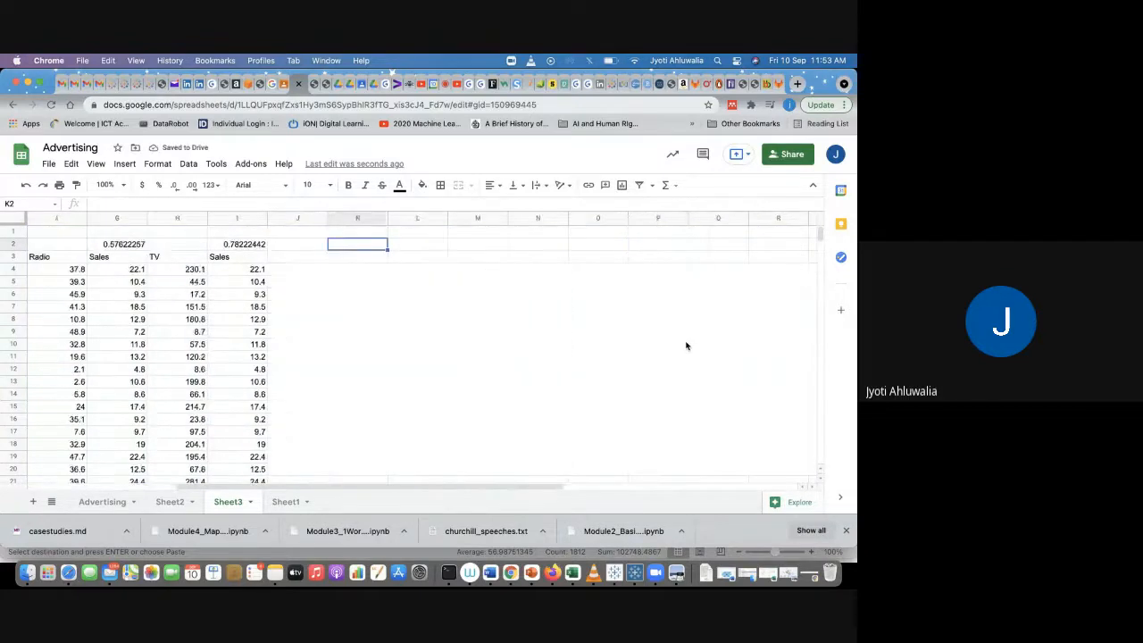
pyautogui.scroll(-2, 685, 346)
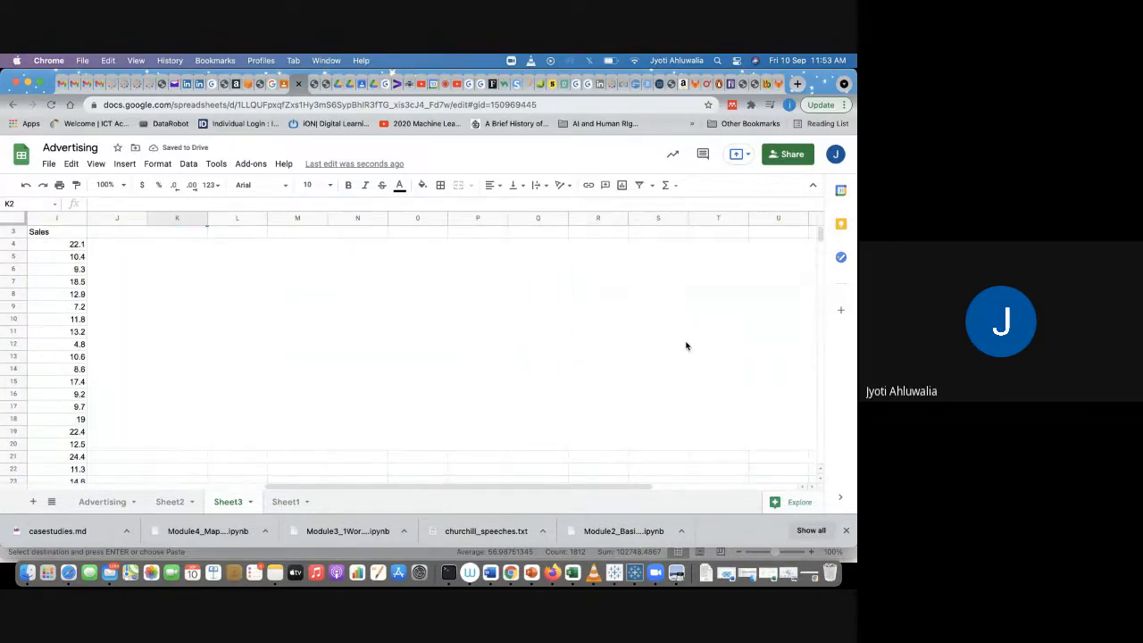
pyautogui.click(477, 468)
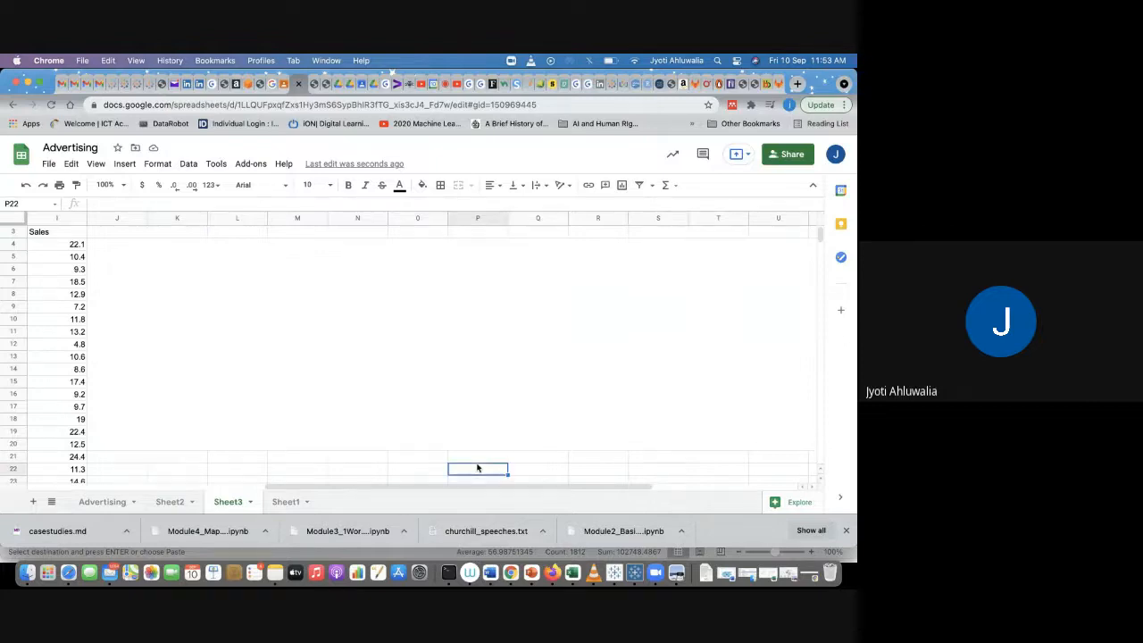
pyautogui.click(452, 330)
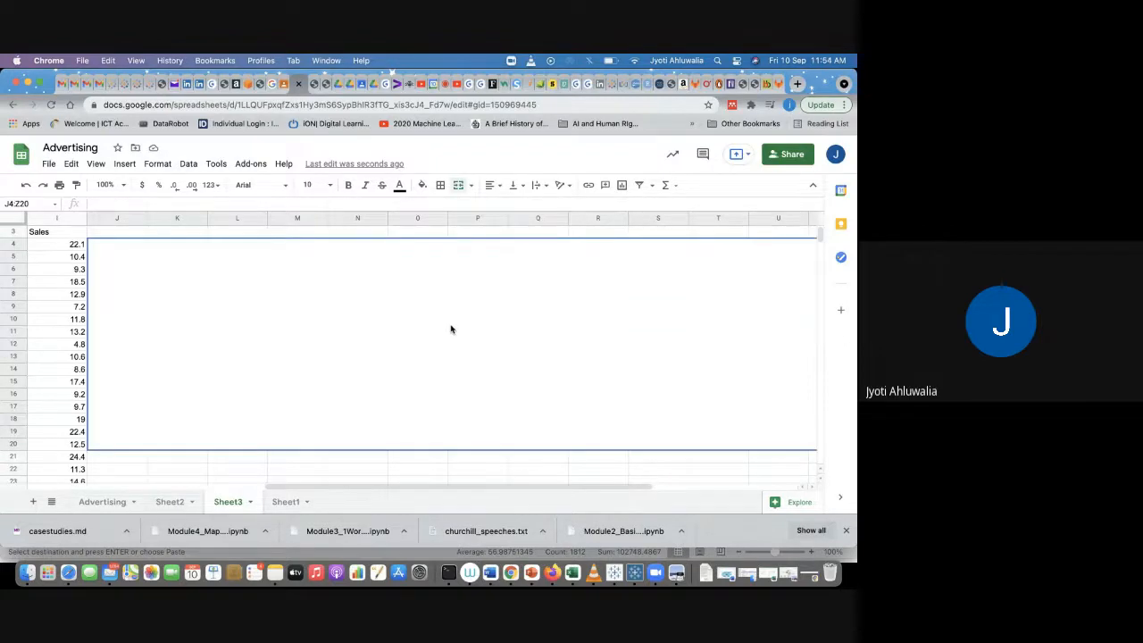
pyautogui.hscroll(-4, 451, 329)
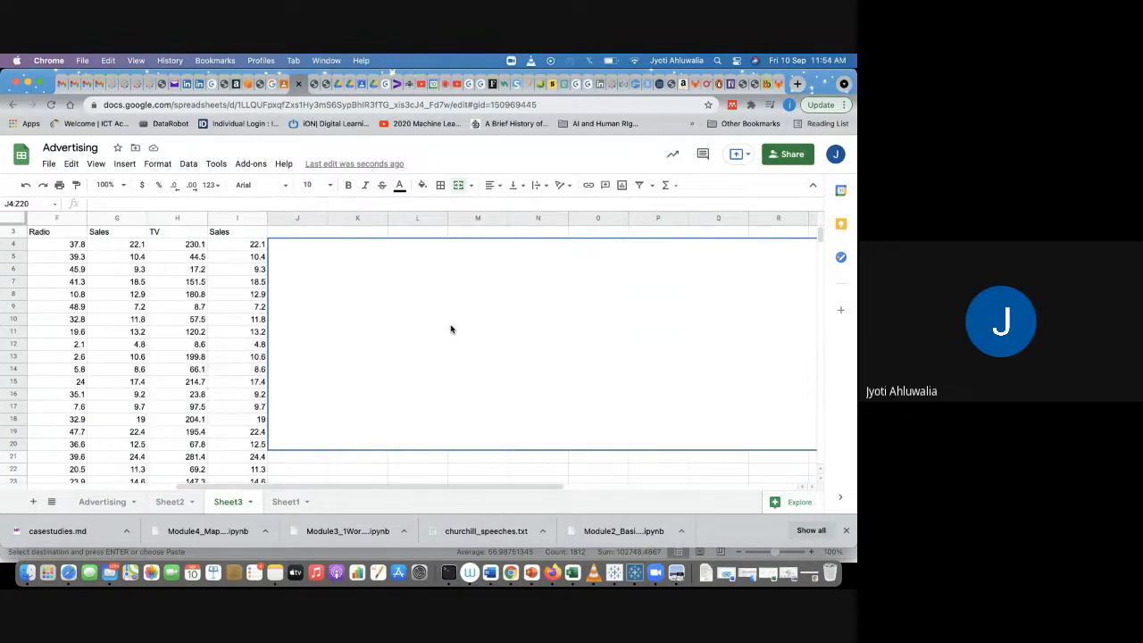
pyautogui.hscroll(-4, 451, 330)
pyautogui.hscroll(4, 451, 329)
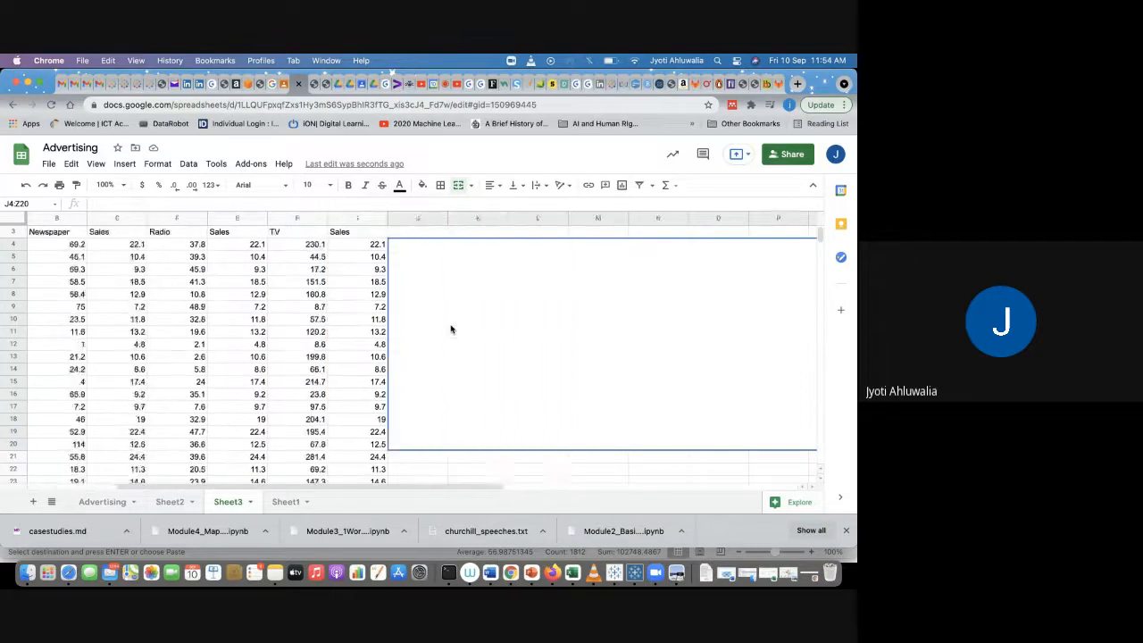
# Step: Return to Excel and shrink the Newspaper vs Sales line chart slightly
pyautogui.press('super+Tab')
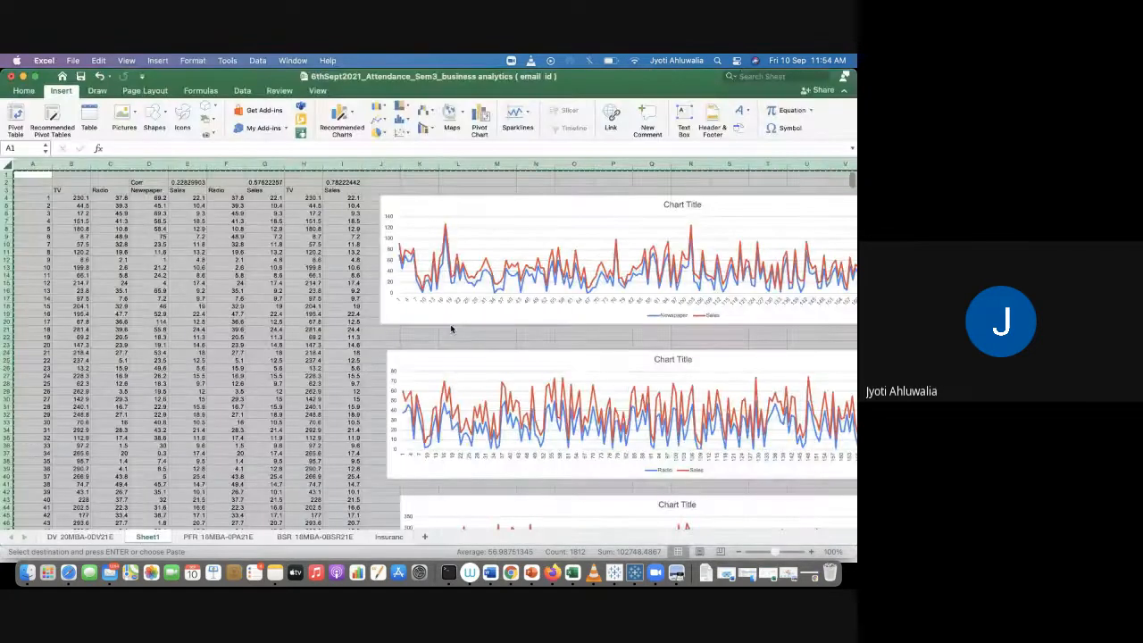
pyautogui.click(452, 335)
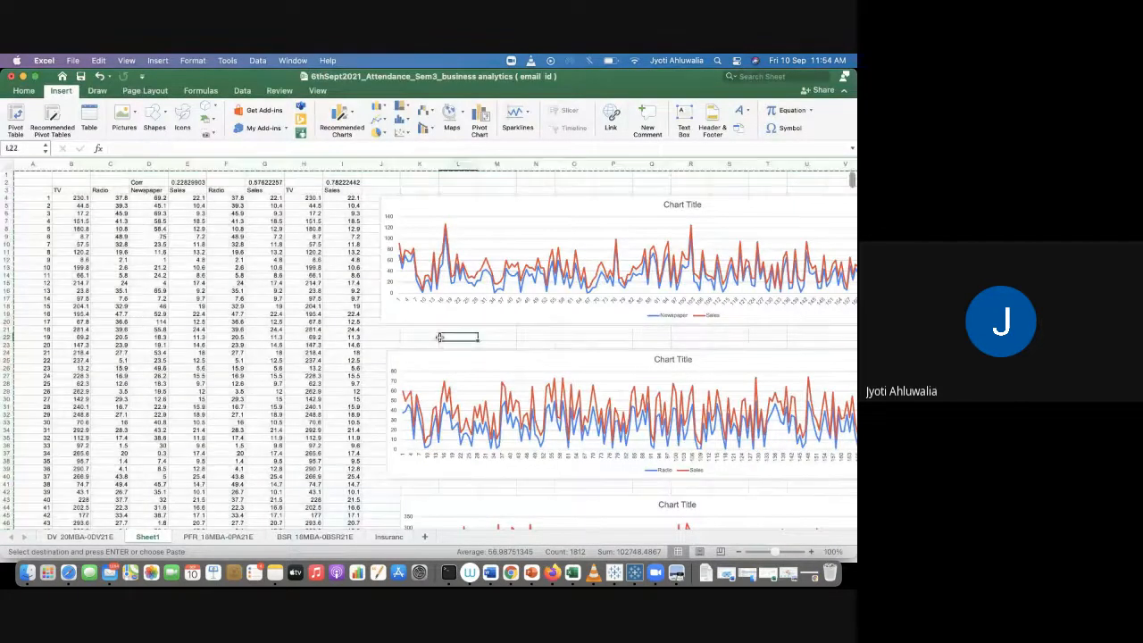
pyautogui.click(448, 196)
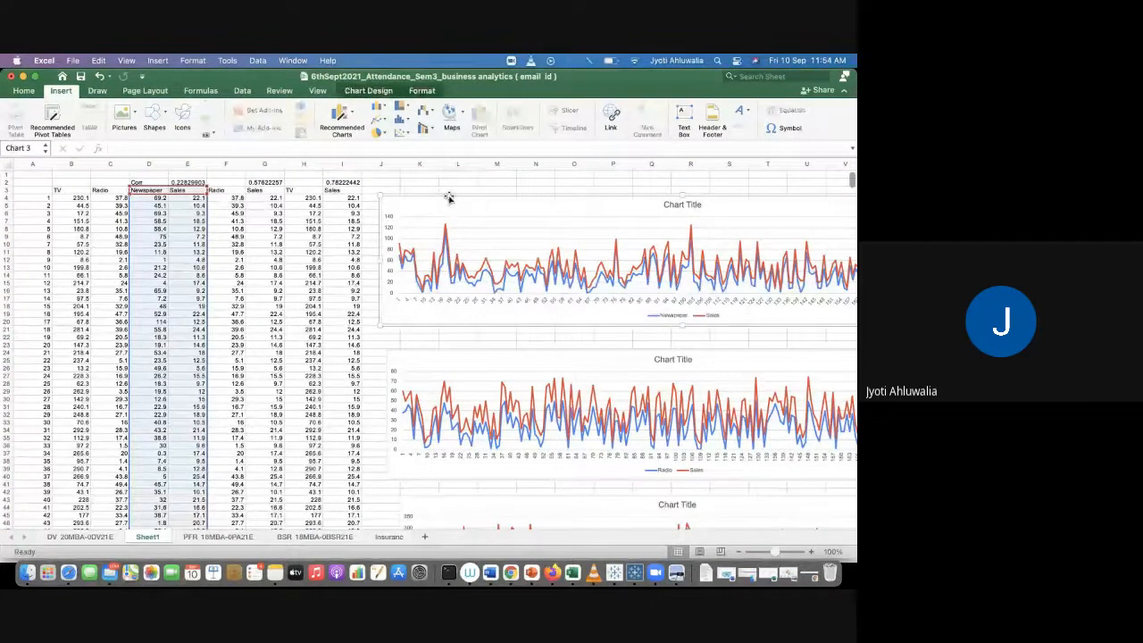
pyautogui.click(308, 229)
pyautogui.hscroll(3, 315, 234)
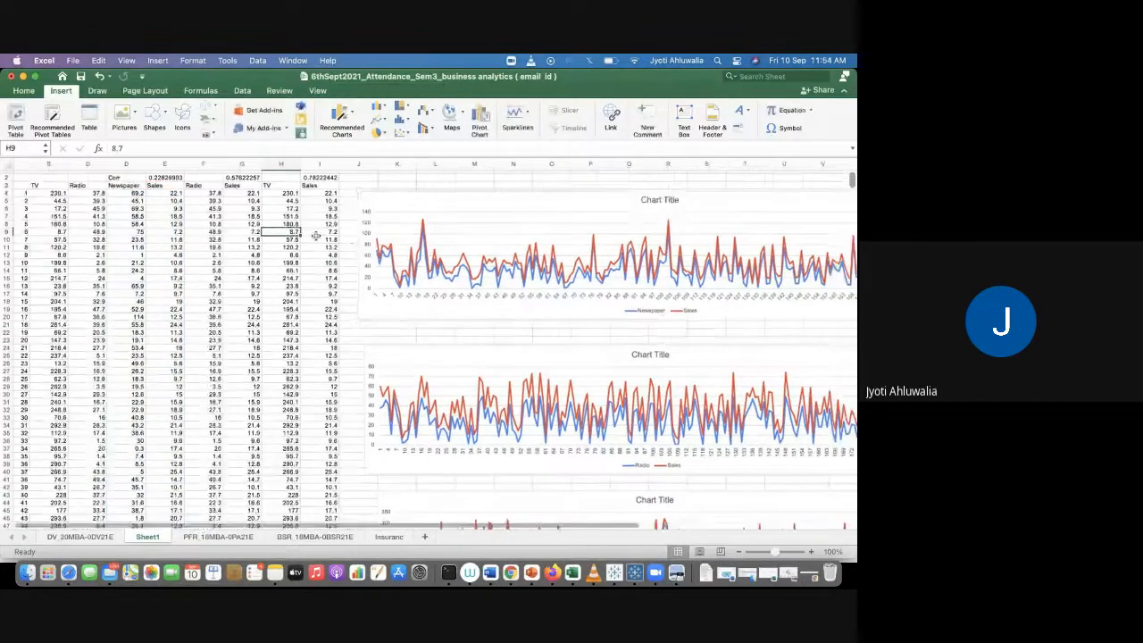
pyautogui.hscroll(3, 315, 235)
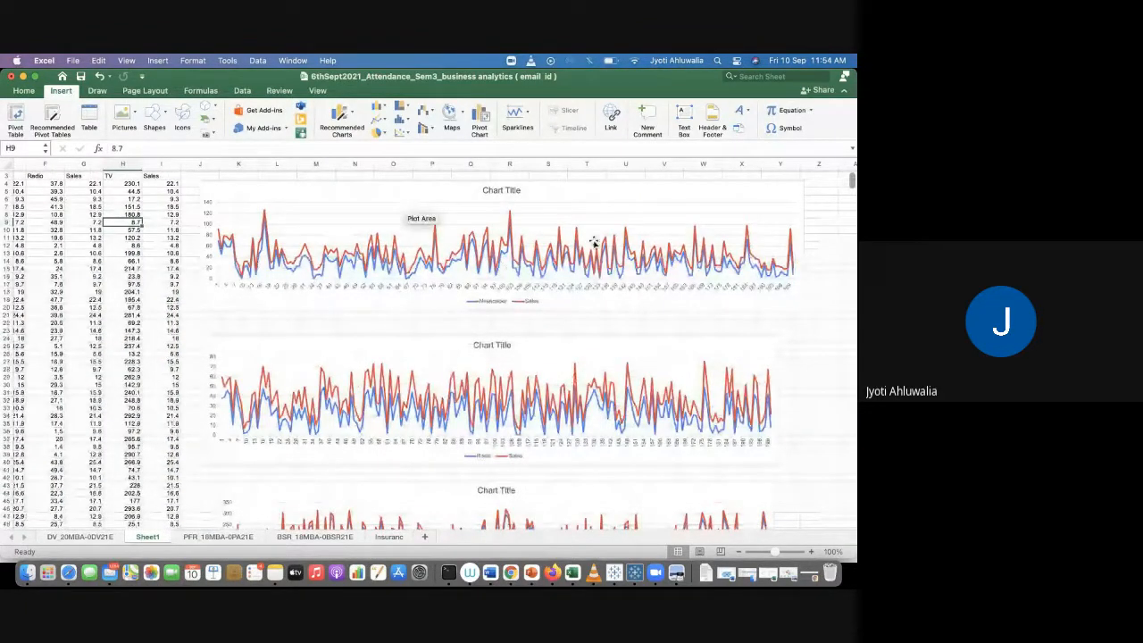
pyautogui.click(776, 305)
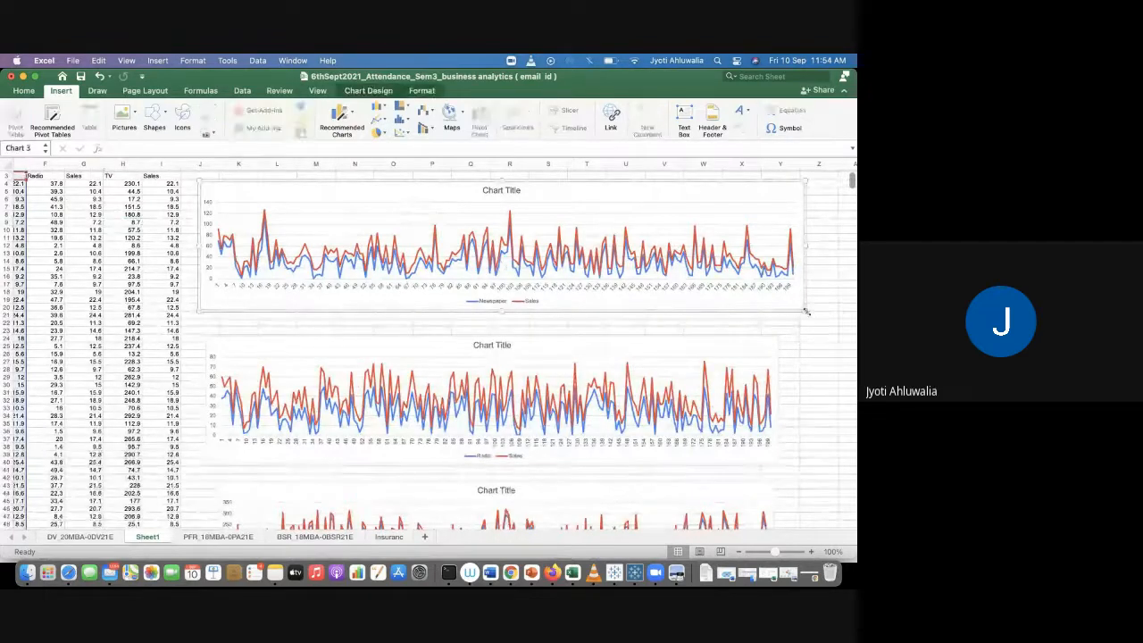
pyautogui.moveTo(782, 288); pyautogui.dragTo(781, 287)
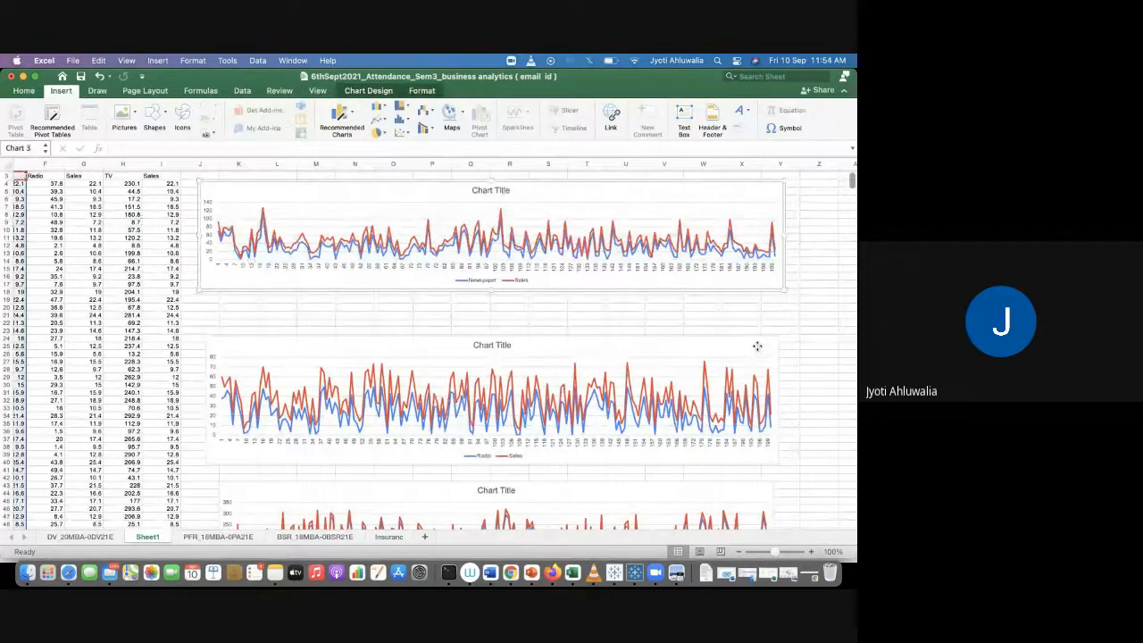
# Step: Move the Radio and TV charts up directly beneath the Newspaper chart and resize them to a similar size
pyautogui.moveTo(755, 344); pyautogui.dragTo(752, 305)
pyautogui.moveTo(773, 427); pyautogui.dragTo(760, 406)
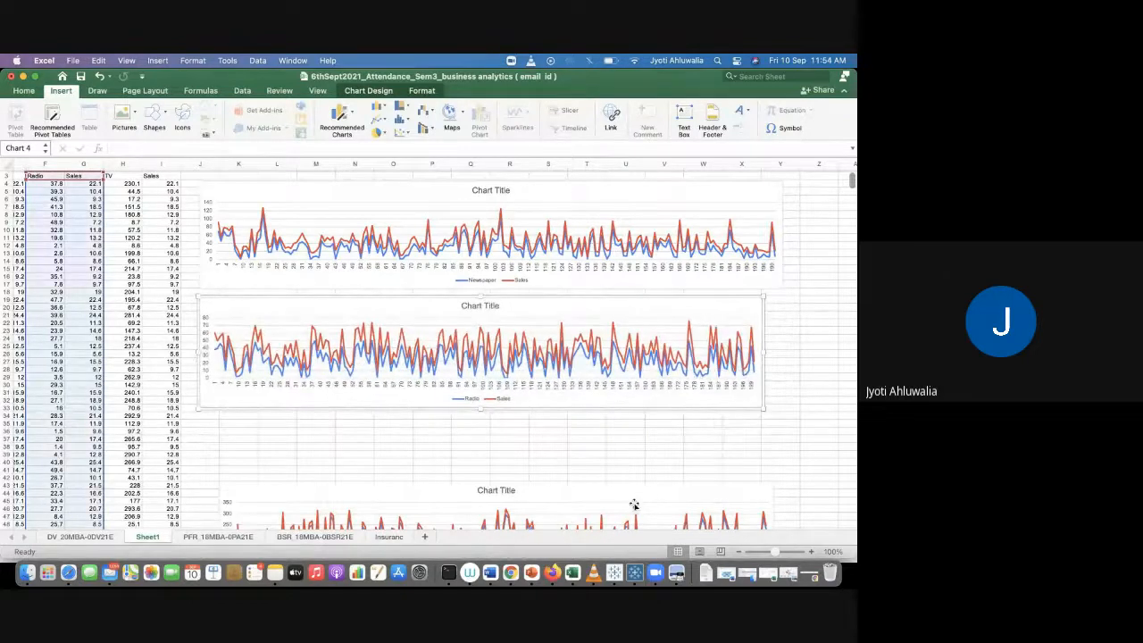
pyautogui.moveTo(639, 497); pyautogui.dragTo(658, 434)
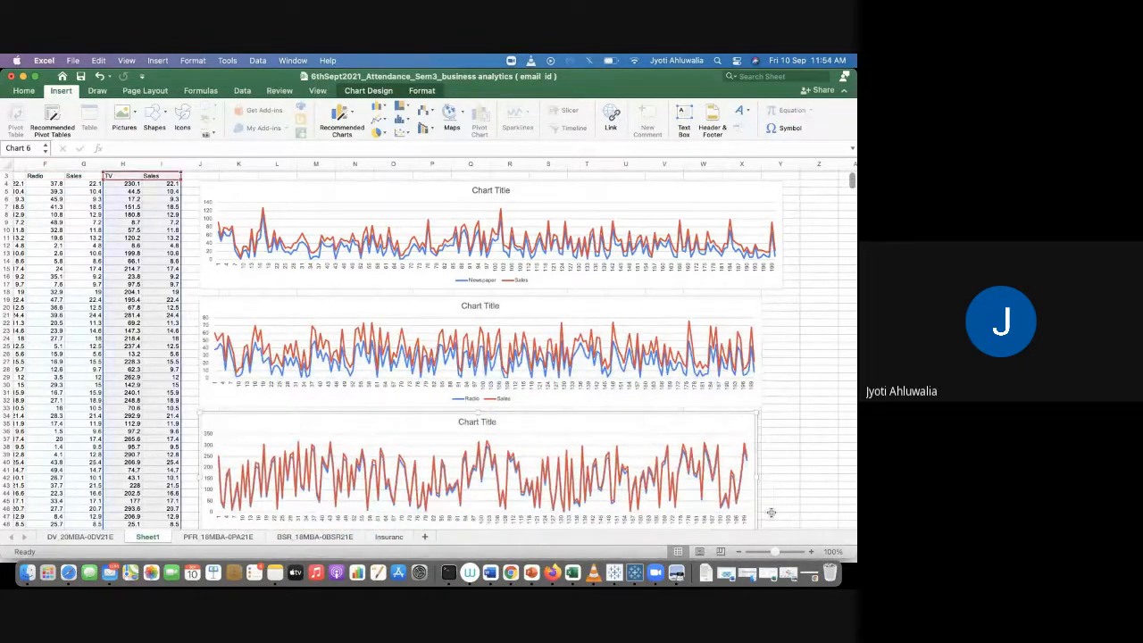
pyautogui.scroll(-2, 790, 465)
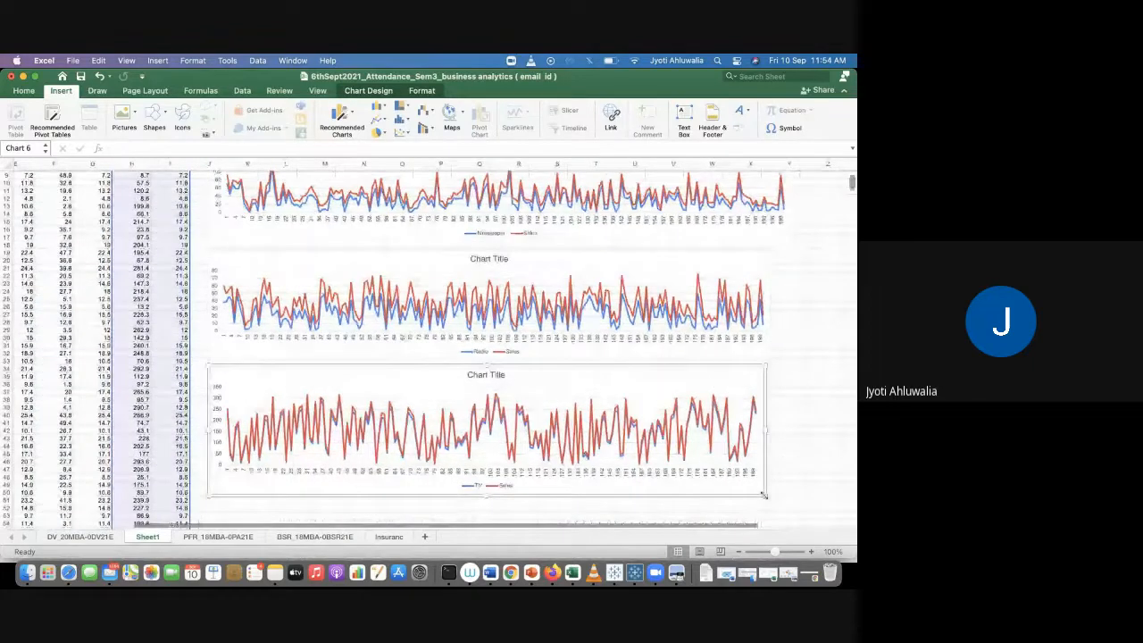
pyautogui.moveTo(766, 495); pyautogui.dragTo(777, 457)
pyautogui.click(807, 384)
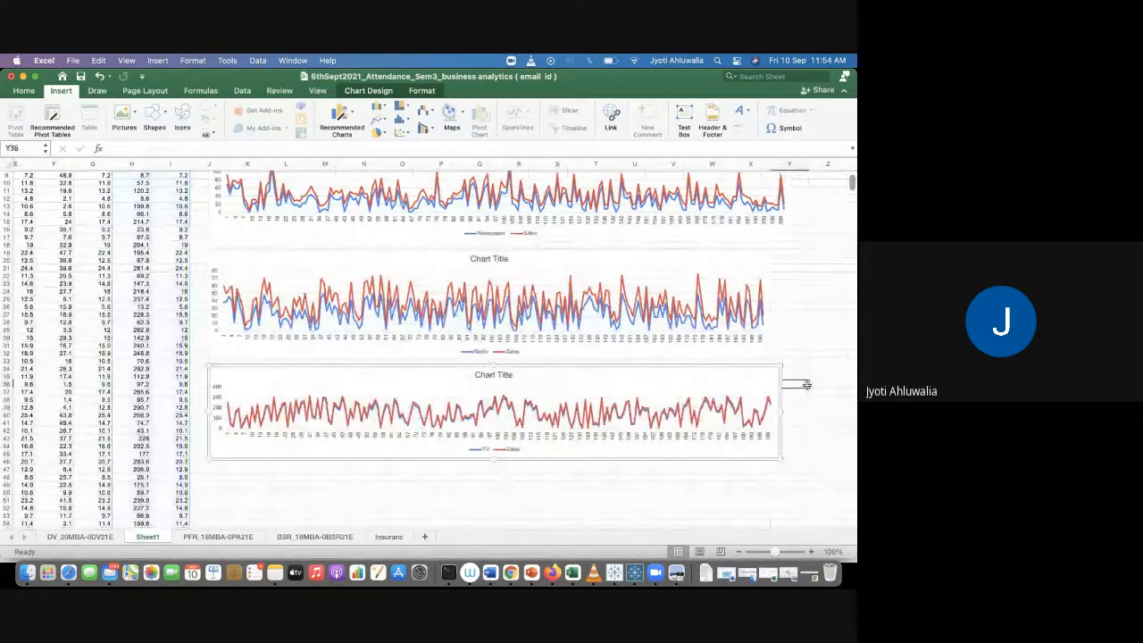
# Step: Title the Newspaper vs Sales chart "Amount Spent on Advertising Through Newspaper and The relate Sales"
pyautogui.scroll(3, 806, 385)
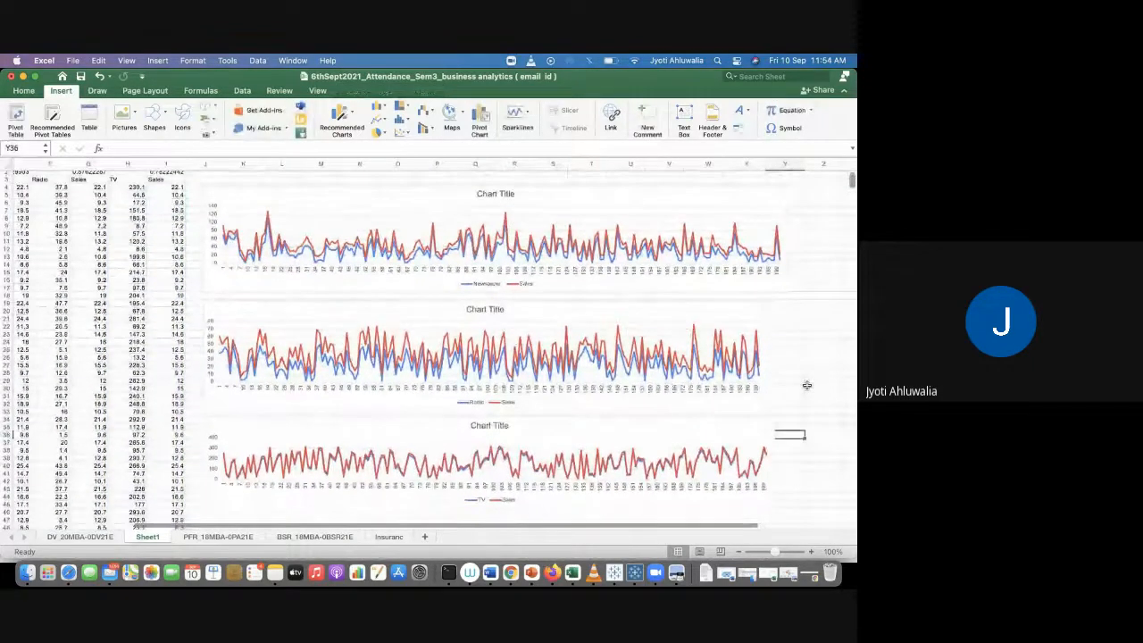
pyautogui.click(497, 194)
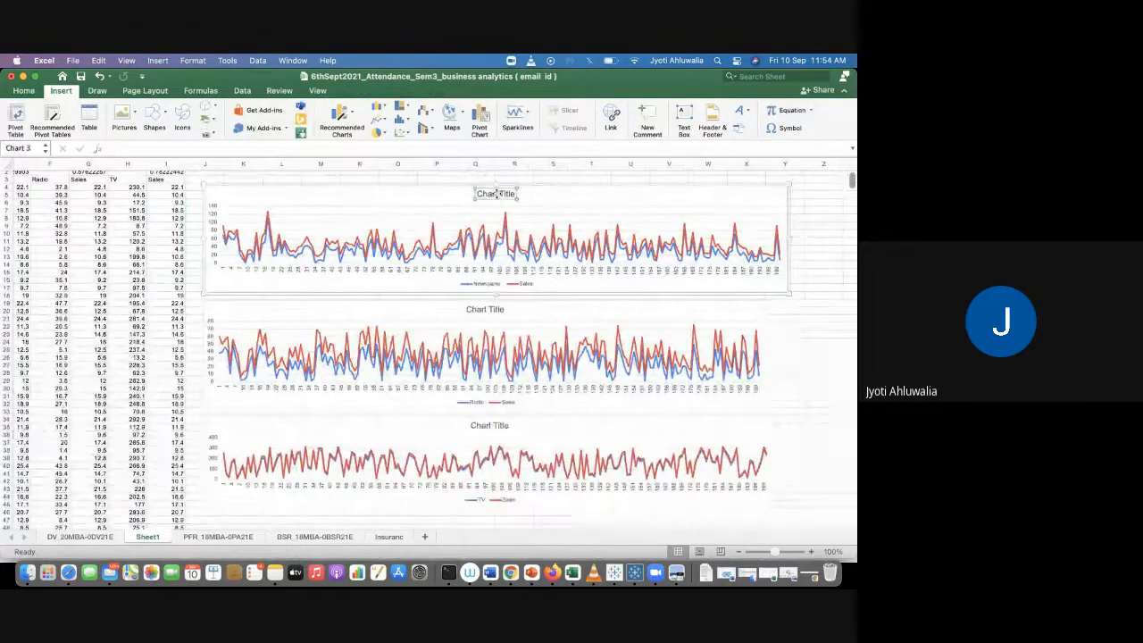
pyautogui.doubleClick(497, 193)
pyautogui.write('Amount ')
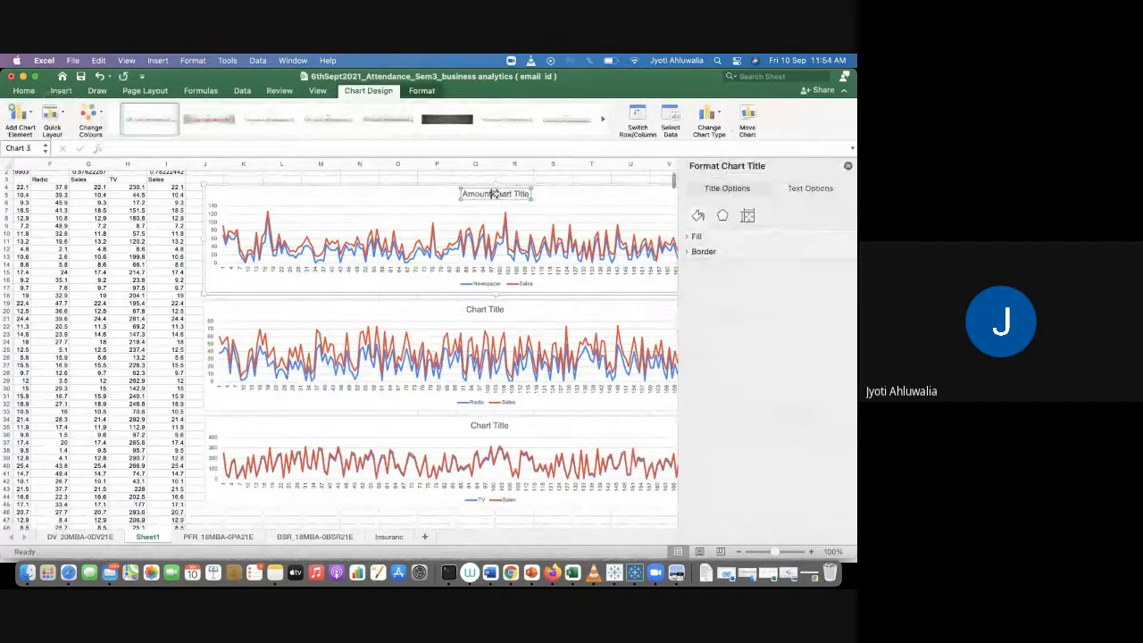
pyautogui.write('Speant')
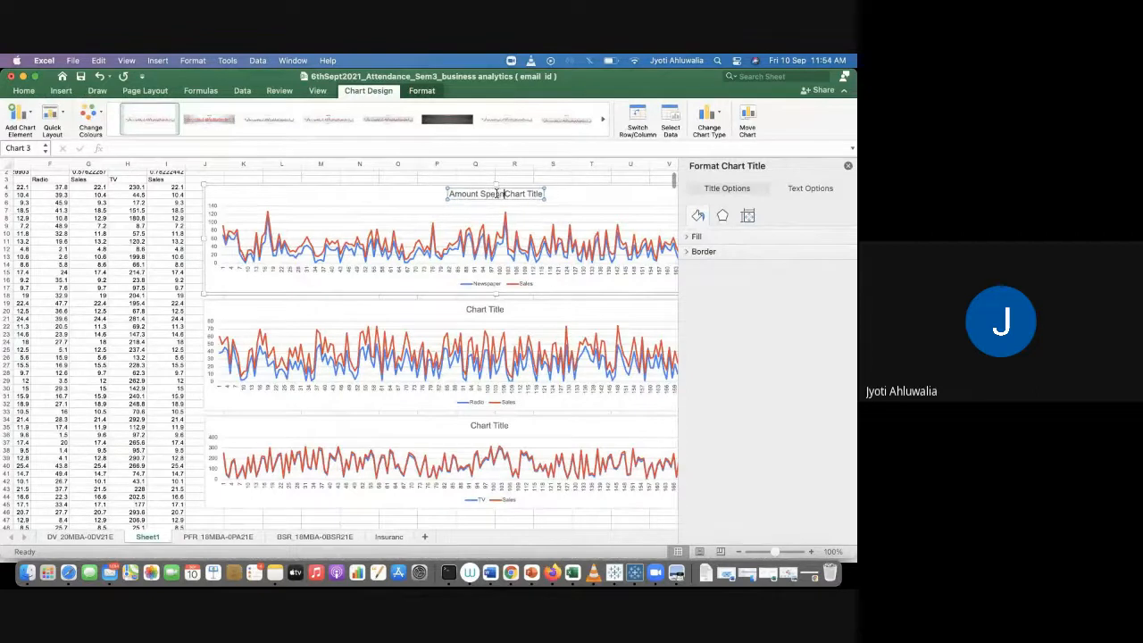
pyautogui.press('BackSpace')
pyautogui.press('BackSpace')
pyautogui.press('BackSpace')
pyautogui.write('nt o')
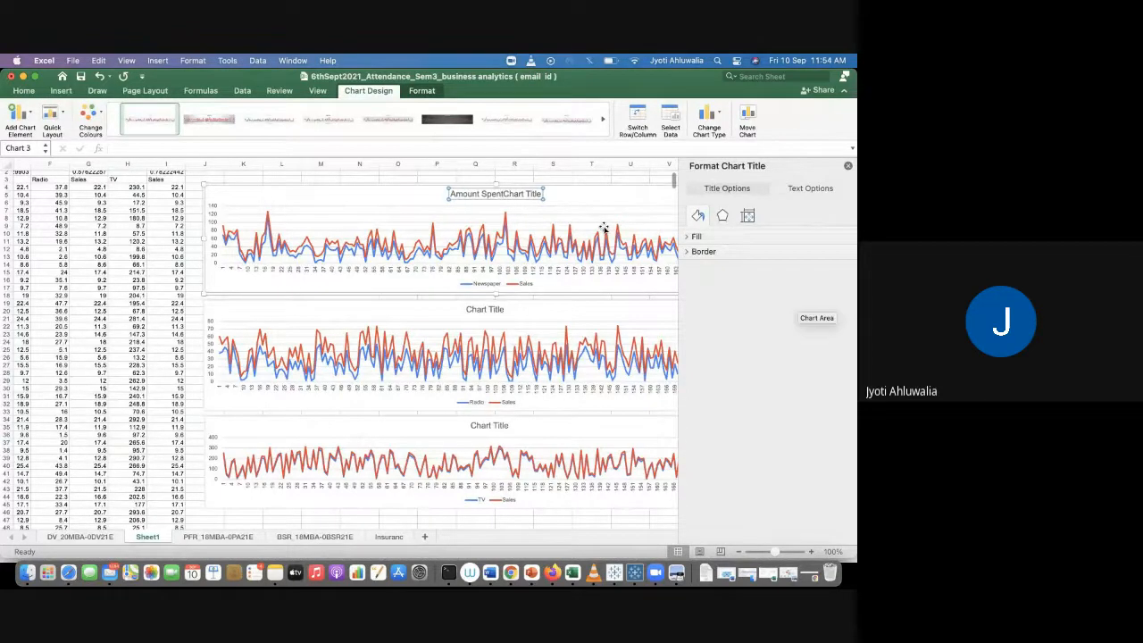
pyautogui.write('n ')
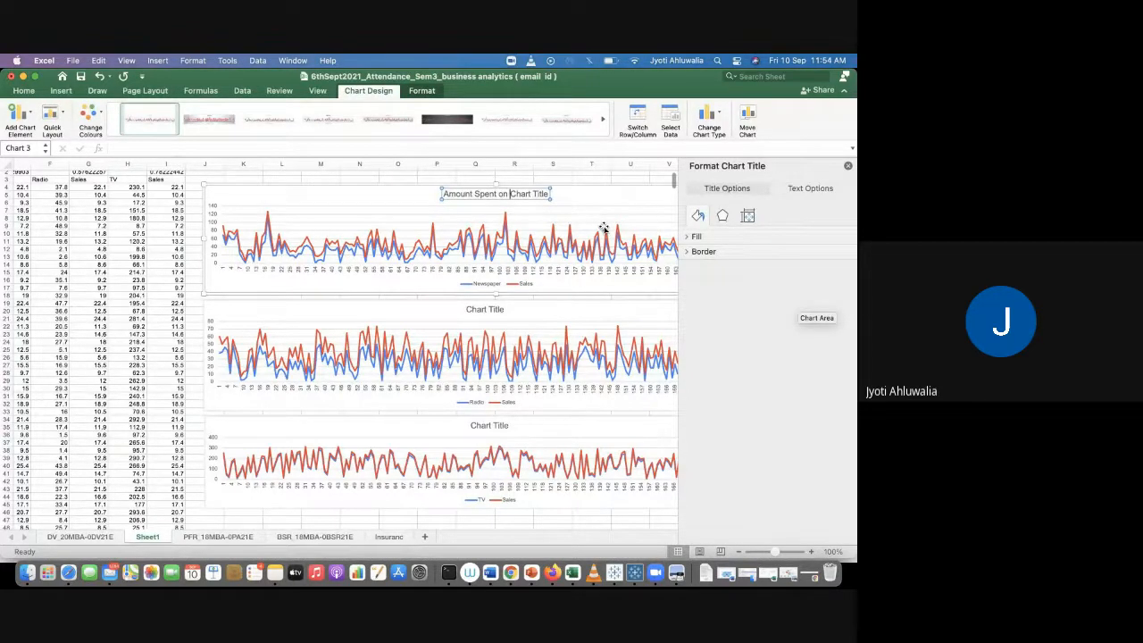
pyautogui.write('A')
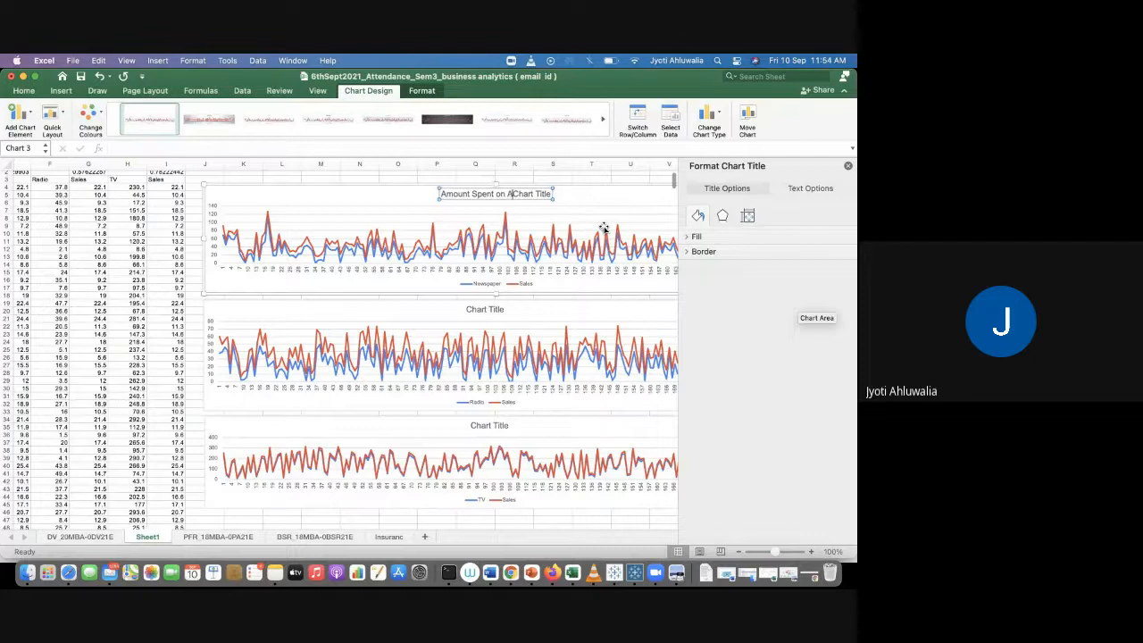
pyautogui.write('dvertising')
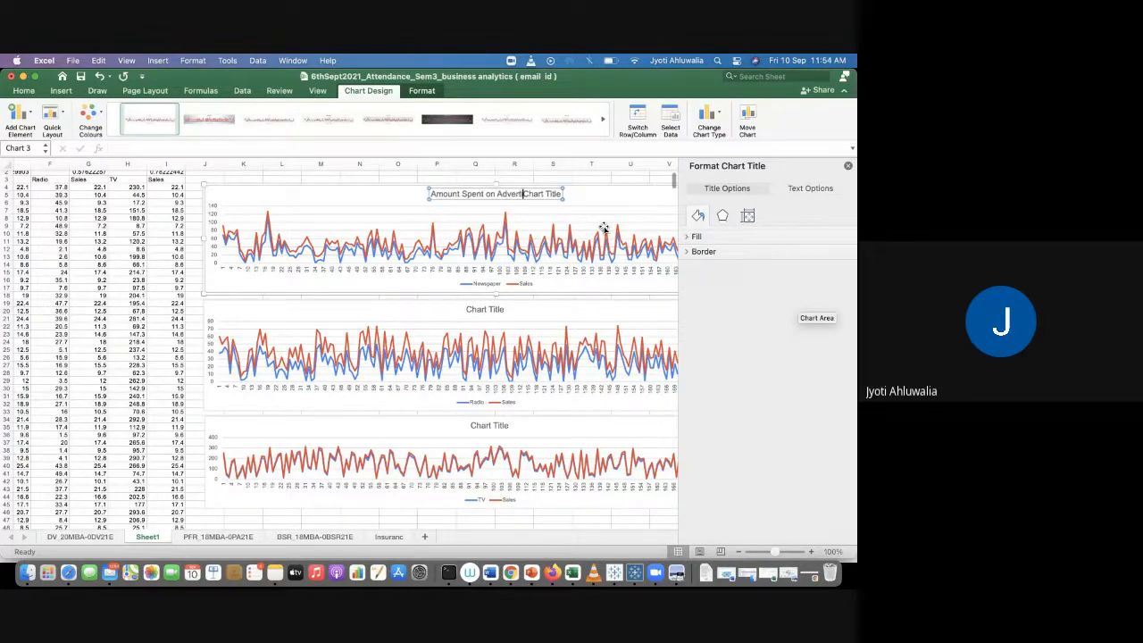
pyautogui.write(' Through')
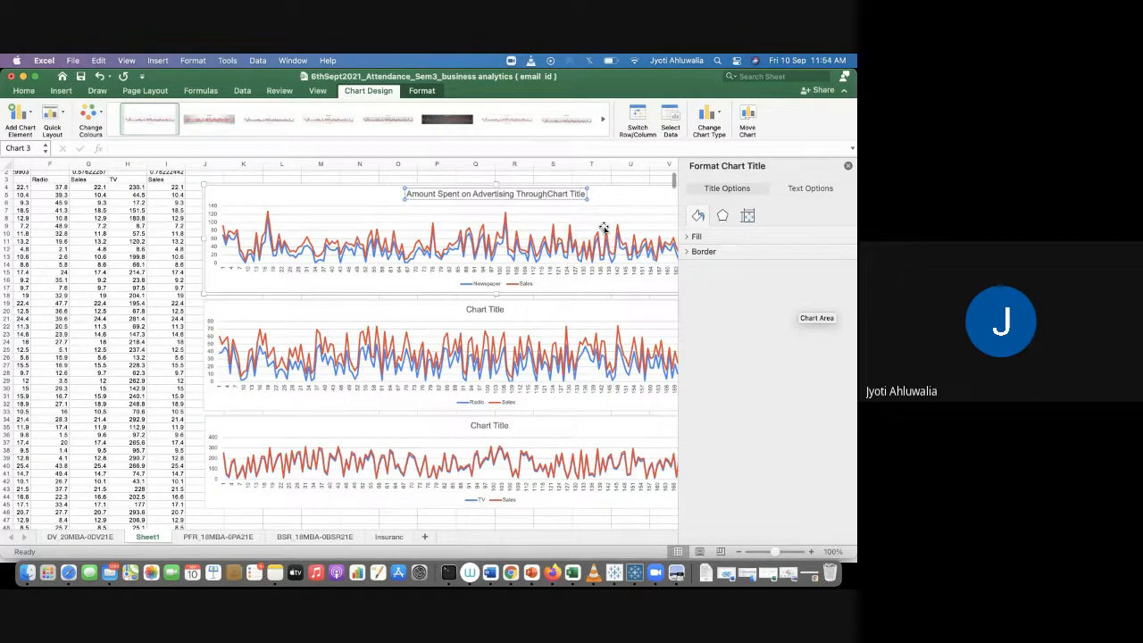
pyautogui.write(' New')
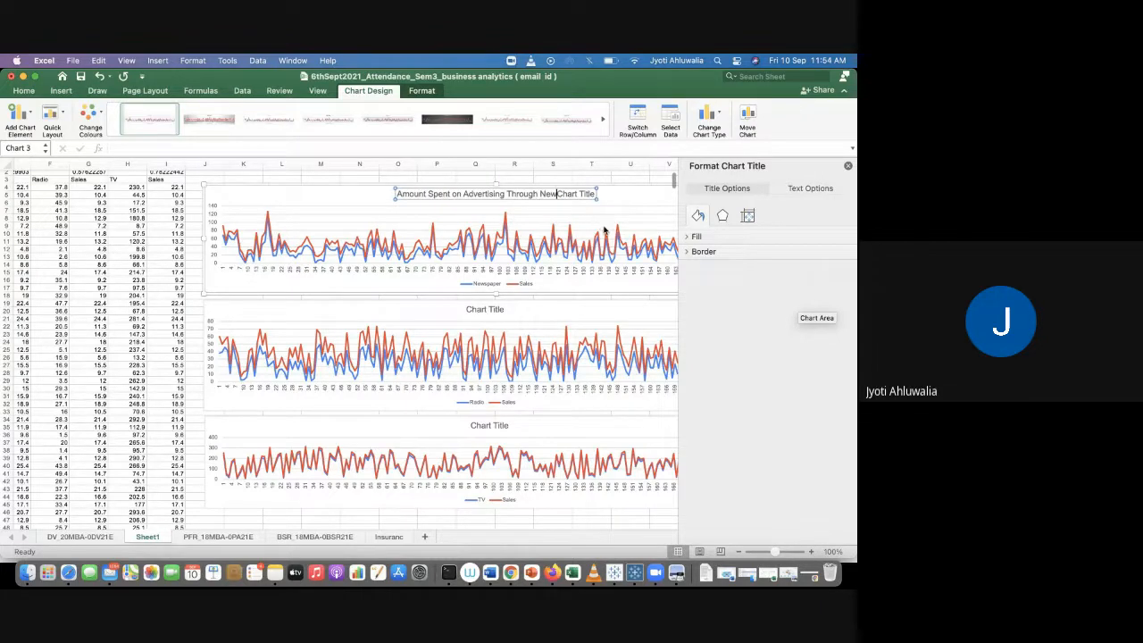
pyautogui.write('spaer a')
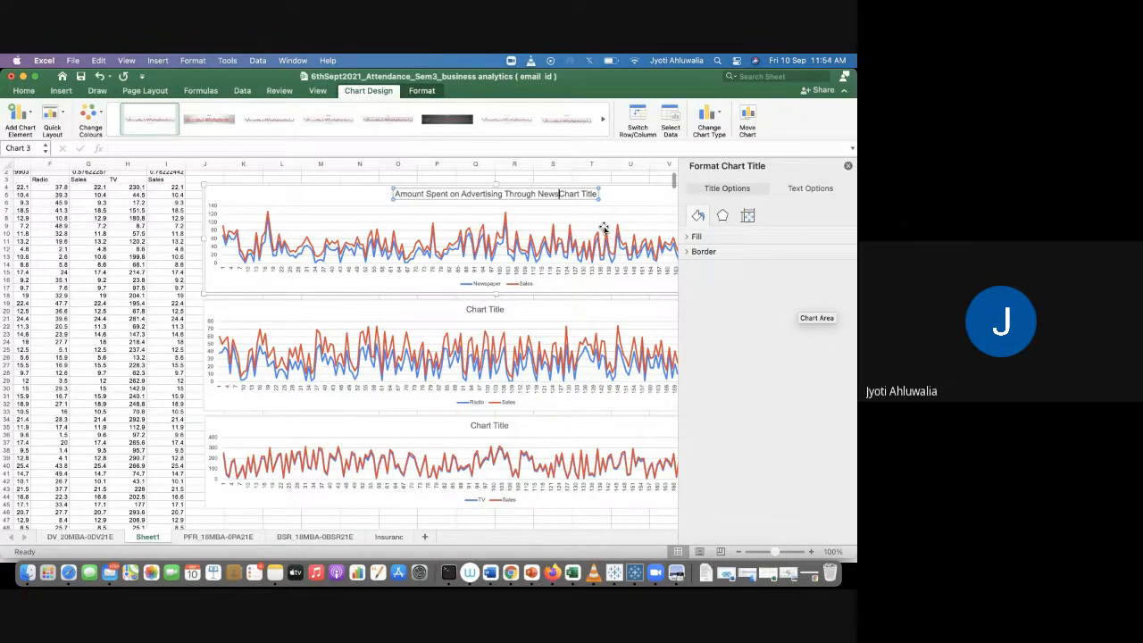
pyautogui.press('BackSpace')
pyautogui.press('BackSpace')
pyautogui.press('BackSpace')
pyautogui.press('BackSpace')
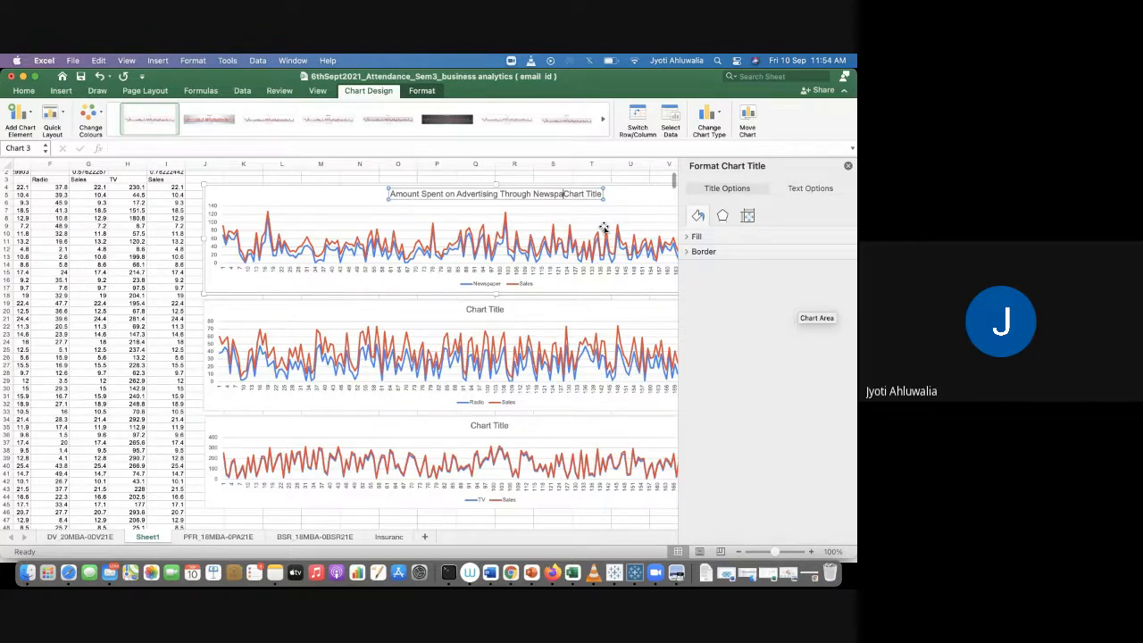
pyautogui.write('per and ')
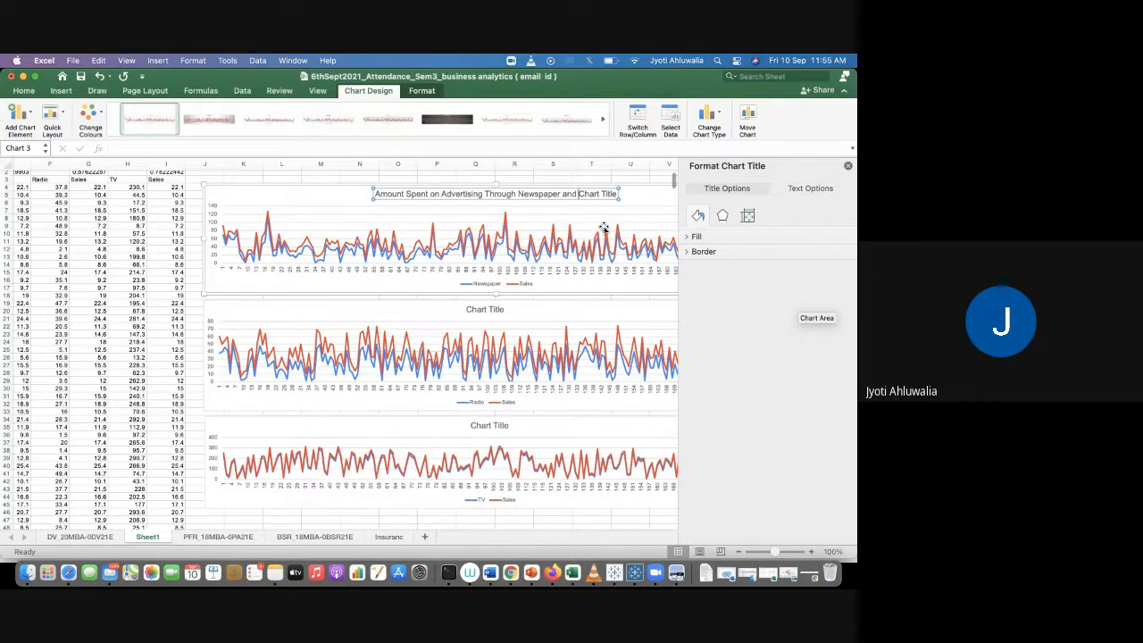
pyautogui.write('The re')
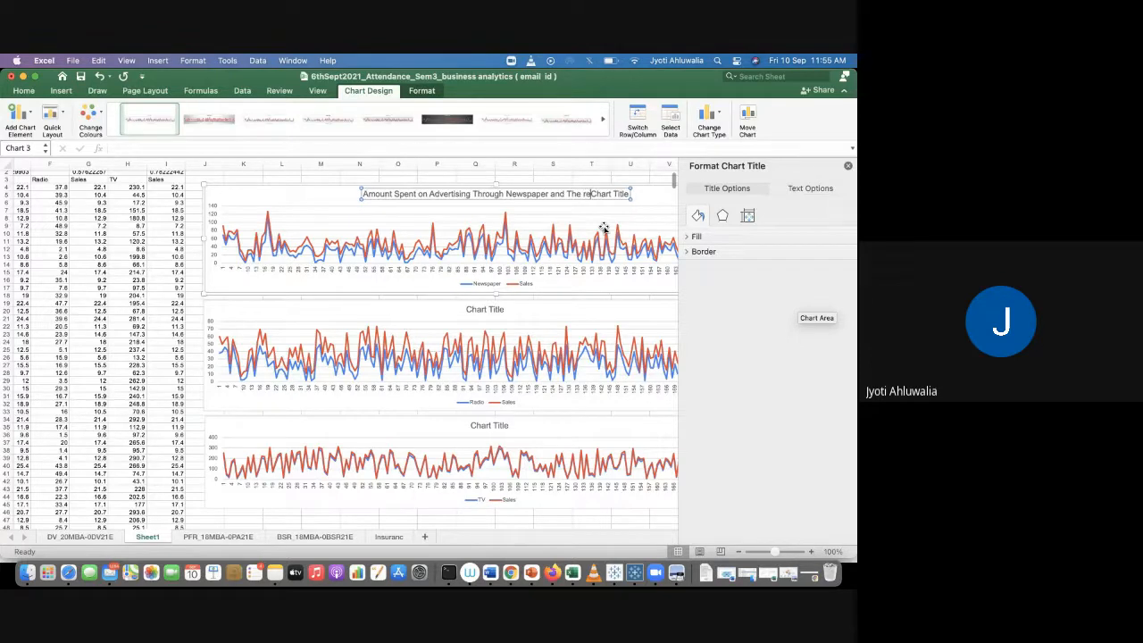
pyautogui.write('late S')
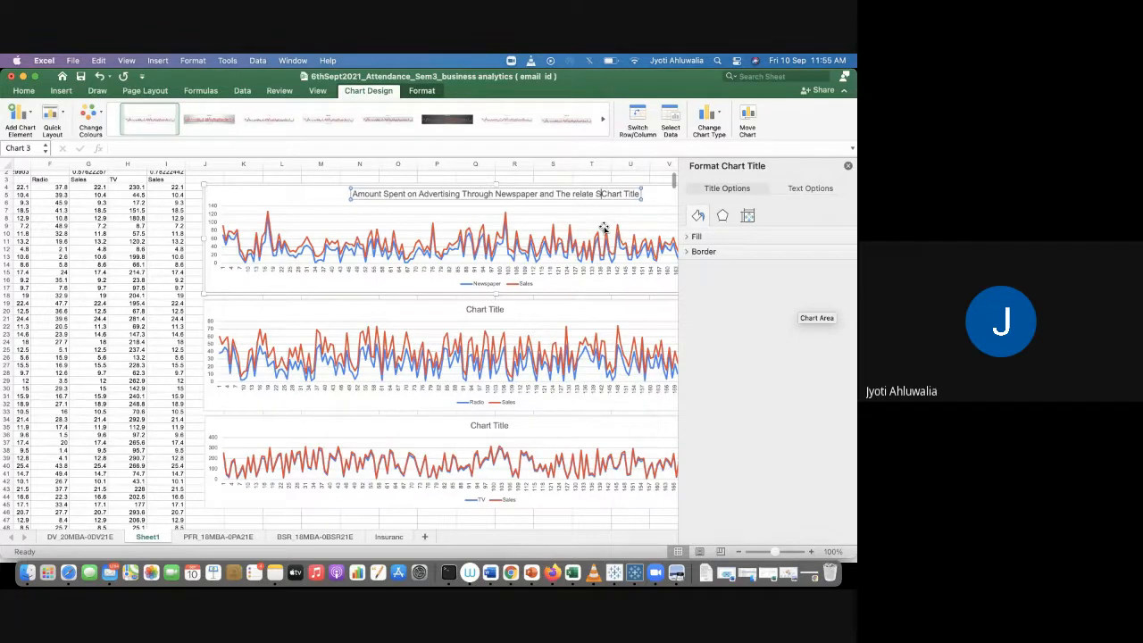
pyautogui.write('ales')
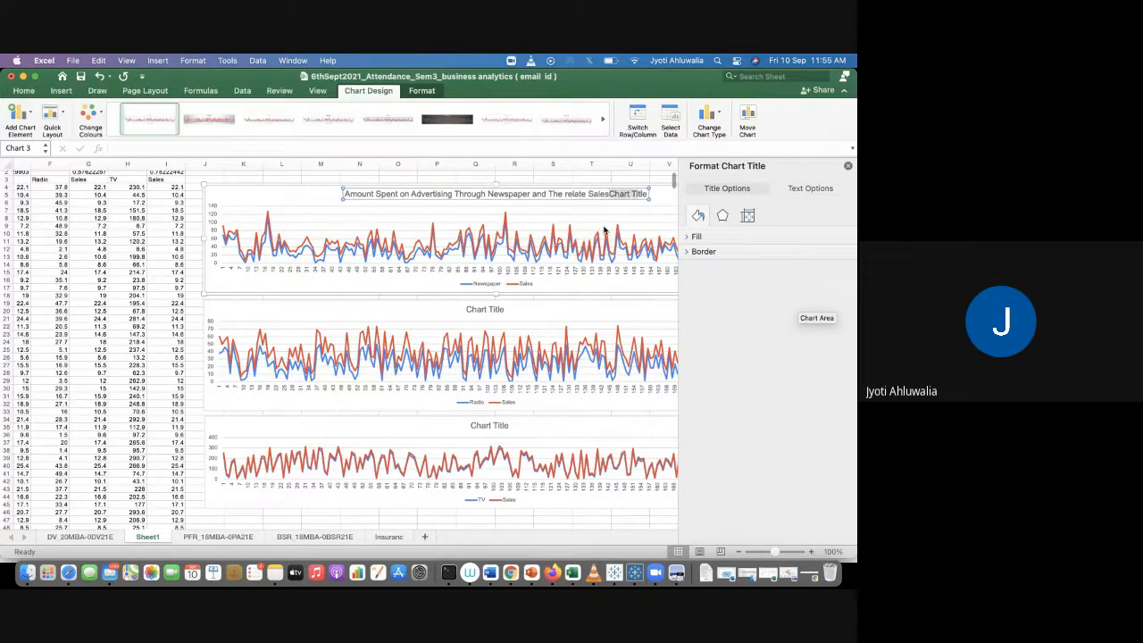
pyautogui.press('BackSpace')
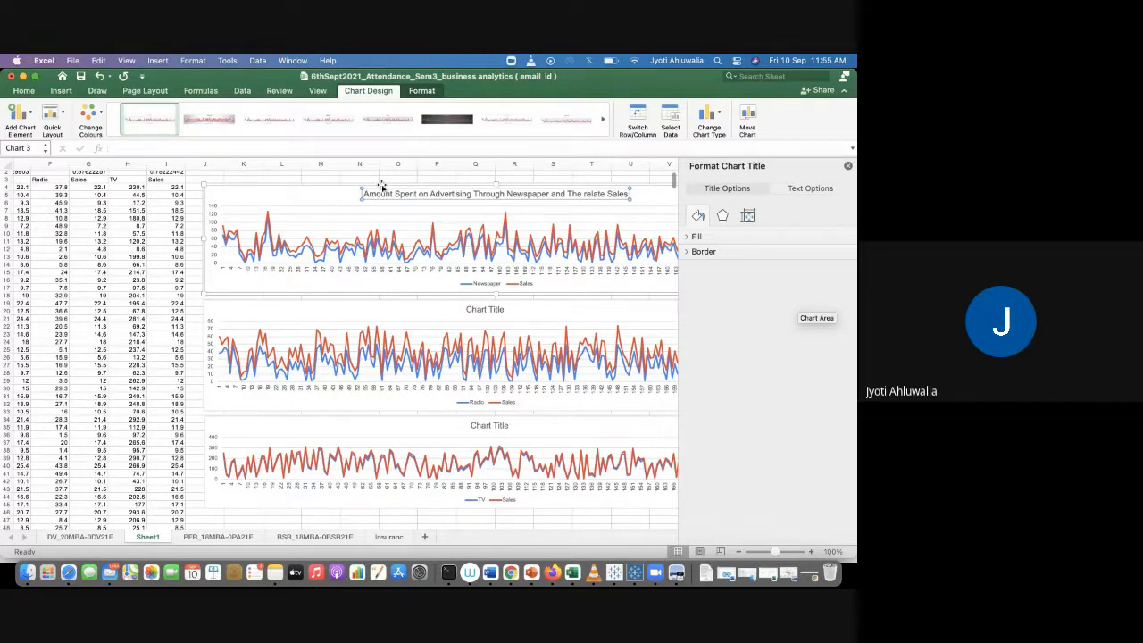
# Step: Copy that title onto the Radio chart and change Newspaper to Radio in it
pyautogui.moveTo(366, 194); pyautogui.dragTo(659, 202)
pyautogui.press('super+c')
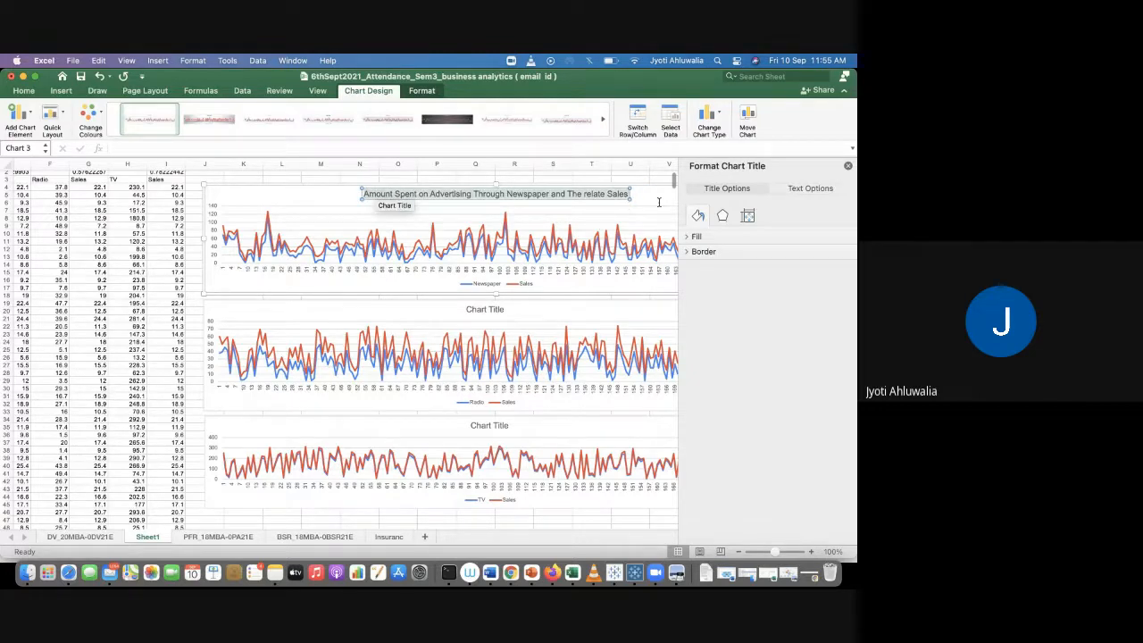
pyautogui.click(481, 312)
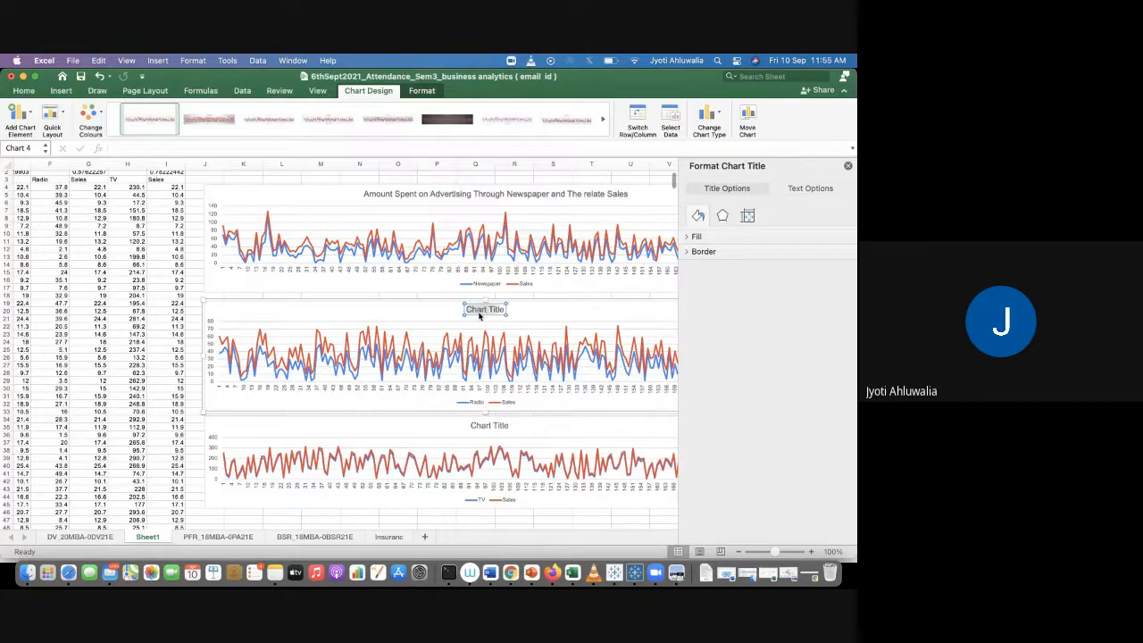
pyautogui.press('super+v')
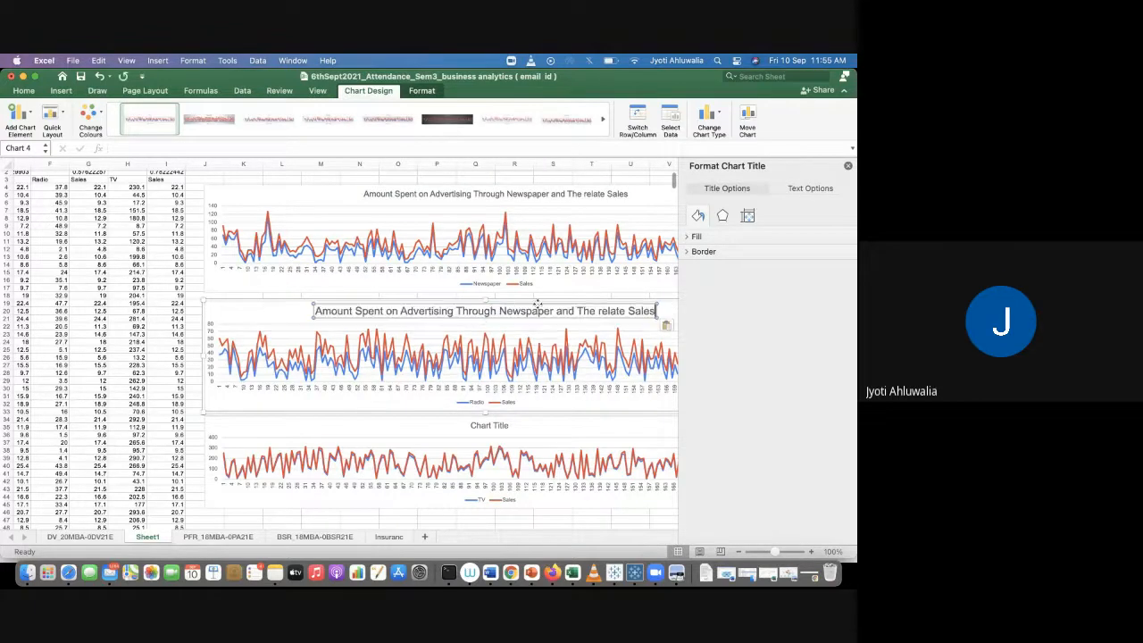
pyautogui.moveTo(499, 310); pyautogui.dragTo(553, 310)
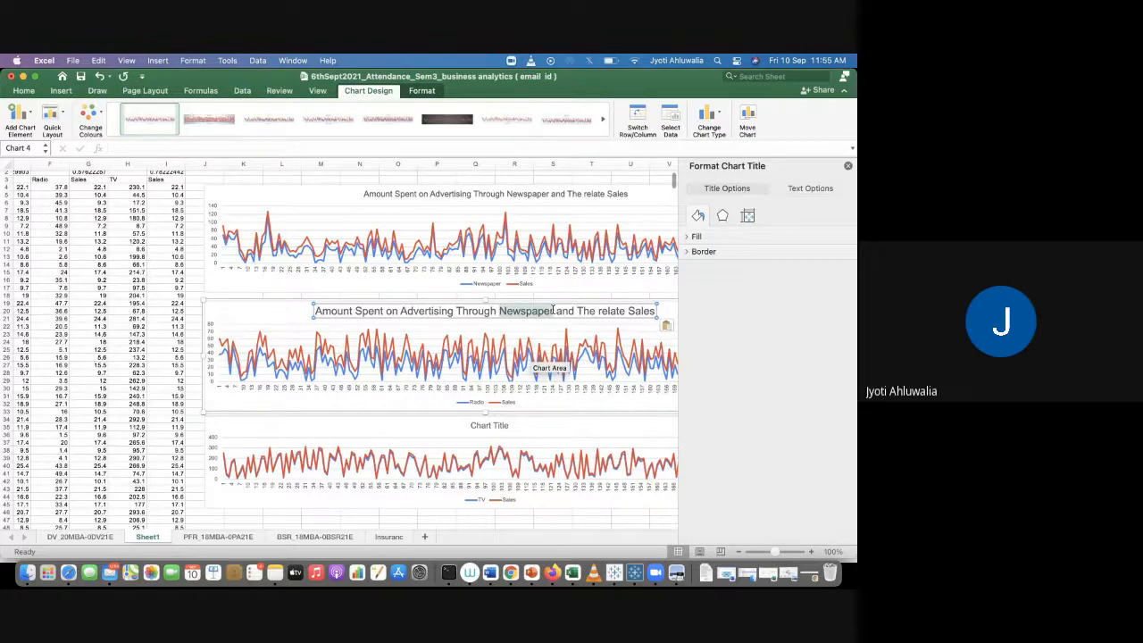
pyautogui.write('Radio')
pyautogui.press('BackSpace')
pyautogui.press('BackSpace')
pyautogui.press('BackSpace')
pyautogui.write('dio')
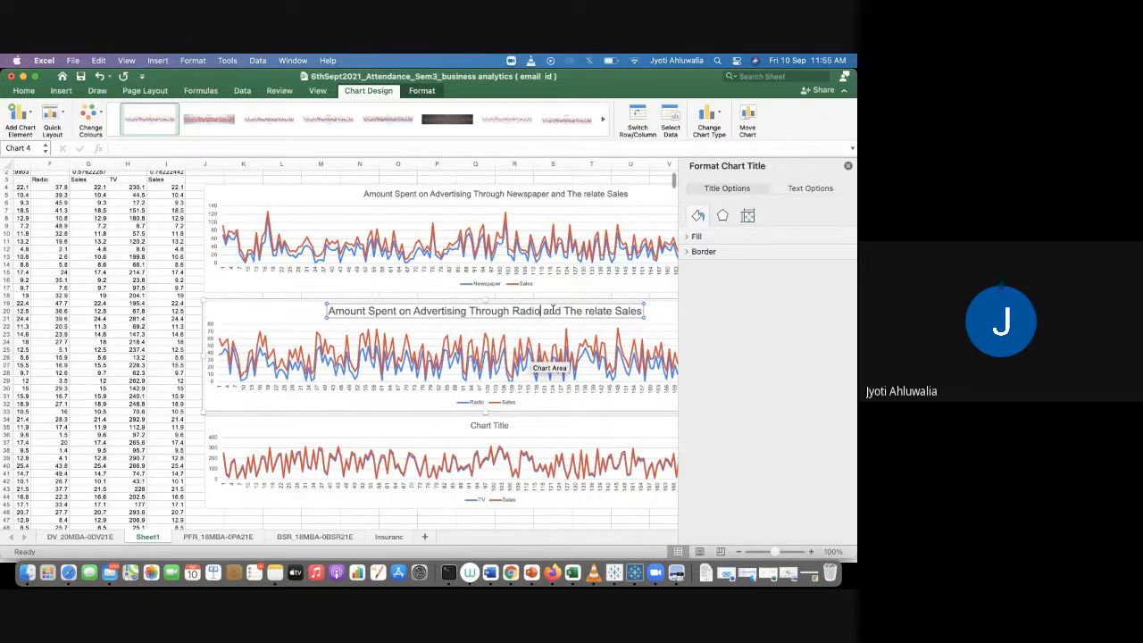
# Step: Paste the title onto the TV chart with TV in place of Newspaper, then close the formatting pane
pyautogui.click(490, 428)
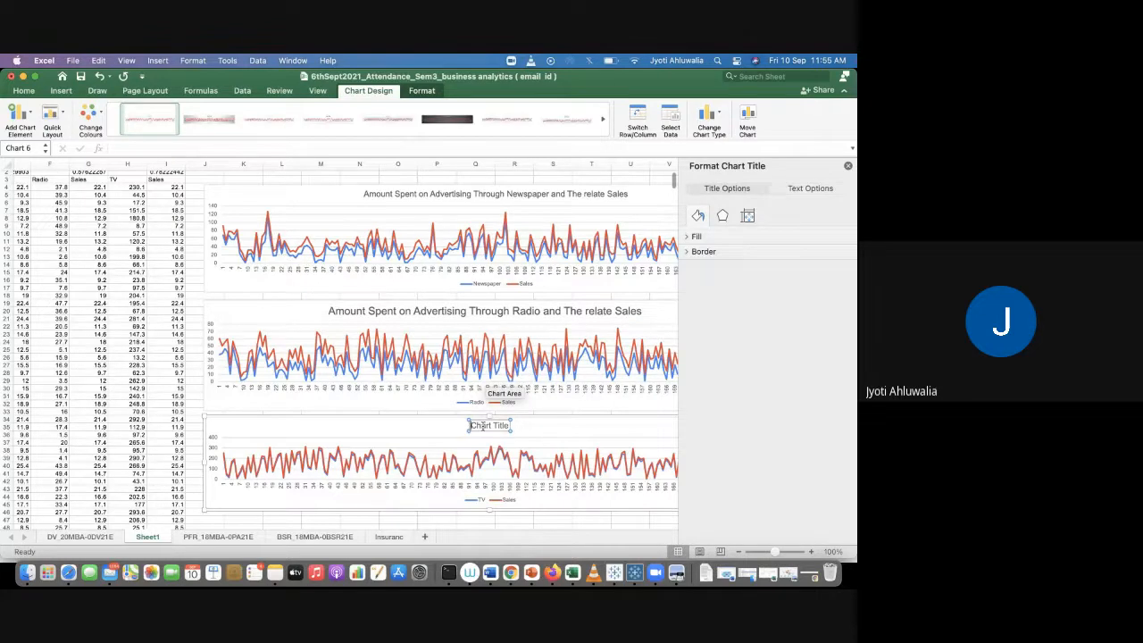
pyautogui.press('super+v')
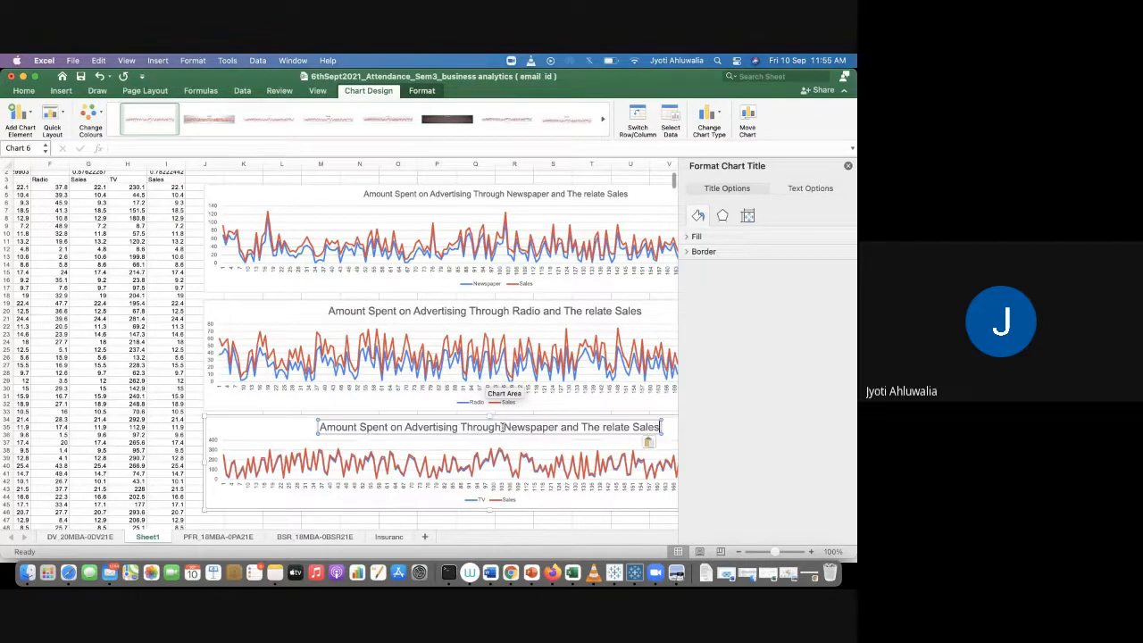
pyautogui.moveTo(504, 427); pyautogui.dragTo(558, 426)
pyautogui.write('TV')
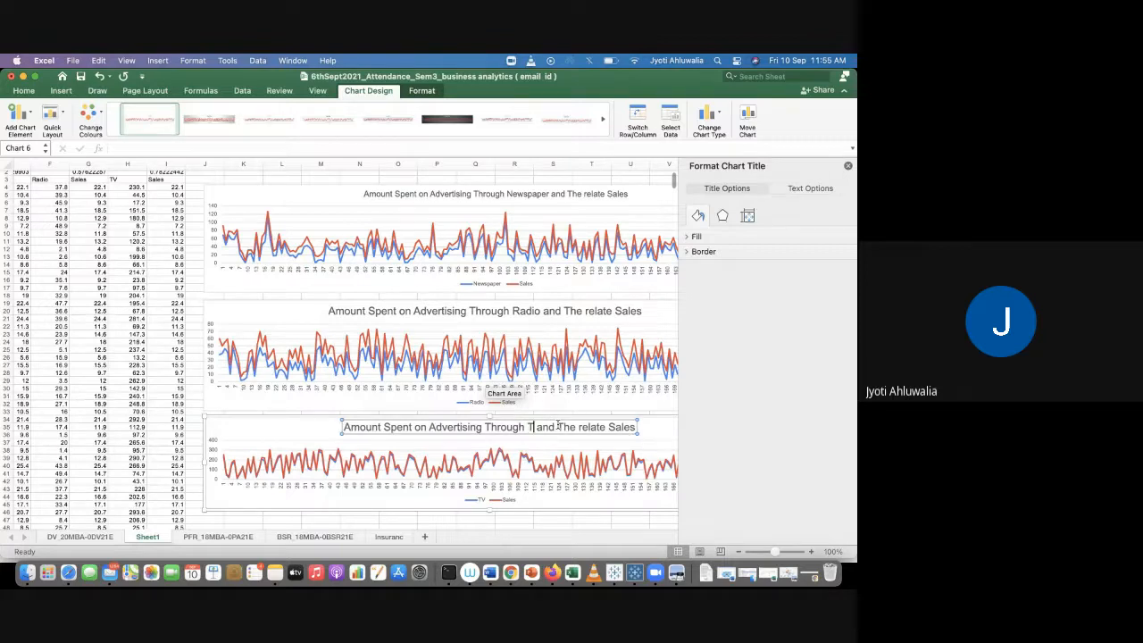
pyautogui.click(848, 165)
pyautogui.click(825, 249)
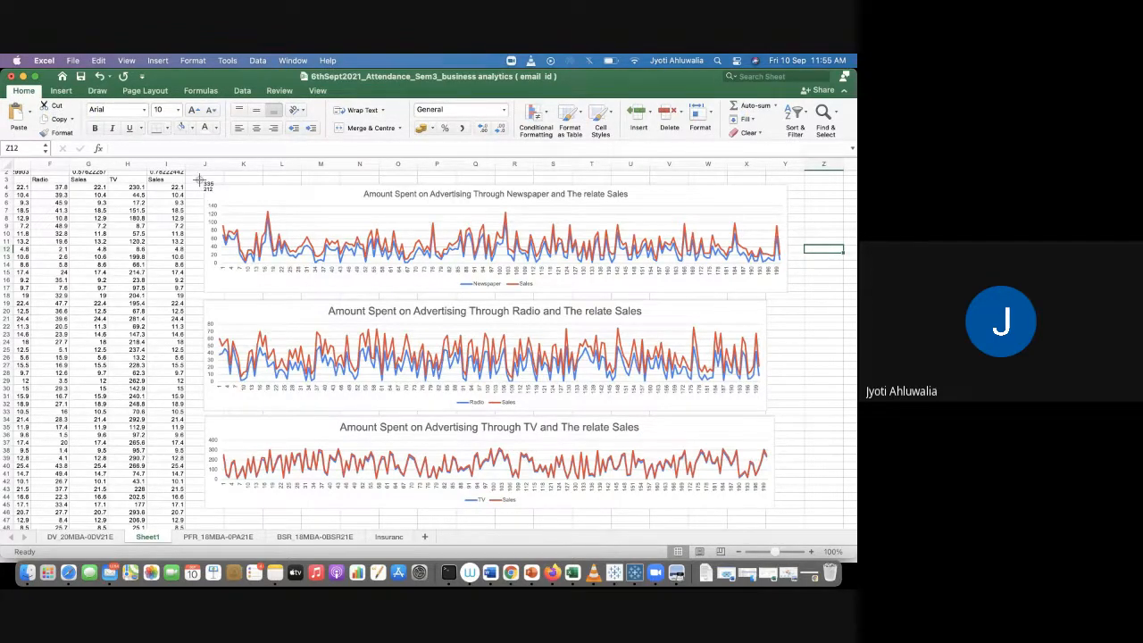
# Step: Copy the Newspaper chart from Excel and switch to the Advertising spreadsheet in Google Sheets
pyautogui.moveTo(200, 181); pyautogui.dragTo(788, 514)
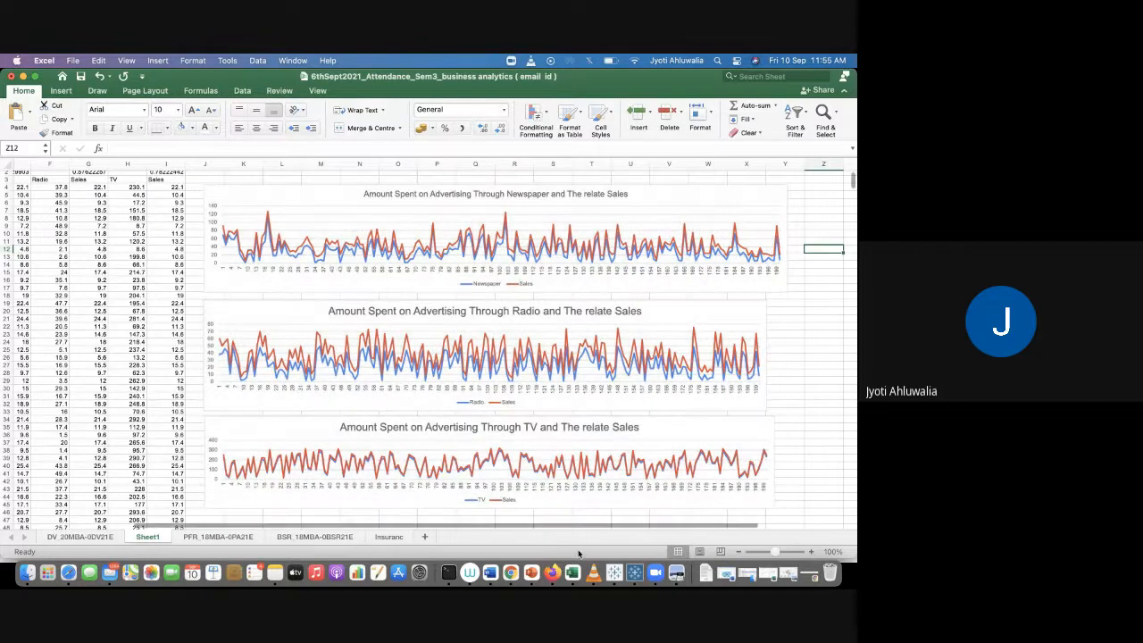
pyautogui.click(509, 564)
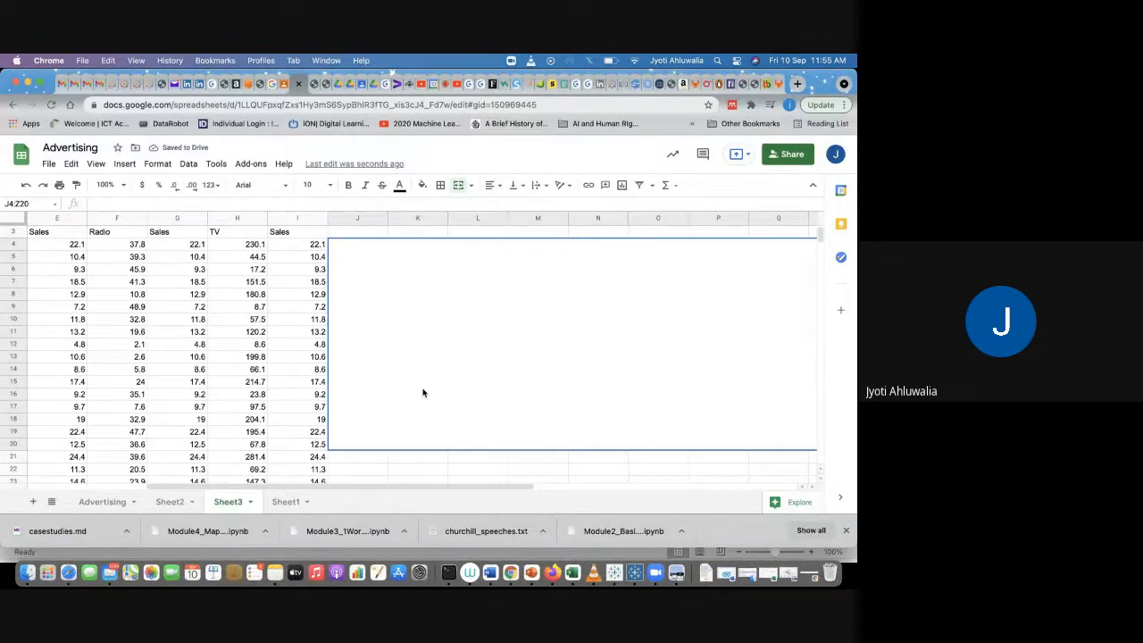
pyautogui.click(378, 462)
pyautogui.scroll(-8, 378, 464)
pyautogui.scroll(-5, 379, 465)
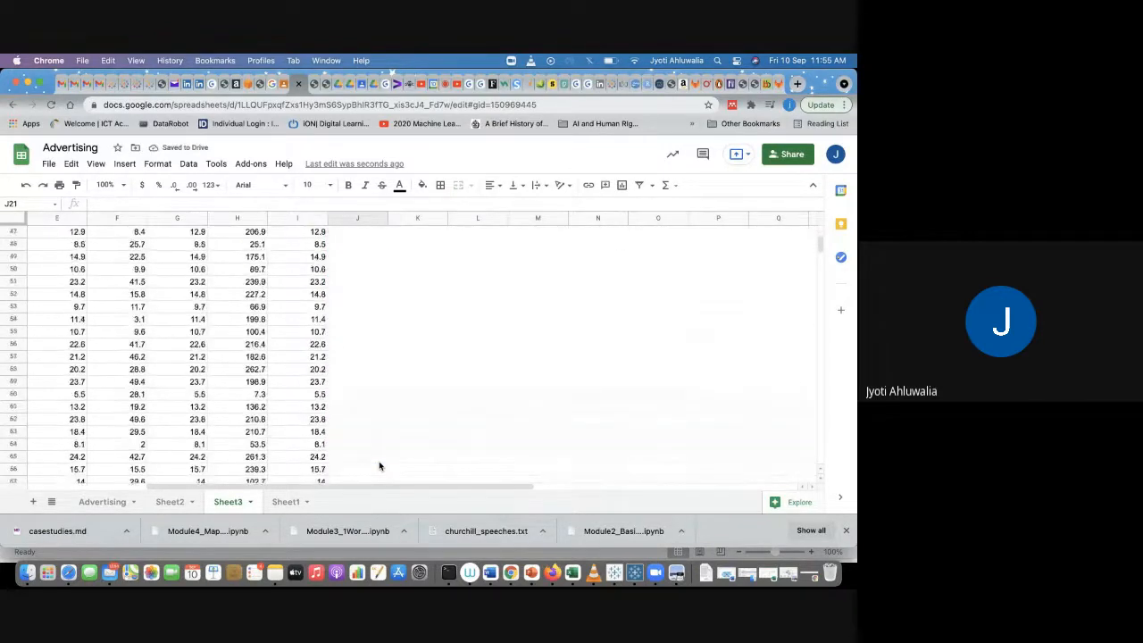
pyautogui.click(377, 318)
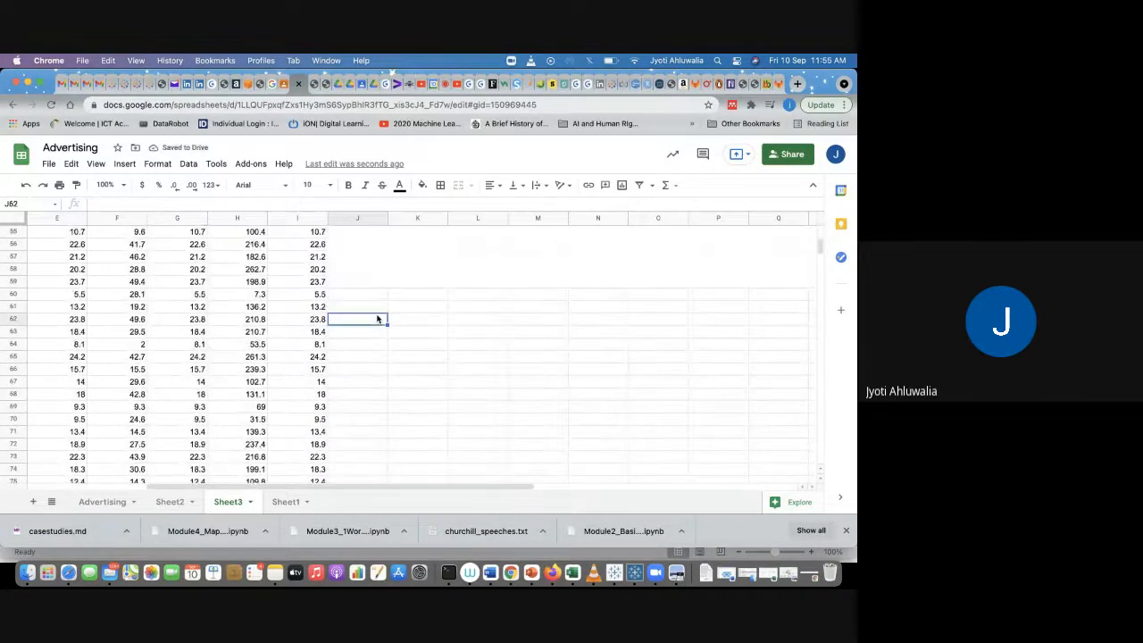
# Step: Paste the chart into Sheet2 beside the data and move it down to around column H, row 9
pyautogui.click(168, 502)
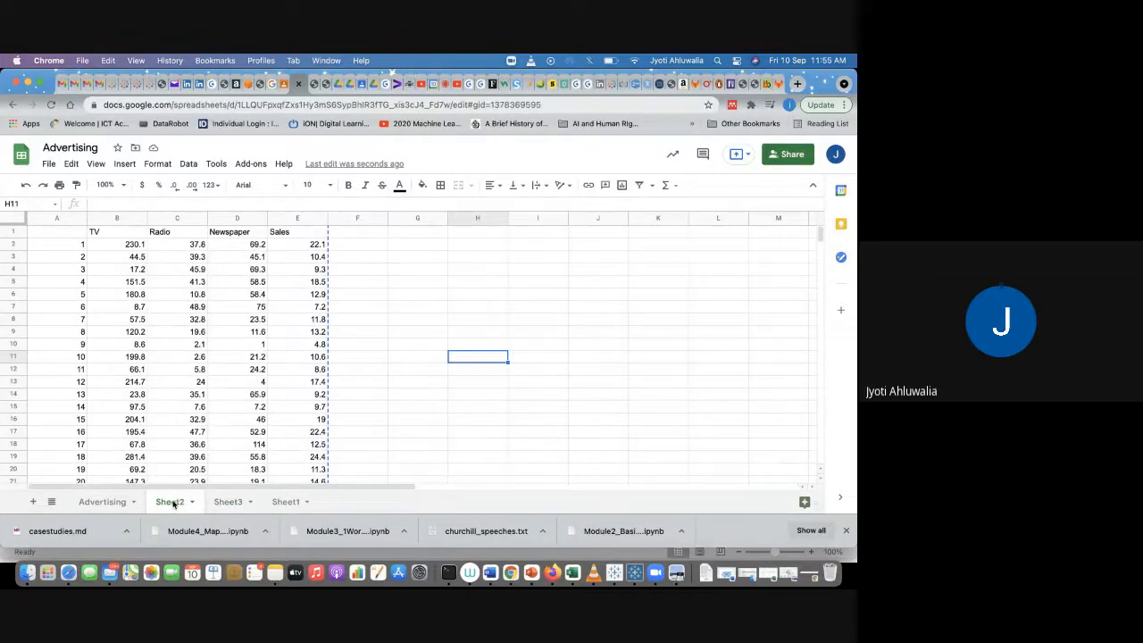
pyautogui.click(373, 285)
pyautogui.click(304, 257)
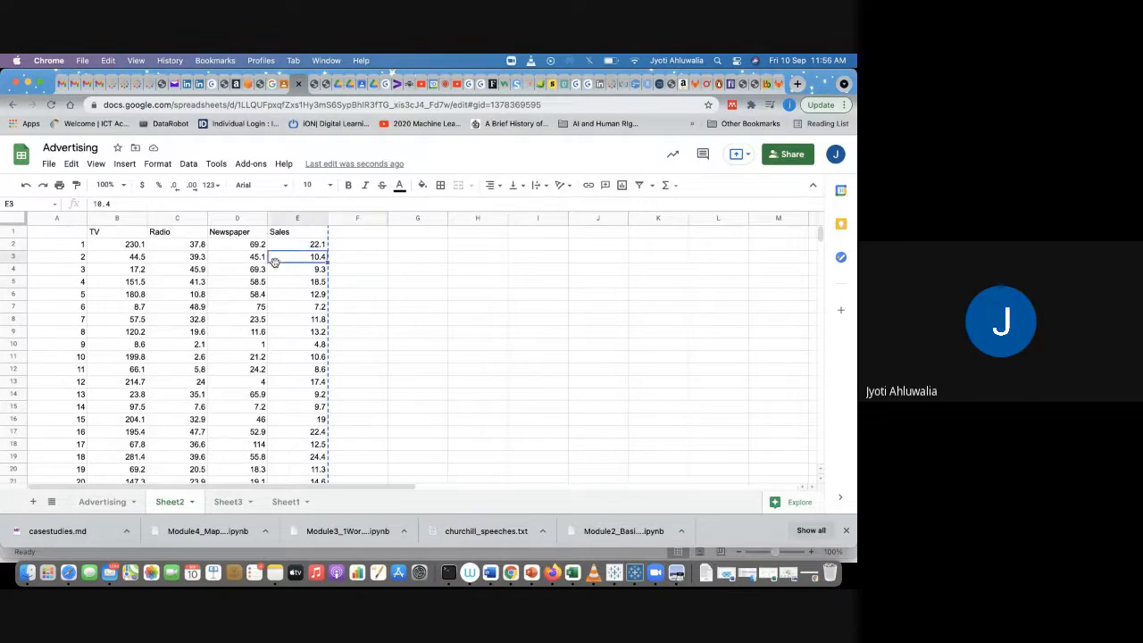
pyautogui.click(401, 250)
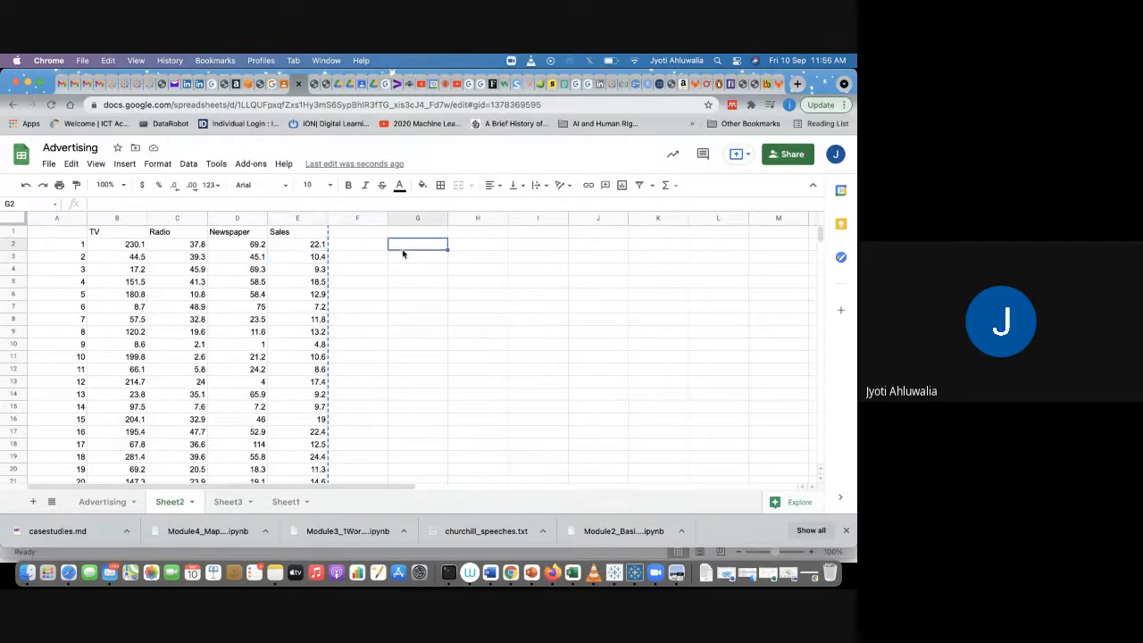
pyautogui.press('super+v')
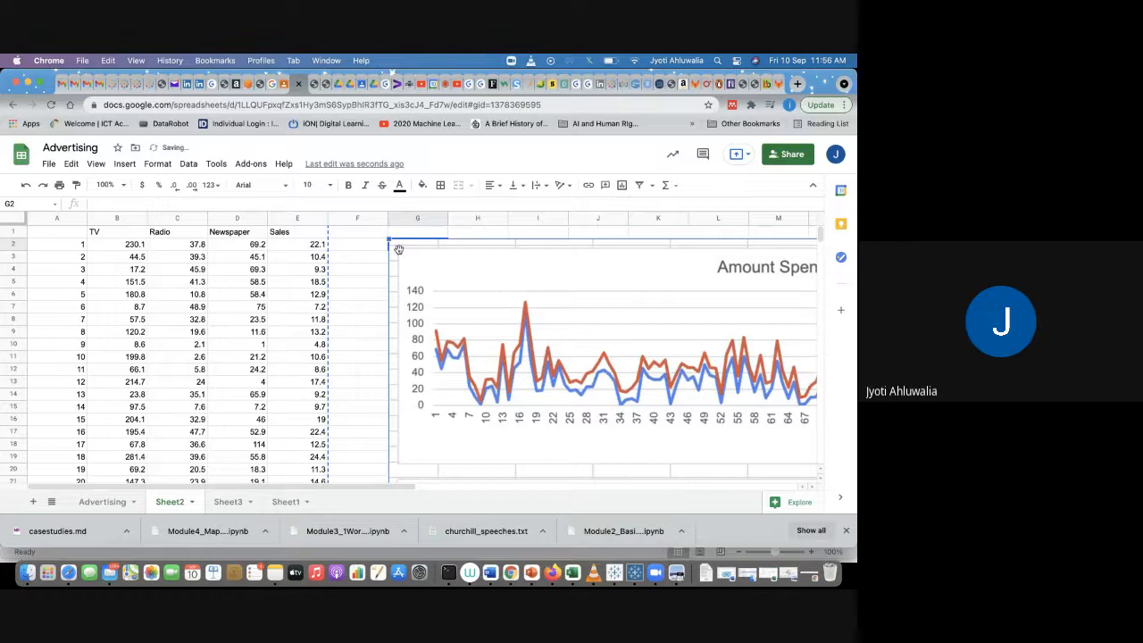
pyautogui.moveTo(389, 239); pyautogui.dragTo(528, 352)
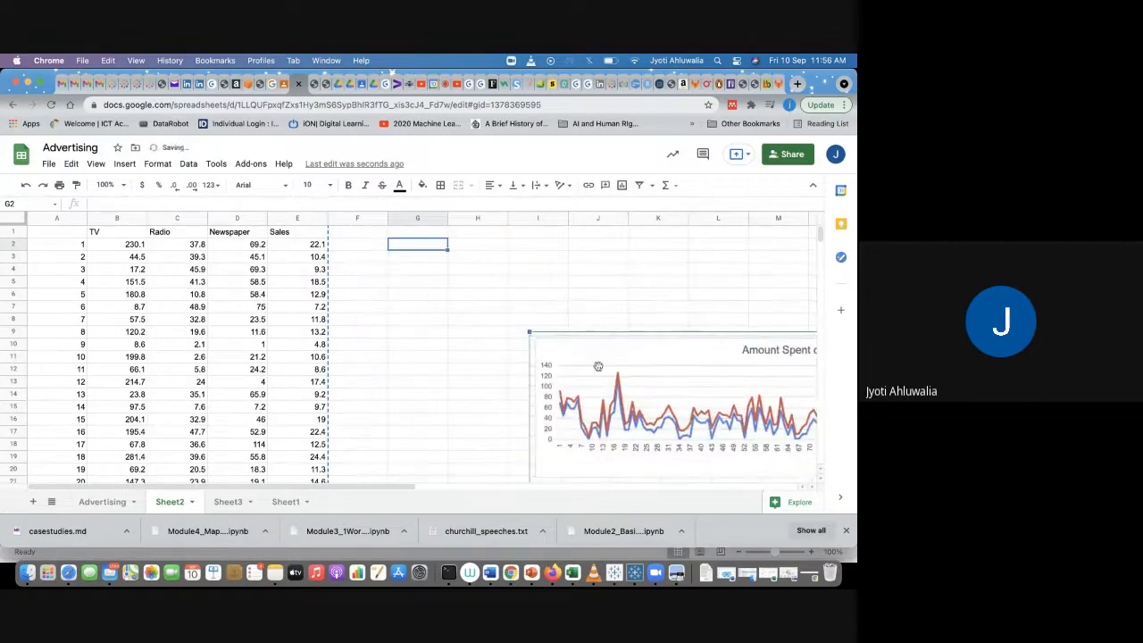
# Step: Move the pasted charts up beside the data so they start around column G, row 2
pyautogui.moveTo(598, 366); pyautogui.dragTo(410, 285)
pyautogui.moveTo(344, 252); pyautogui.dragTo(489, 333)
pyautogui.moveTo(565, 360); pyautogui.dragTo(424, 269)
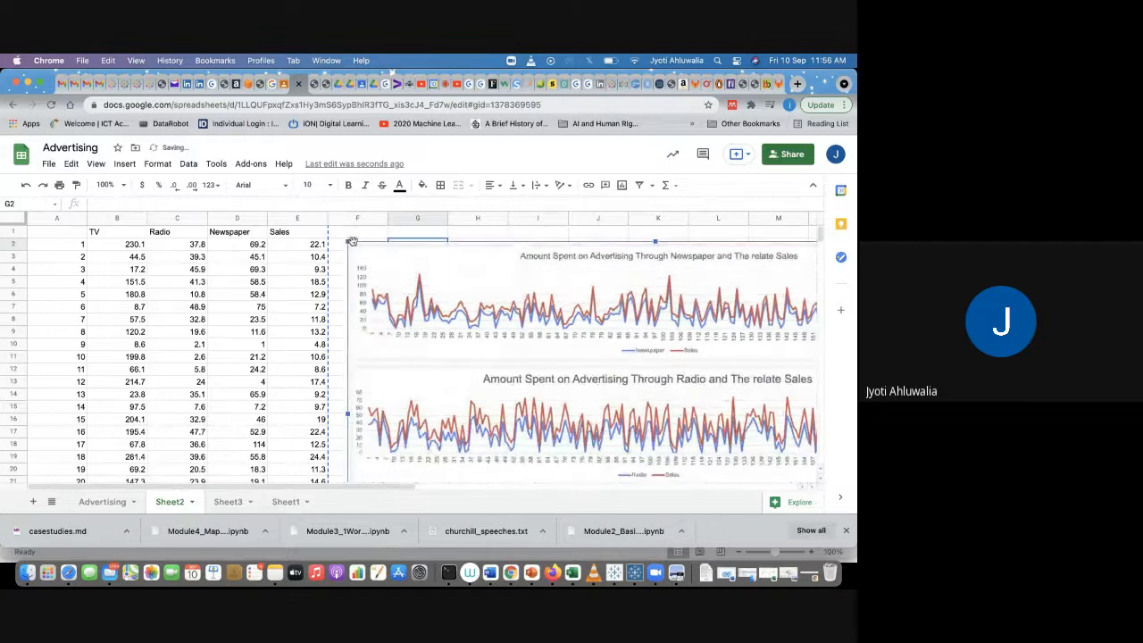
pyautogui.moveTo(346, 241); pyautogui.dragTo(430, 250)
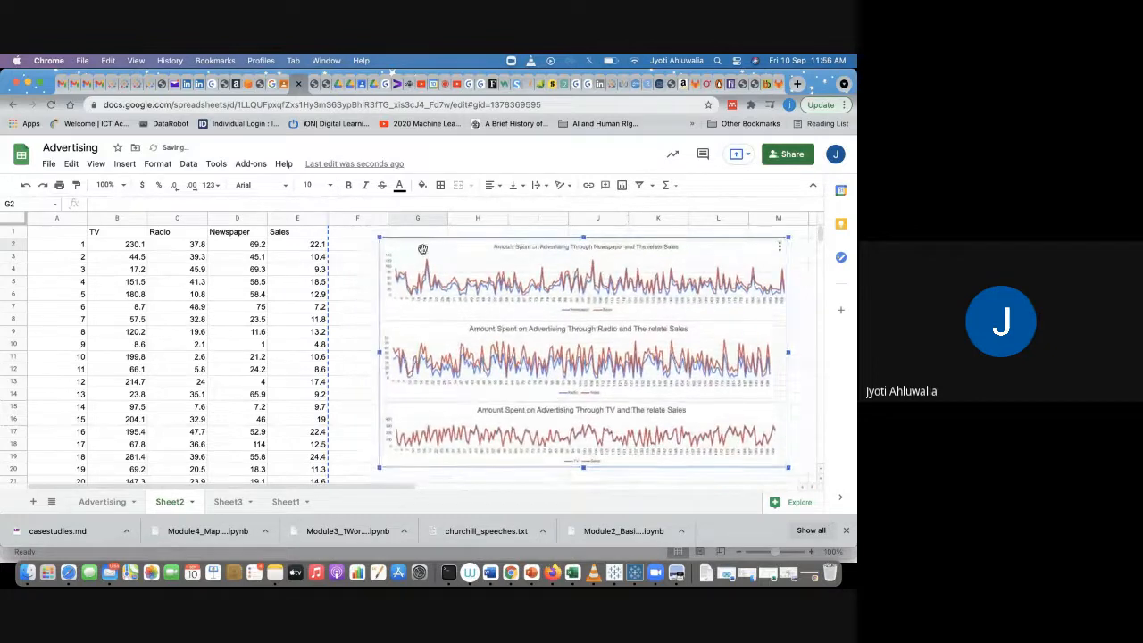
pyautogui.click(363, 262)
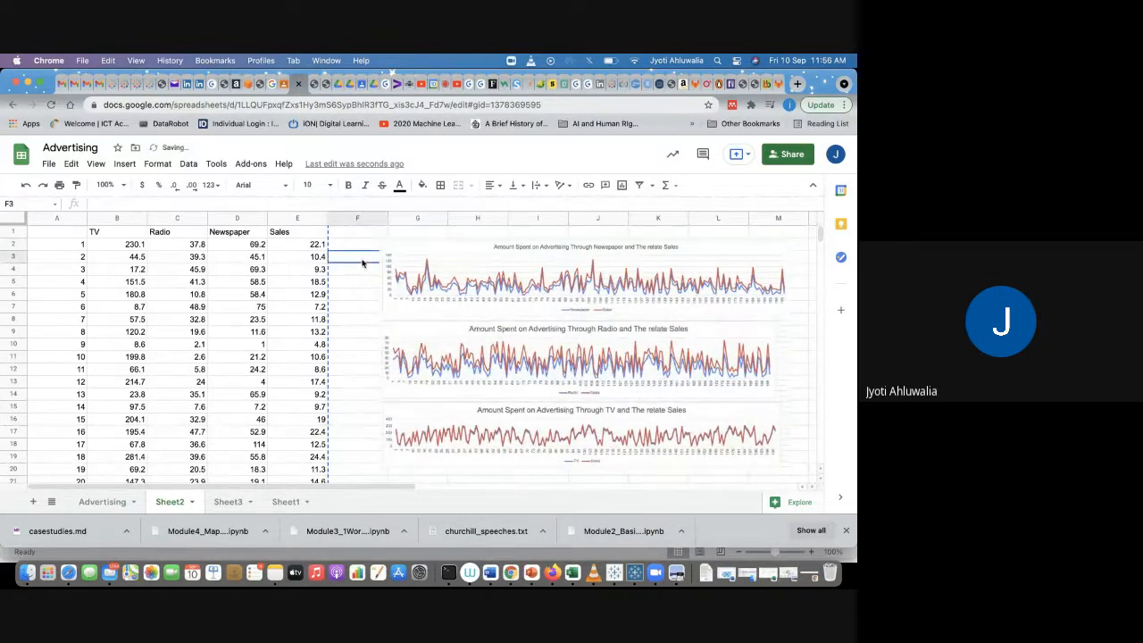
# Step: Insert two blank rows above the header row of the data on Sheet2
pyautogui.click(120, 234)
pyautogui.click(125, 164)
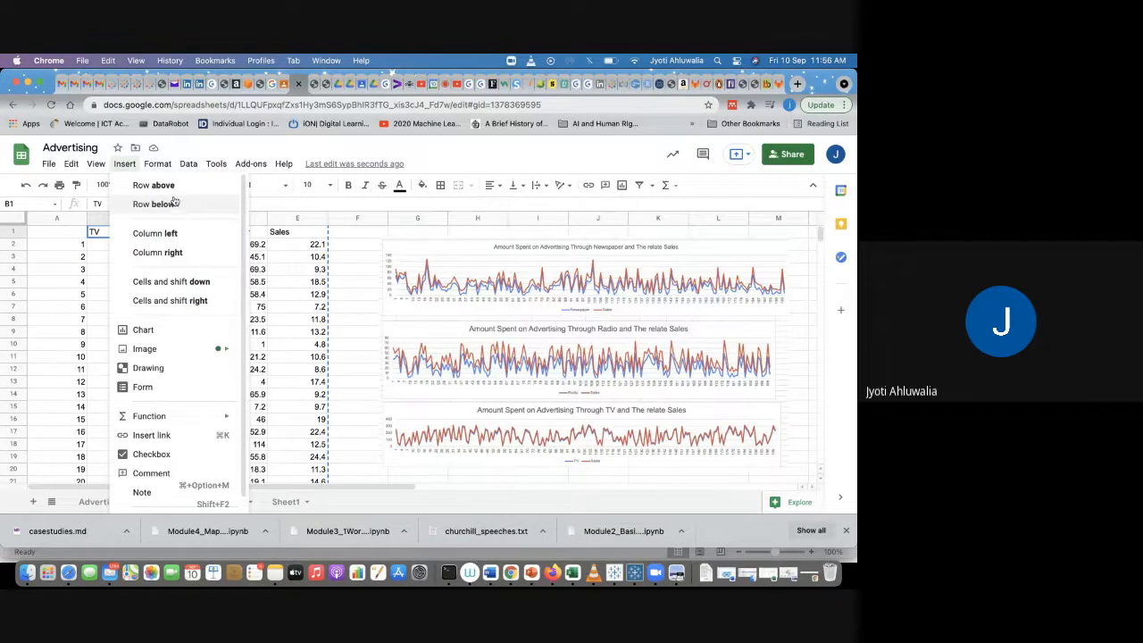
pyautogui.click(156, 185)
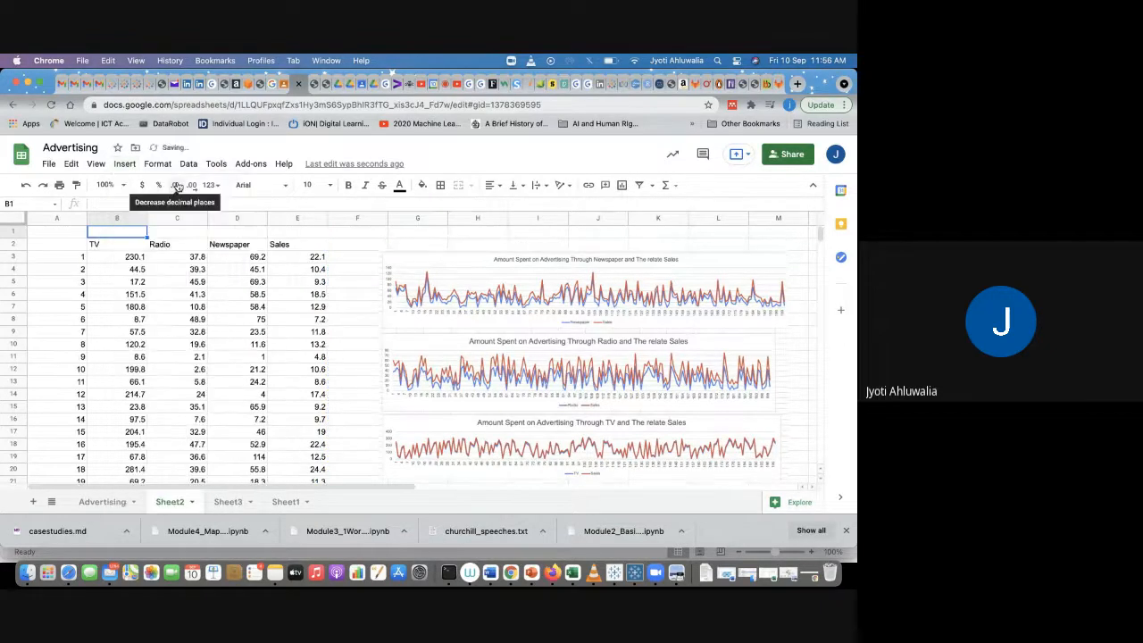
pyautogui.click(125, 163)
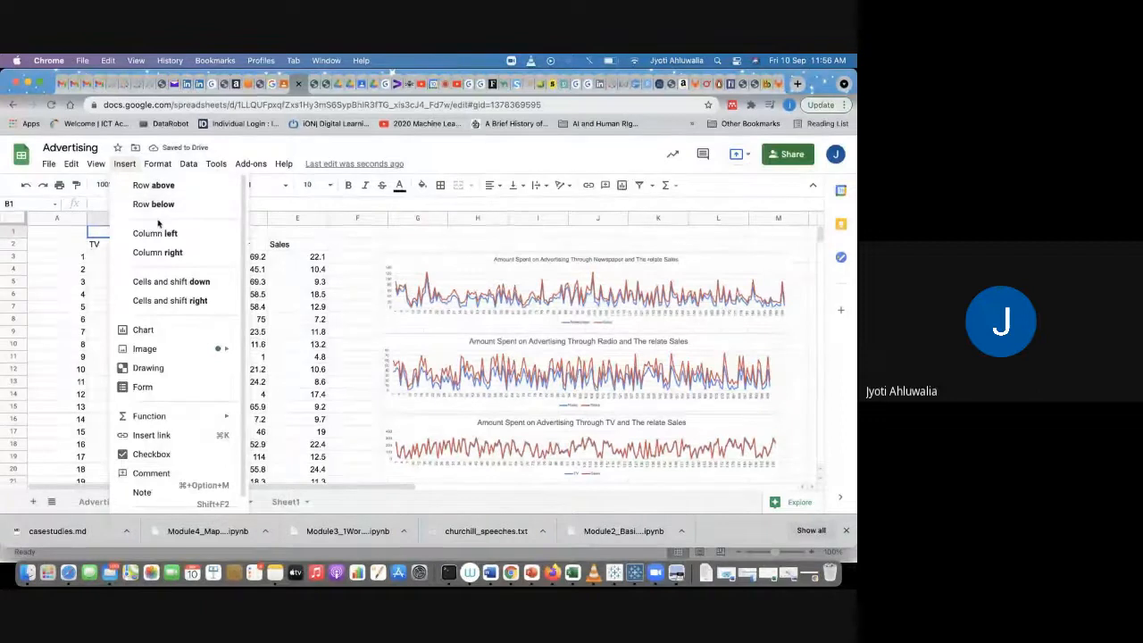
pyautogui.click(162, 185)
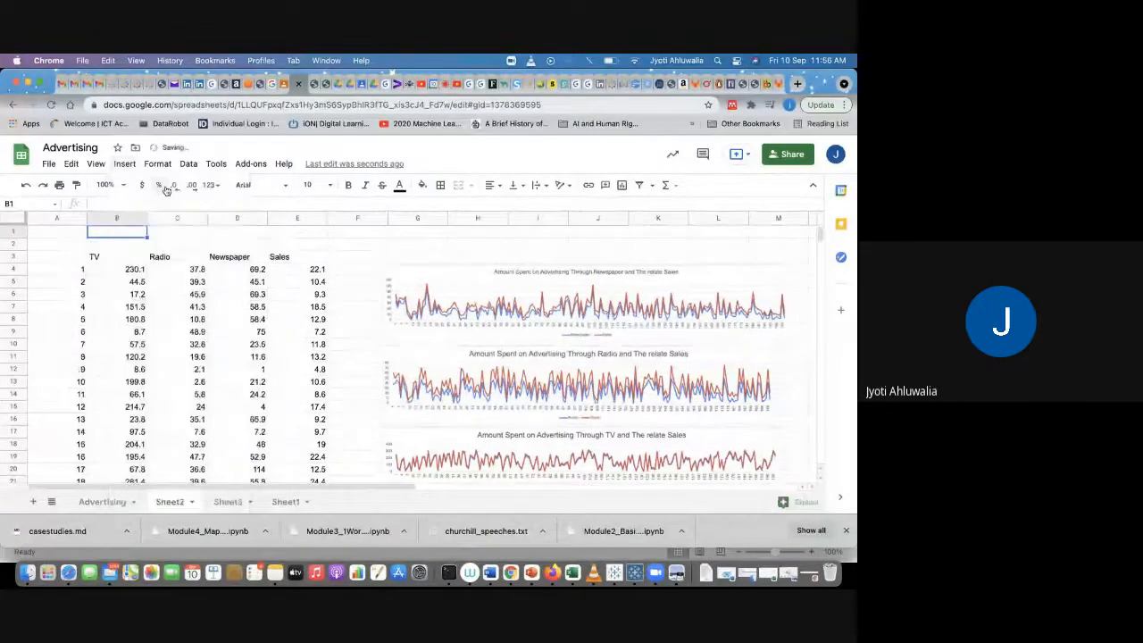
# Step: Label cell A2 as Corr
pyautogui.click(116, 246)
pyautogui.click(78, 245)
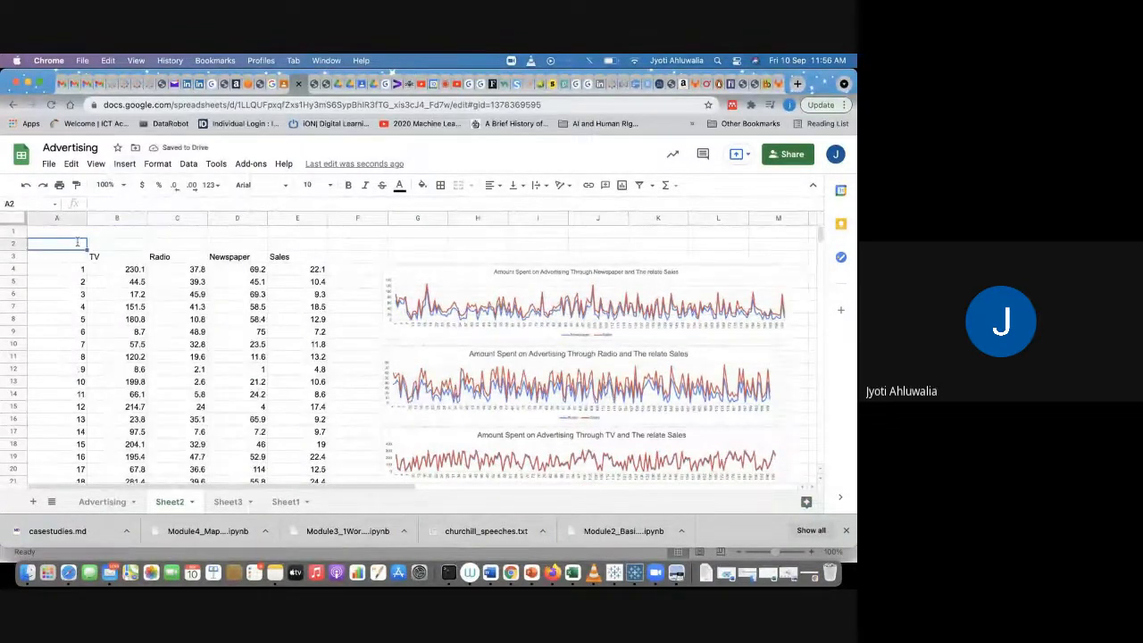
pyautogui.write('Corr')
pyautogui.press('Tab')
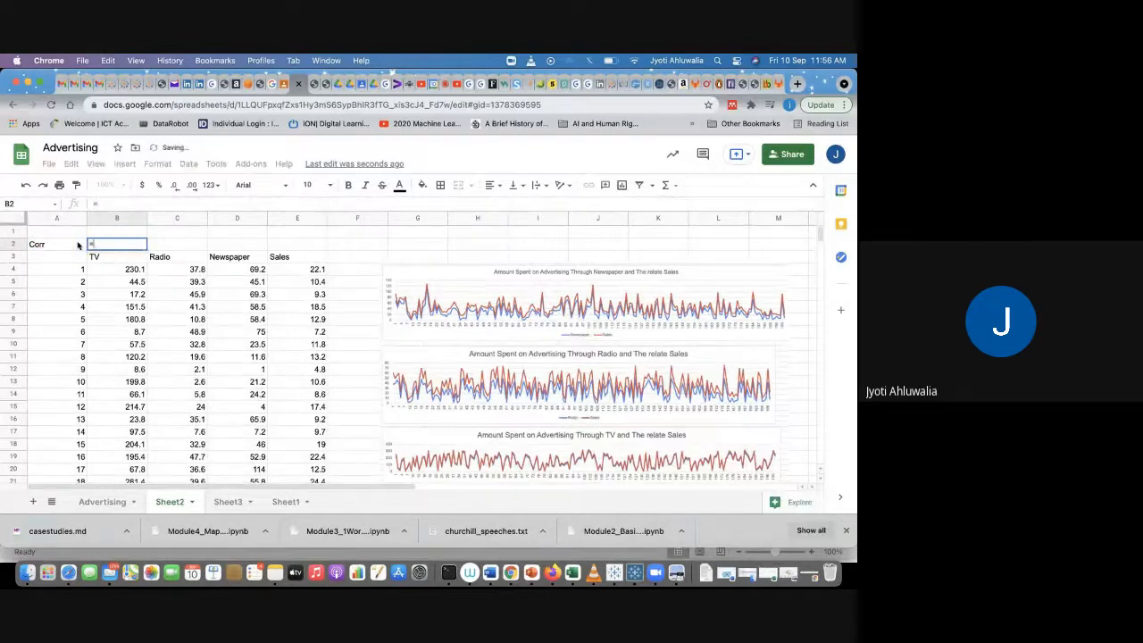
pyautogui.write('=corr')
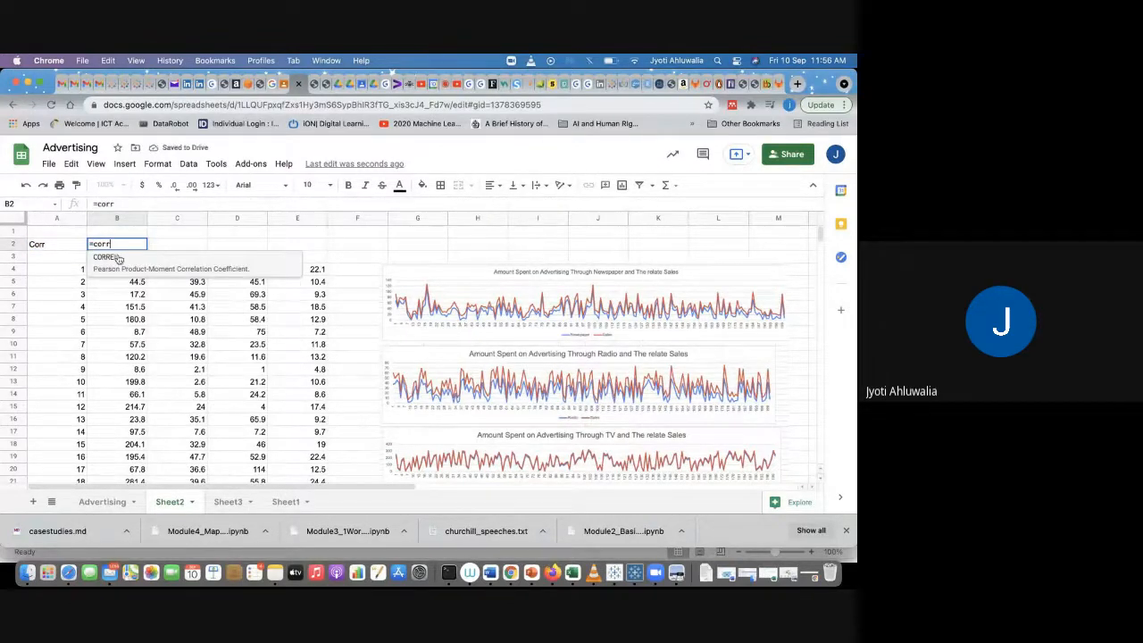
pyautogui.click(116, 256)
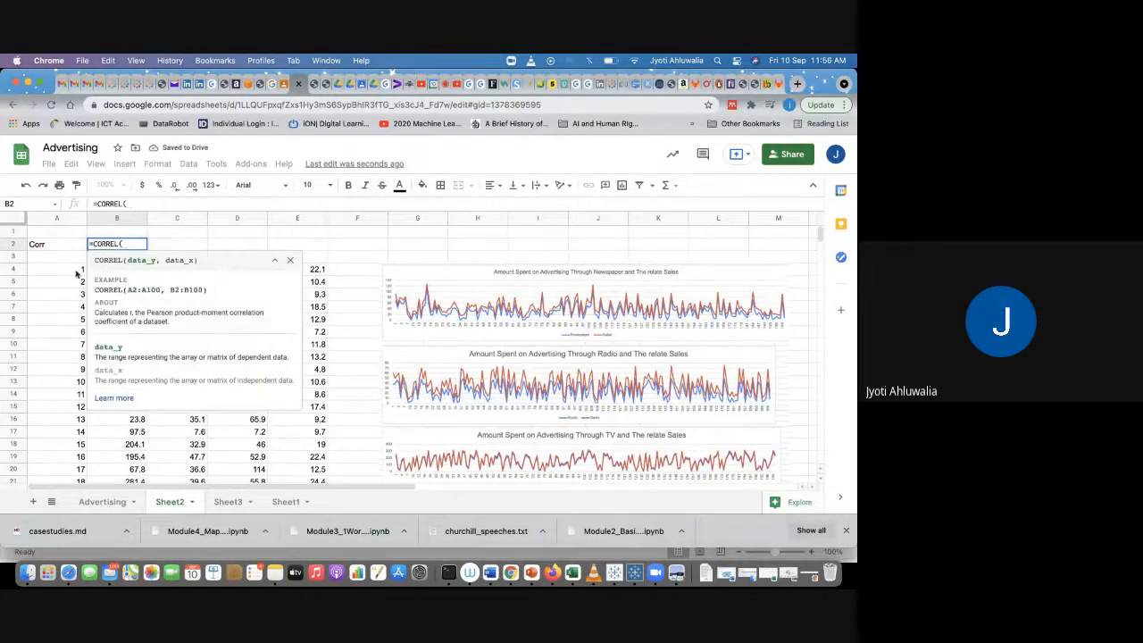
pyautogui.press('Down')
pyautogui.press('Down')
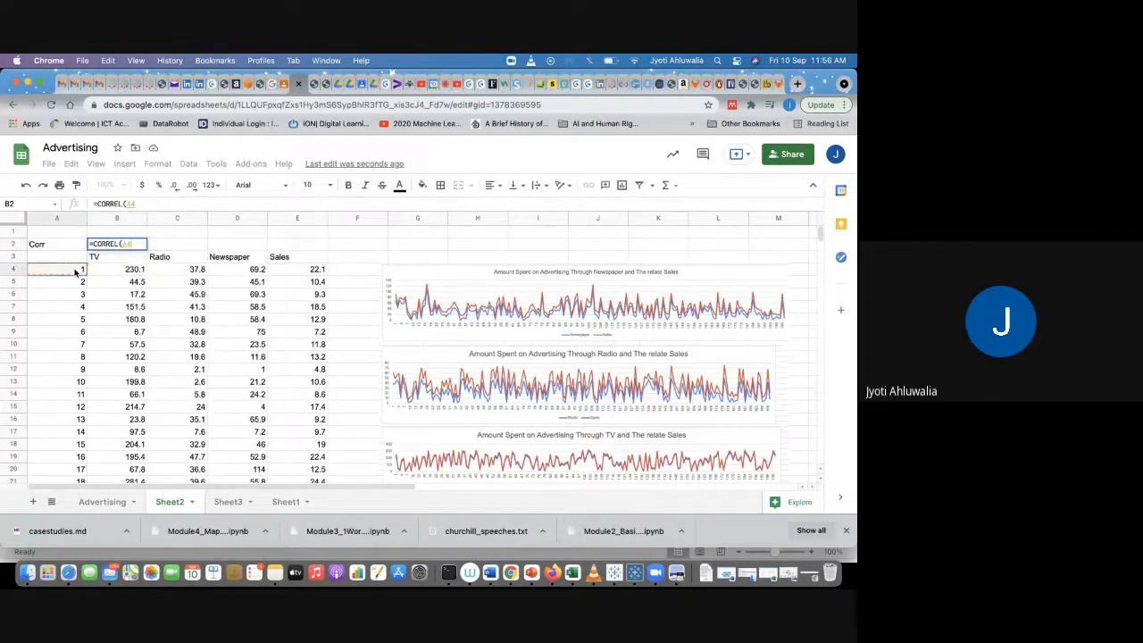
pyautogui.press('super+shift+Down')
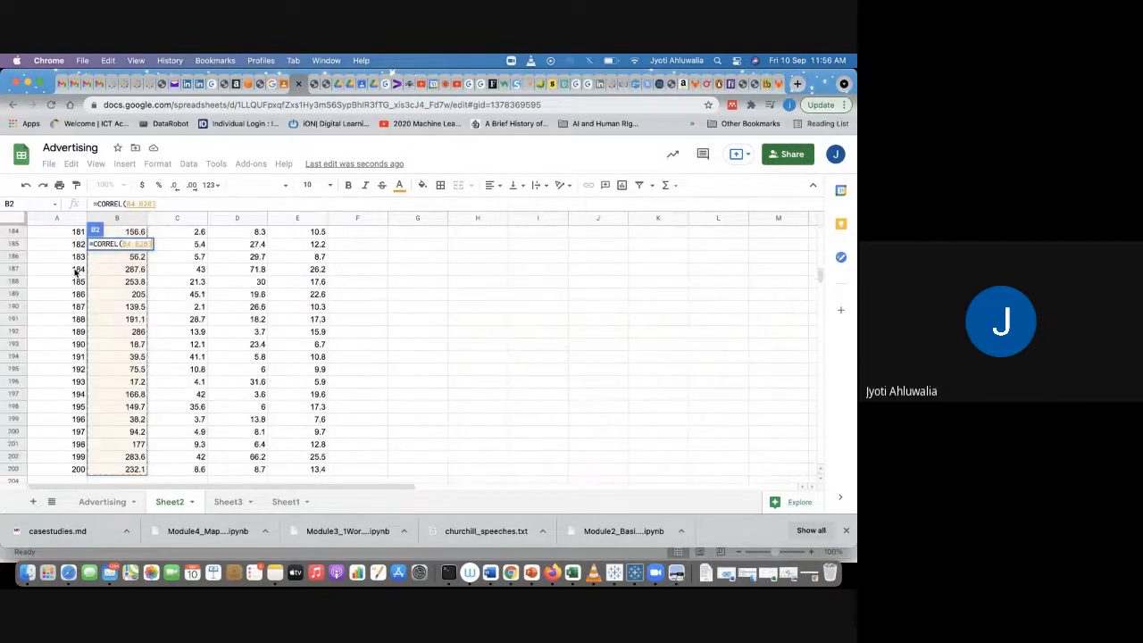
pyautogui.write(',')
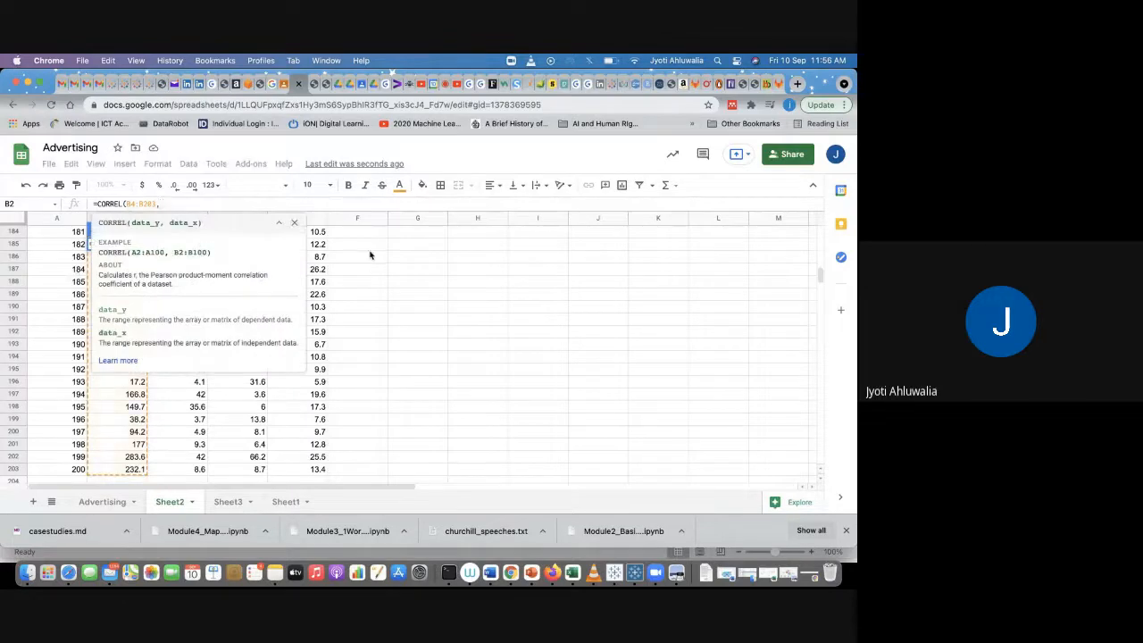
pyautogui.scroll(15, 392, 285)
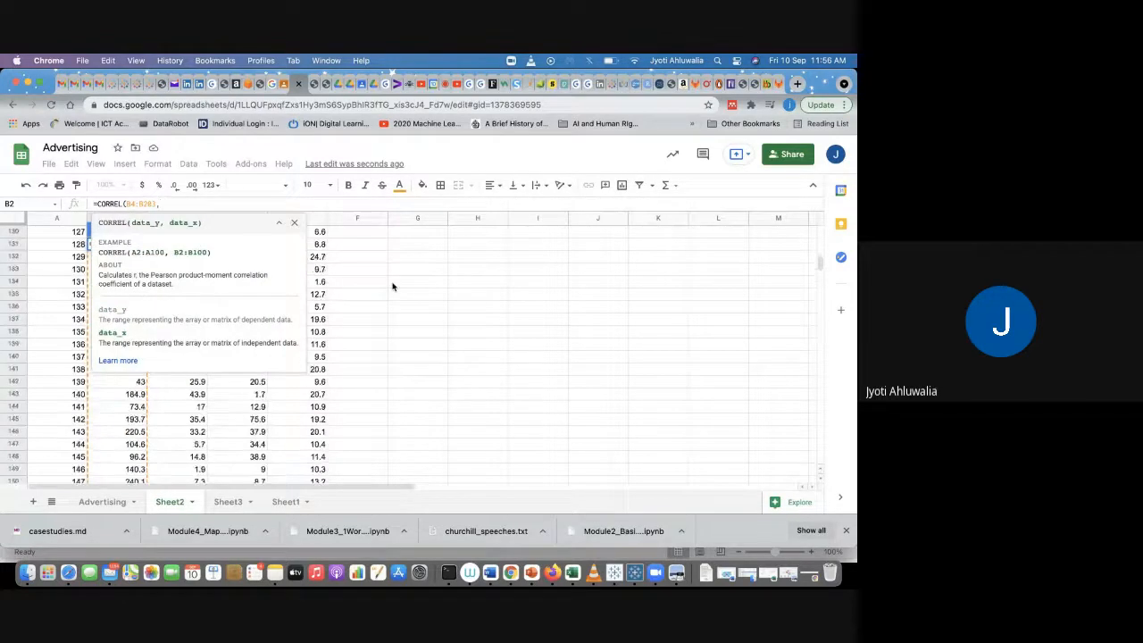
pyautogui.scroll(15, 299, 420)
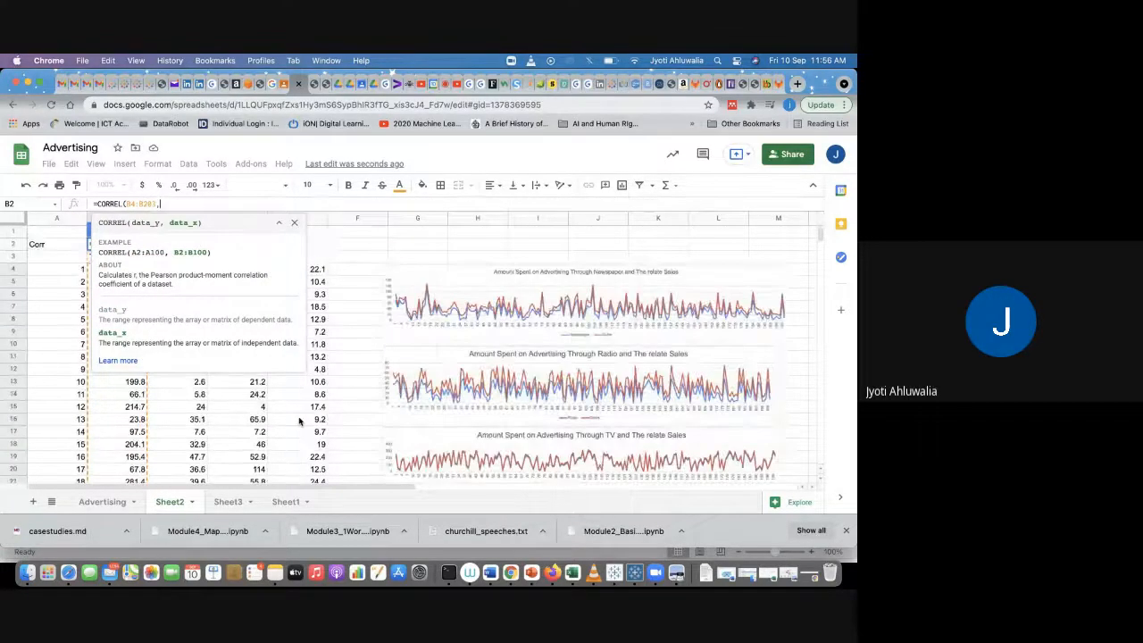
pyautogui.click(242, 385)
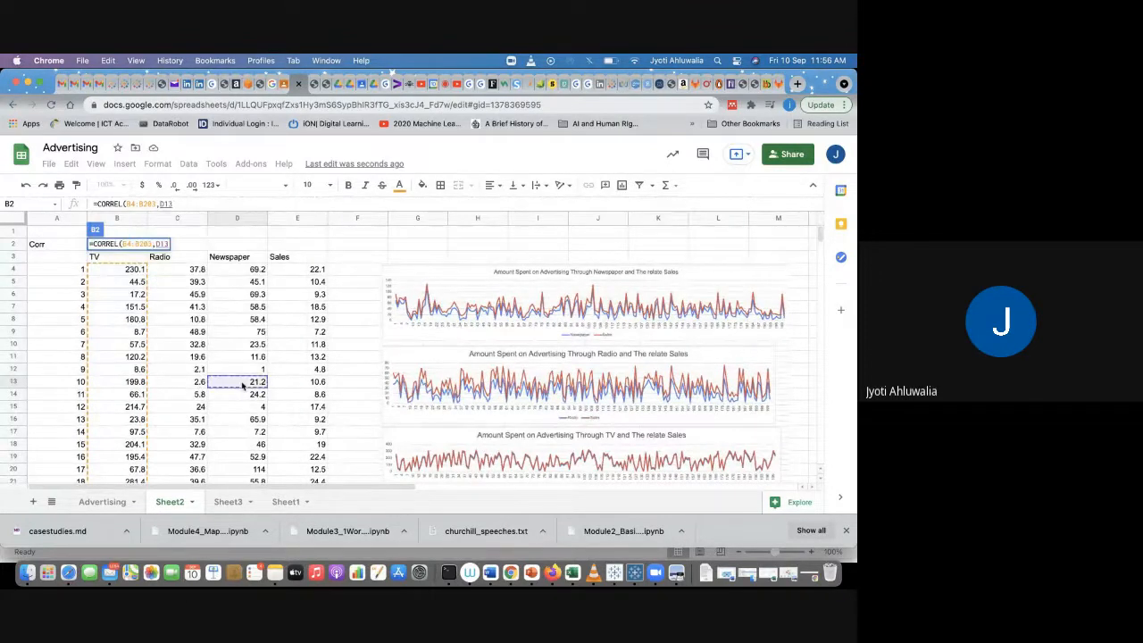
pyautogui.press('Escape')
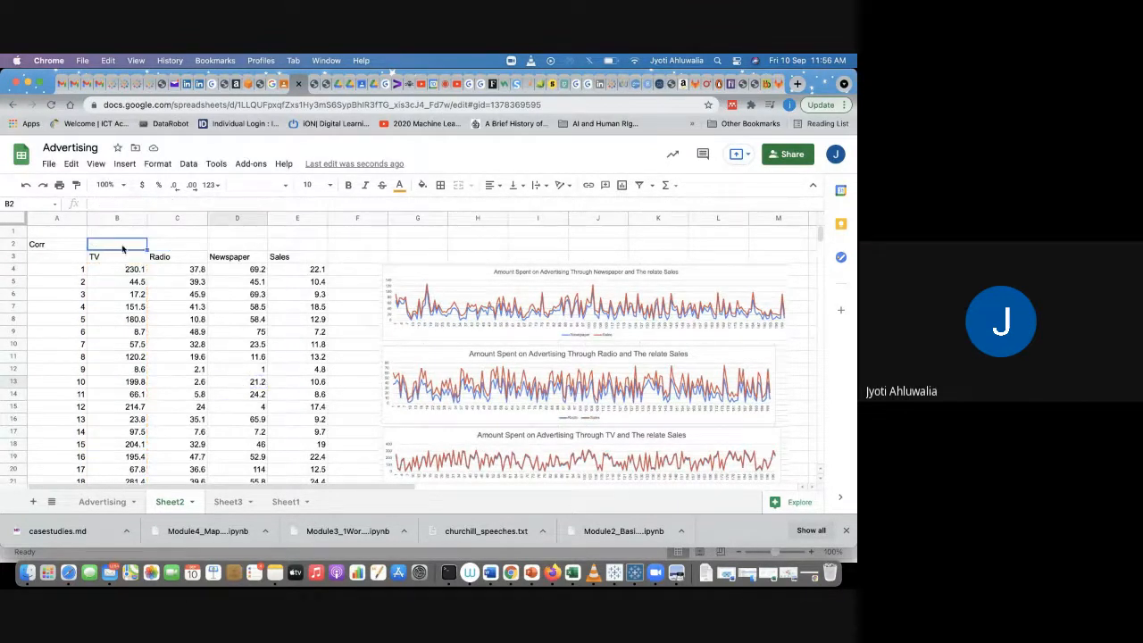
# Step: Enter a CORREL formula in B2 using TV values B4:B203 as the first range and the Sales column from E4 as the second
pyautogui.write('=corre')
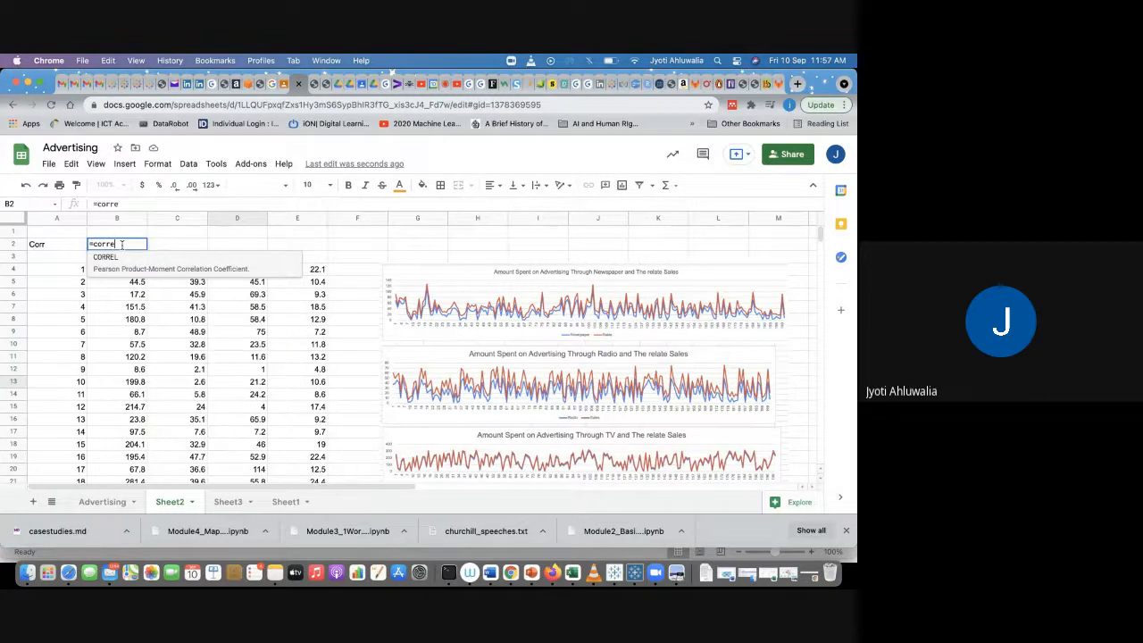
pyautogui.write('l(')
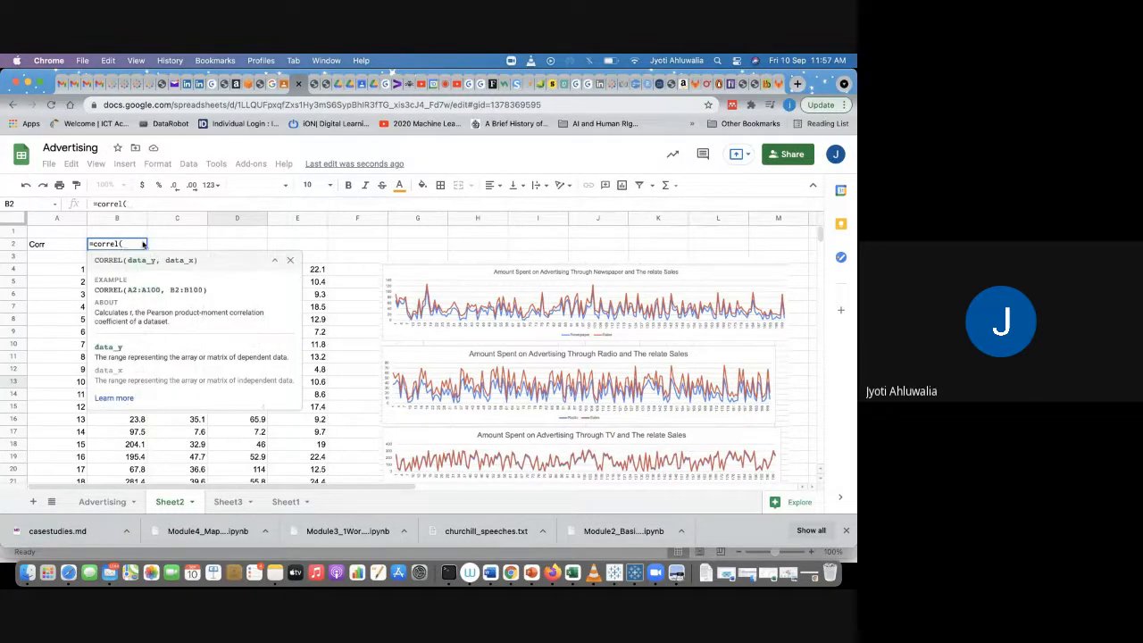
pyautogui.press('Down')
pyautogui.press('Down')
pyautogui.press('Down')
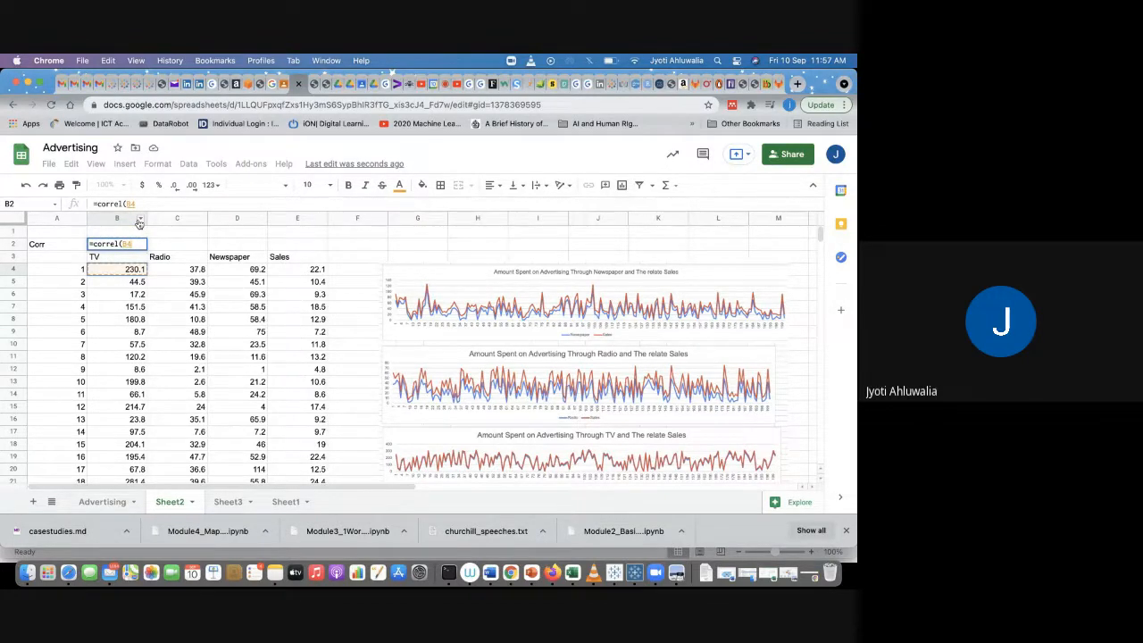
pyautogui.press('super+shift+Down')
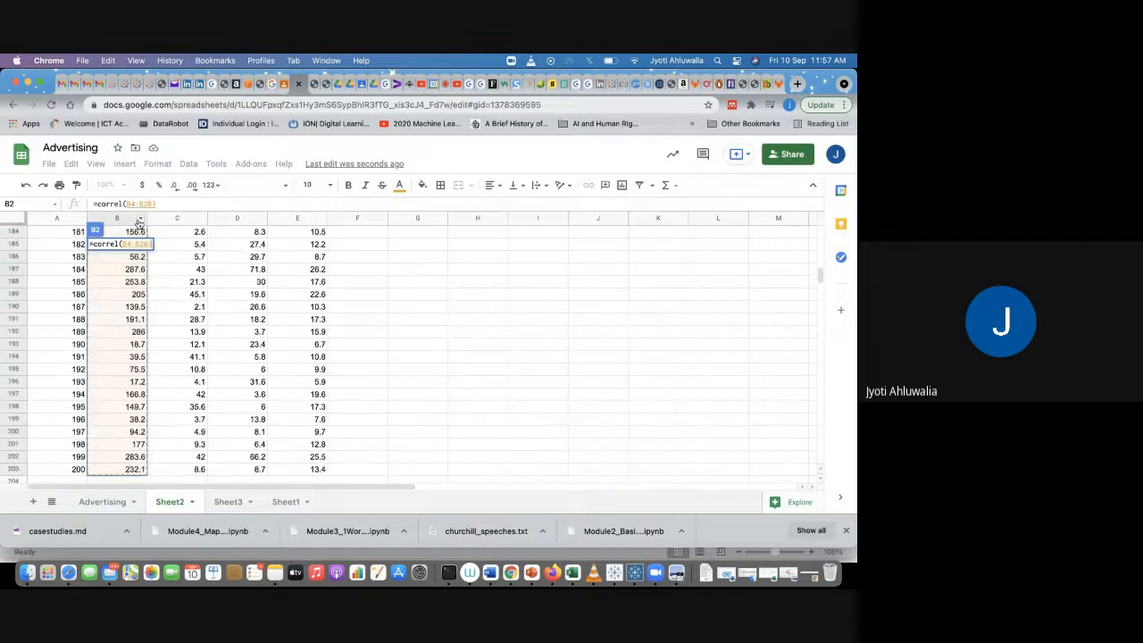
pyautogui.click(171, 203)
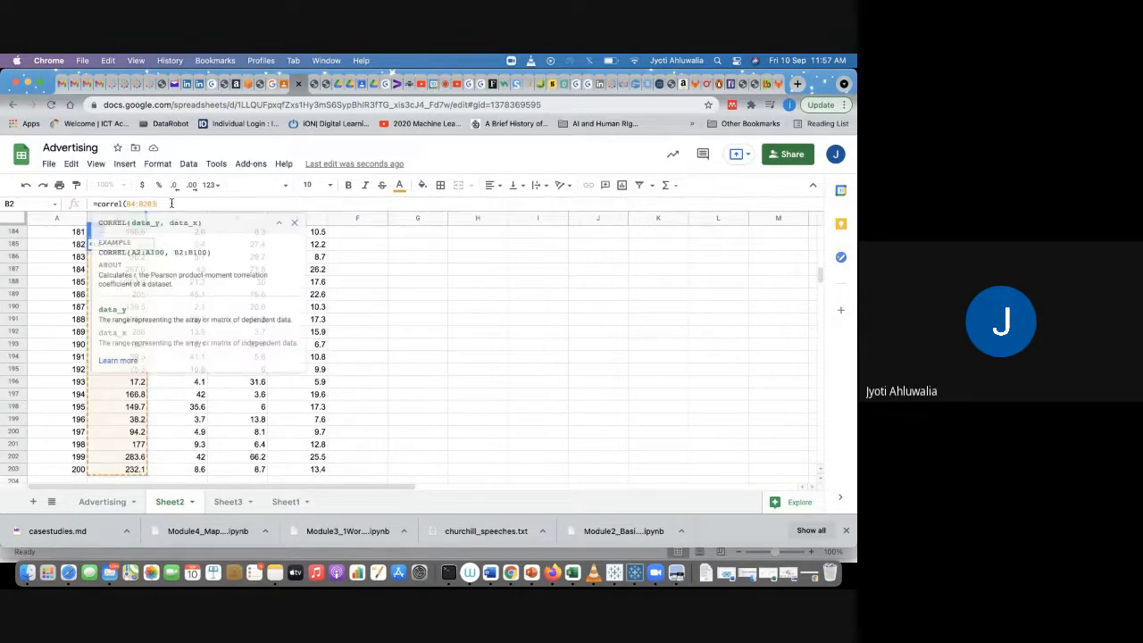
pyautogui.write(',e')
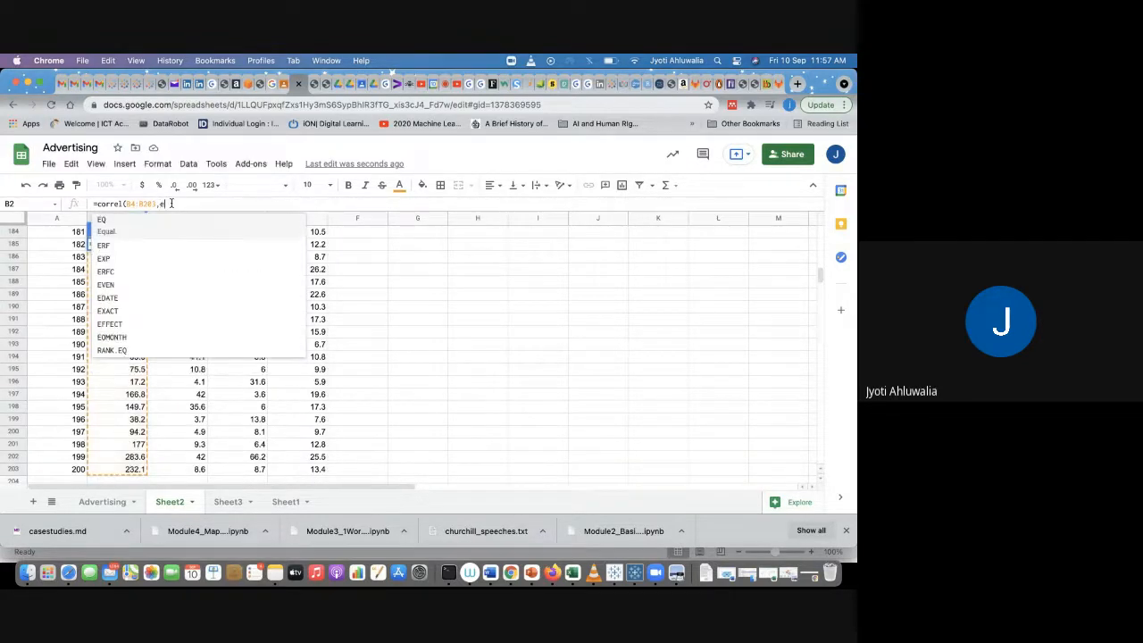
pyautogui.write('4:')
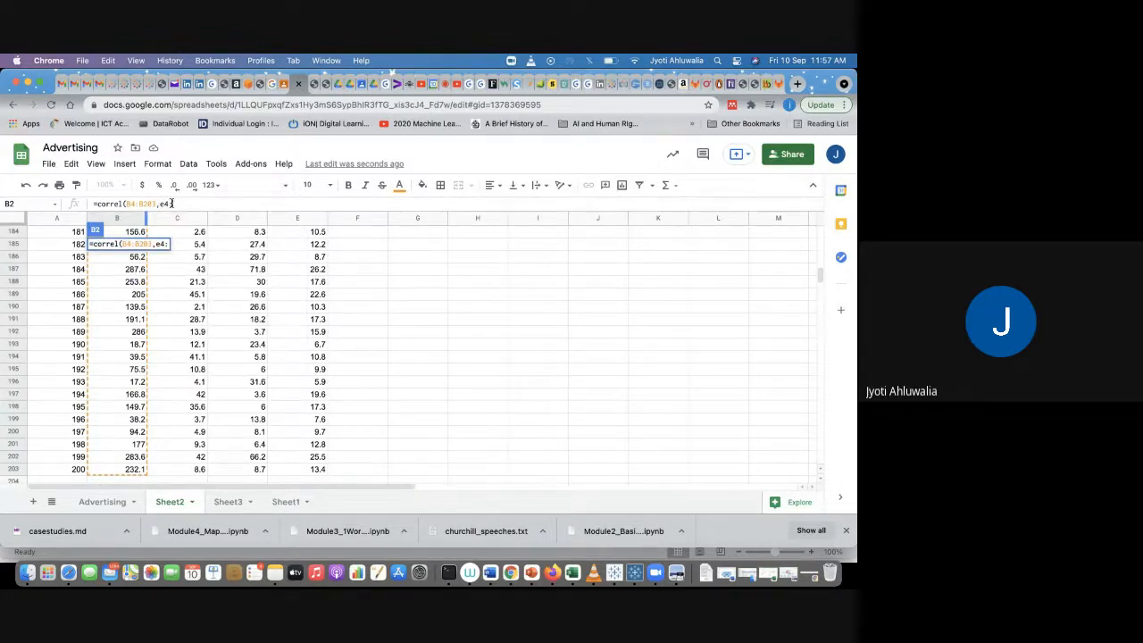
pyautogui.click(172, 204)
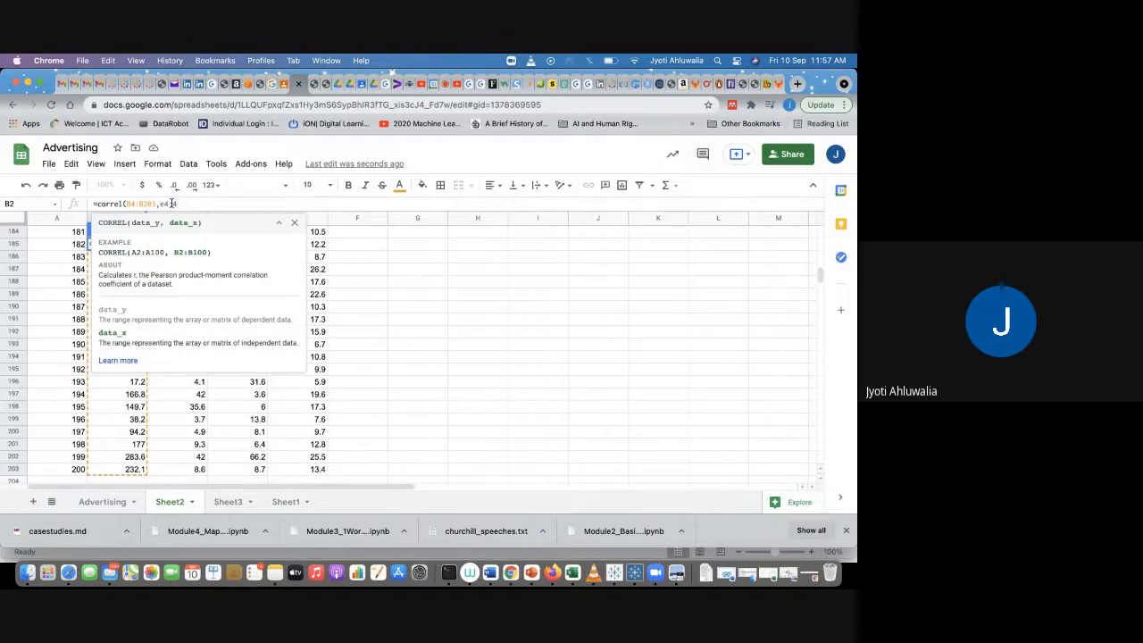
pyautogui.write('e204')
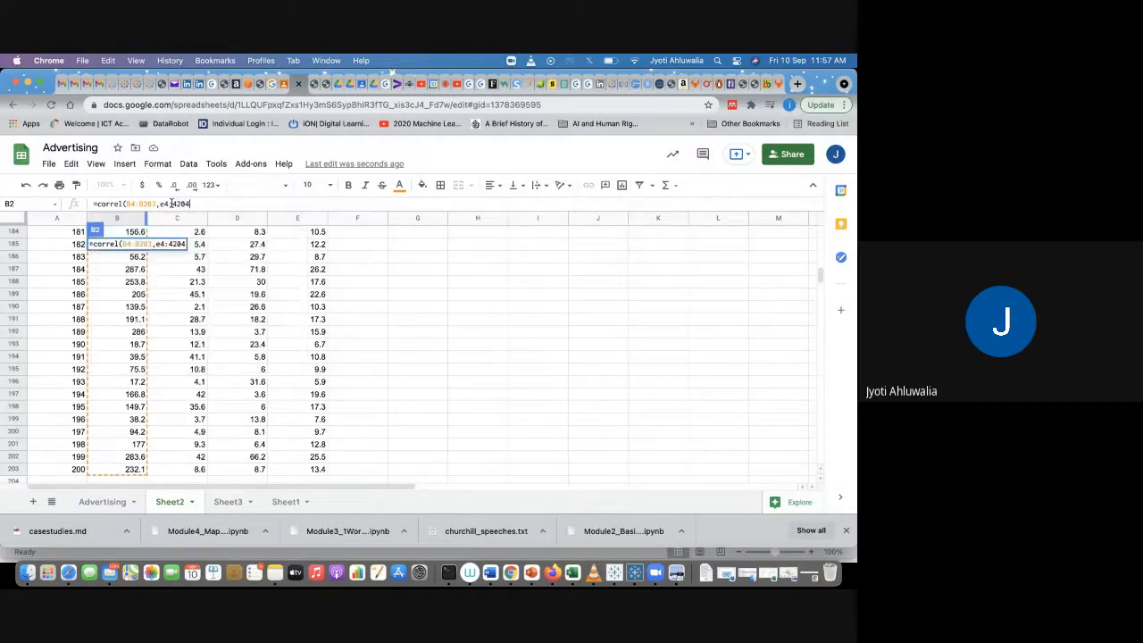
pyautogui.press('BackSpace')
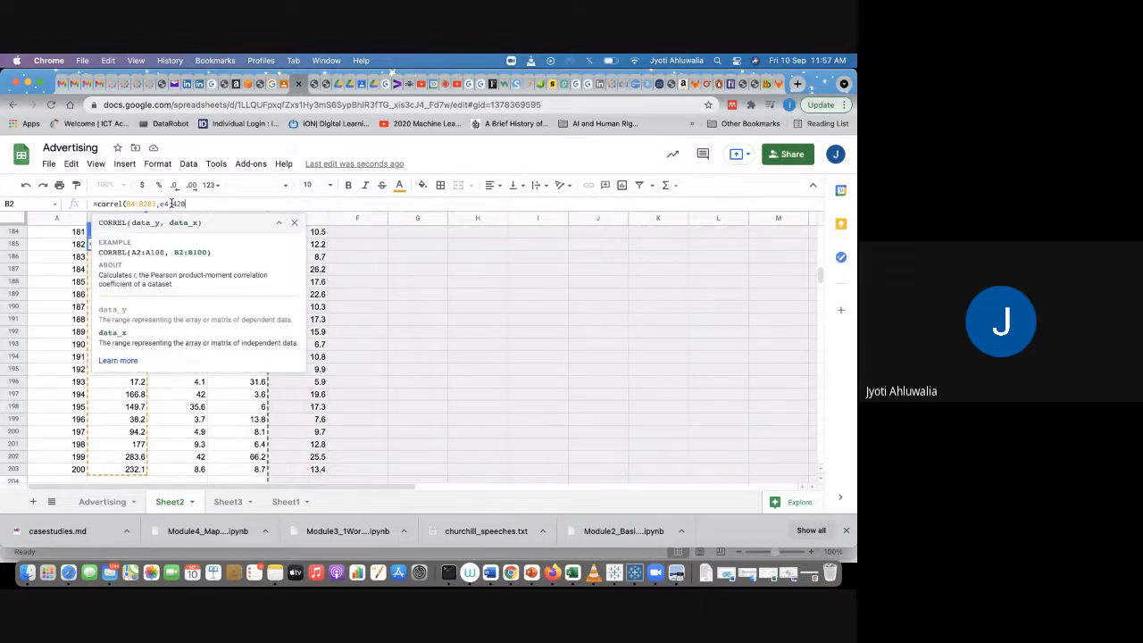
pyautogui.write('3')
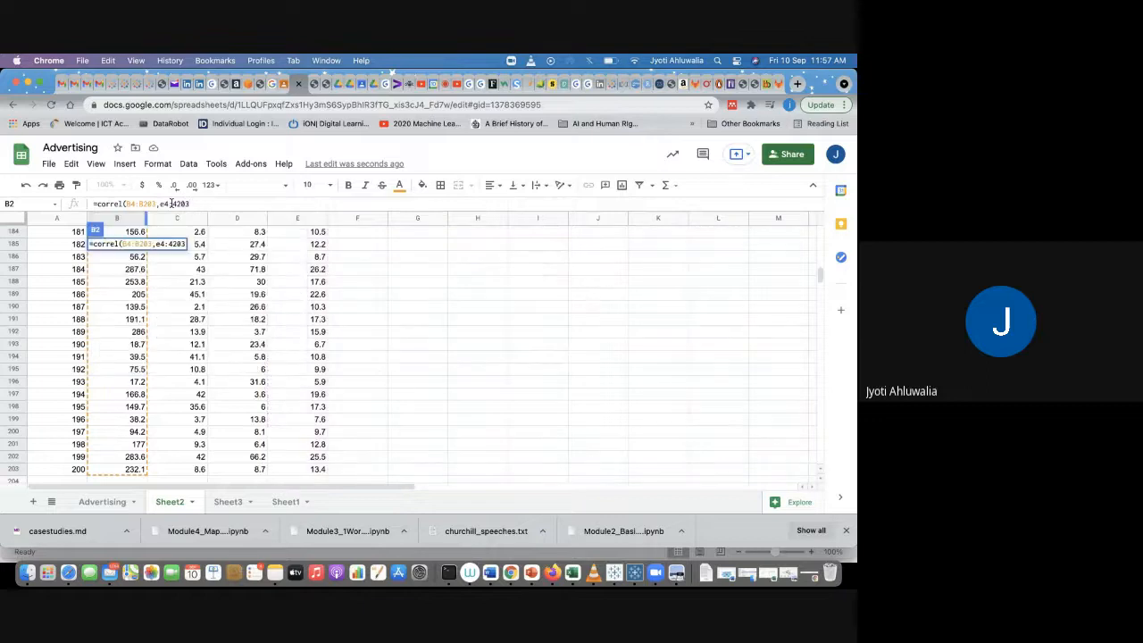
pyautogui.press('Return')
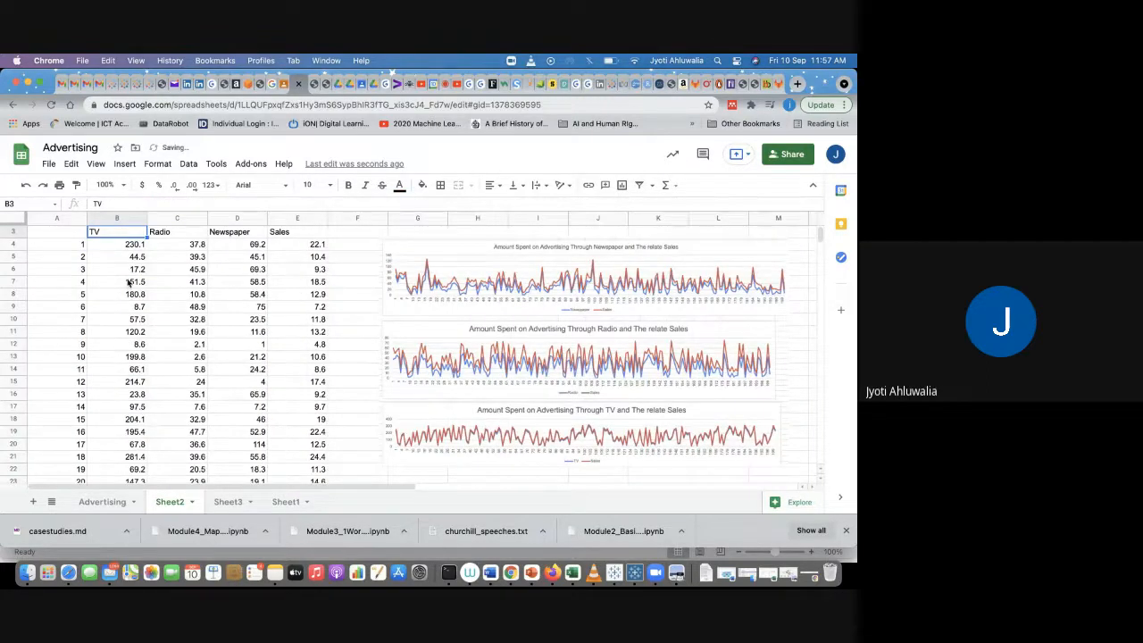
# Step: Correct the formula's second range in B2 so it reads E4:E203
pyautogui.scroll(1, 156, 282)
pyautogui.click(125, 248)
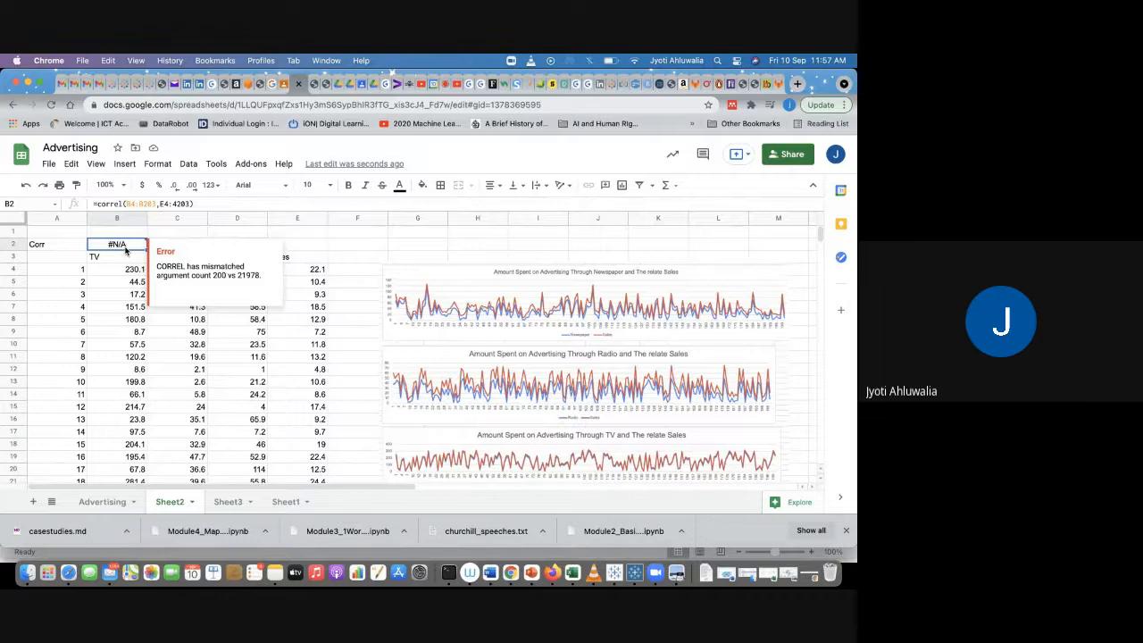
pyautogui.click(177, 204)
pyautogui.press('BackSpace')
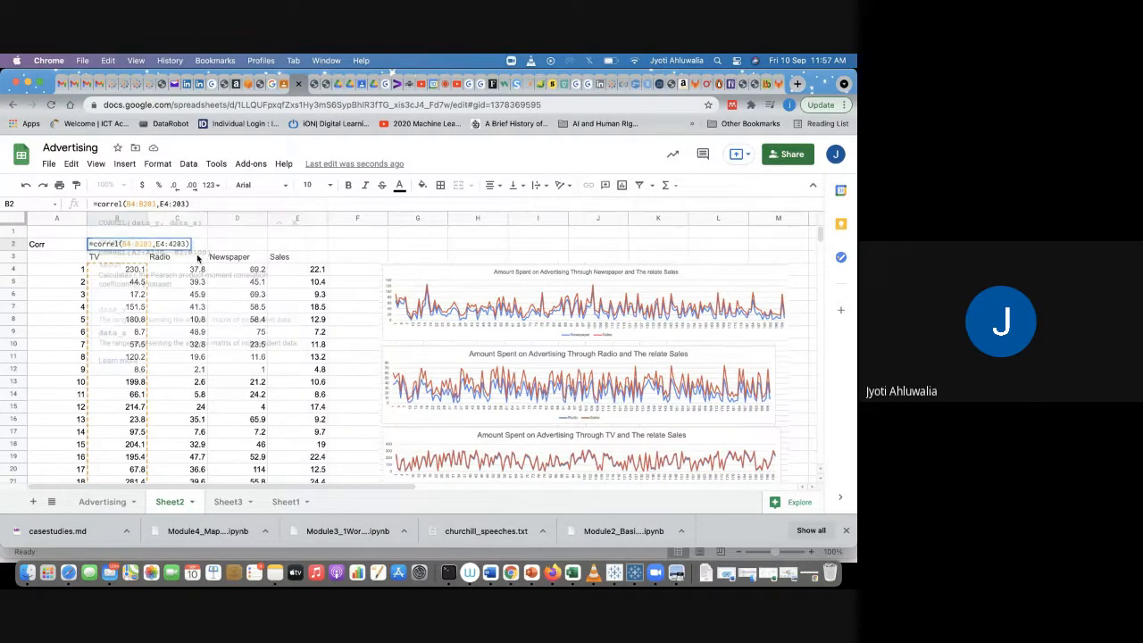
pyautogui.press('Return')
pyautogui.click(123, 249)
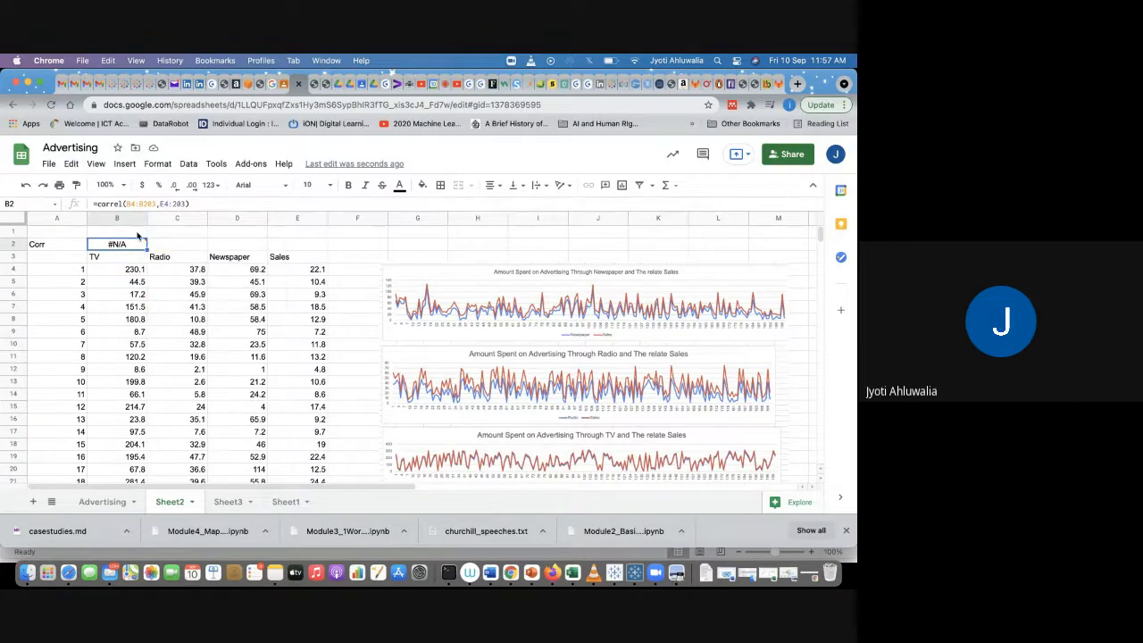
pyautogui.click(173, 204)
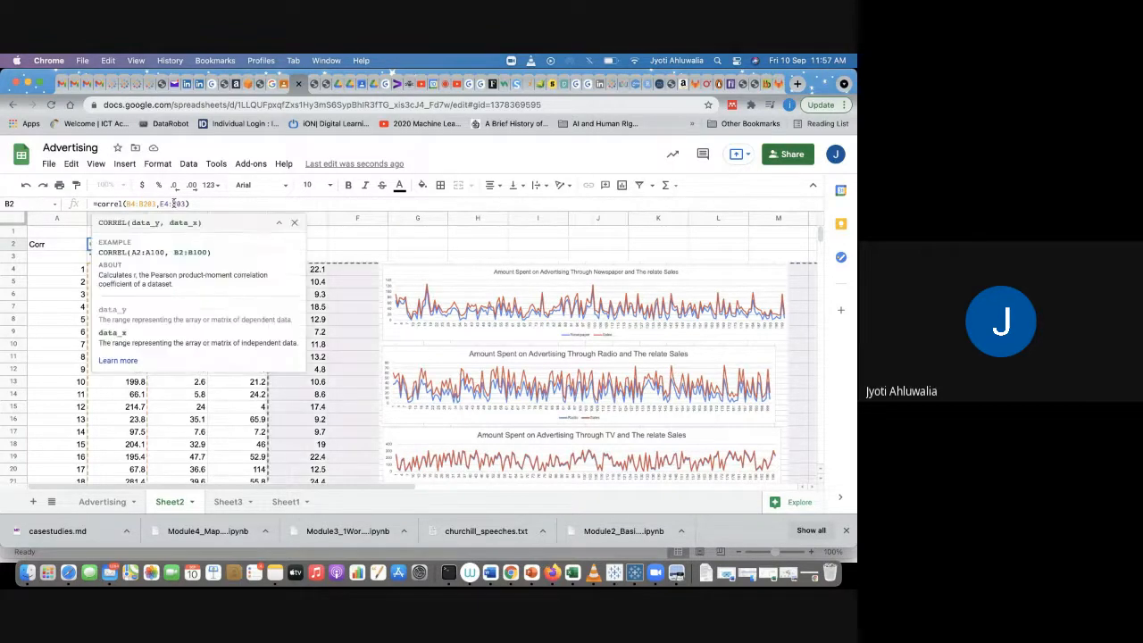
pyautogui.press('Return')
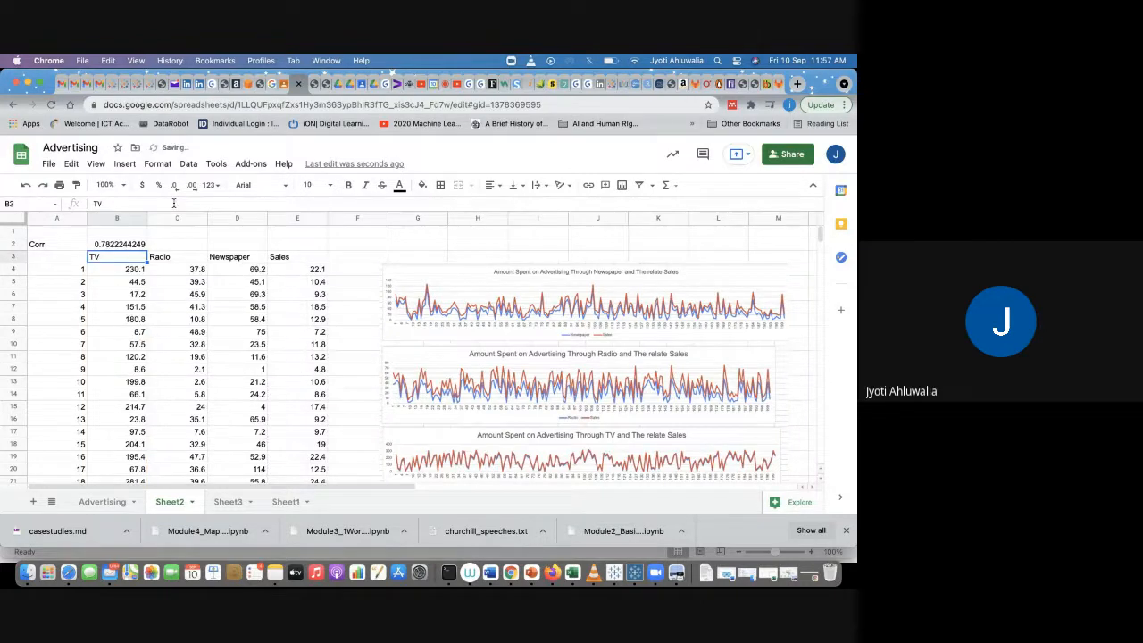
# Step: Make the Sales range in B2's CORREL formula absolute so it reads $E$4:$E$203
pyautogui.press('Up')
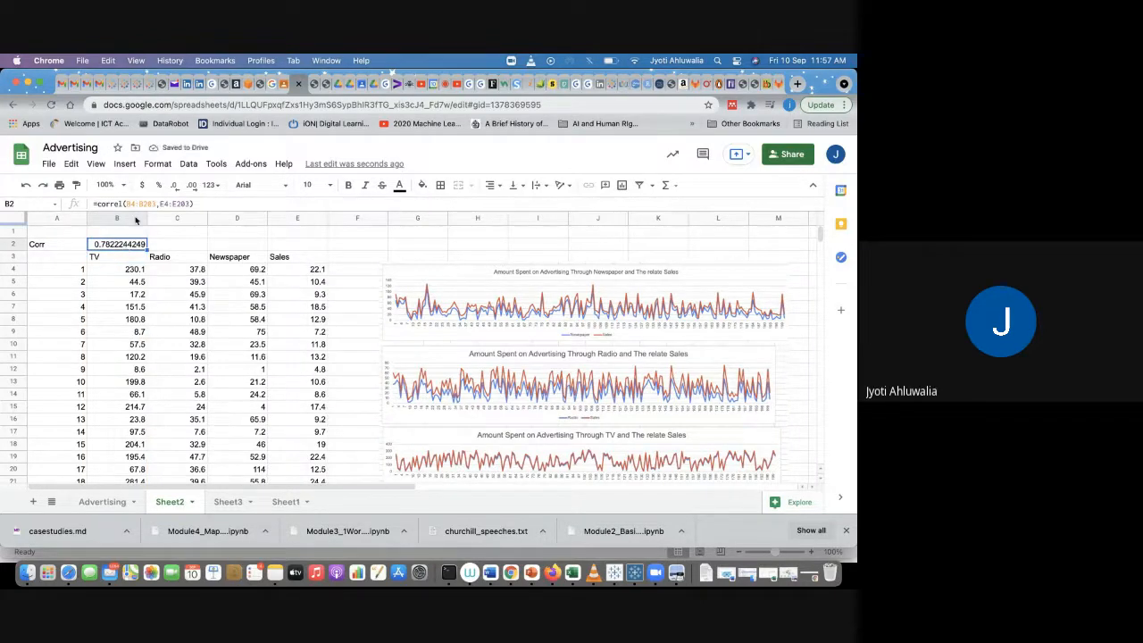
pyautogui.click(124, 204)
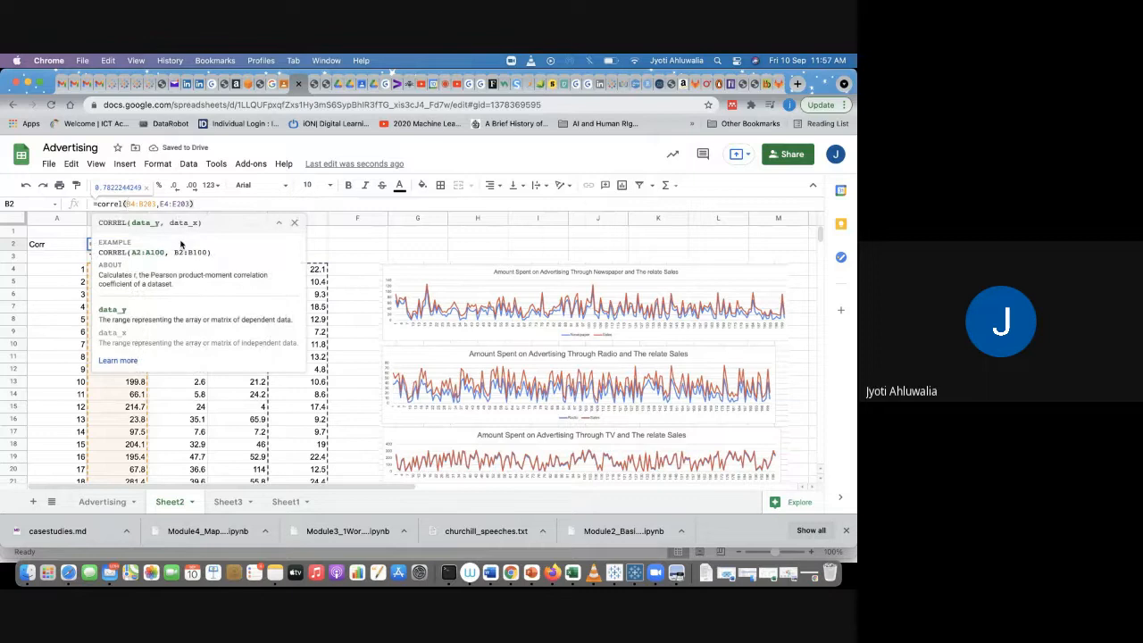
pyautogui.click(161, 204)
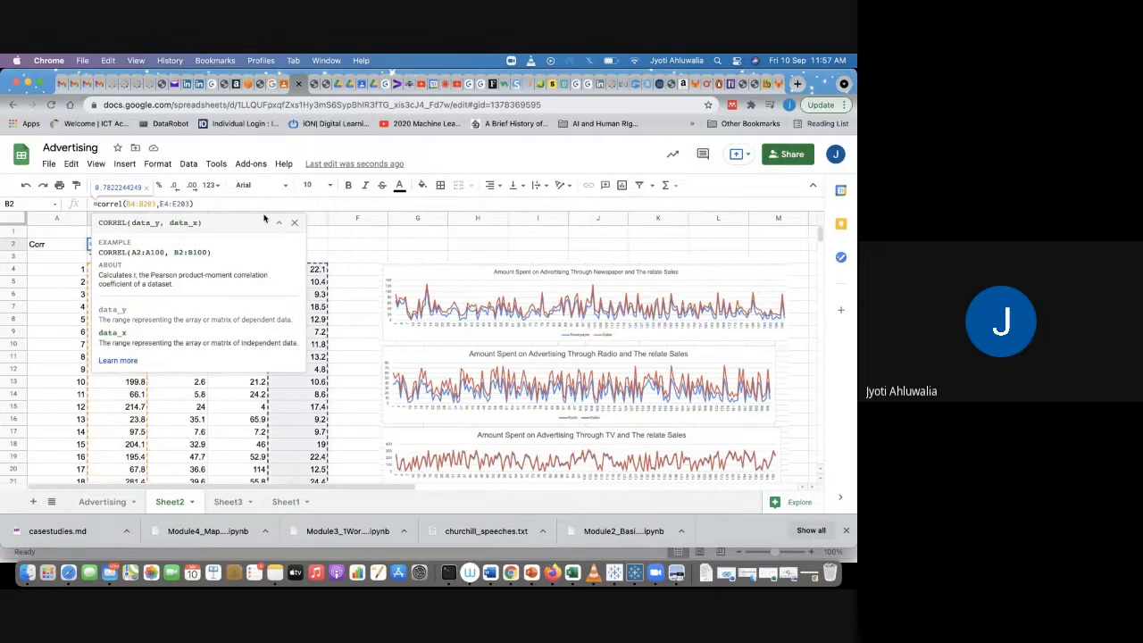
pyautogui.write('$E$4:$')
pyautogui.press('Right')
pyautogui.write('$')
pyautogui.press('Return')
# Step: Copy the correlation formula from B2 into C2 and D2 for Radio and Newspaper
pyautogui.click(125, 244)
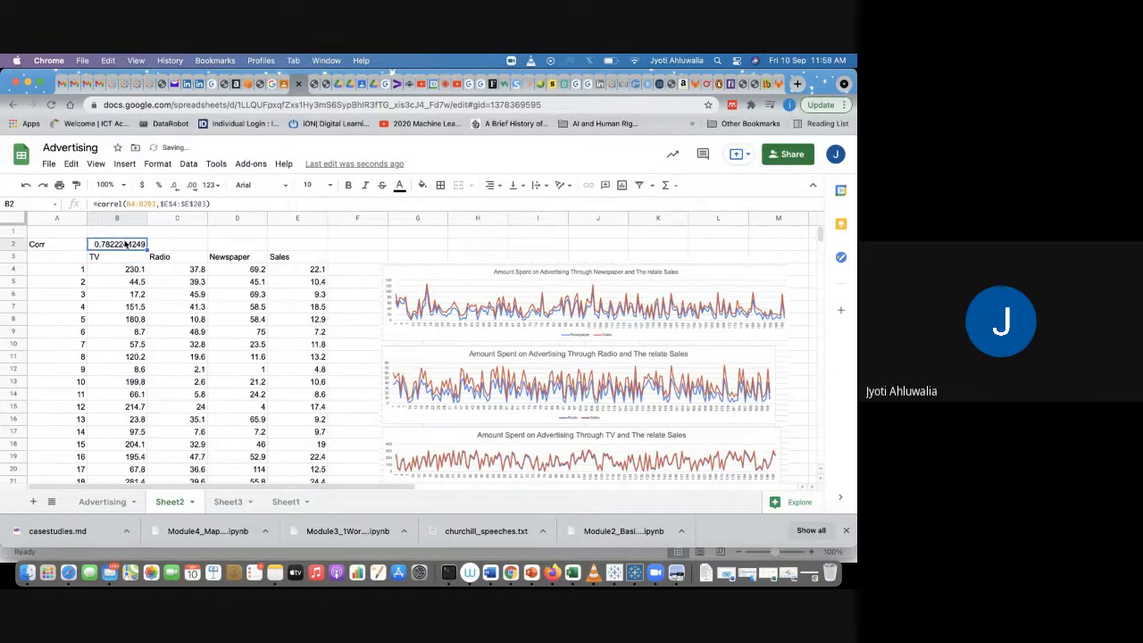
pyautogui.hotkey('ctrl', 'c')
pyautogui.click(171, 244)
pyautogui.hotkey('ctrl', 'v')
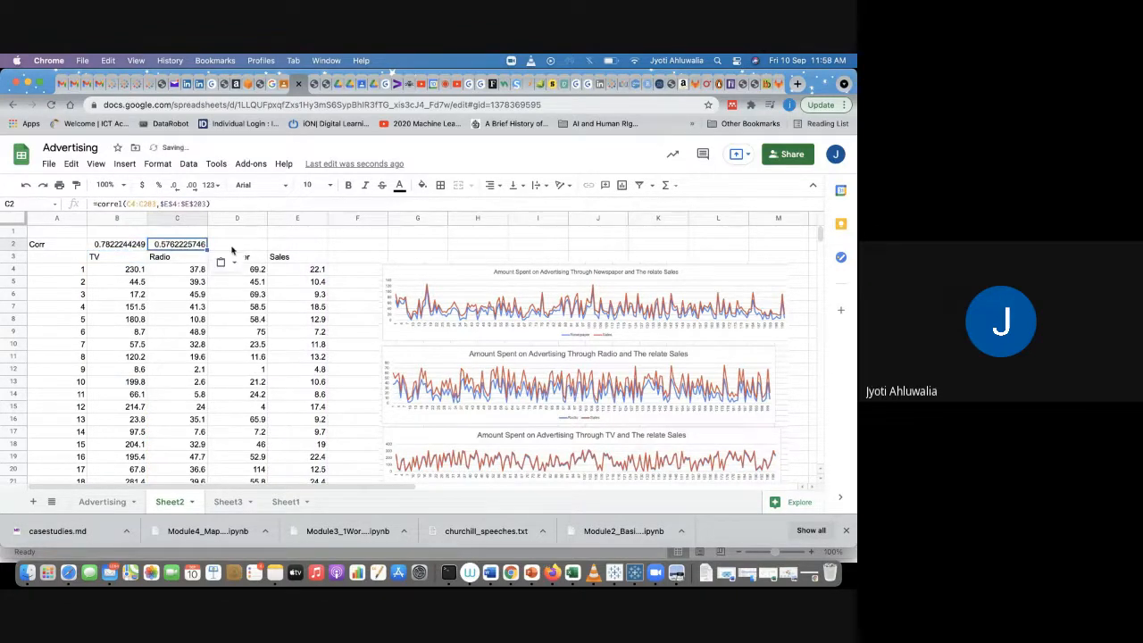
pyautogui.click(232, 248)
pyautogui.hotkey('ctrl', 'v')
# Step: Switch to the Advertising sheet and enter the heading REPORT in G15 below the statistics table
pyautogui.click(337, 239)
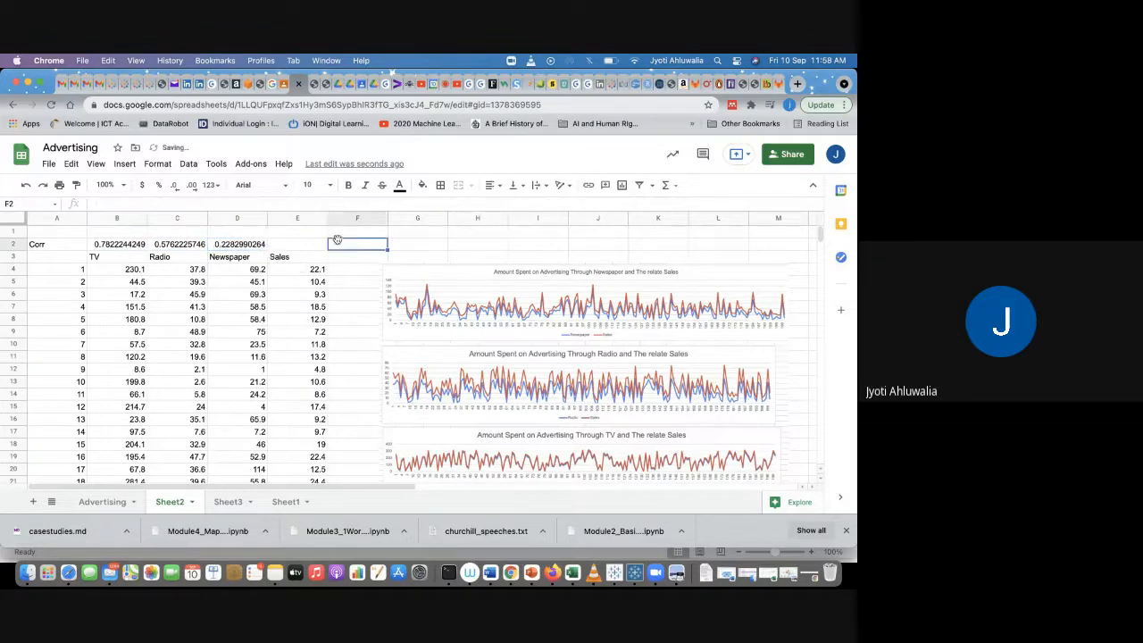
pyautogui.click(397, 271)
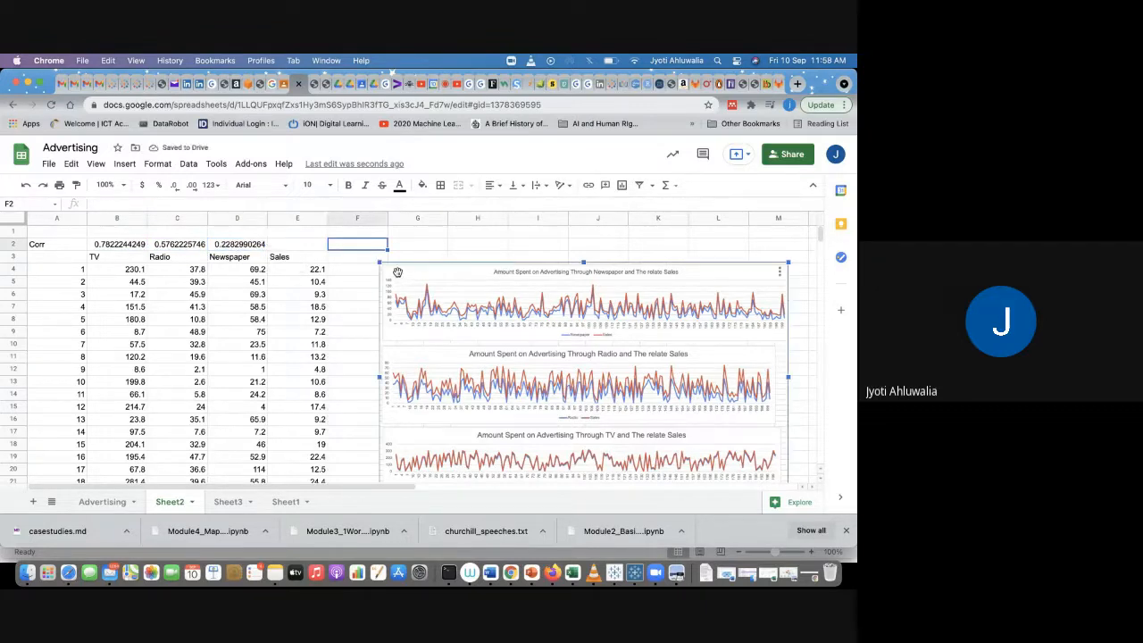
pyautogui.click(104, 502)
pyautogui.click(393, 333)
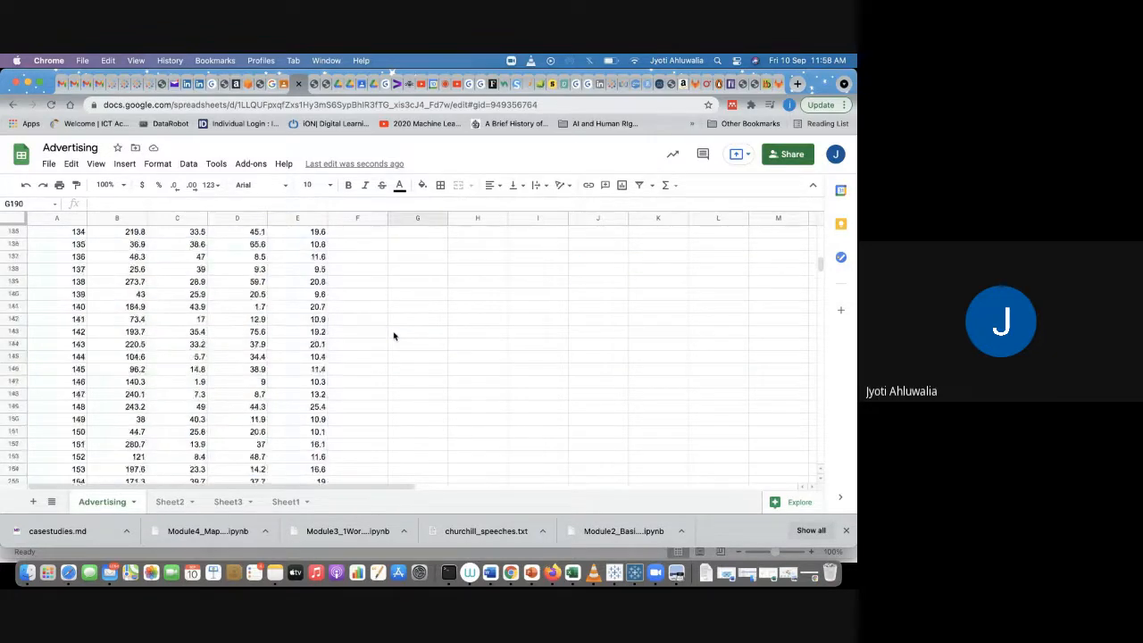
pyautogui.scroll(20, 393, 335)
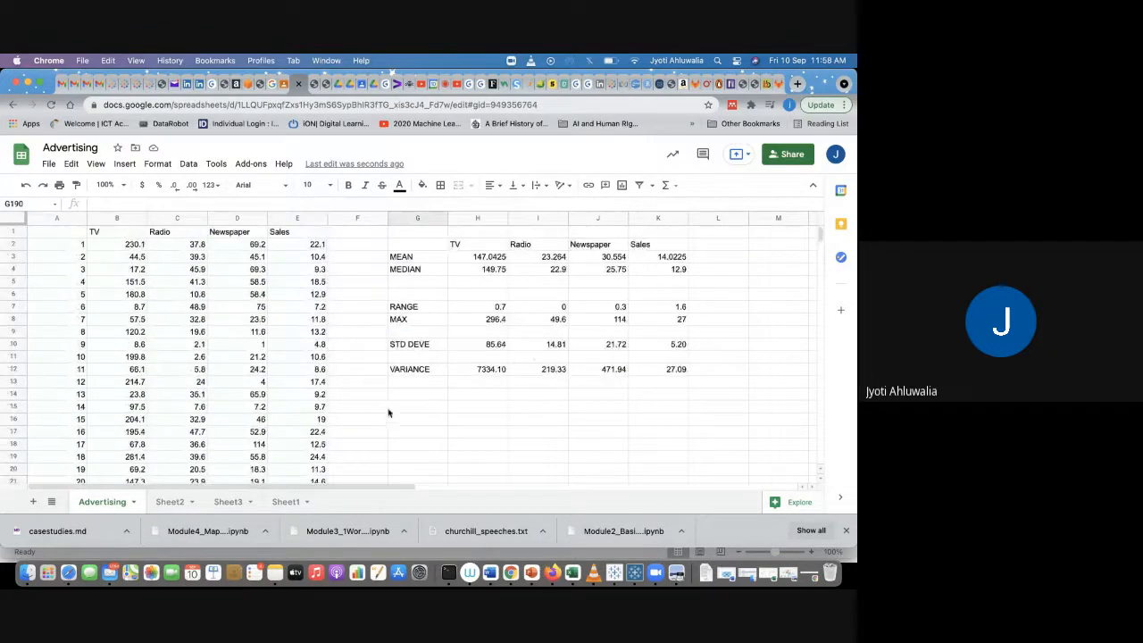
pyautogui.click(402, 415)
pyautogui.write('REPORT')
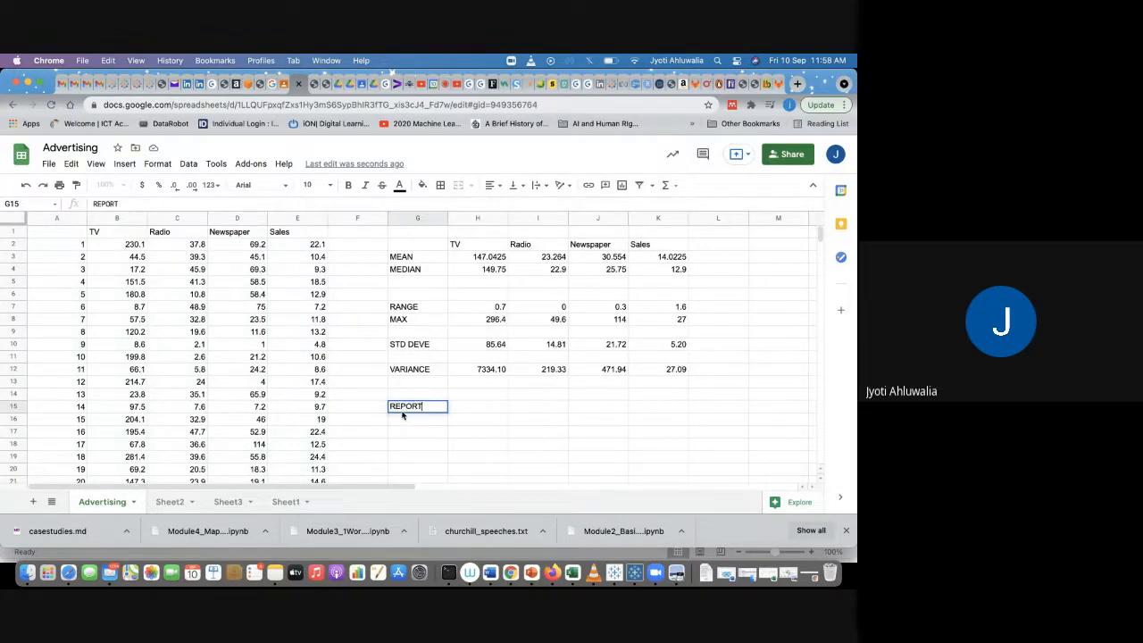
pyautogui.press('Return')
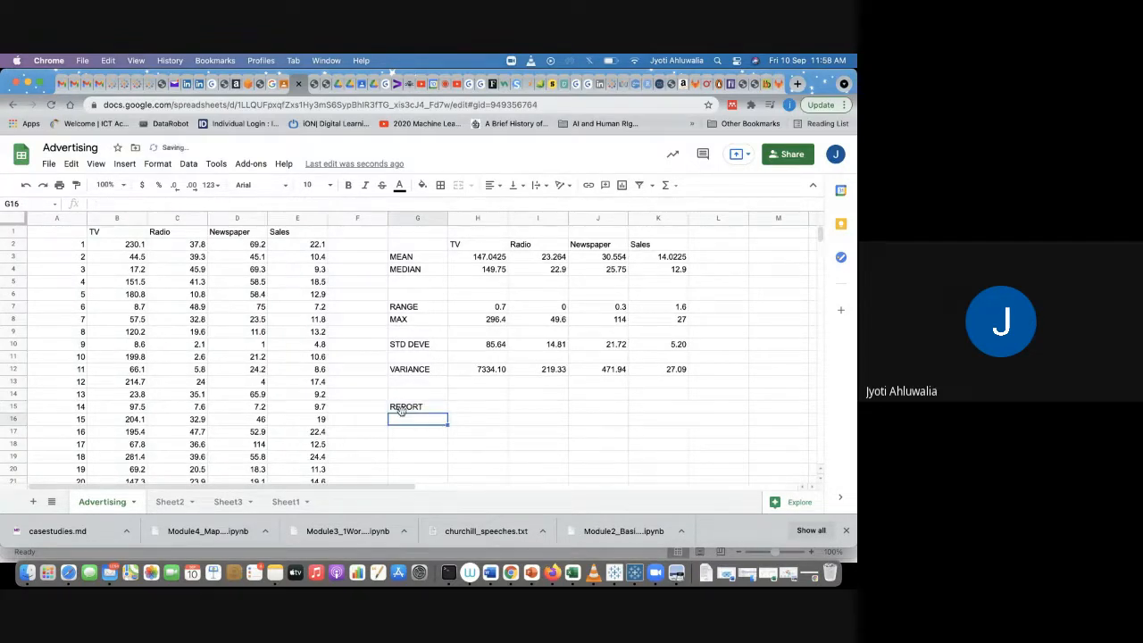
# Step: Number the first report item 1 in G16
pyautogui.write('1')
pyautogui.click(122, 167)
pyautogui.click(123, 164)
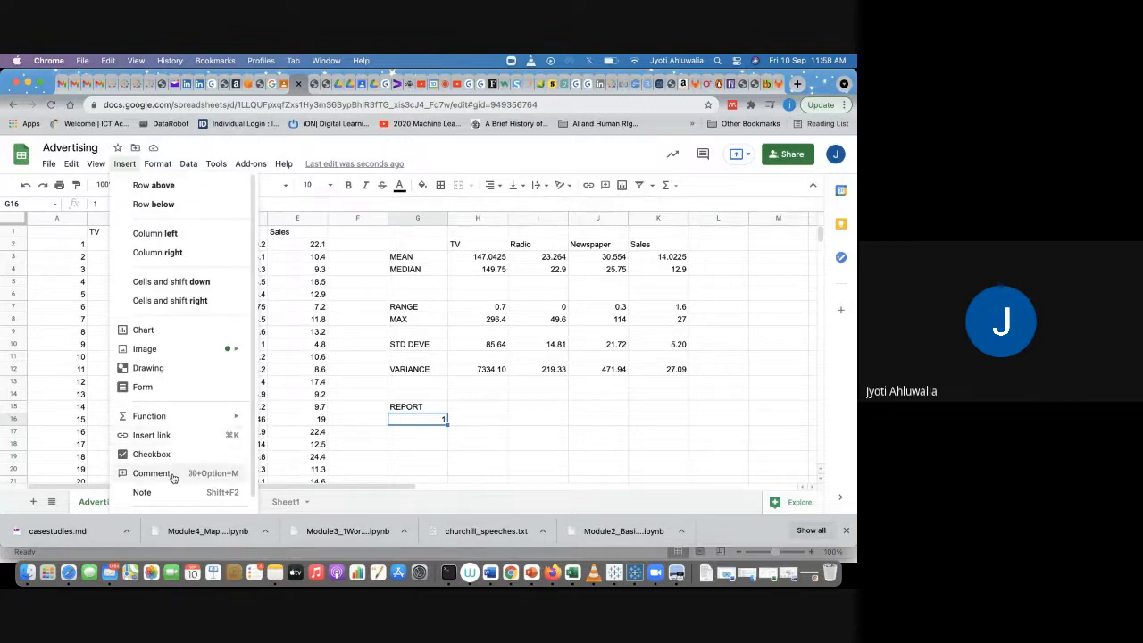
pyautogui.scroll(-1, 168, 498)
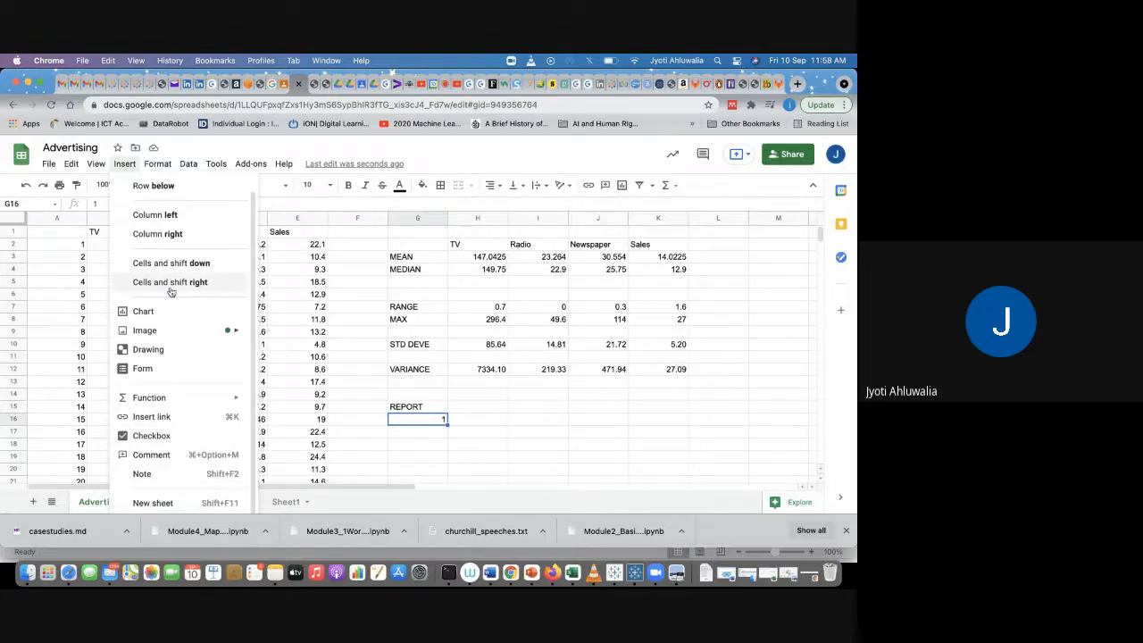
pyautogui.moveTo(72, 166)
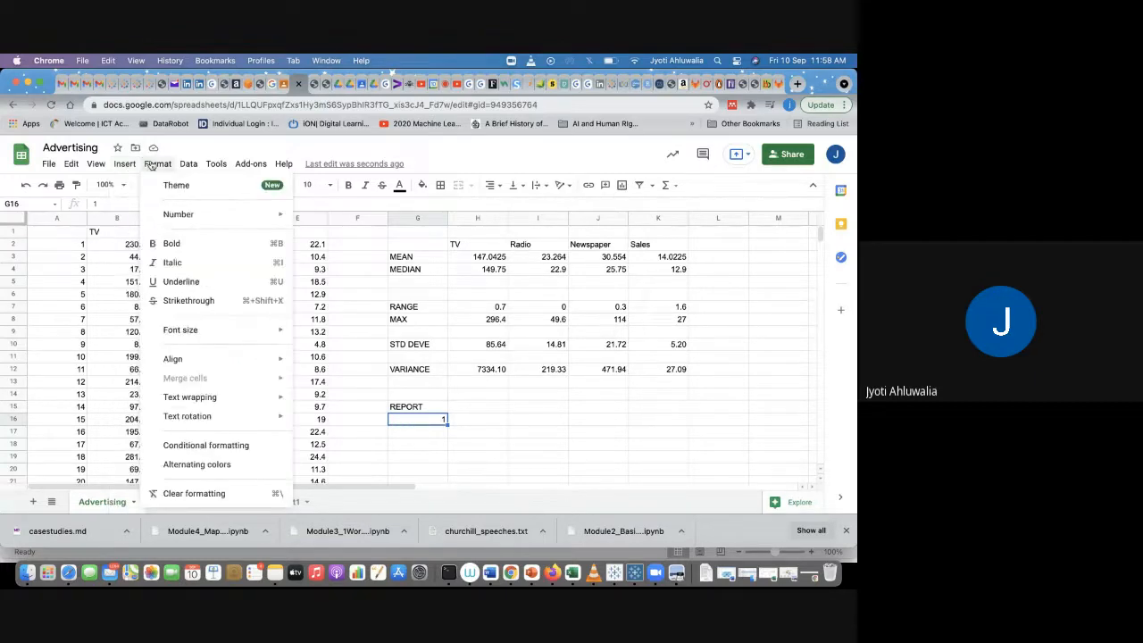
pyautogui.moveTo(188, 160)
pyautogui.moveTo(223, 162)
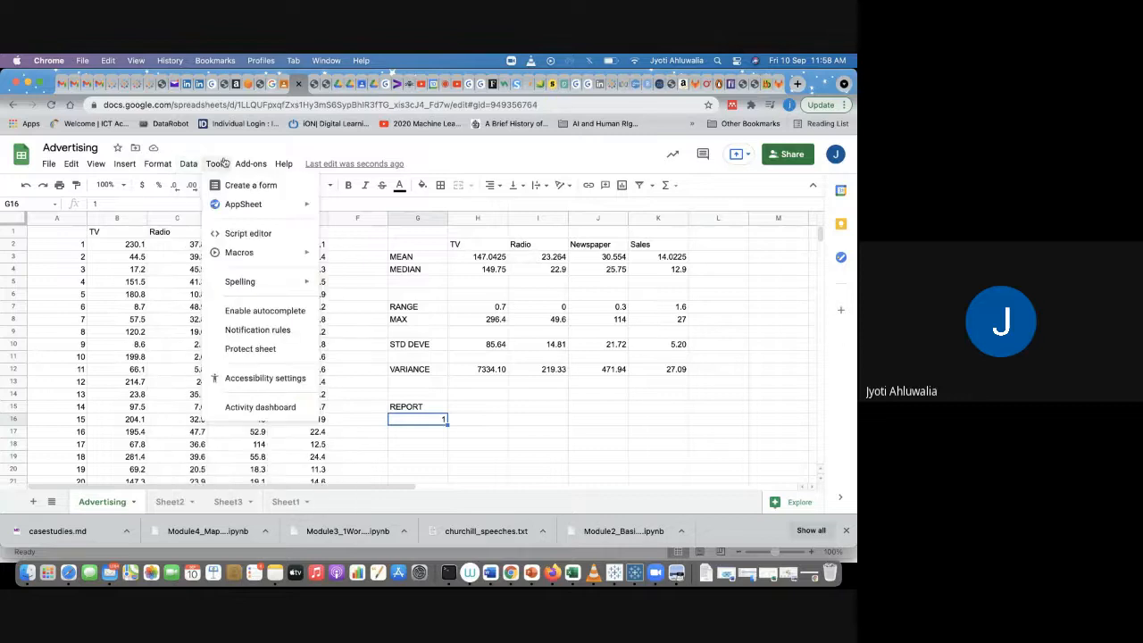
pyautogui.moveTo(264, 160)
# Step: Write in H16: The mean Spent on TV, Radio and News paper by the company is 147.04, 23.26, 30.55 Respectively
pyautogui.click(482, 407)
pyautogui.click(465, 422)
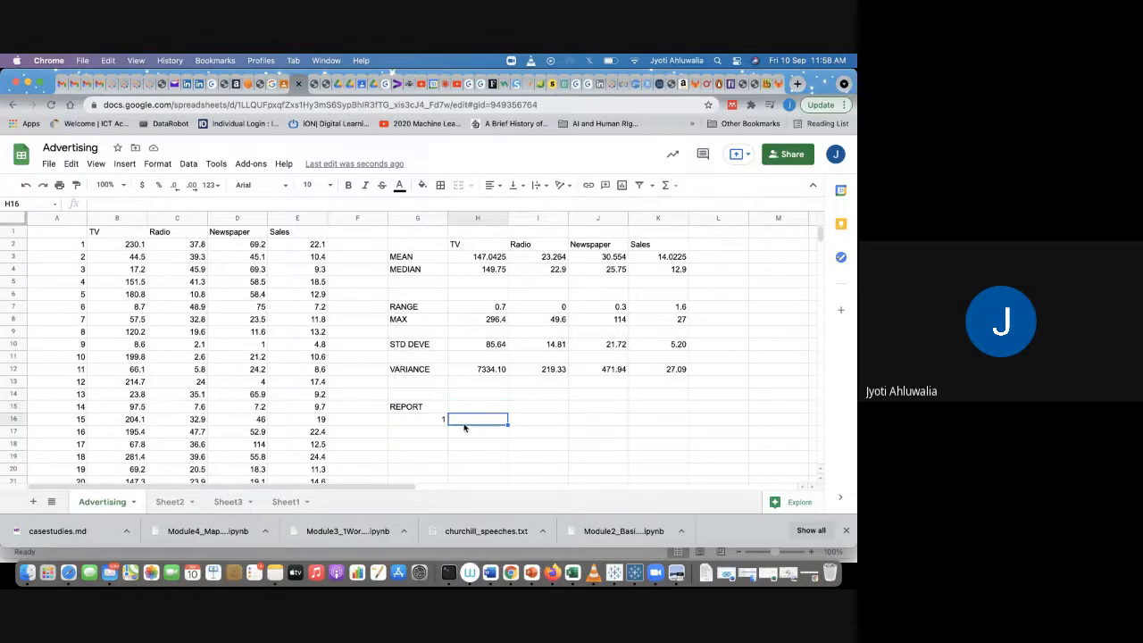
pyautogui.write('The mean Spent on R')
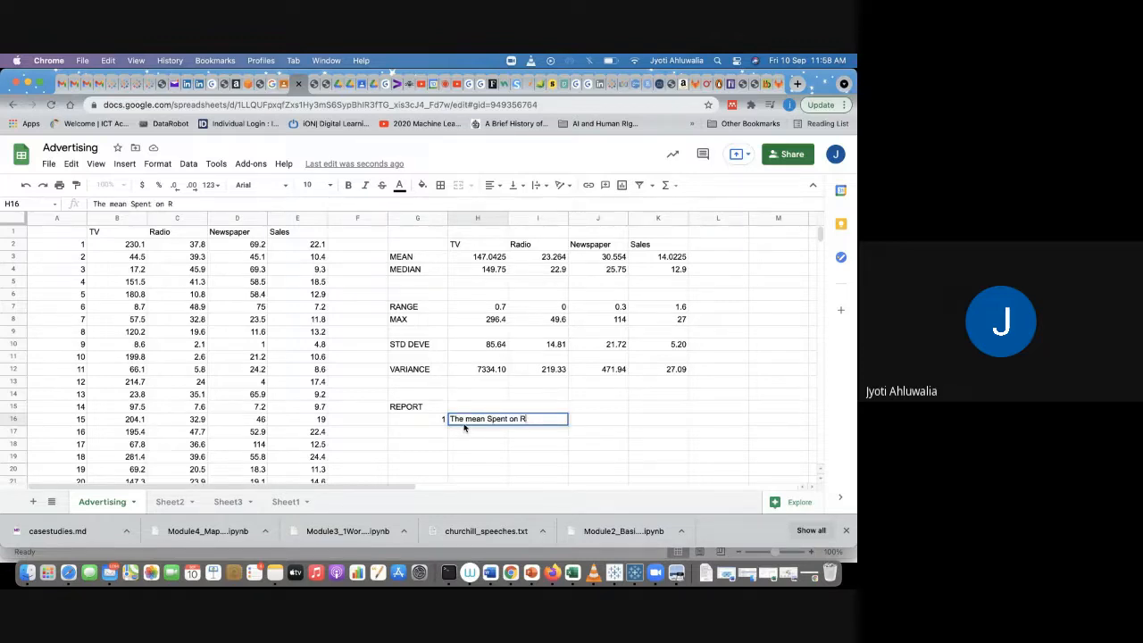
pyautogui.write('a')
pyautogui.press('BackSpace')
pyautogui.press('BackSpace')
pyautogui.write('TV, Radio and N')
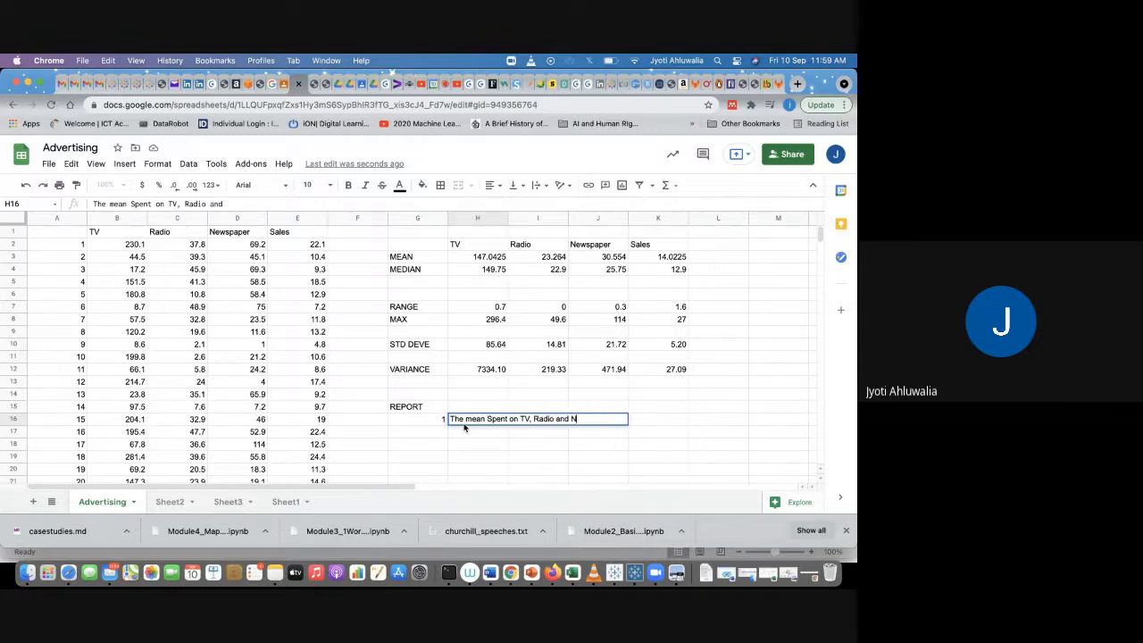
pyautogui.write('ews paper by the comapn')
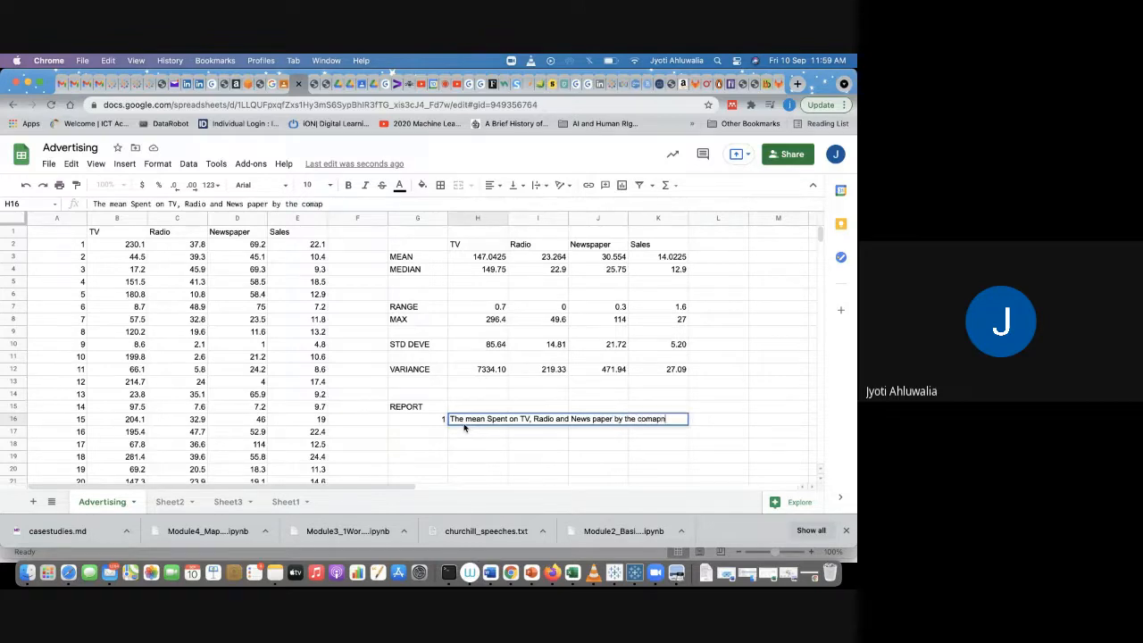
pyautogui.press('BackSpace')
pyautogui.press('BackSpace')
pyautogui.press('BackSpace')
pyautogui.write('pany is 147.')
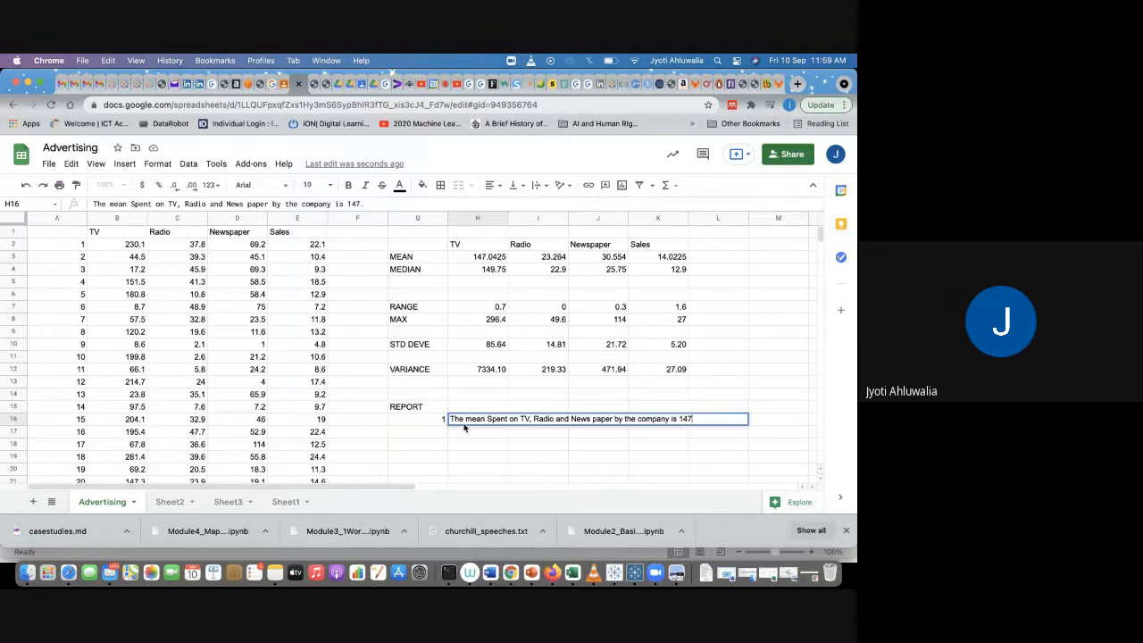
pyautogui.write('04, 23.26, 30.55')
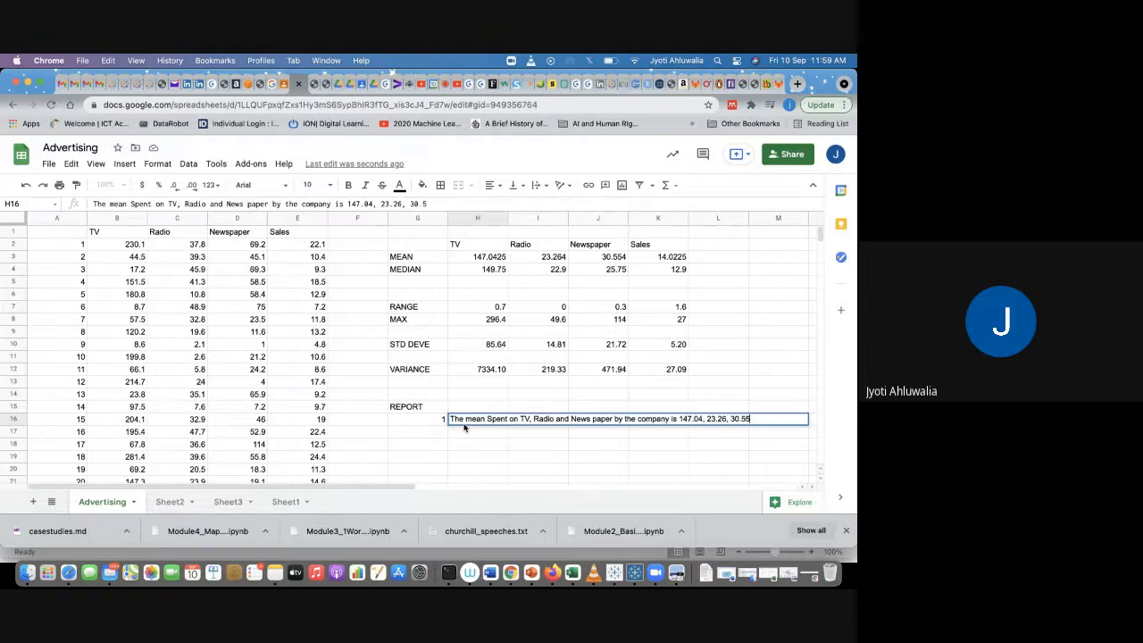
pyautogui.write(' Rsspectively')
pyautogui.press('Return')
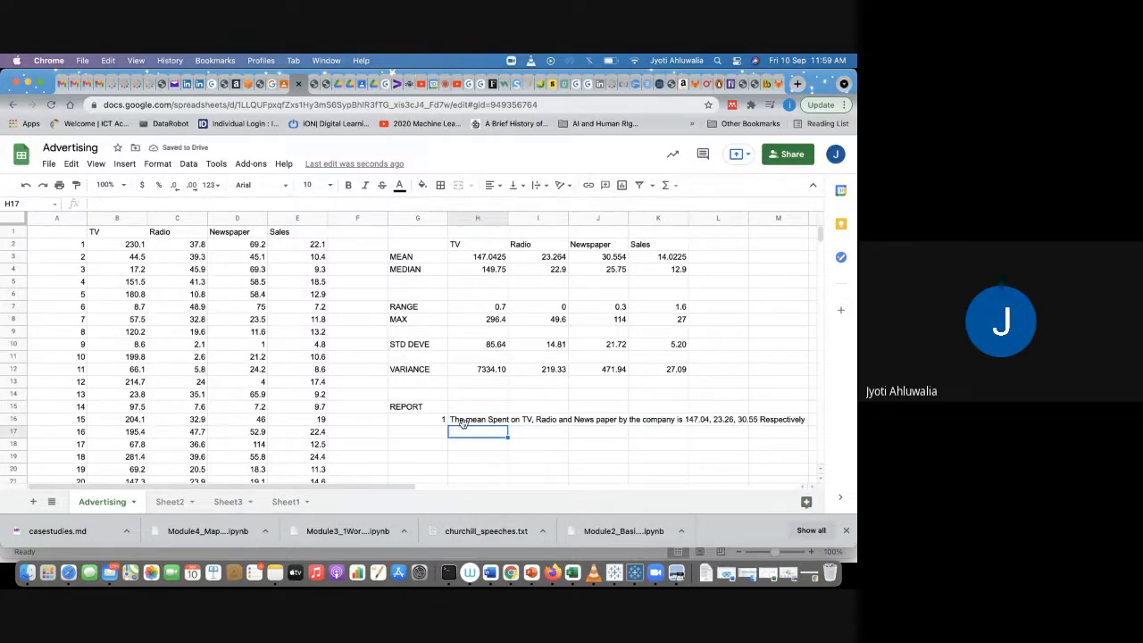
# Step: Number item 2 in G17 and write in H17: 50% of the times, the spent on TV is less than 149.75
pyautogui.press('Left')
pyautogui.write('2')
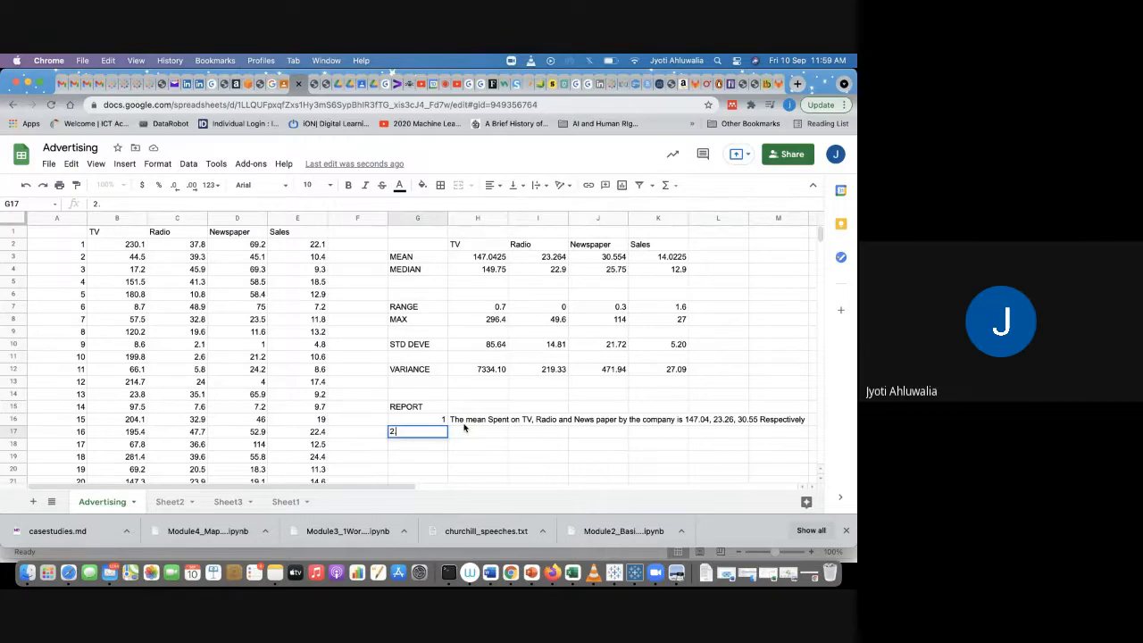
pyautogui.press('Tab')
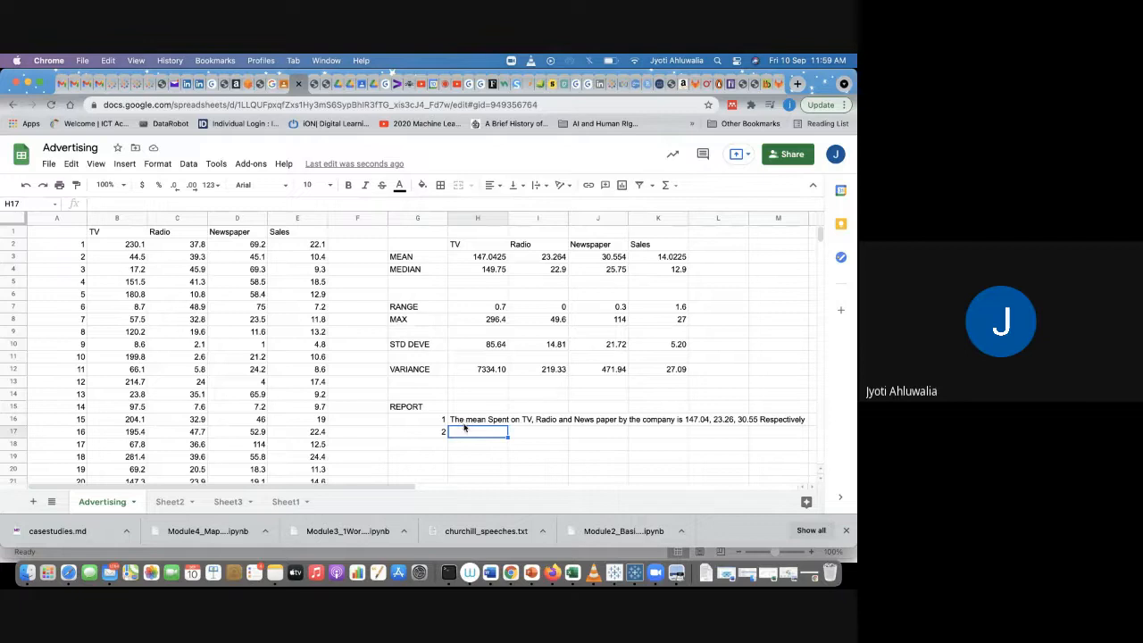
pyautogui.write('M')
pyautogui.write('505')
pyautogui.write(' of the times')
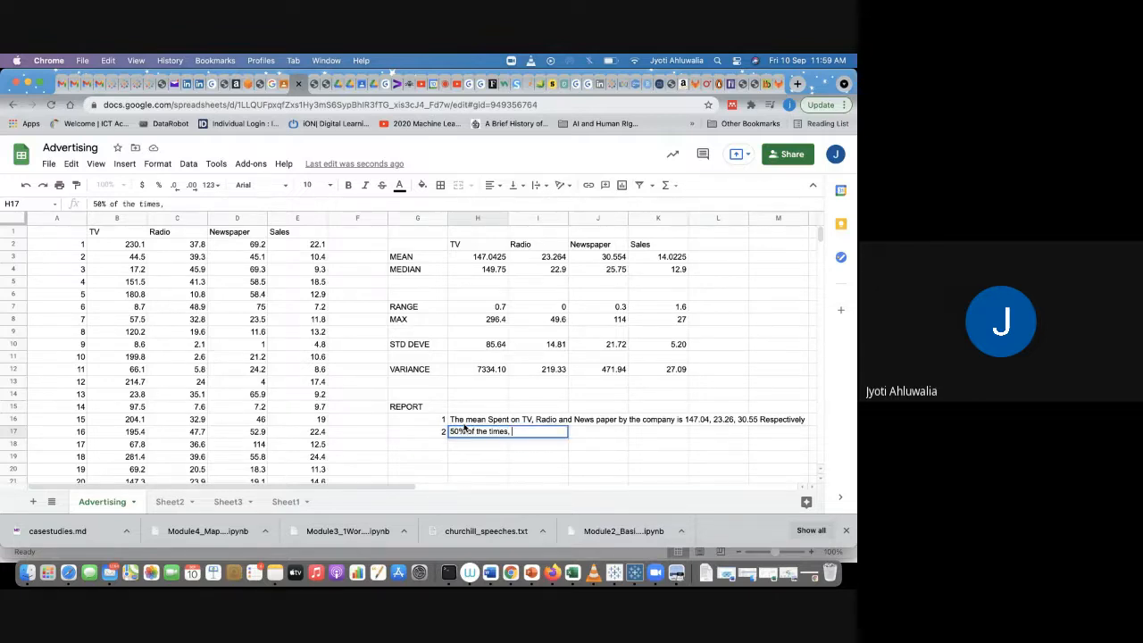
pyautogui.write(', the spent on TV is')
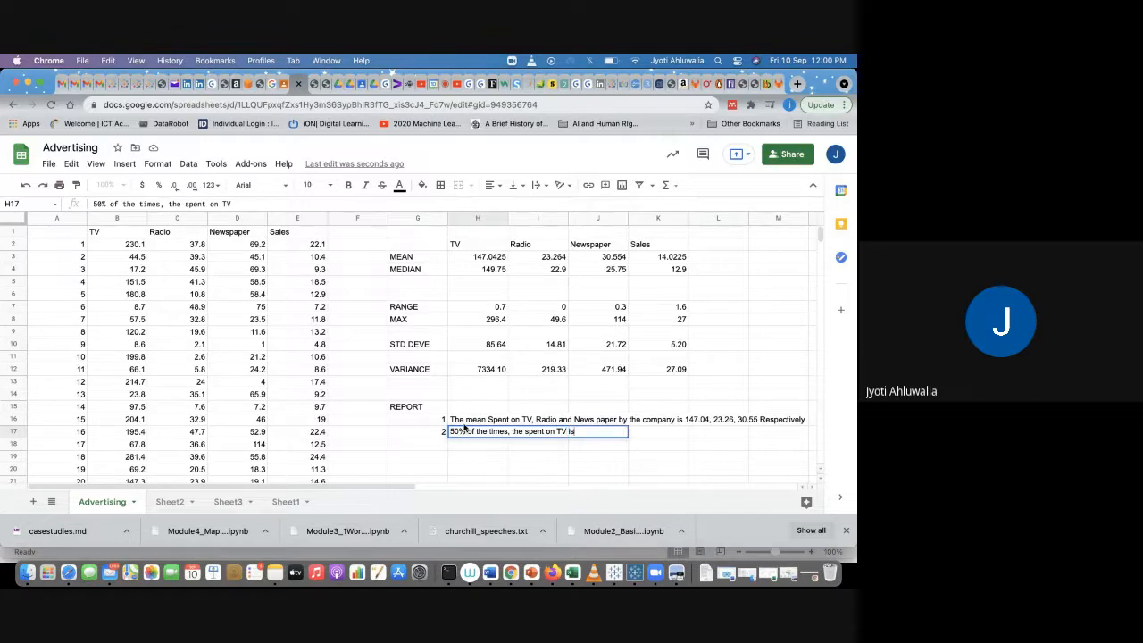
pyautogui.write(' less than 149.75')
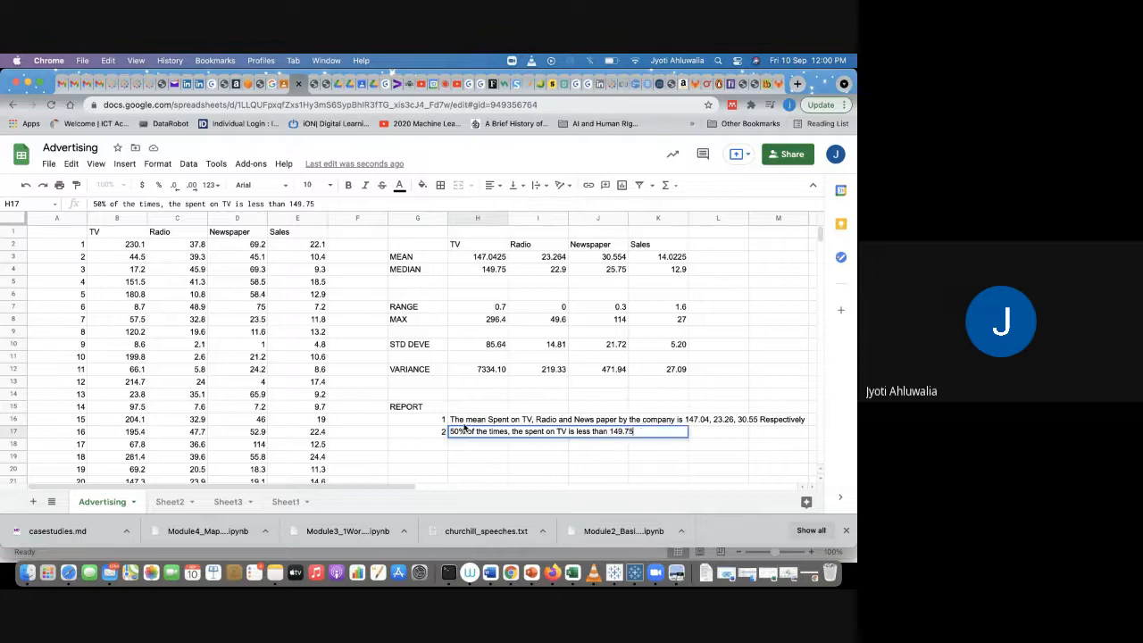
pyautogui.press('Return')
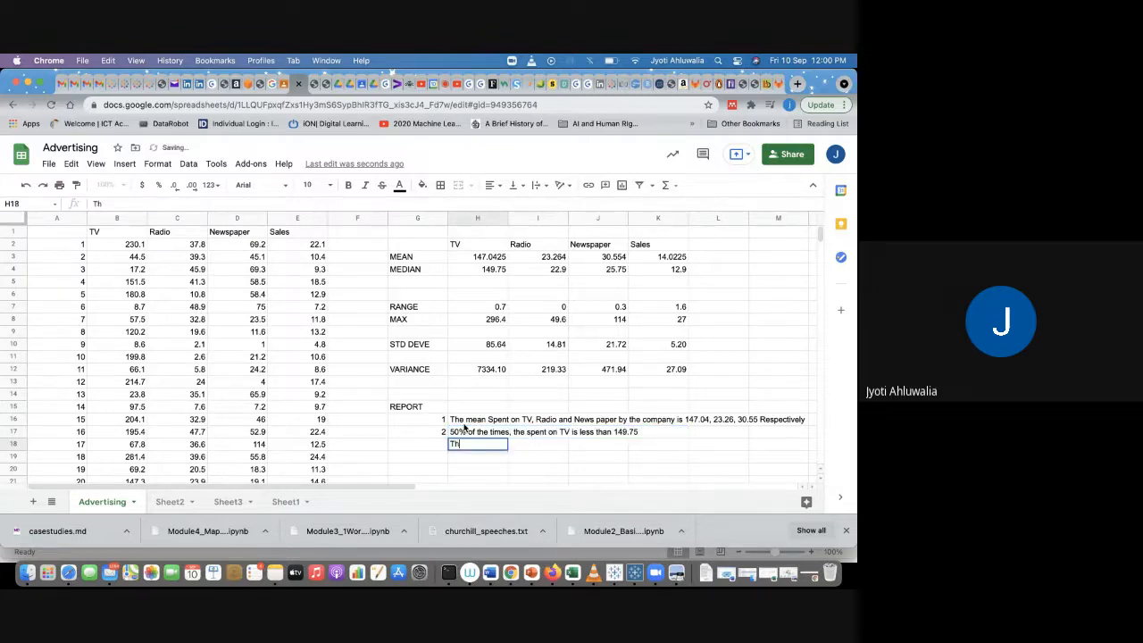
# Step: Write in H18: 50% of the times, the spent on Radio is 22.9
pyautogui.write('50% of th tim')
pyautogui.press('BackSpace')
pyautogui.press('BackSpace')
pyautogui.press('BackSpace')
pyautogui.press('BackSpace')
pyautogui.write('e times, the')
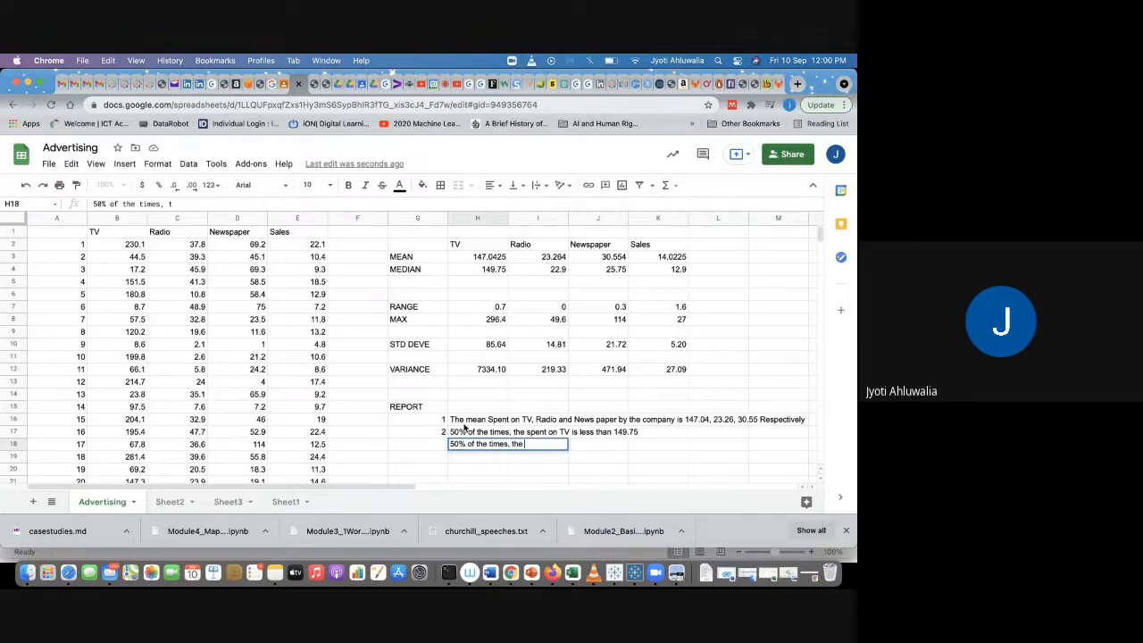
pyautogui.write(' spent on FR')
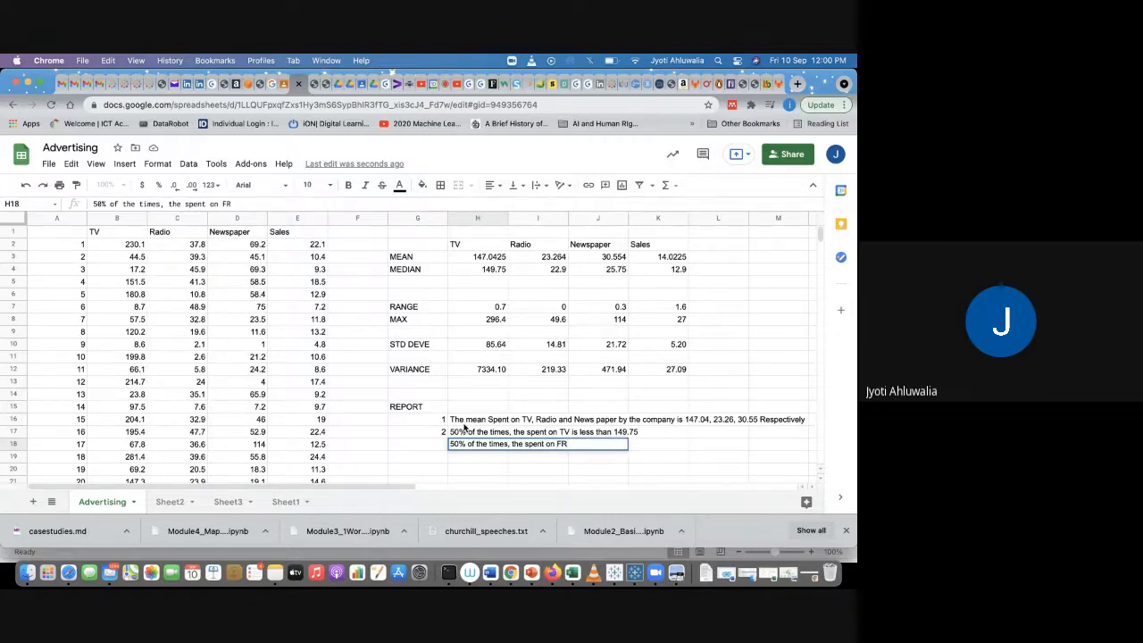
pyautogui.press('BackSpace')
pyautogui.press('BackSpace')
pyautogui.write('Radio is')
pyautogui.write('22.9')
pyautogui.press('Return')
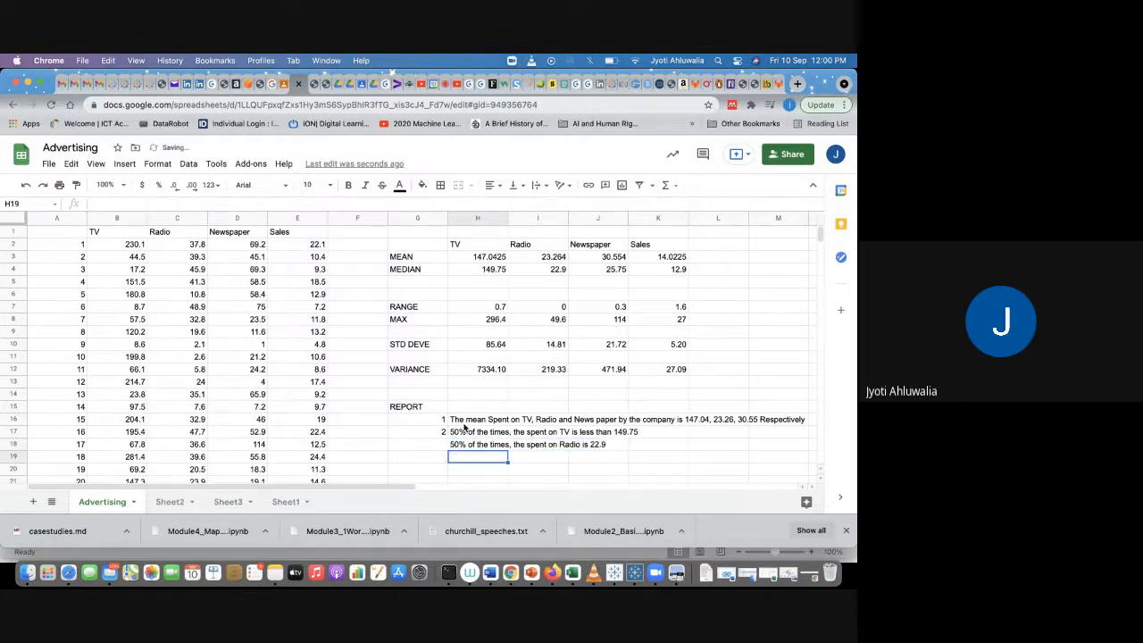
# Step: Write in H19: 50% of the time the spent on Newpaper is 25.75
pyautogui.write('50% of th t')
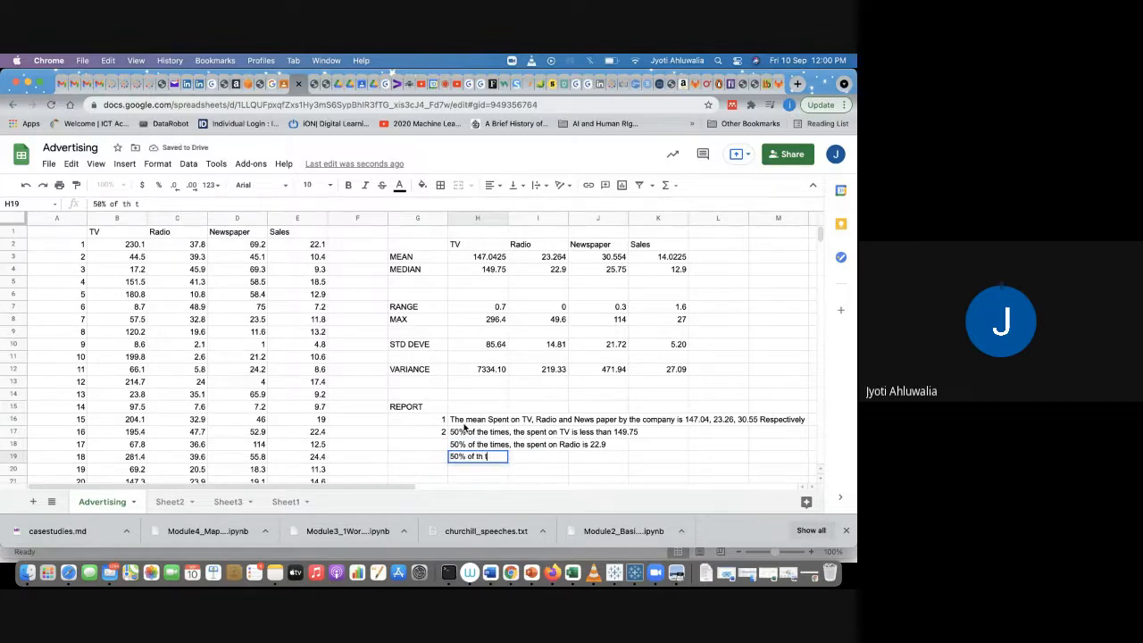
pyautogui.press('BackSpace')
pyautogui.press('BackSpace')
pyautogui.write('e time the')
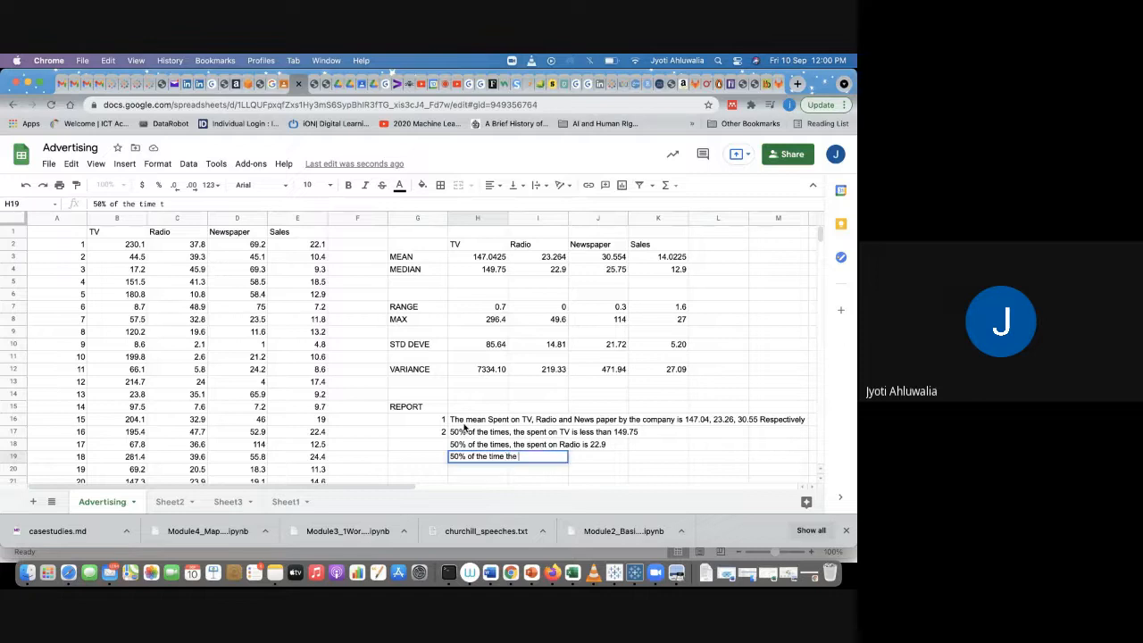
pyautogui.write(' spent on NEw')
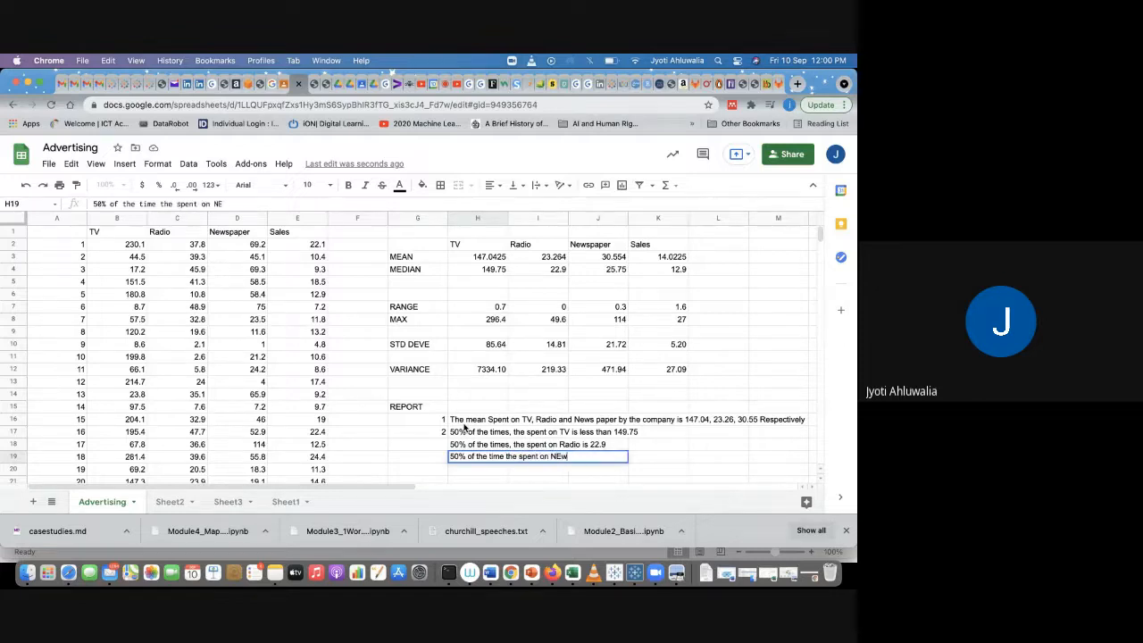
pyautogui.press('BackSpace')
pyautogui.press('BackSpace')
pyautogui.write('ewpaper is 25.75')
pyautogui.press('Return')
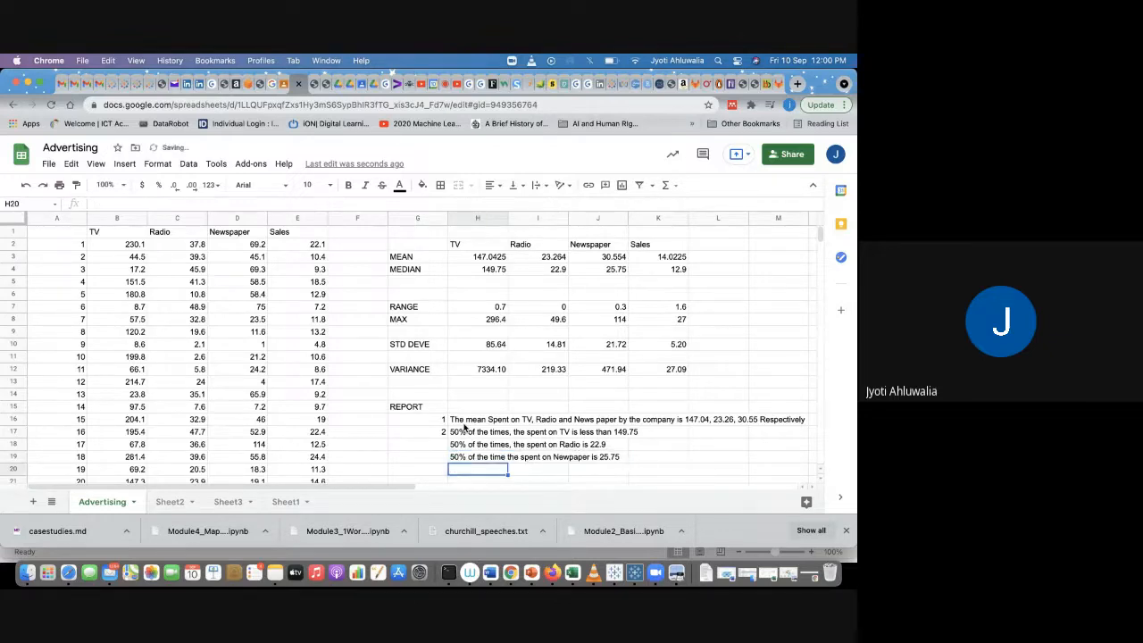
# Step: Write in H21: The correlation between TV, Radio and Newspaper is
pyautogui.press('Return')
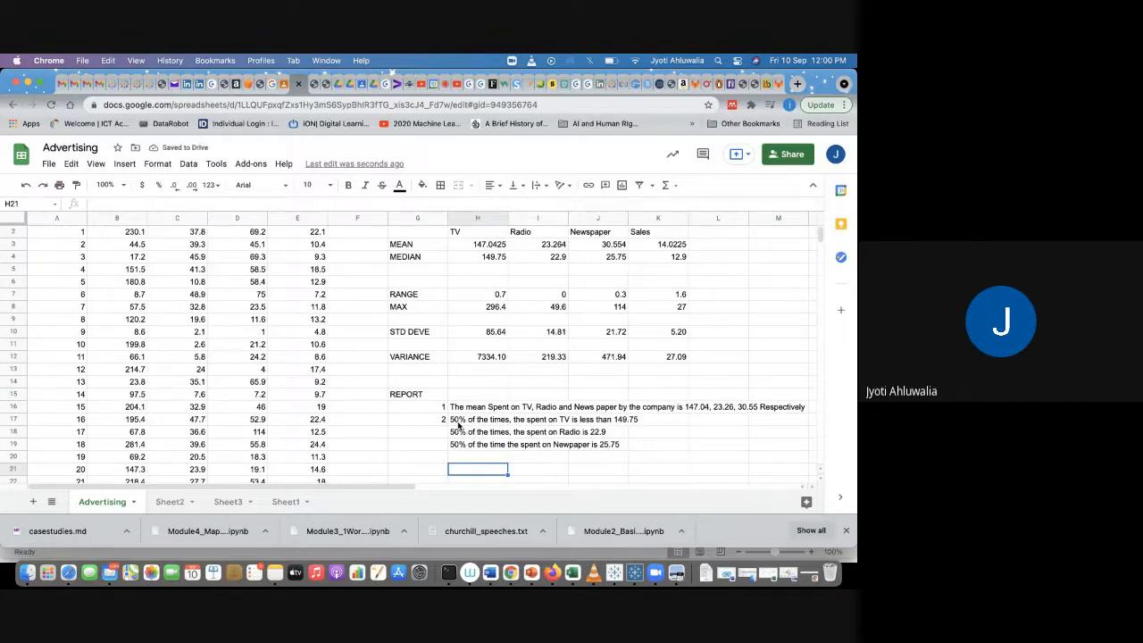
pyautogui.scroll(1, 458, 425)
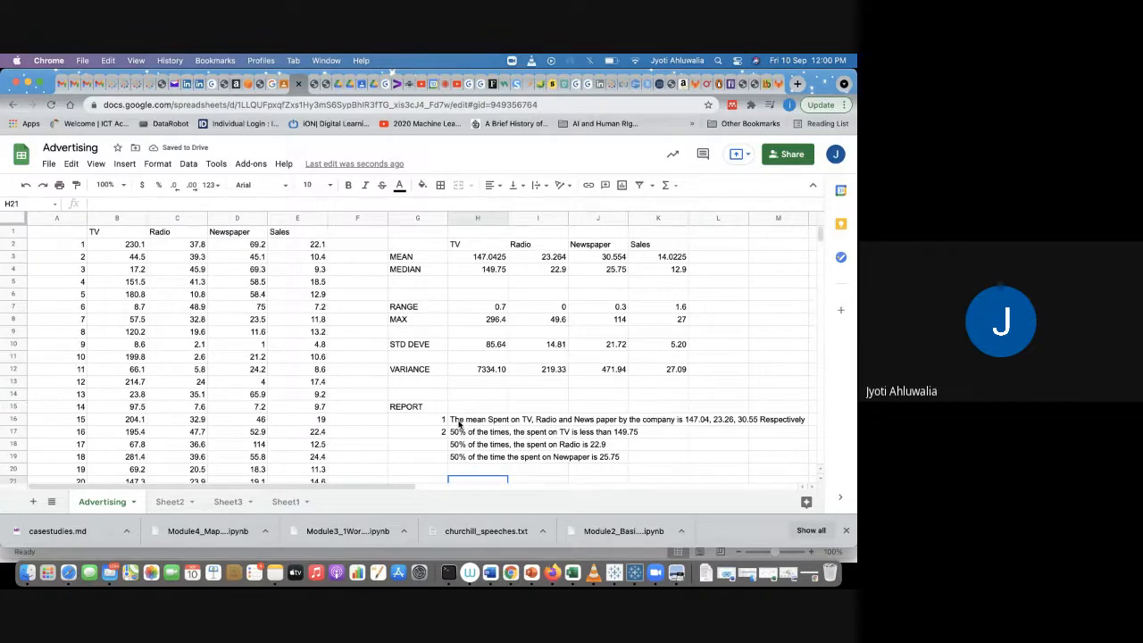
pyautogui.write('The corre')
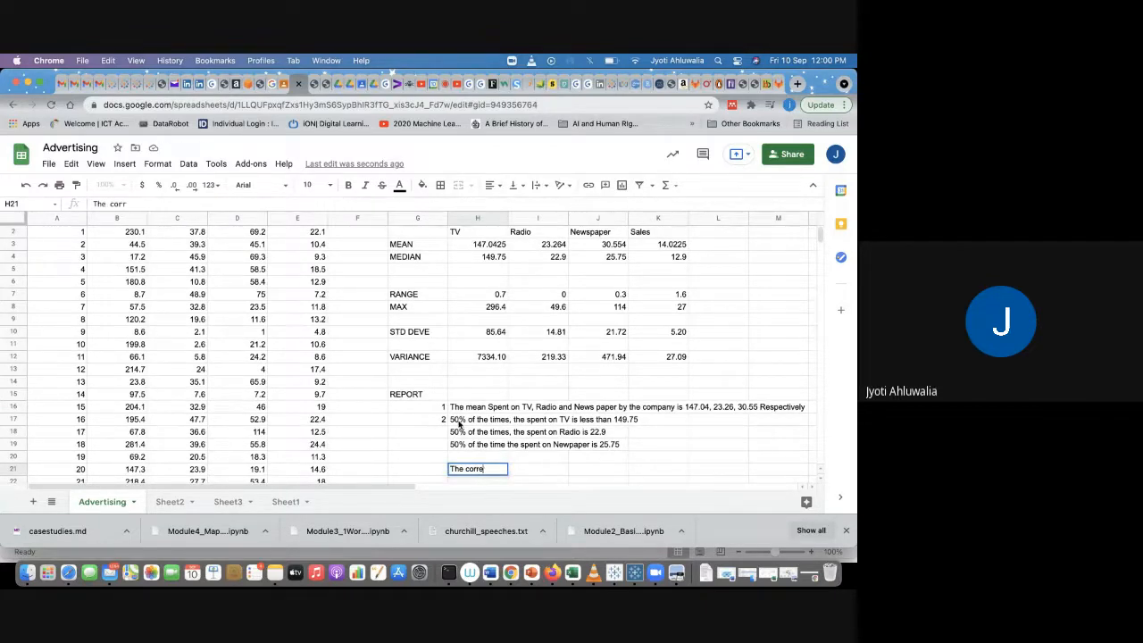
pyautogui.write('lation betwee')
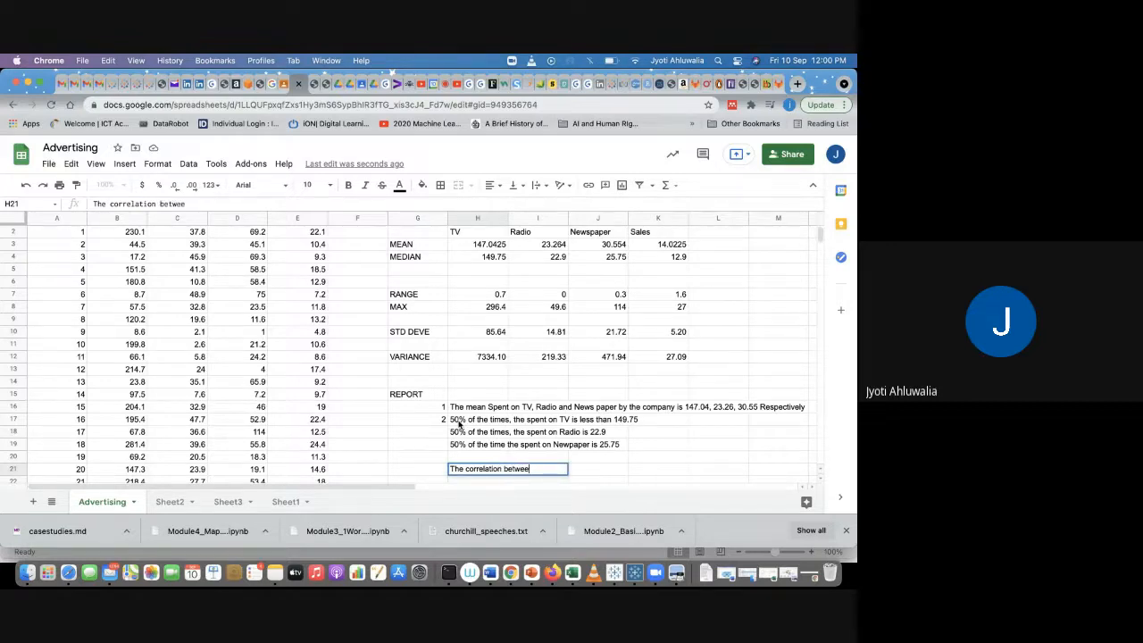
pyautogui.write('n R')
pyautogui.press('BackSpace')
pyautogui.write('TV, Radio')
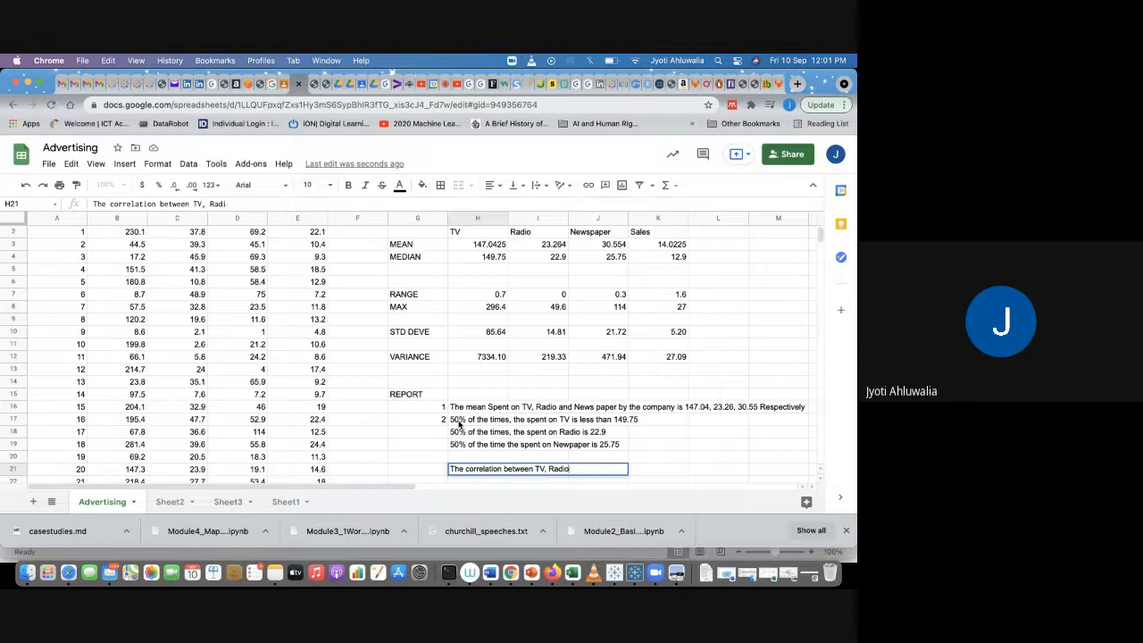
pyautogui.write(' and Newspaper is')
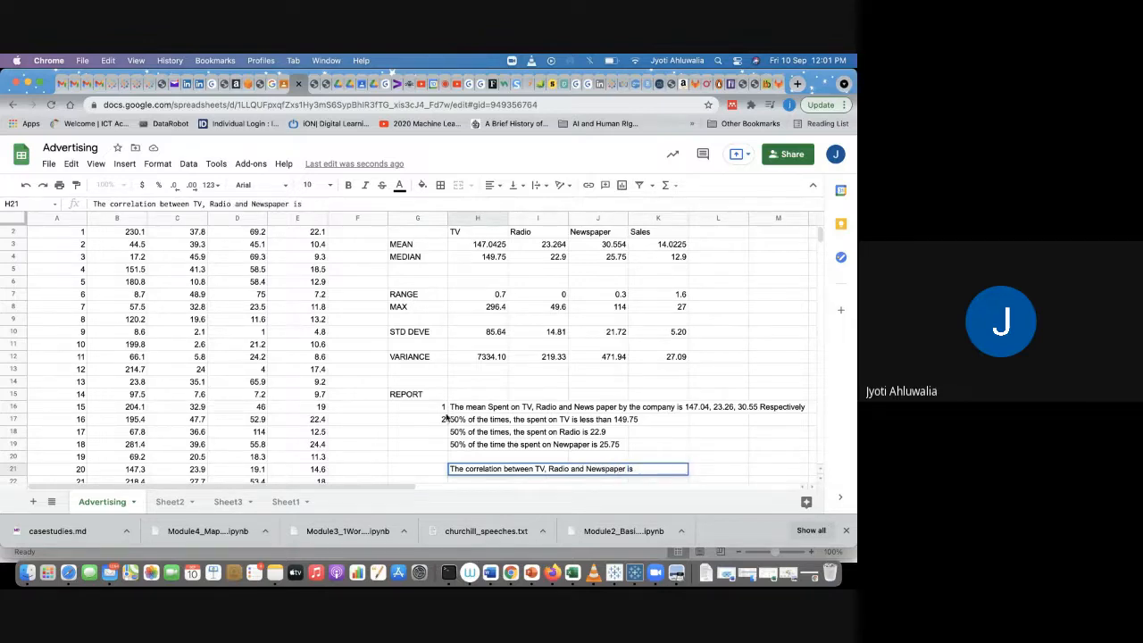
pyautogui.click(321, 386)
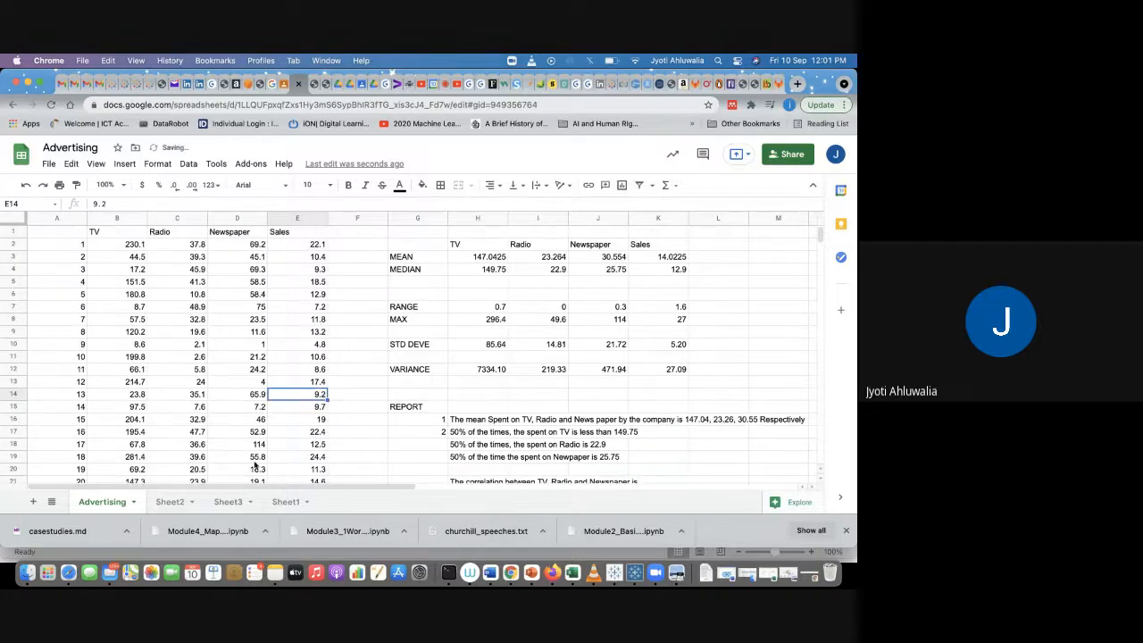
# Step: Copy the three correlation values from Sheet2's Corr row and paste them at the end of the H21 sentence
pyautogui.click(172, 500)
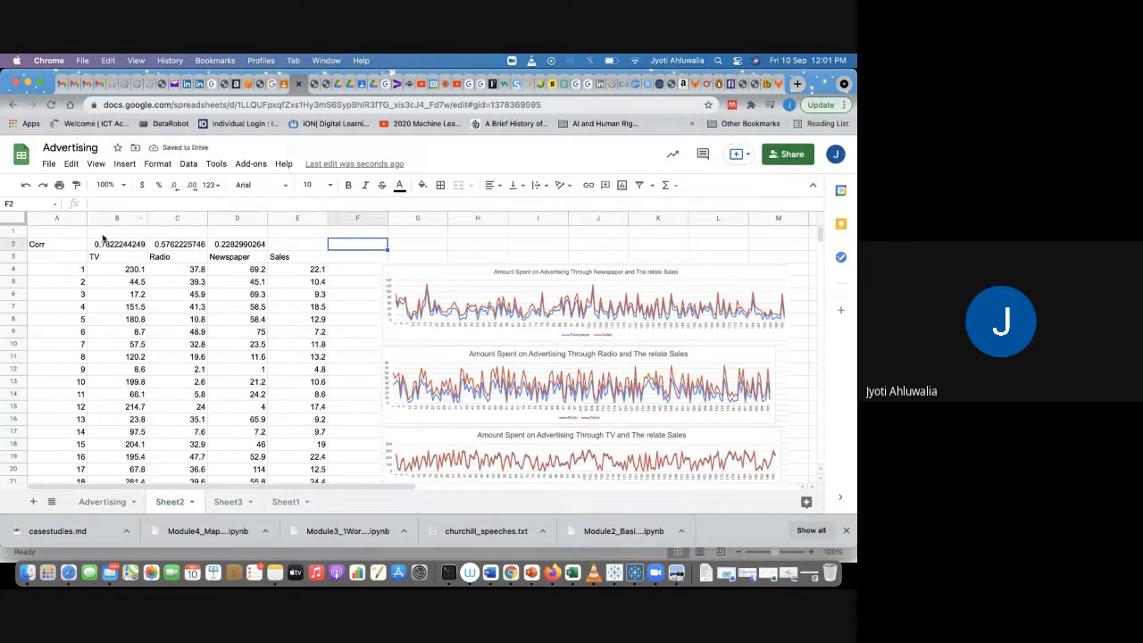
pyautogui.moveTo(106, 247); pyautogui.dragTo(239, 245)
pyautogui.hotkey('ctrl', 'c')
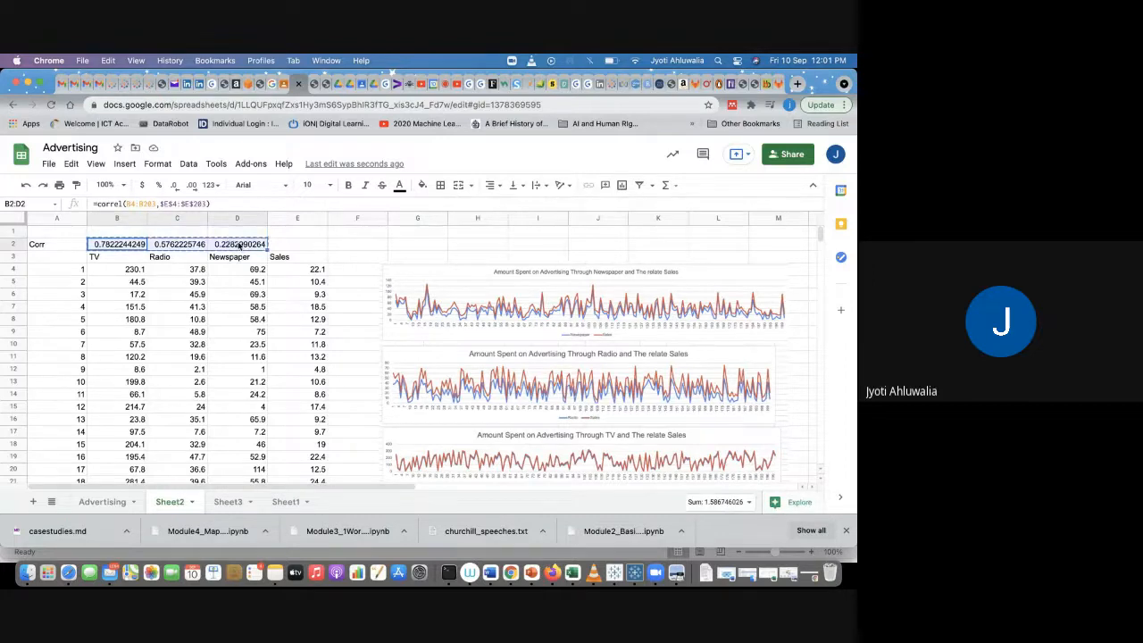
pyautogui.click(105, 502)
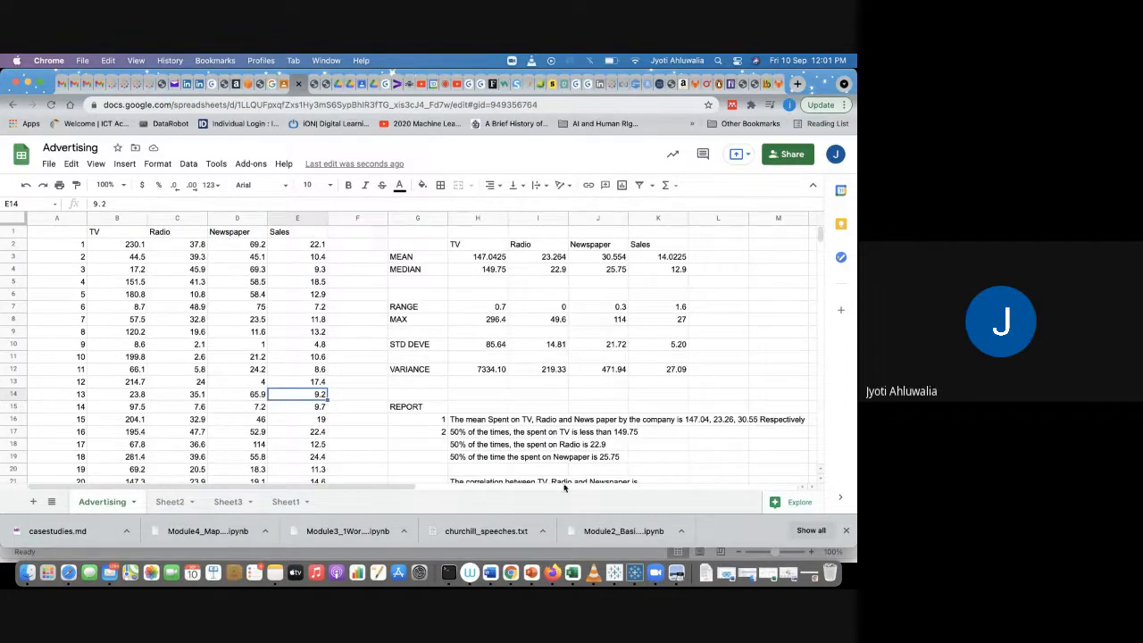
pyautogui.scroll(-1, 567, 478)
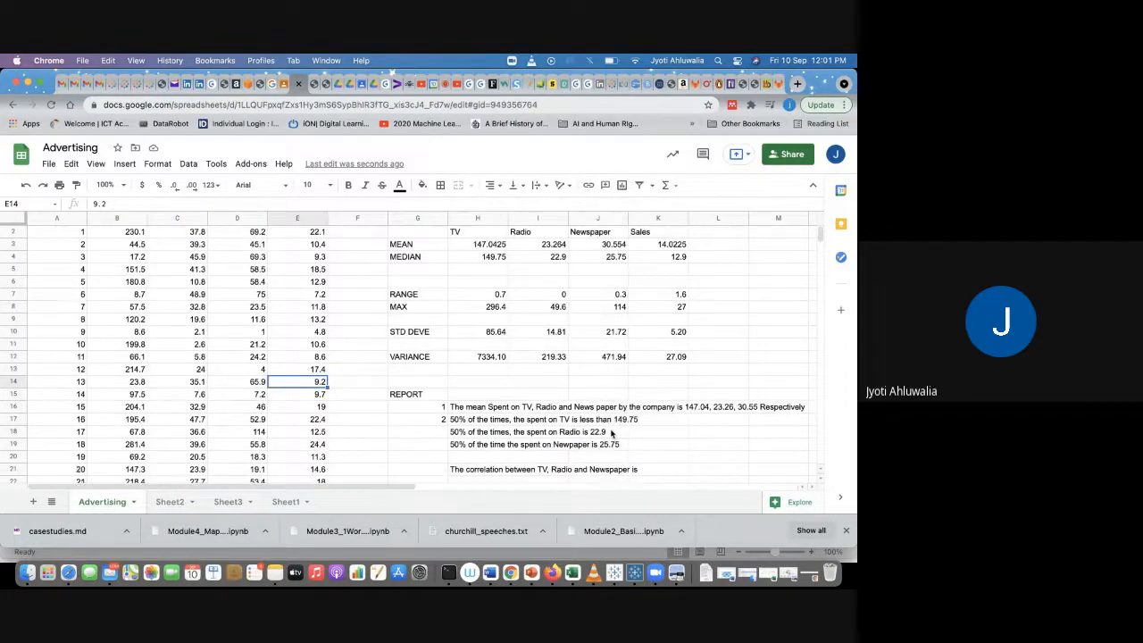
pyautogui.click(468, 473)
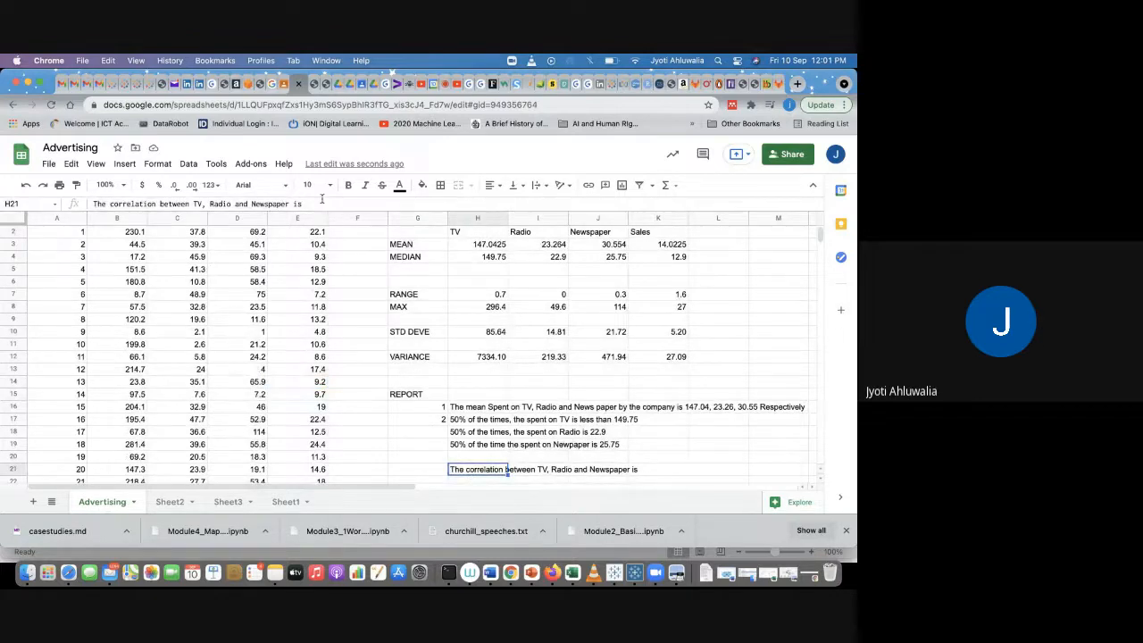
pyautogui.press('Return')
pyautogui.hotkey('ctrl', 'v')
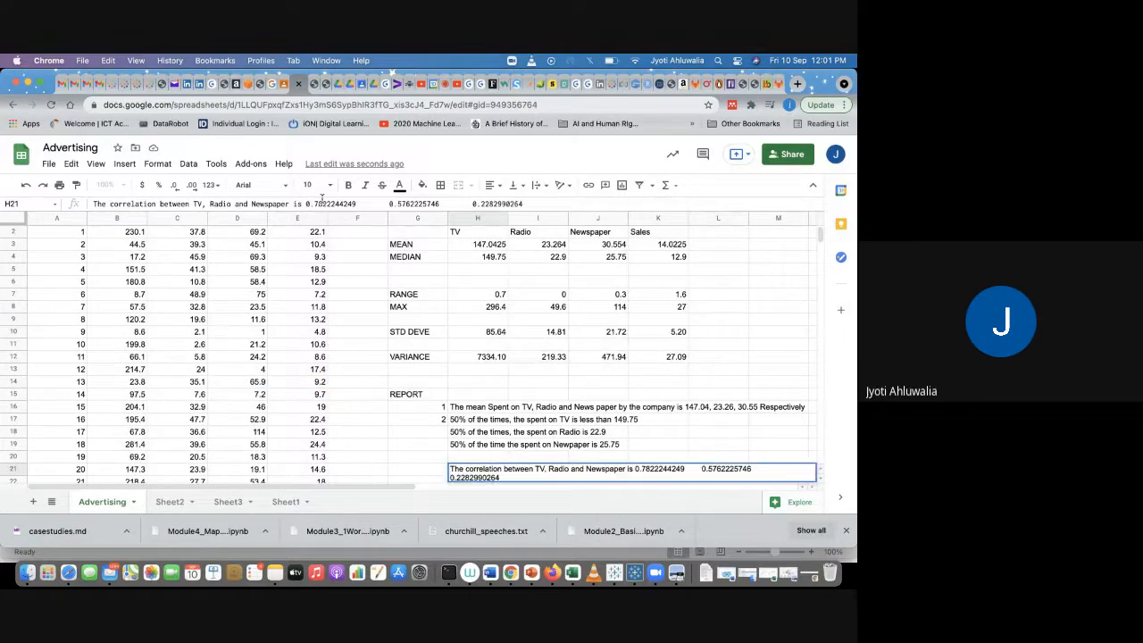
pyautogui.press('Return')
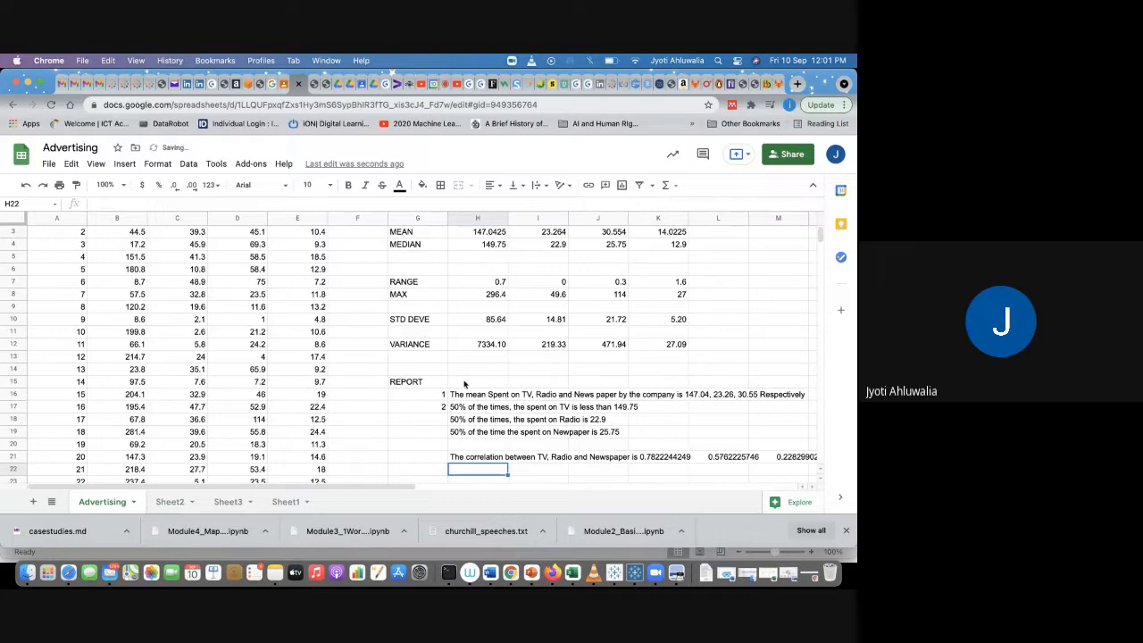
# Step: Write in H22: So TV has the highest correlatio with Sales
pyautogui.write('So TV has the highe')
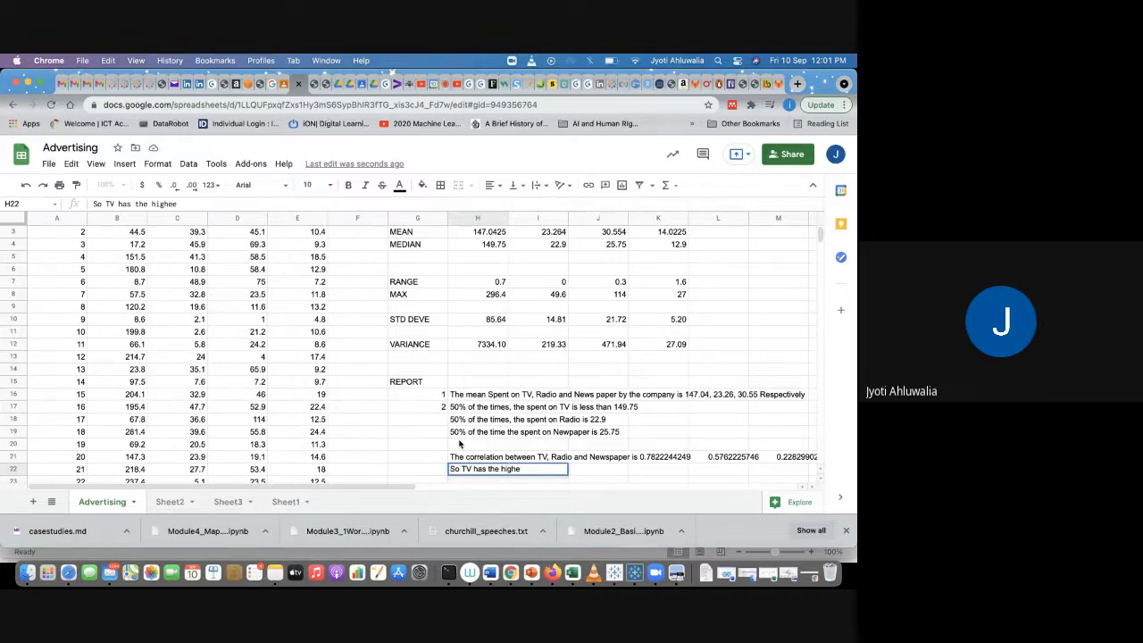
pyautogui.write('st correlatio with Sales')
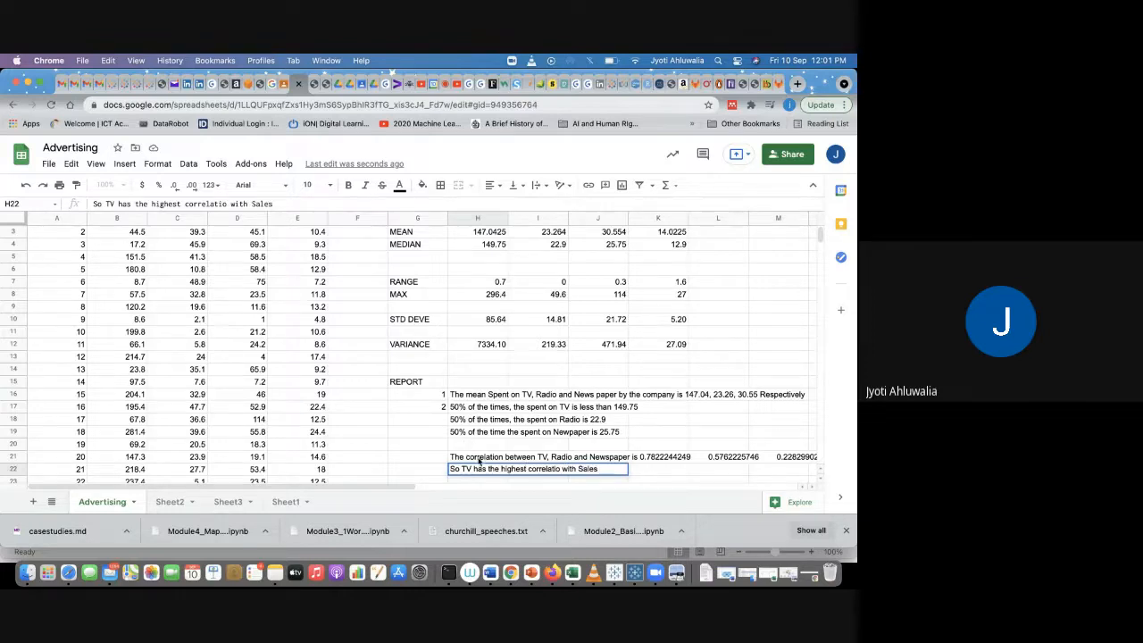
pyautogui.click(479, 461)
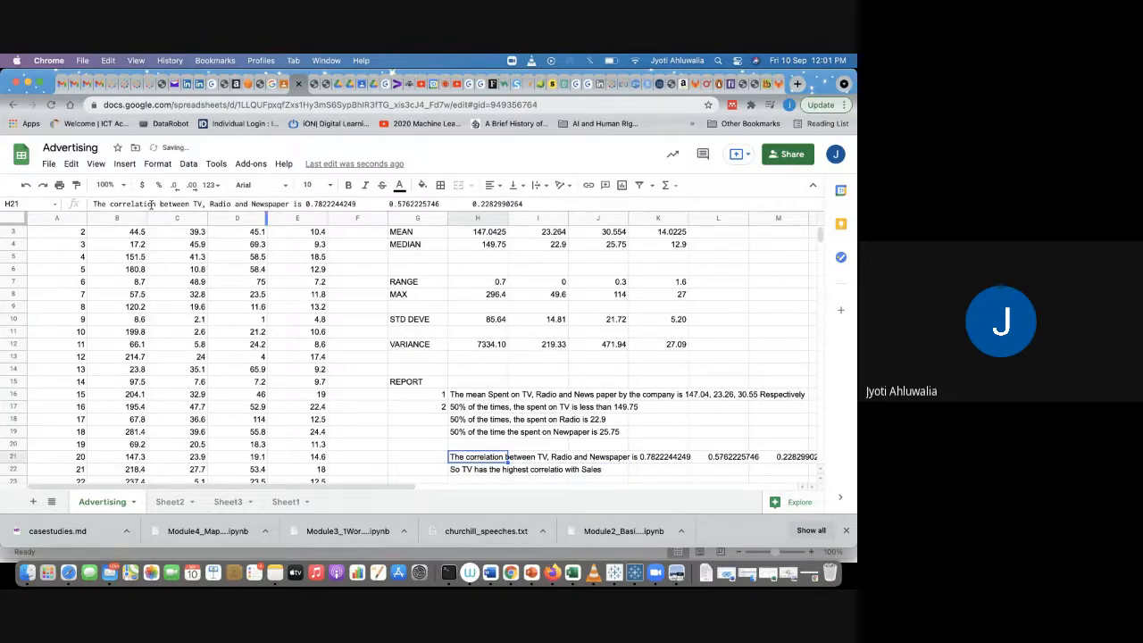
# Step: Edit the H21 sentence to insert "and Sales" after "Newspaper"
pyautogui.click(292, 202)
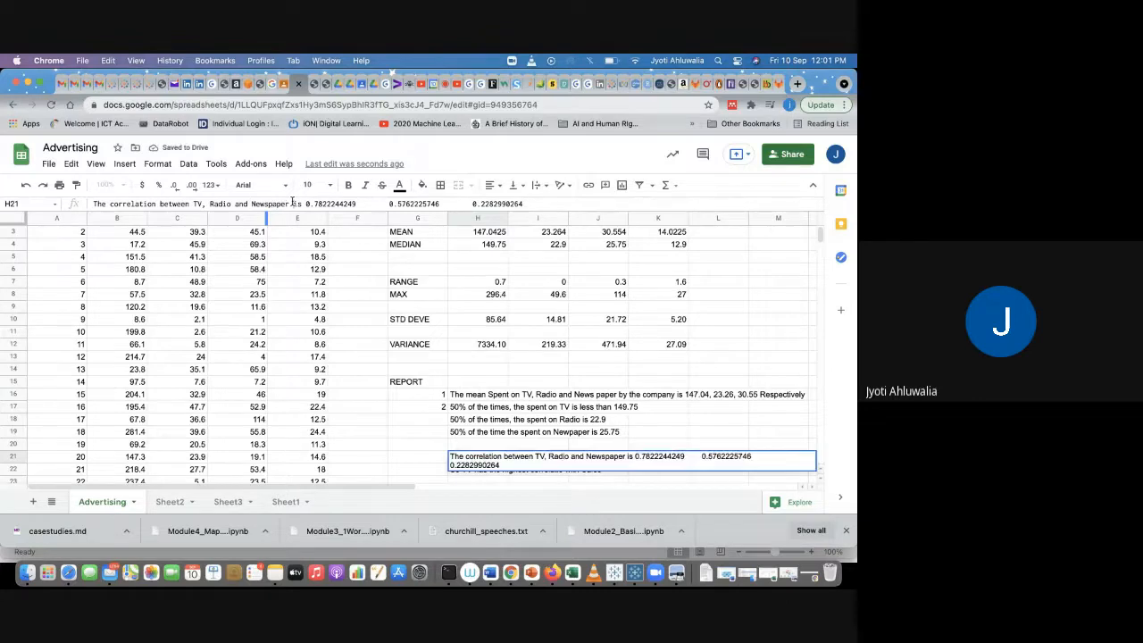
pyautogui.write('and Slae')
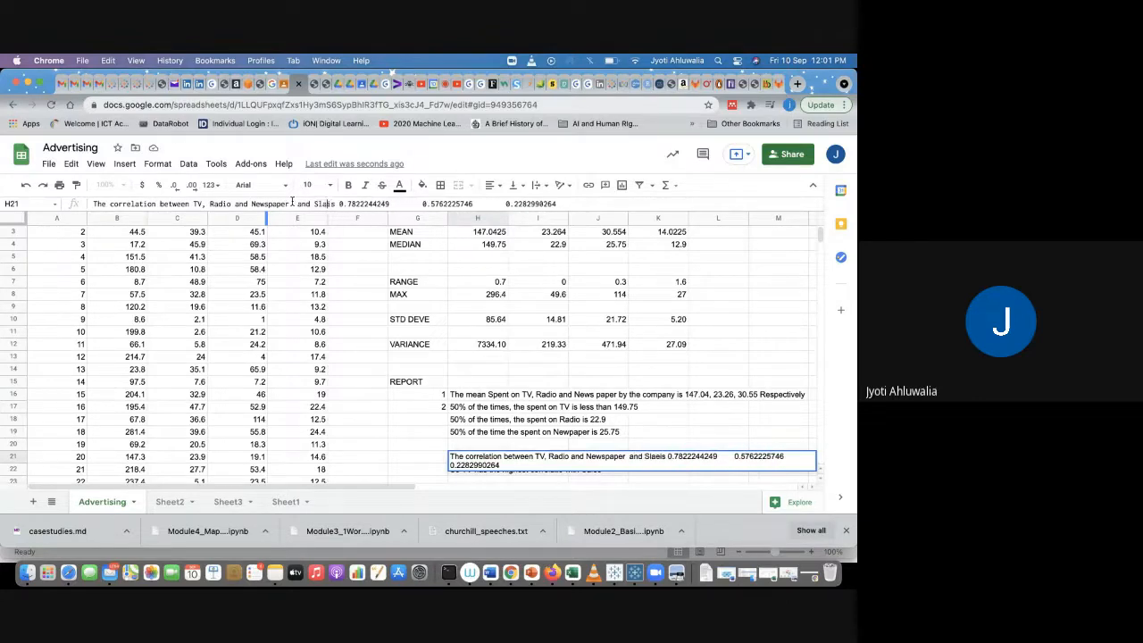
pyautogui.press('BackSpace')
pyautogui.press('BackSpace')
pyautogui.write('les')
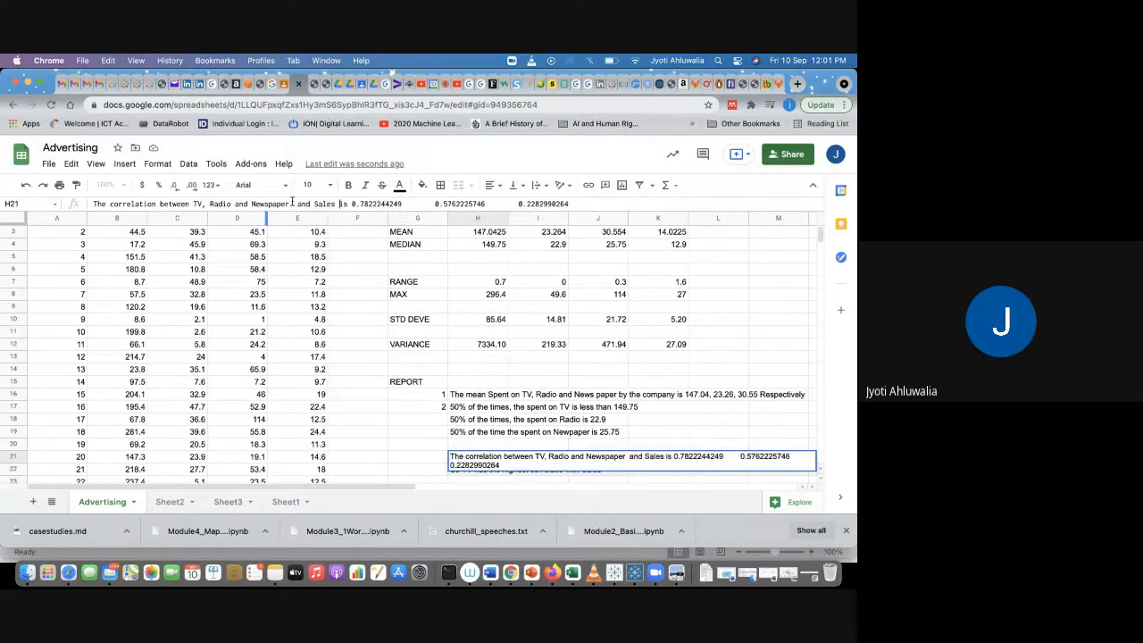
pyautogui.press('Return')
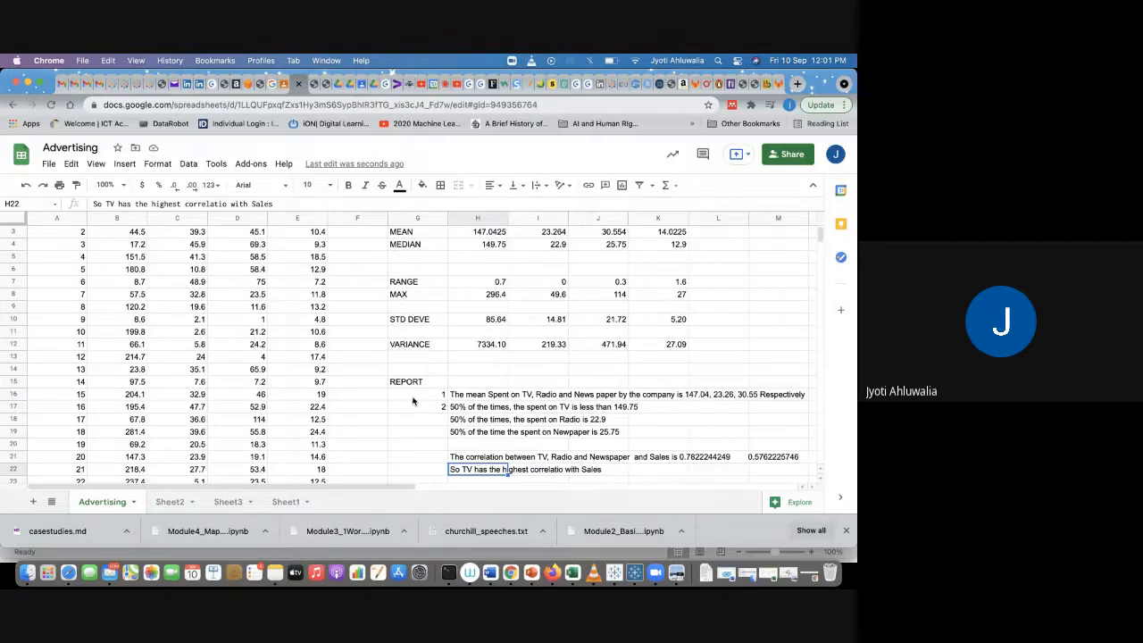
# Step: Extend the report numbering with 3 and 4 in G18:G19, and number item 5 in G21
pyautogui.moveTo(414, 400); pyautogui.dragTo(444, 437)
pyautogui.click(424, 457)
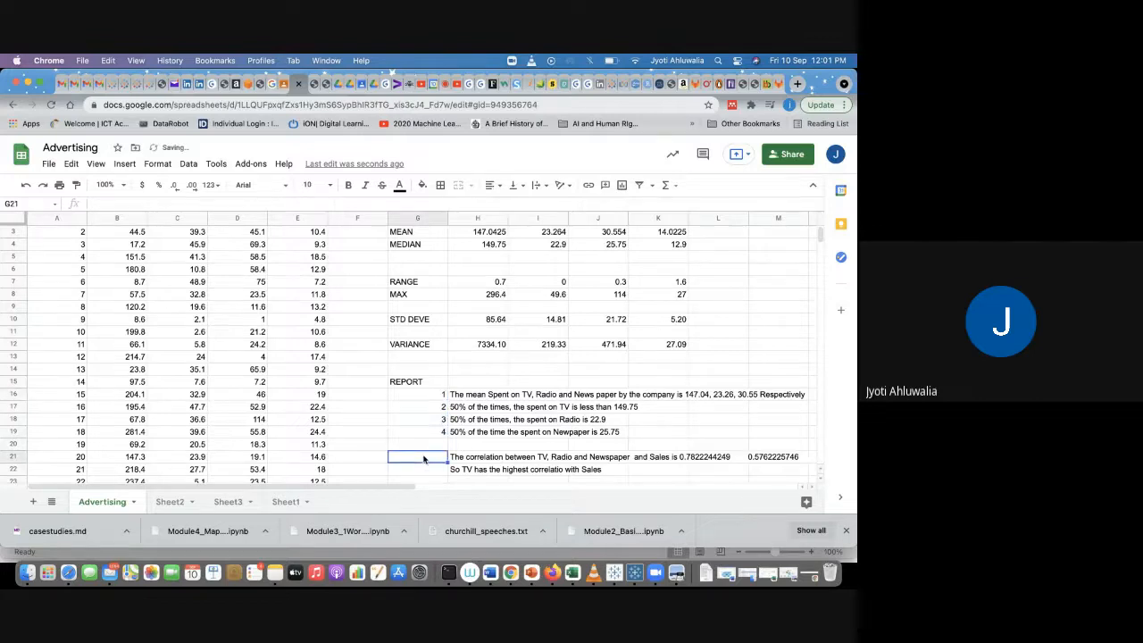
pyautogui.write('5')
pyautogui.press('Return')
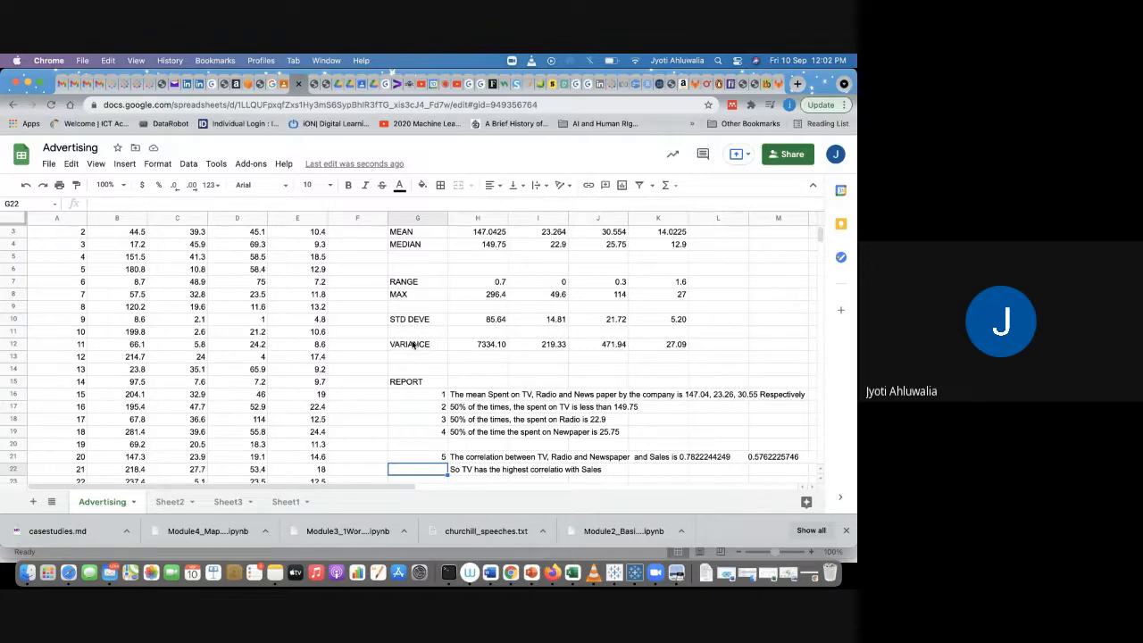
# Step: Inspect the Sales RANGE and MAX formulas and search the sheet for occurrences of 27
pyautogui.click(665, 285)
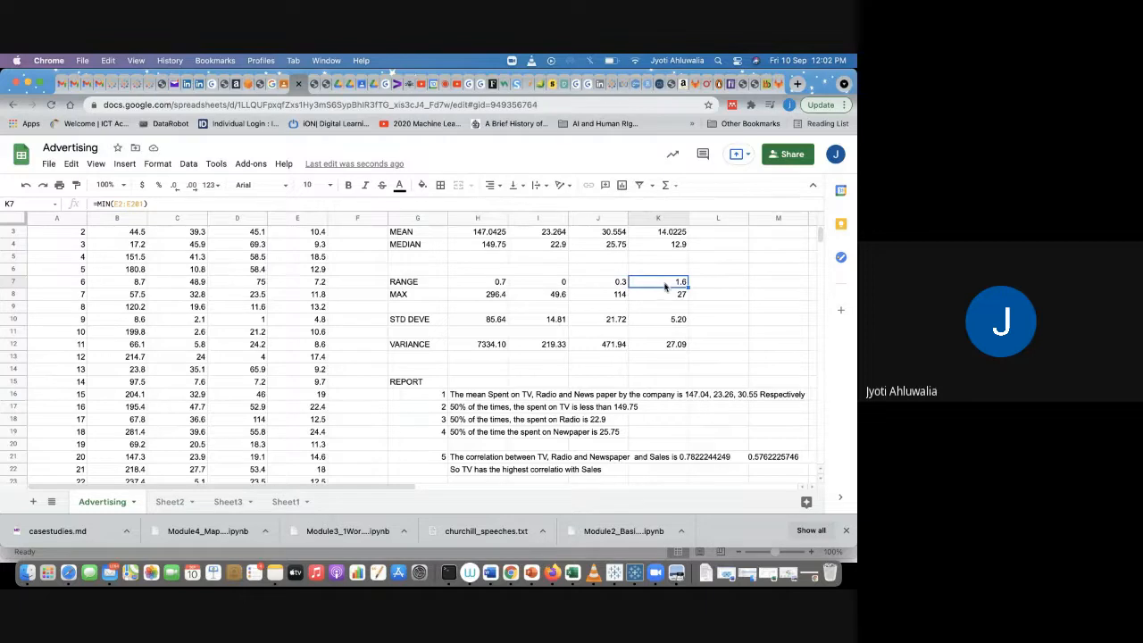
pyautogui.click(663, 296)
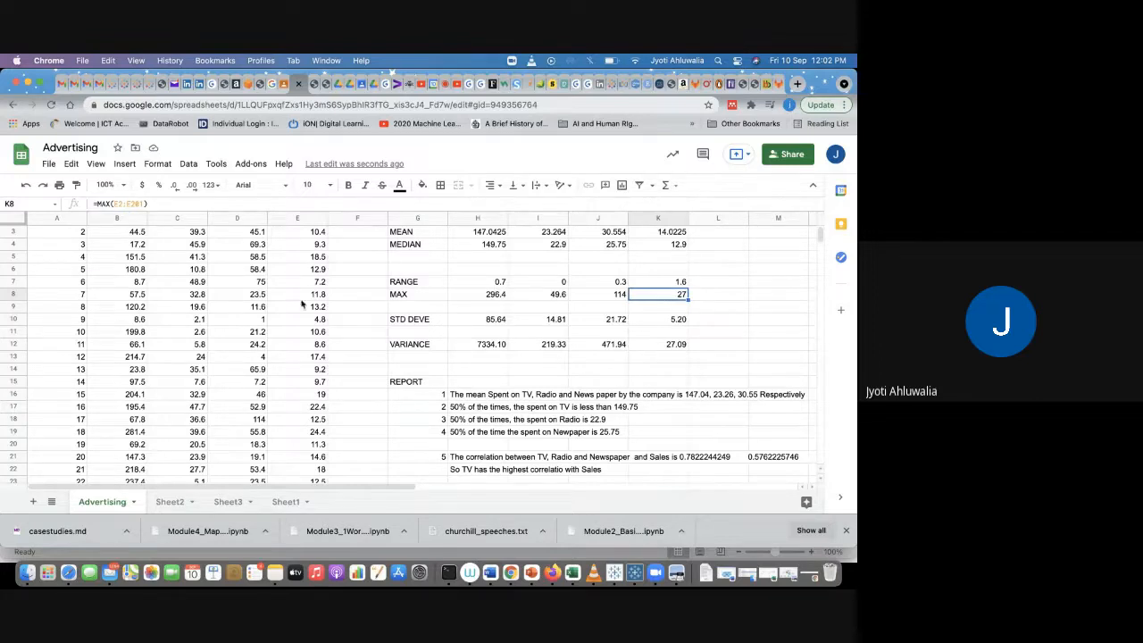
pyautogui.scroll(2, 291, 306)
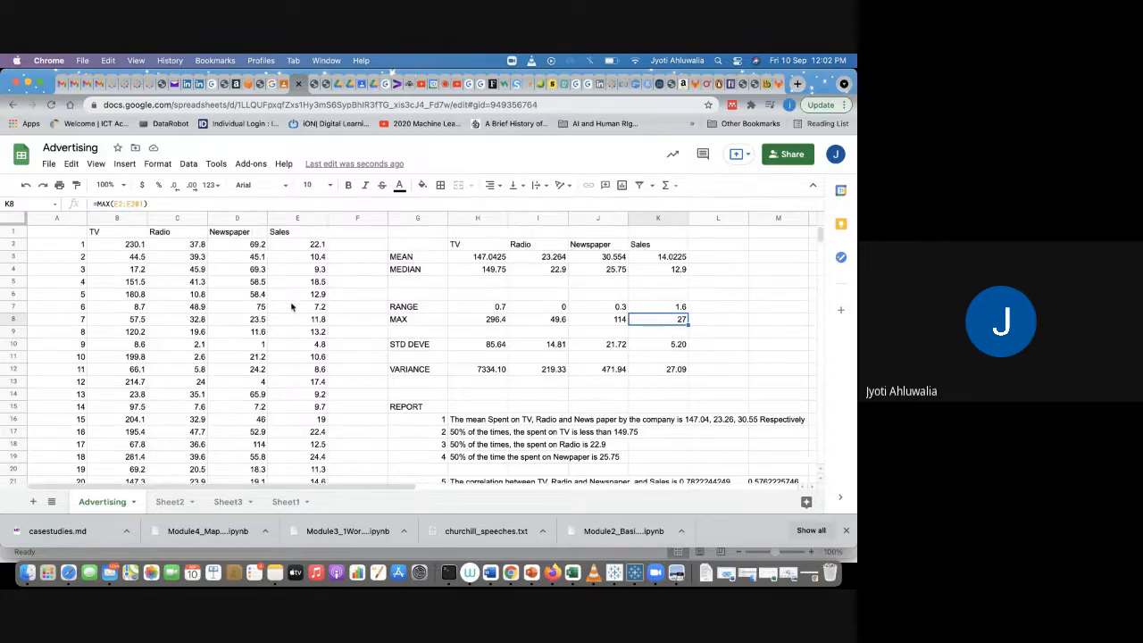
pyautogui.click(299, 234)
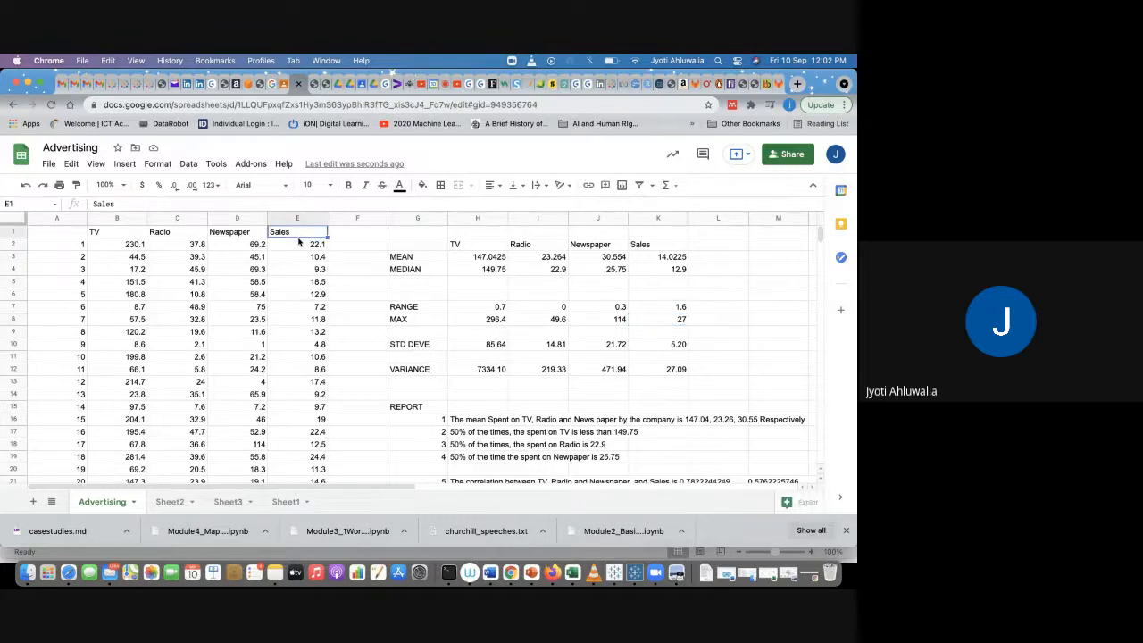
pyautogui.click(299, 245)
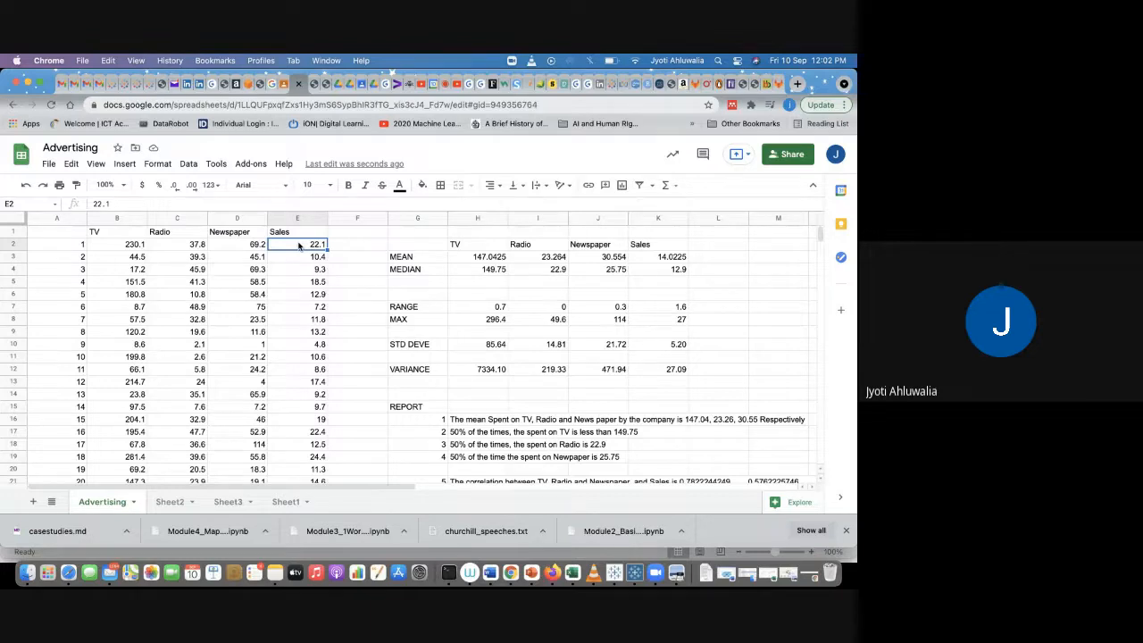
pyautogui.press('cmd+f')
pyautogui.write('27')
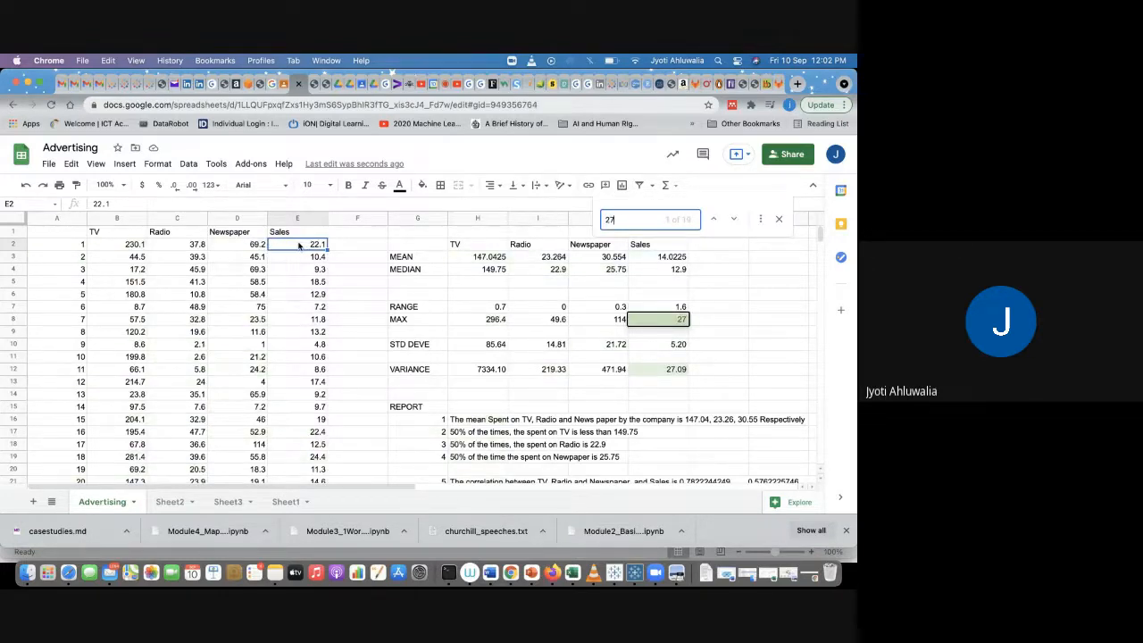
pyautogui.press('Return')
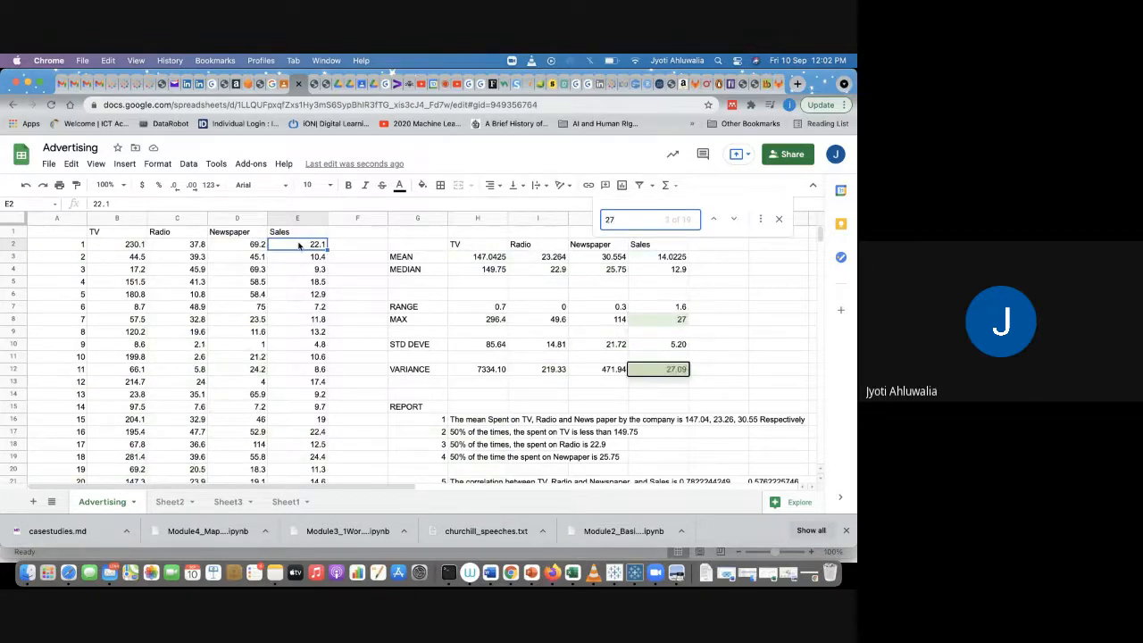
pyautogui.press('Return')
pyautogui.press('Return')
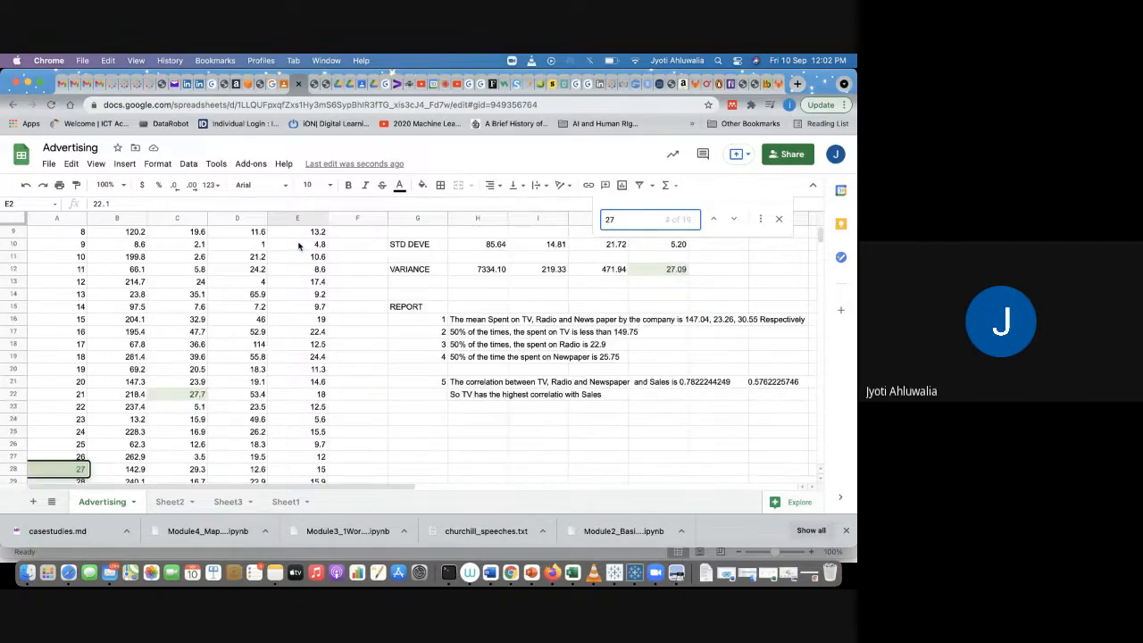
pyautogui.press('Return')
pyautogui.press('Return')
pyautogui.press('Return')
pyautogui.press('Return')
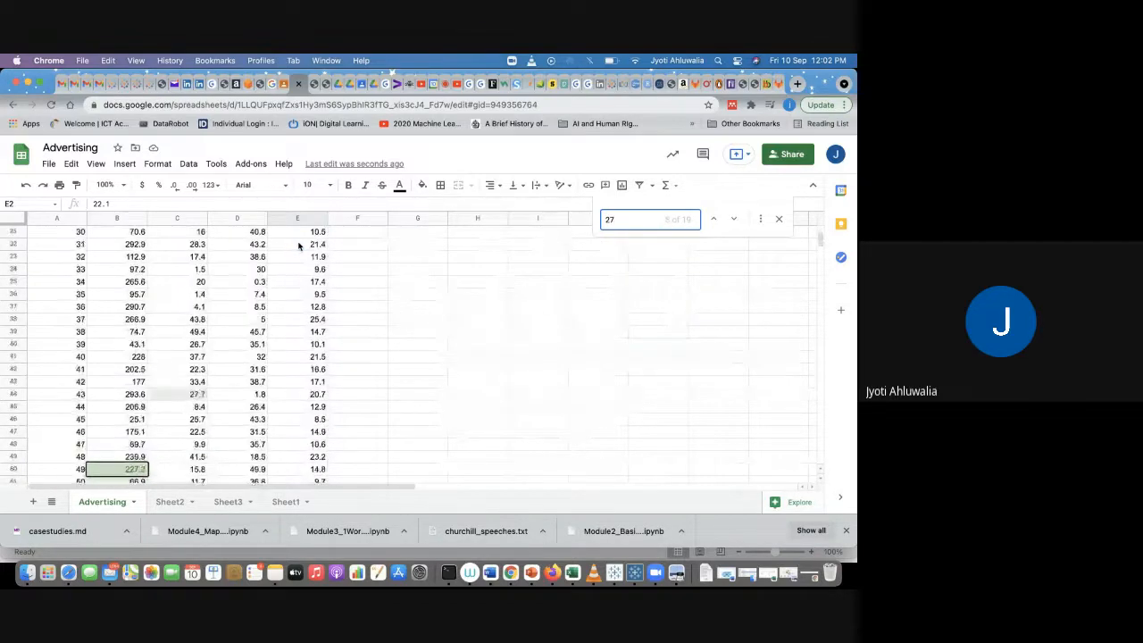
pyautogui.press('Return')
pyautogui.press('Return')
pyautogui.press('Return')
pyautogui.press('Return')
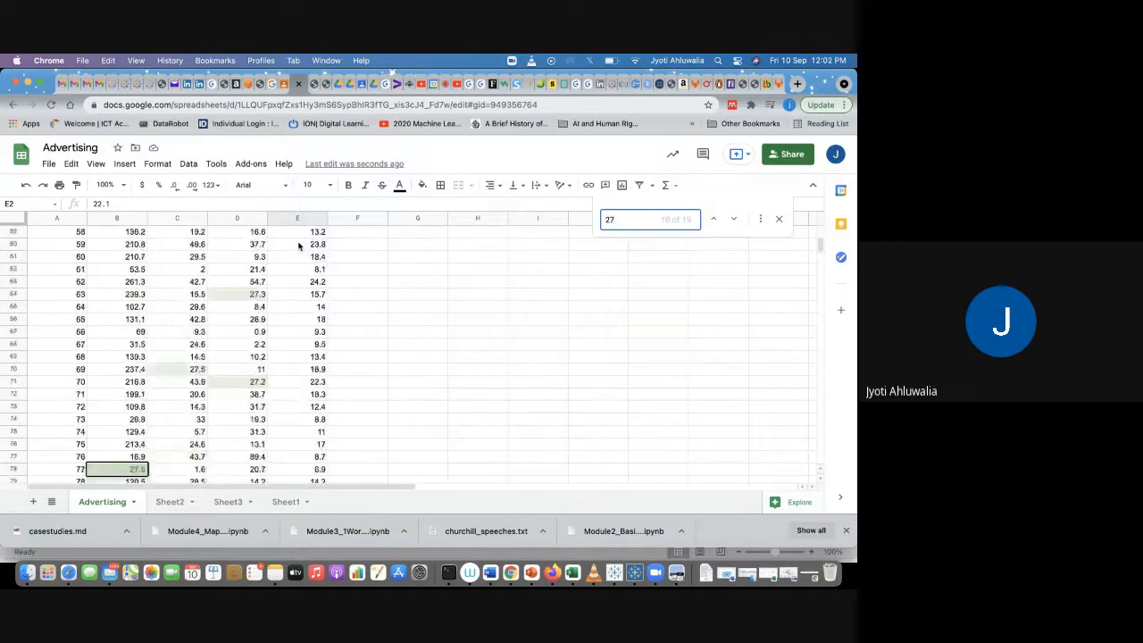
pyautogui.click(277, 269)
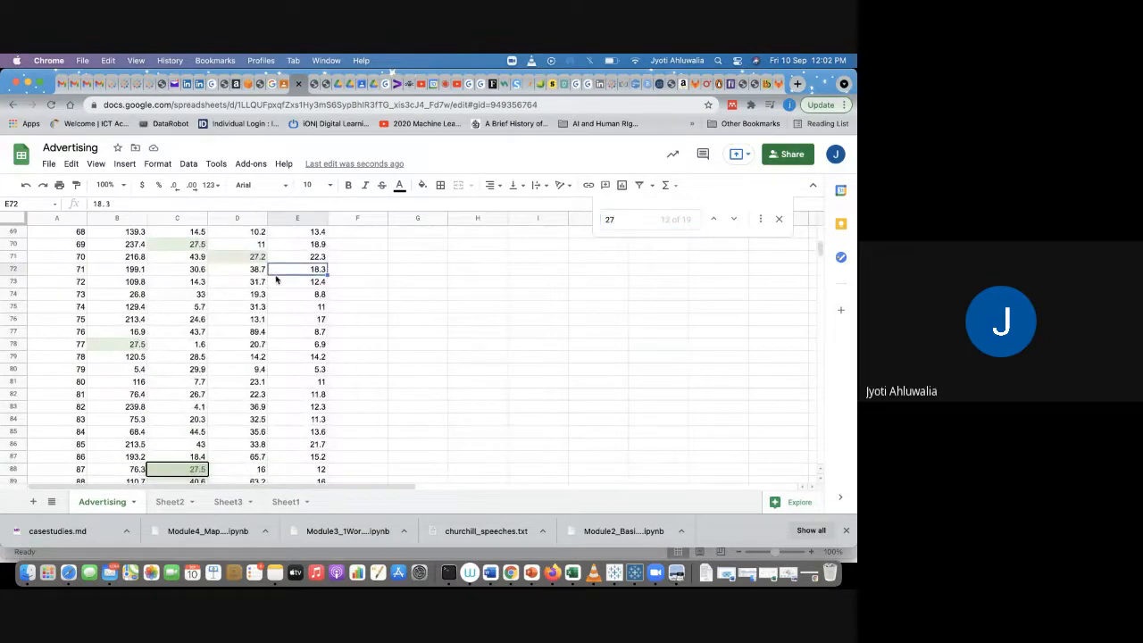
pyautogui.click(779, 219)
pyautogui.scroll(20, 469, 381)
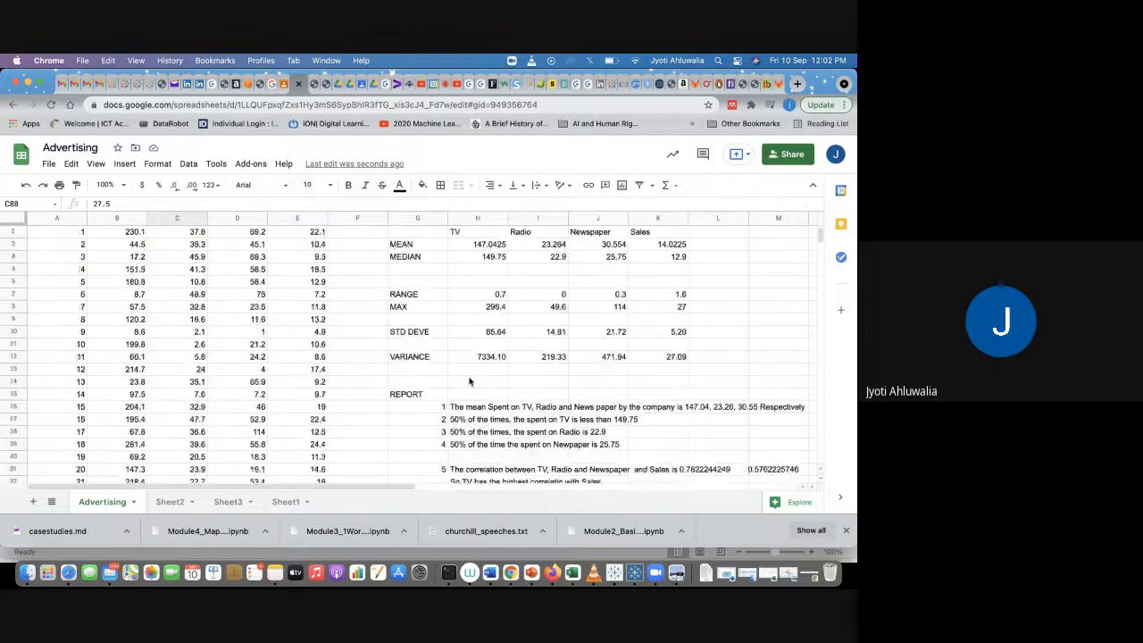
# Step: Add a filter to the data headers and filter the Sales column to show only the value 27
pyautogui.moveTo(116, 235); pyautogui.dragTo(300, 235)
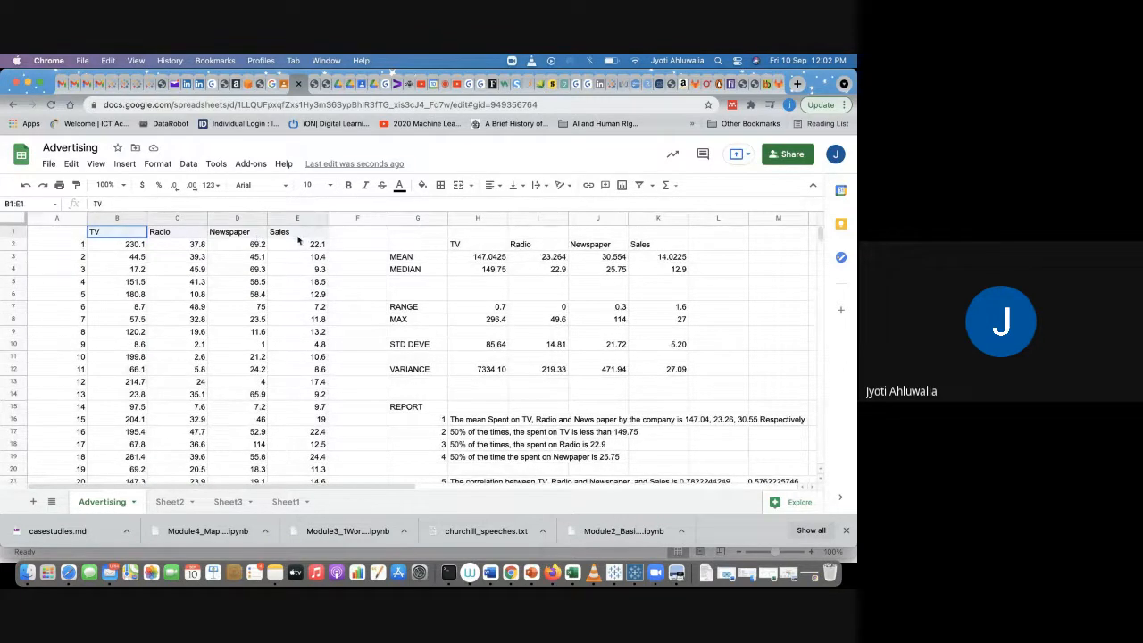
pyautogui.click(642, 185)
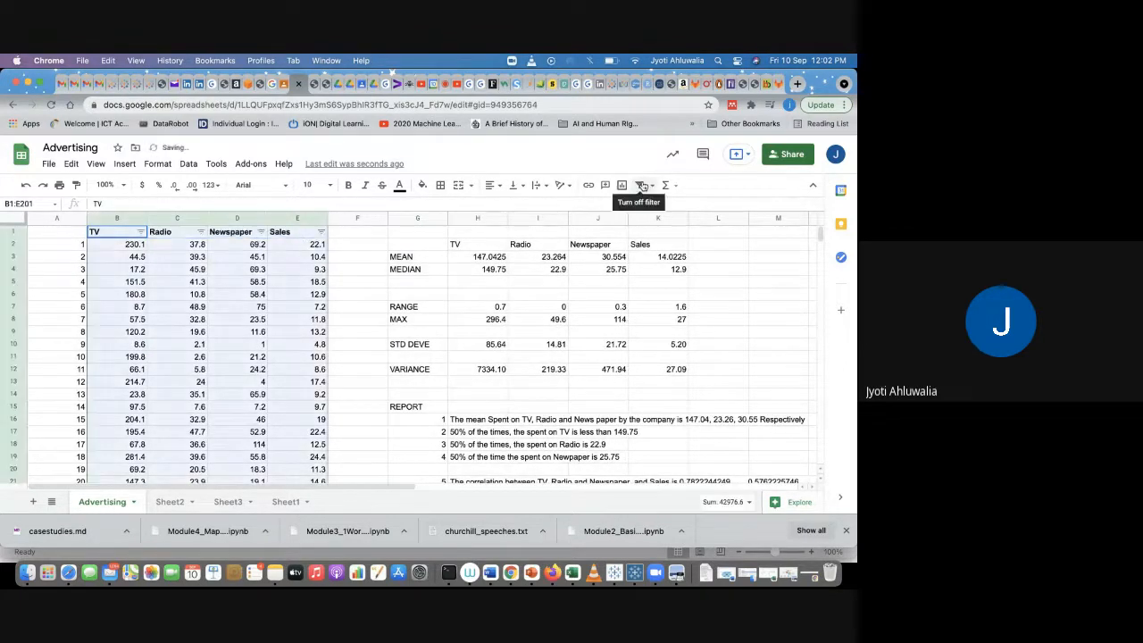
pyautogui.click(320, 232)
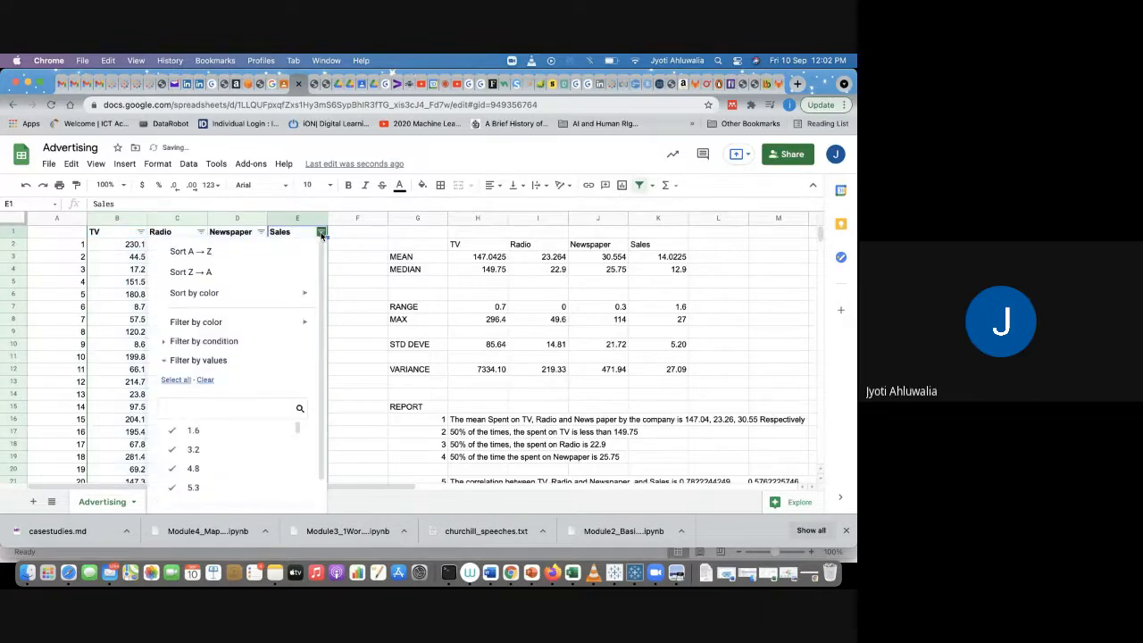
pyautogui.click(205, 379)
pyautogui.scroll(-1, 221, 445)
pyautogui.scroll(-10, 221, 445)
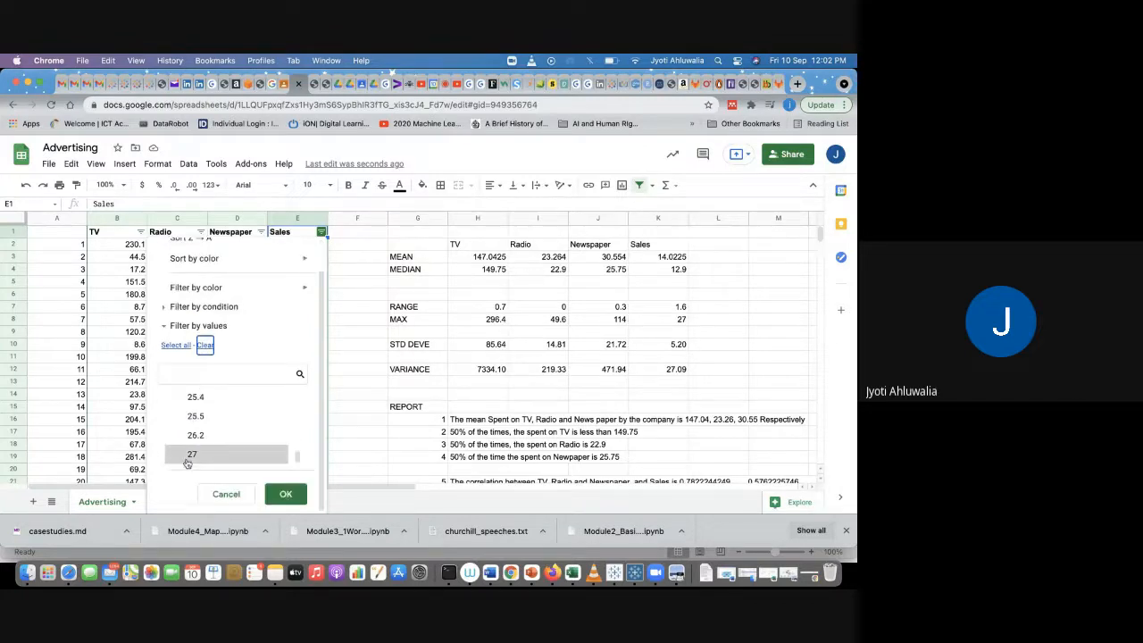
pyautogui.click(198, 455)
pyautogui.click(285, 495)
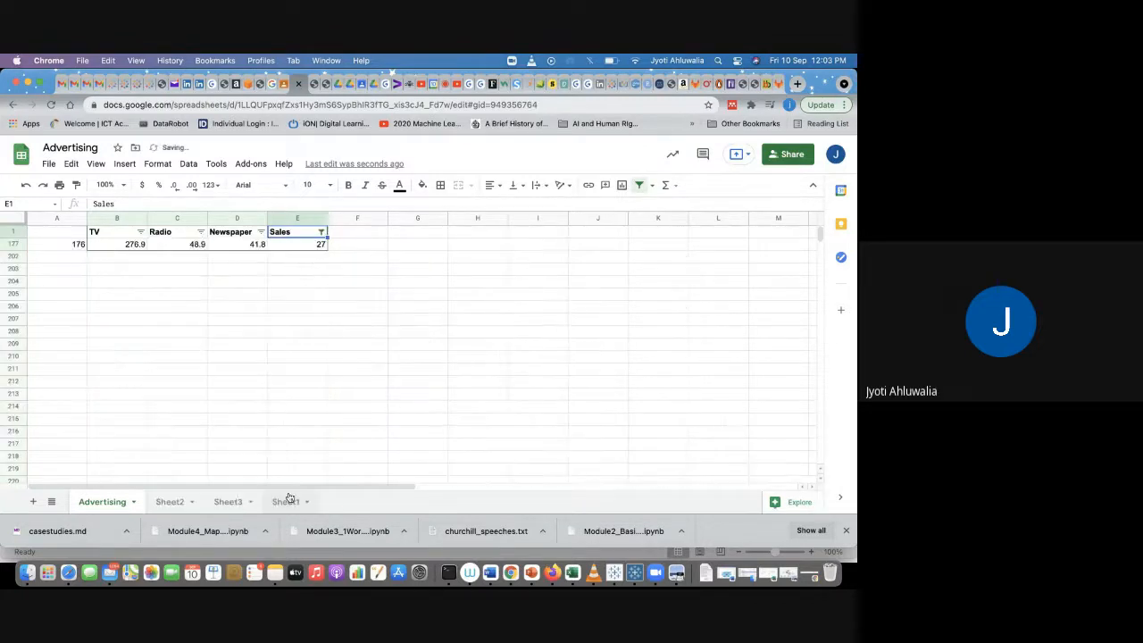
# Step: Copy the filtered data row B177:E177 with Sales of 27
pyautogui.click(241, 306)
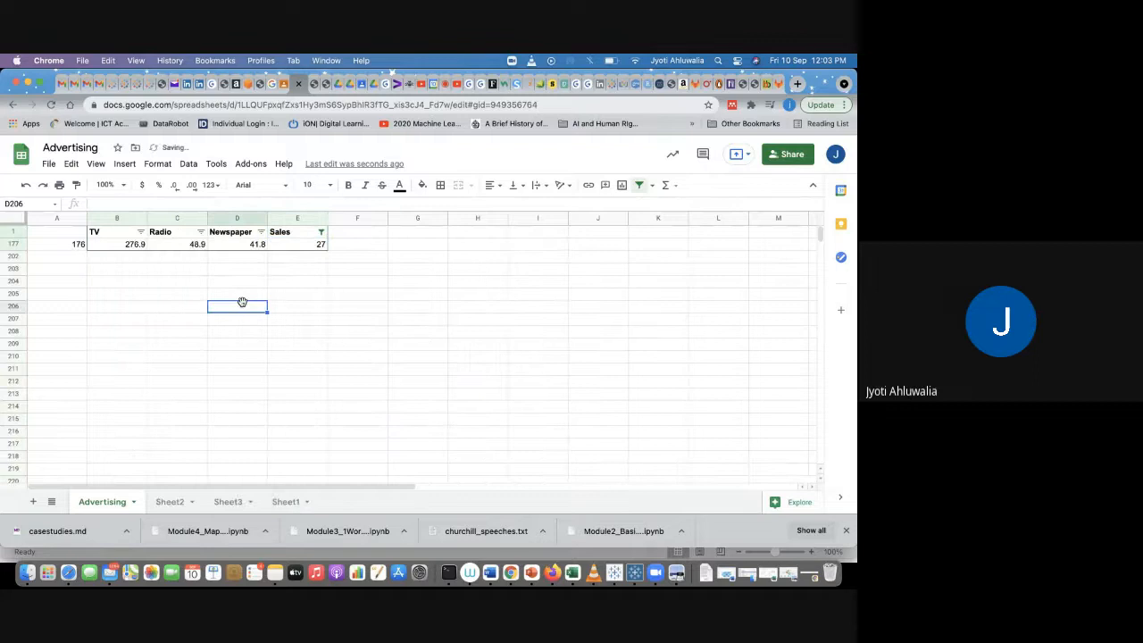
pyautogui.click(127, 247)
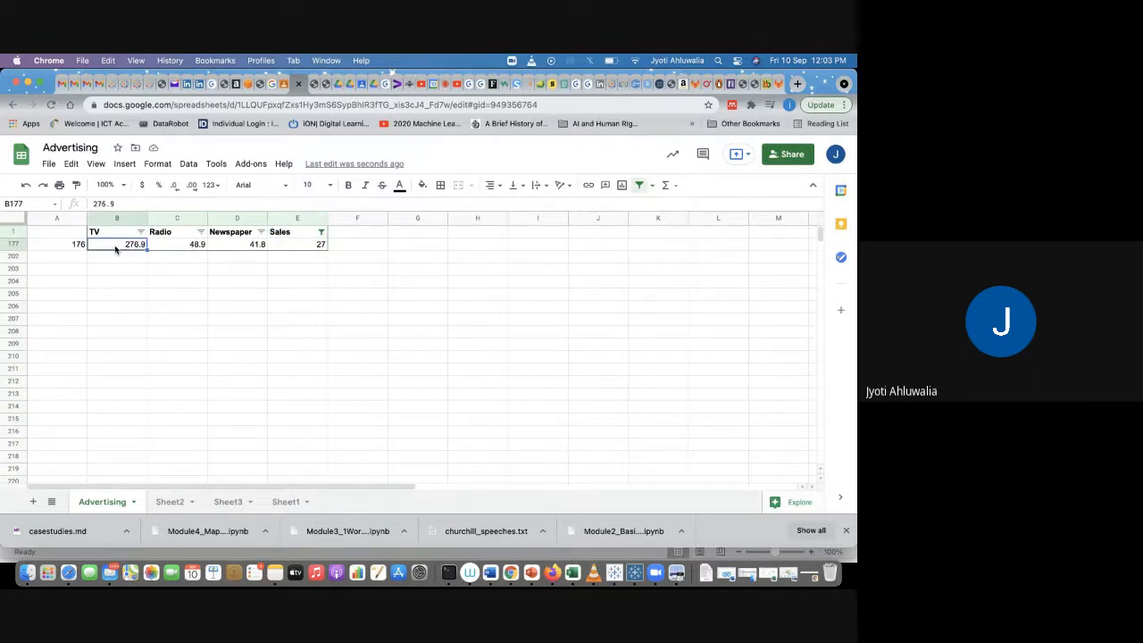
pyautogui.click(181, 247)
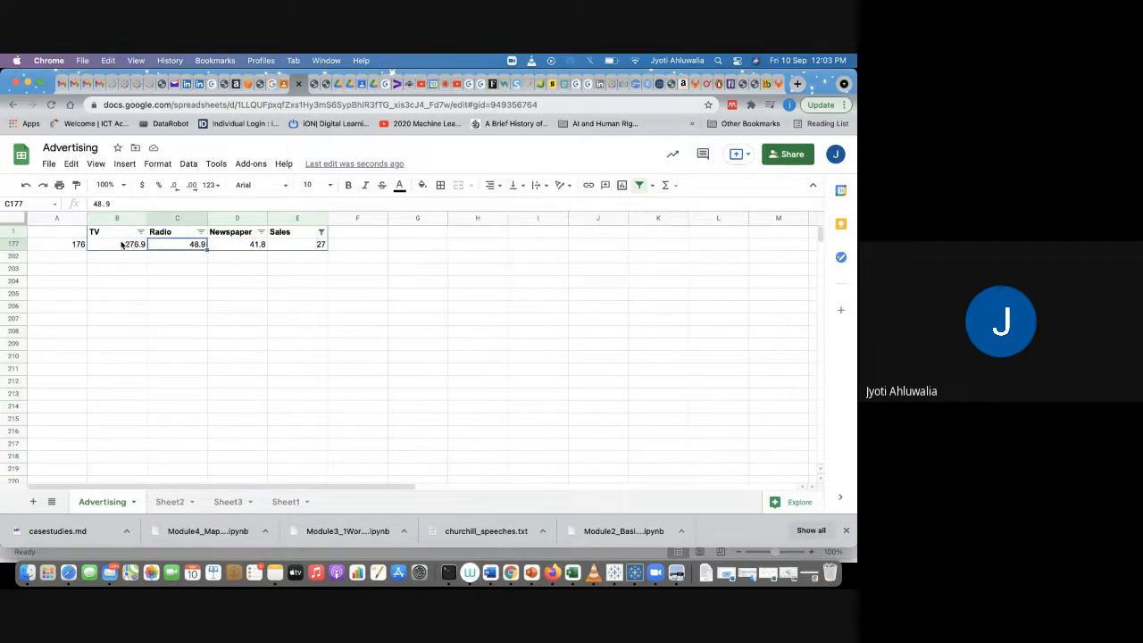
pyautogui.moveTo(121, 246); pyautogui.dragTo(306, 241)
pyautogui.press('cmd+c')
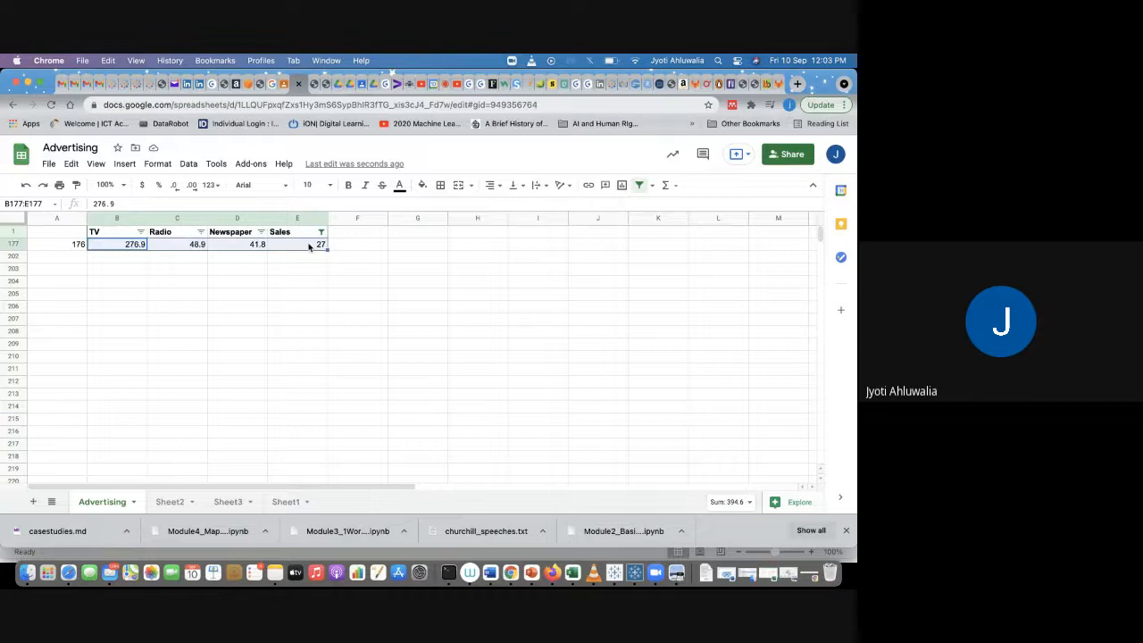
# Step: Try to clear the value selection in the Sales column filter
pyautogui.click(321, 231)
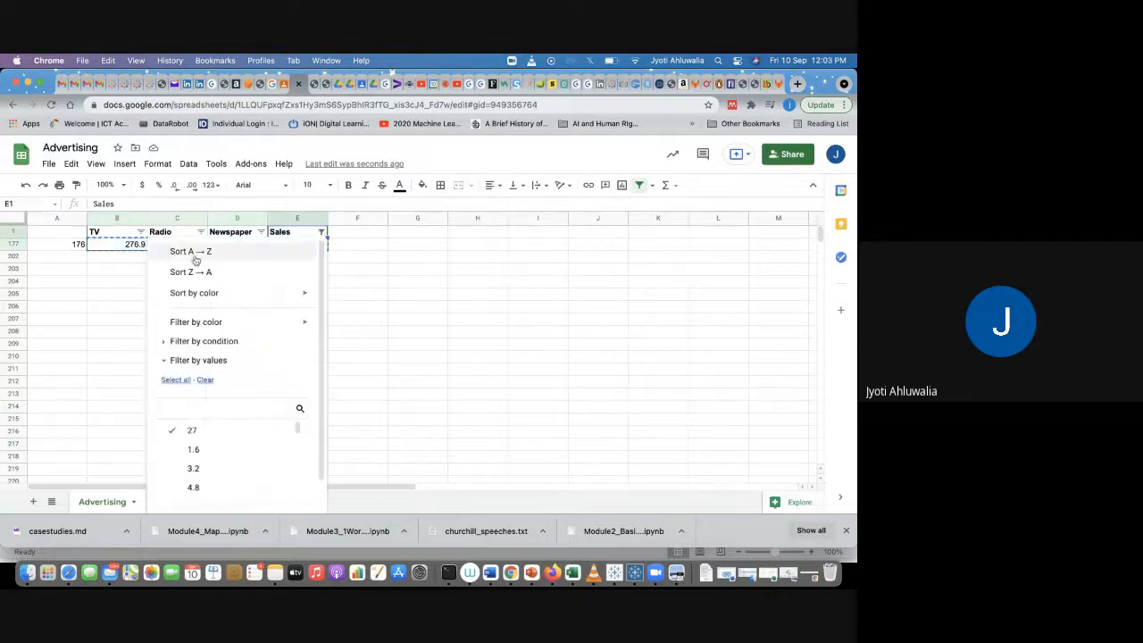
pyautogui.click(204, 379)
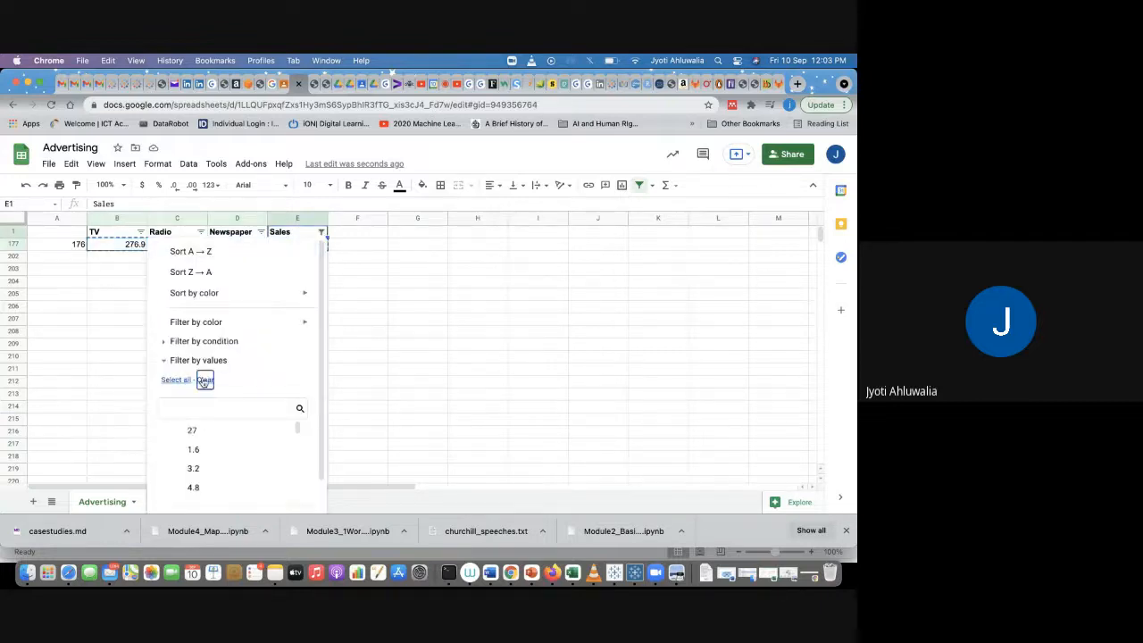
pyautogui.click(183, 382)
pyautogui.click(203, 381)
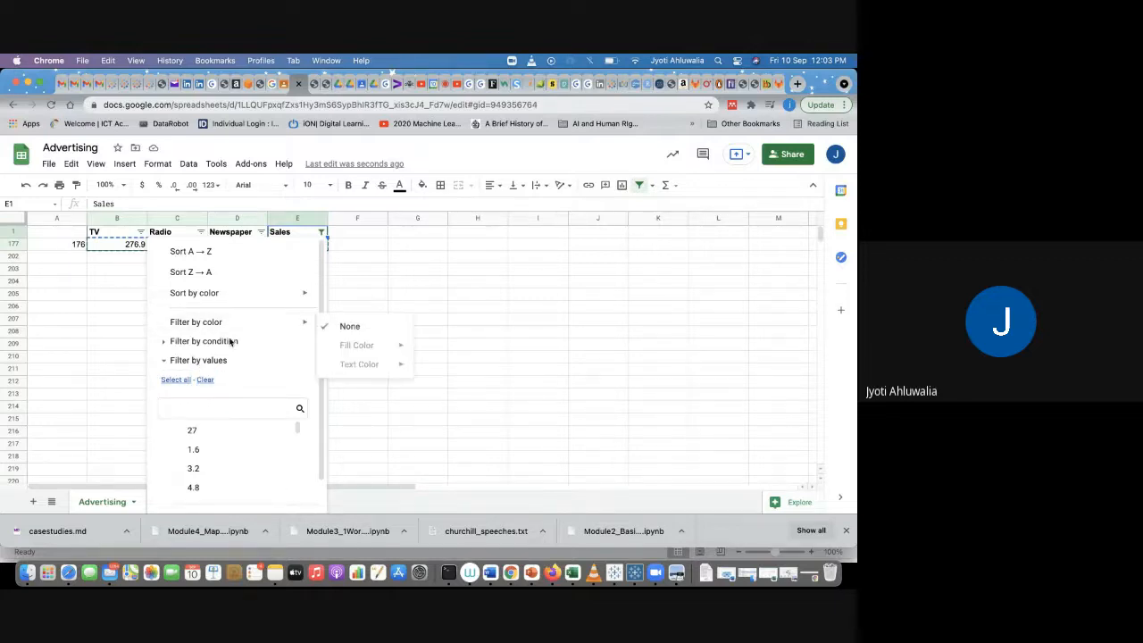
pyautogui.click(206, 381)
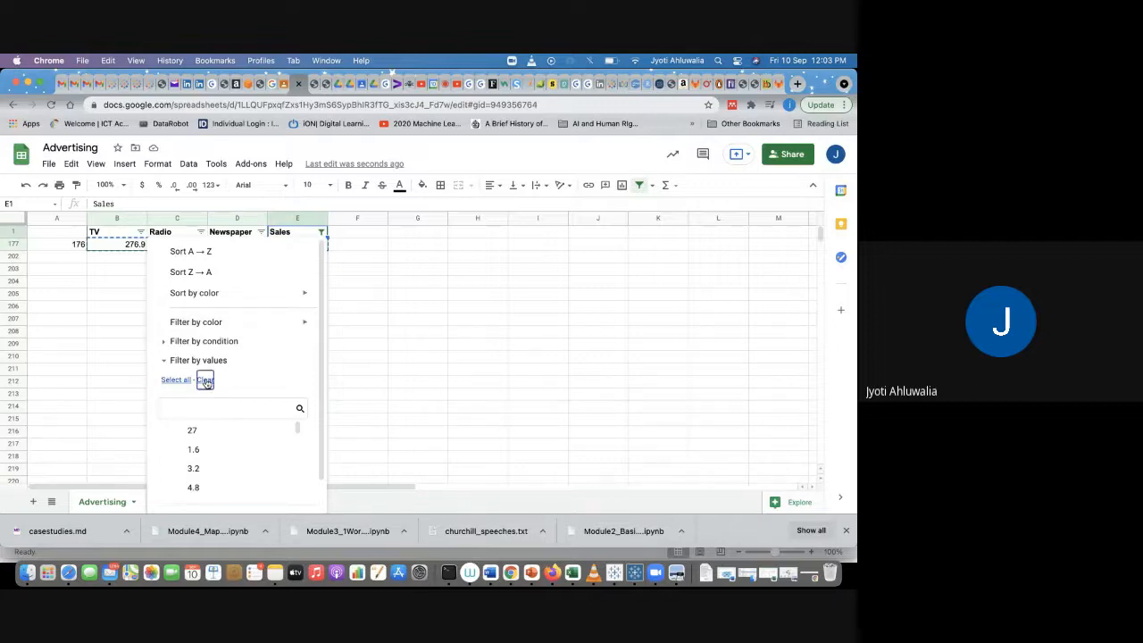
pyautogui.click(380, 396)
pyautogui.click(320, 231)
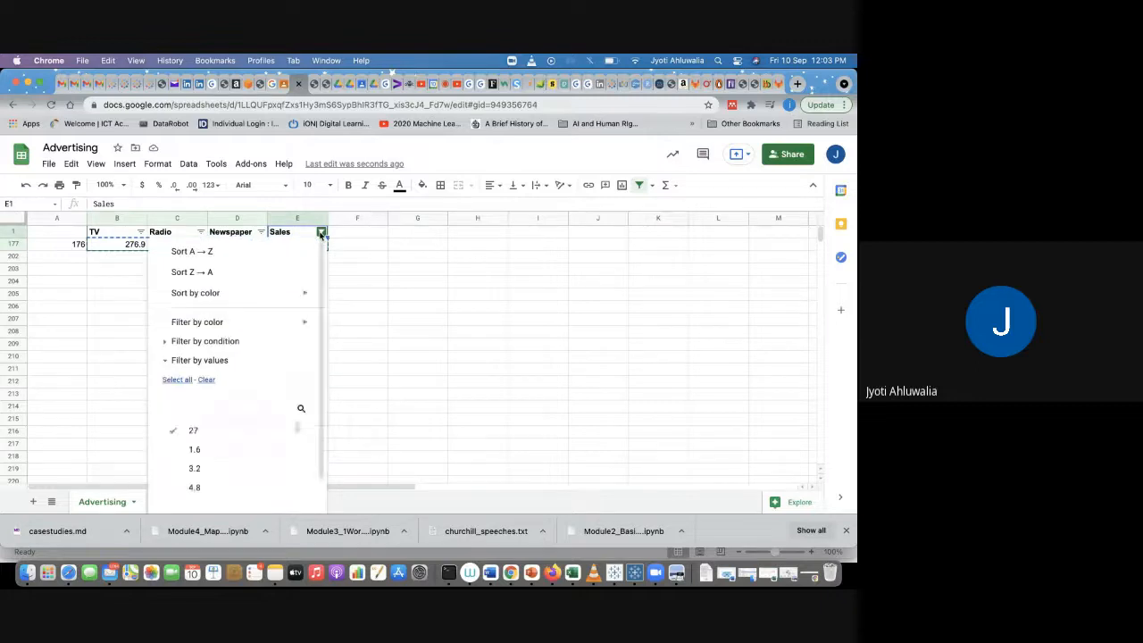
pyautogui.click(178, 381)
pyautogui.click(365, 319)
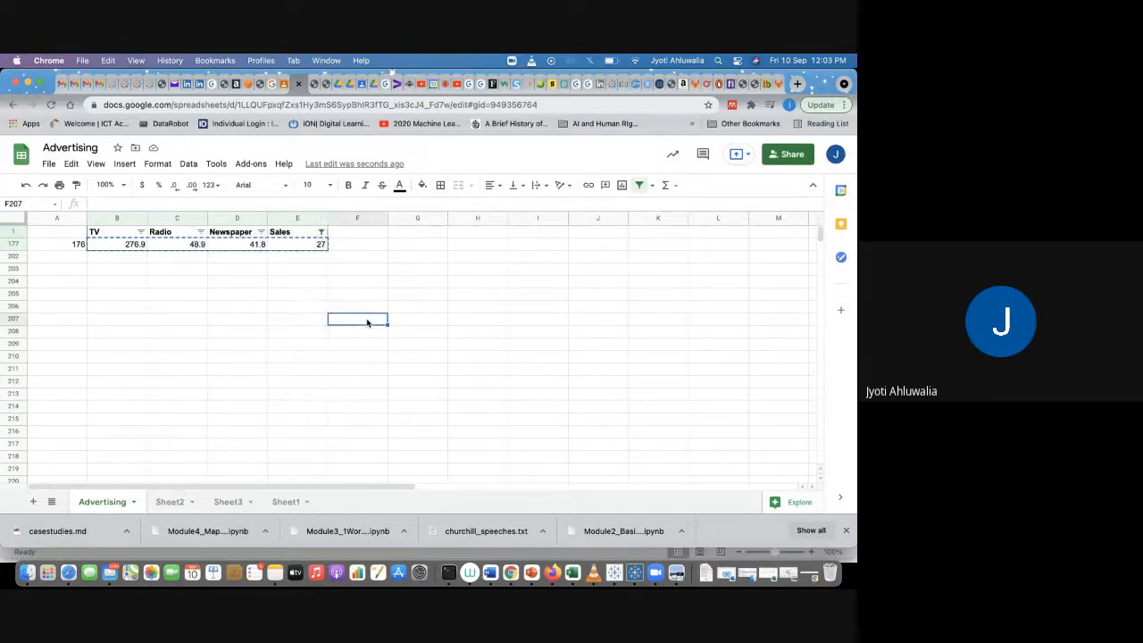
pyautogui.click(321, 231)
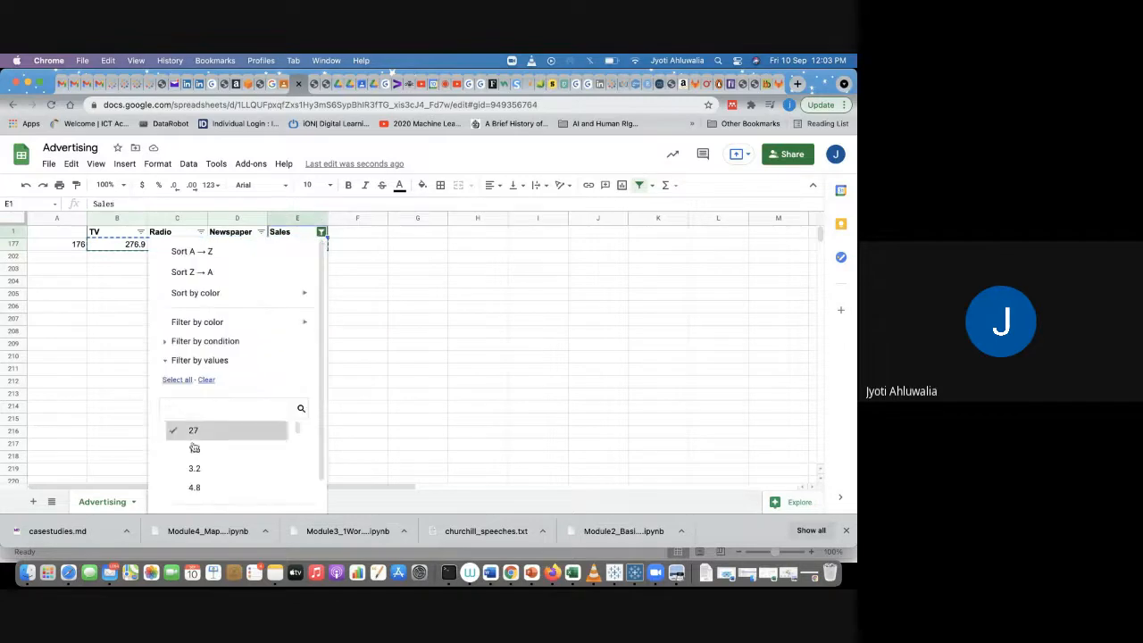
pyautogui.scroll(-3, 193, 448)
pyautogui.scroll(3, 194, 448)
pyautogui.click(206, 379)
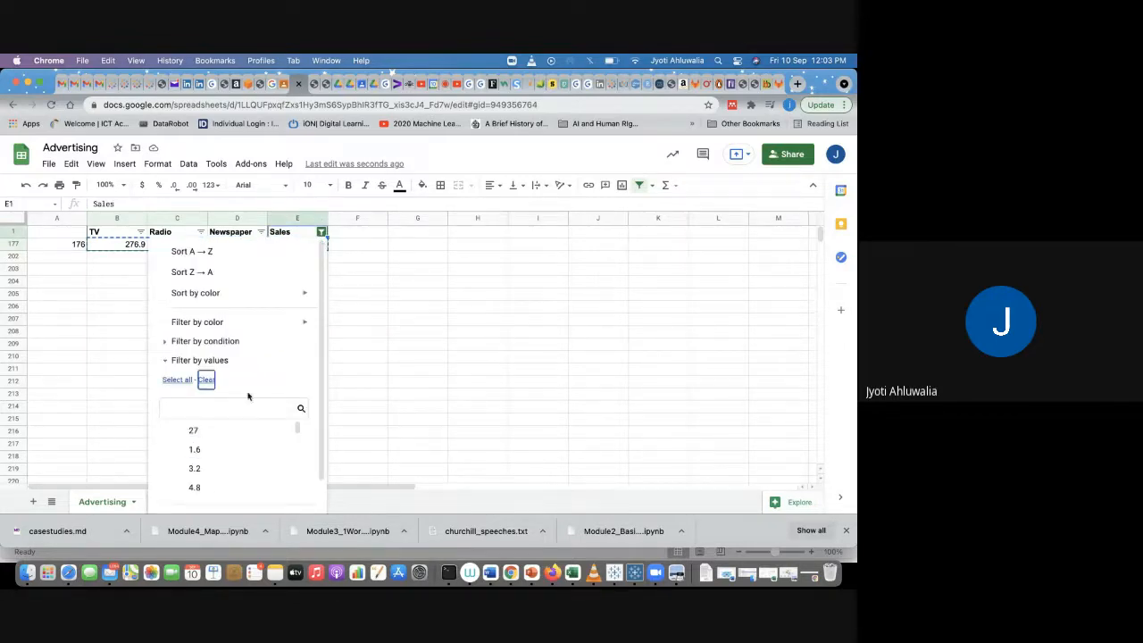
pyautogui.scroll(-1, 223, 397)
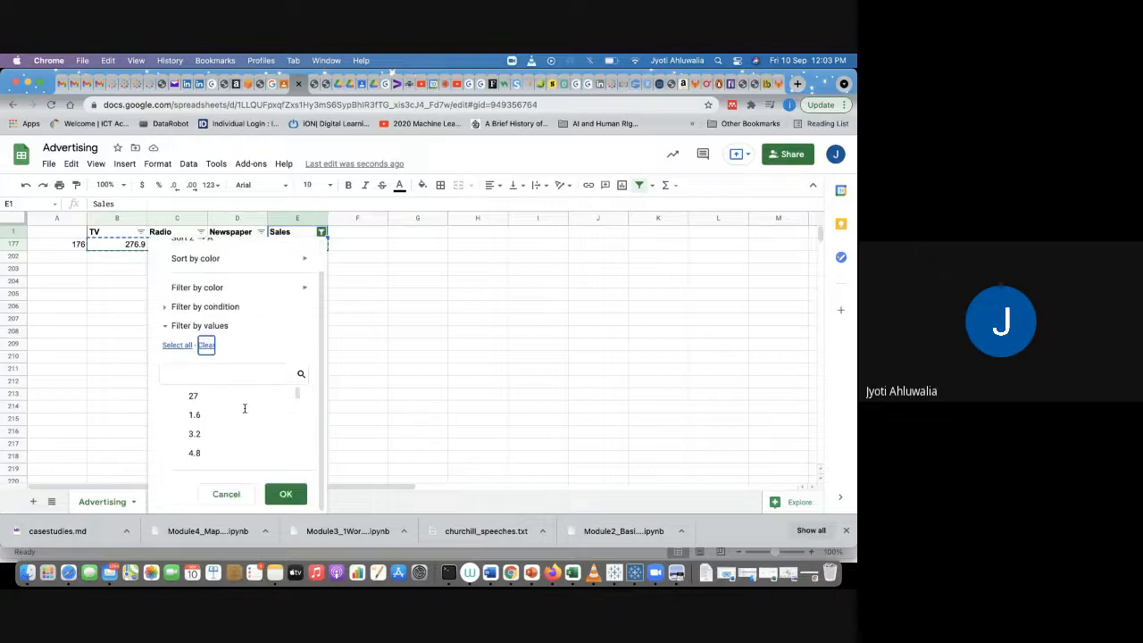
pyautogui.click(283, 493)
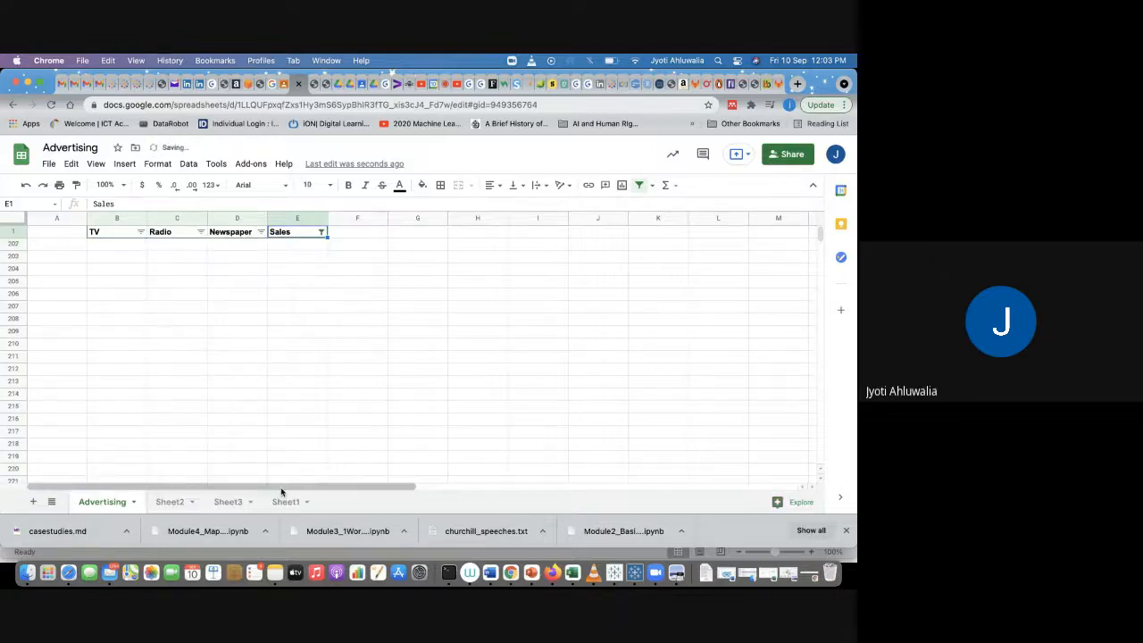
# Step: Select all values in the Sales column filter to show every data row again
pyautogui.click(321, 232)
pyautogui.click(185, 383)
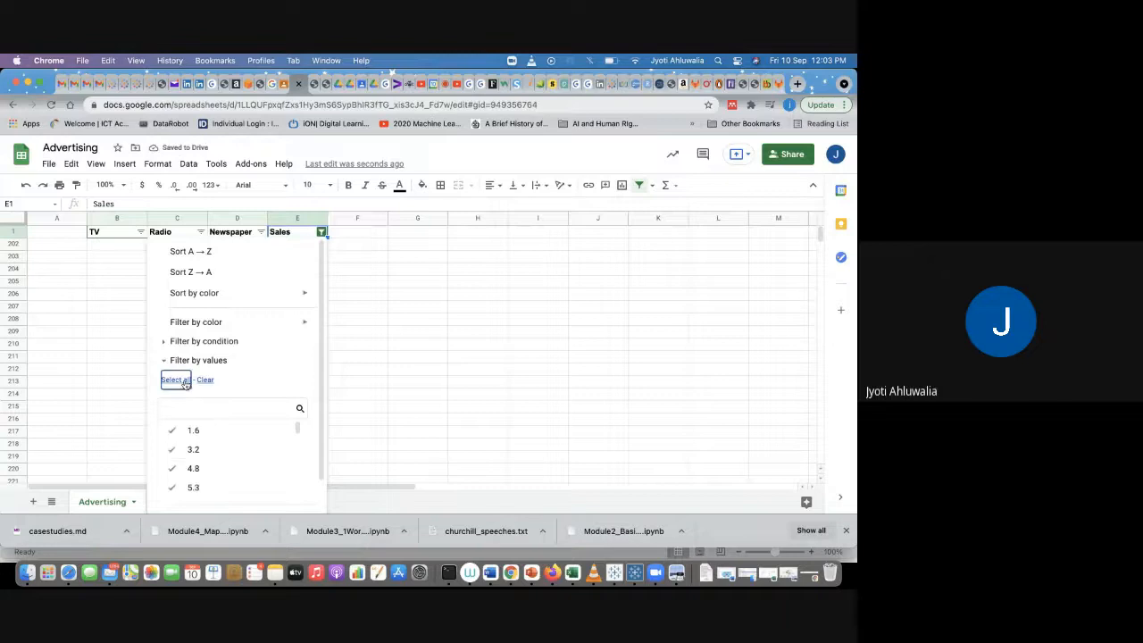
pyautogui.scroll(-10, 234, 445)
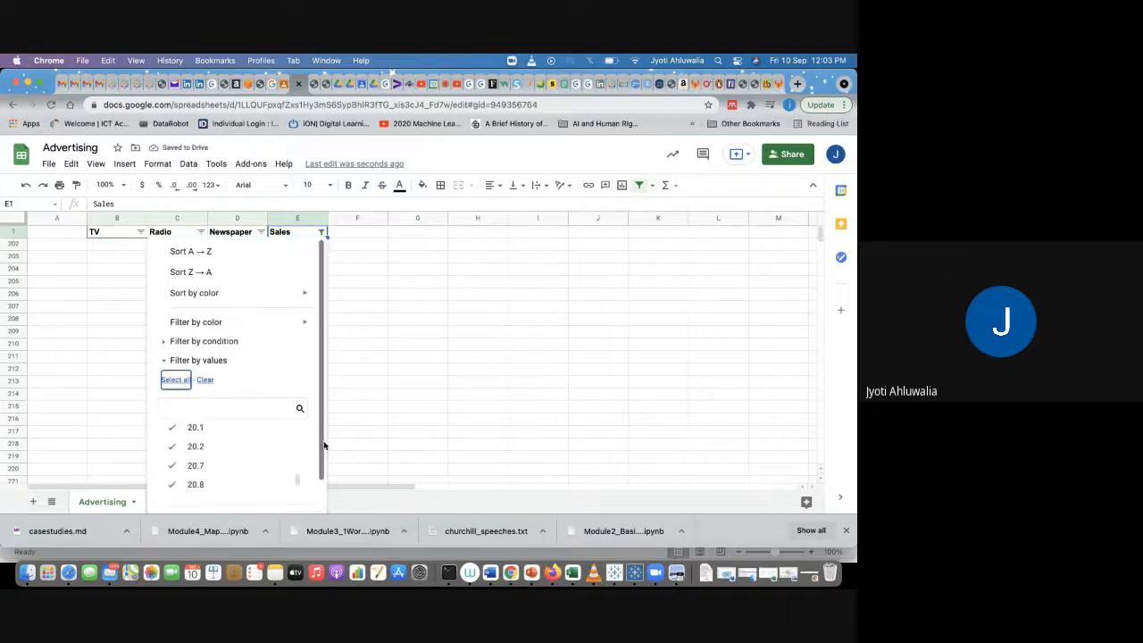
pyautogui.scroll(-1, 324, 485)
pyautogui.click(288, 493)
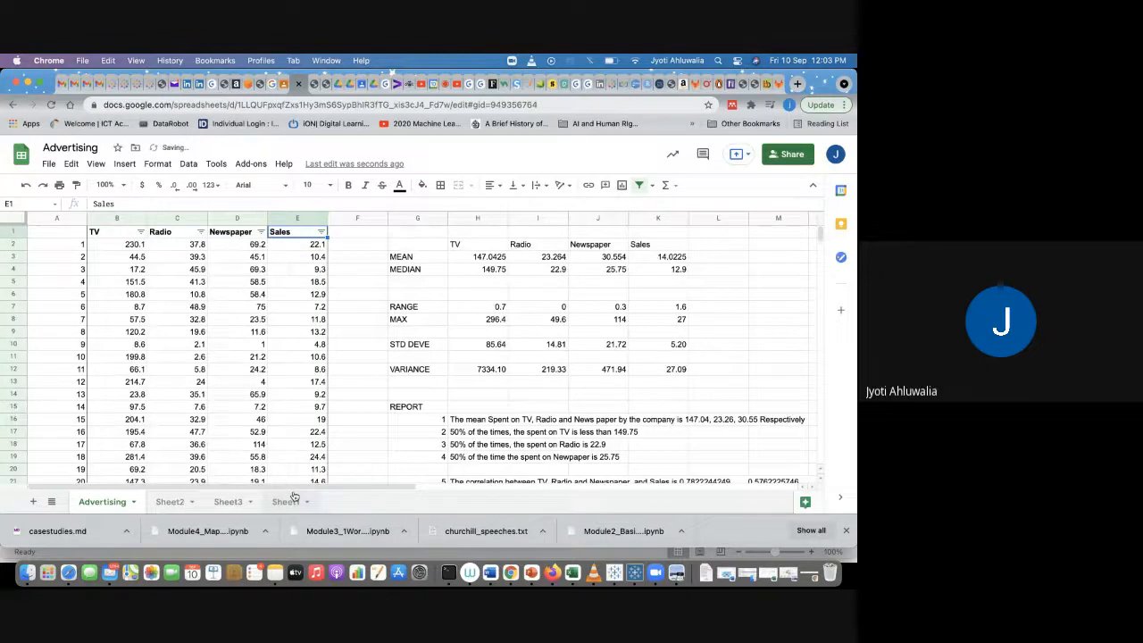
# Step: Paste the copied row into H24:K24 below the report and check the pasted values
pyautogui.click(350, 298)
pyautogui.scroll(-2, 444, 399)
pyautogui.scroll(-2, 445, 399)
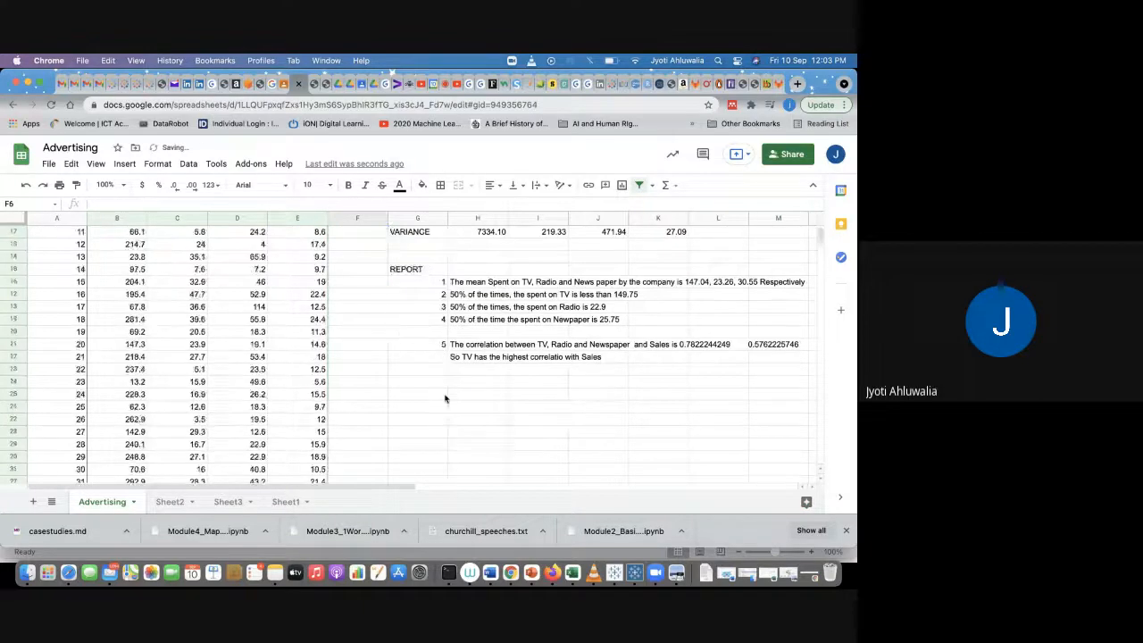
pyautogui.click(461, 387)
pyautogui.press('super+v')
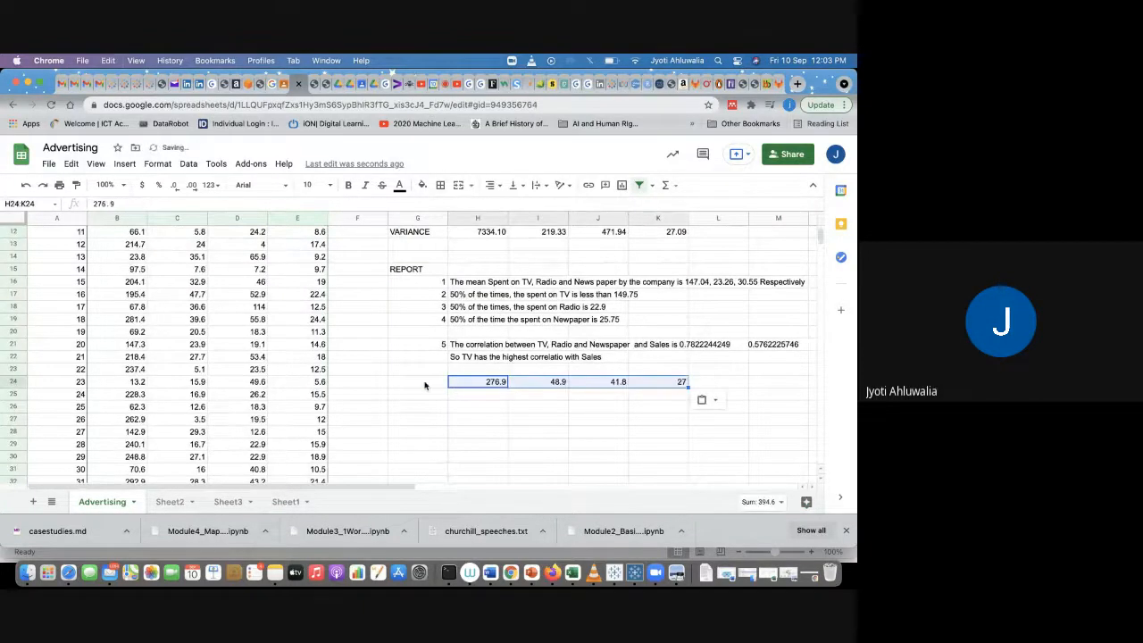
pyautogui.click(421, 384)
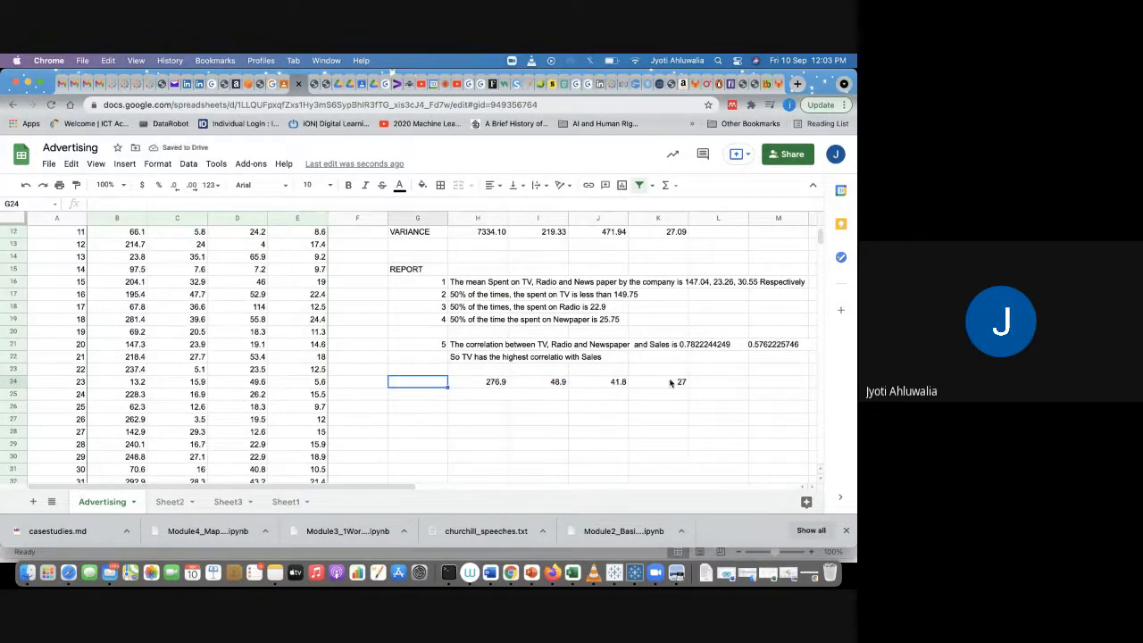
pyautogui.click(671, 382)
pyautogui.click(473, 399)
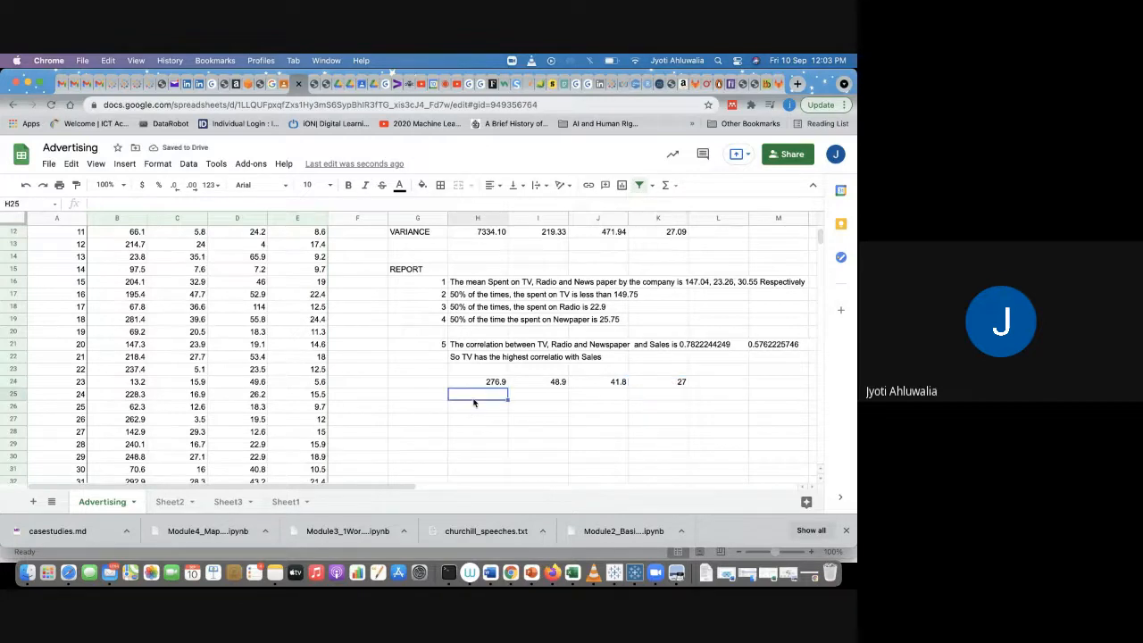
pyautogui.scroll(3, 473, 402)
pyautogui.scroll(1, 473, 403)
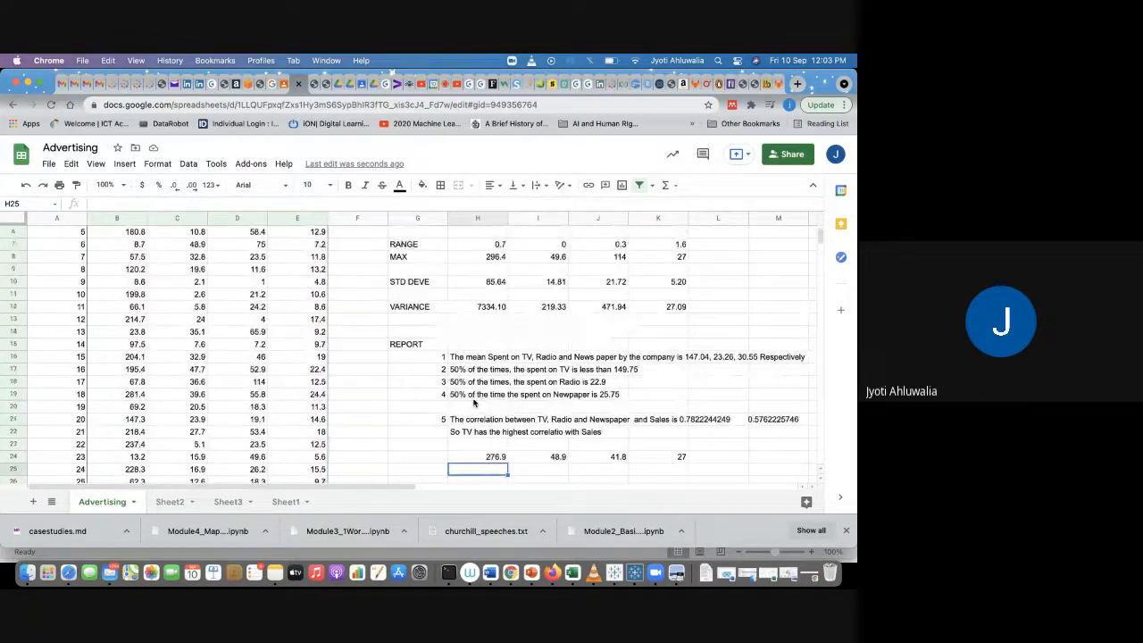
pyautogui.click(674, 458)
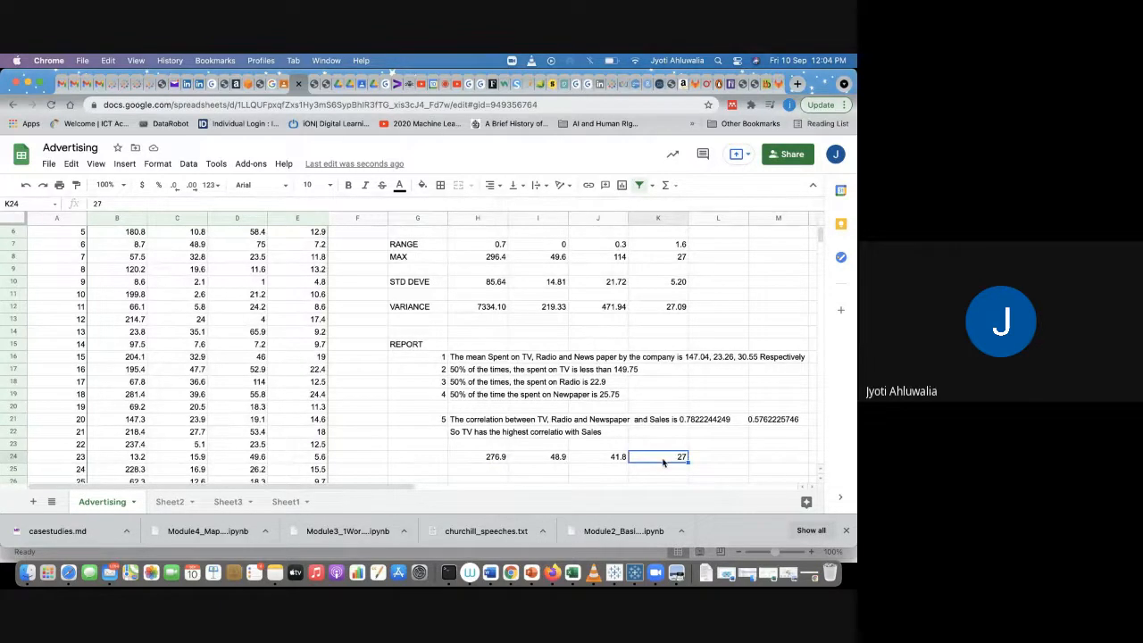
pyautogui.click(486, 458)
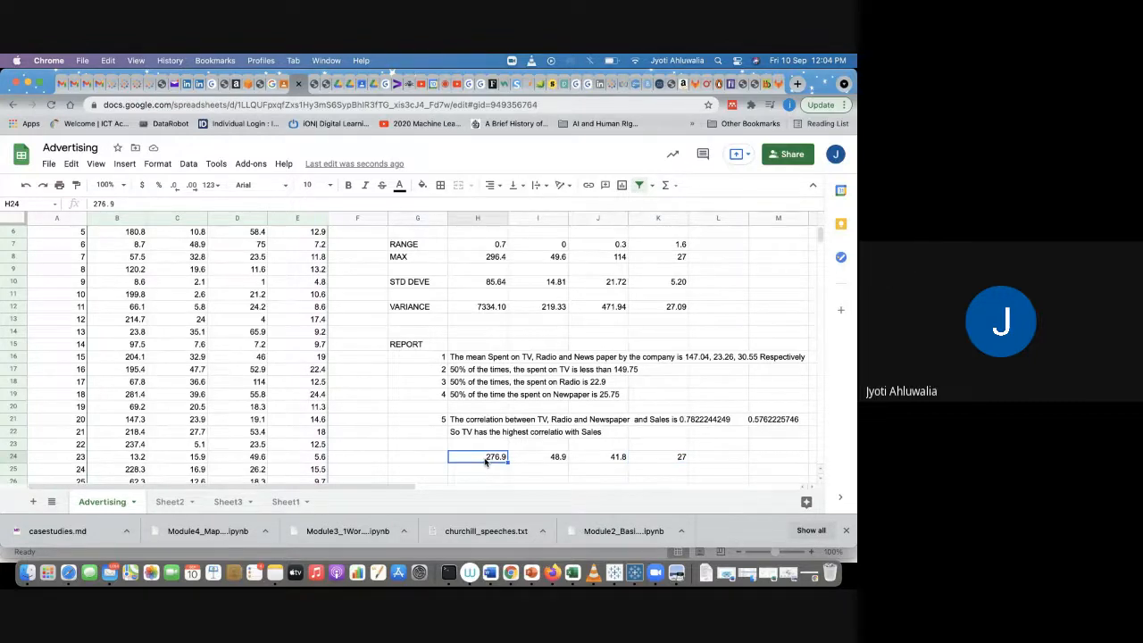
# Step: Make the REPORT heading in G15 bold
pyautogui.click(401, 344)
pyautogui.press('super+b')
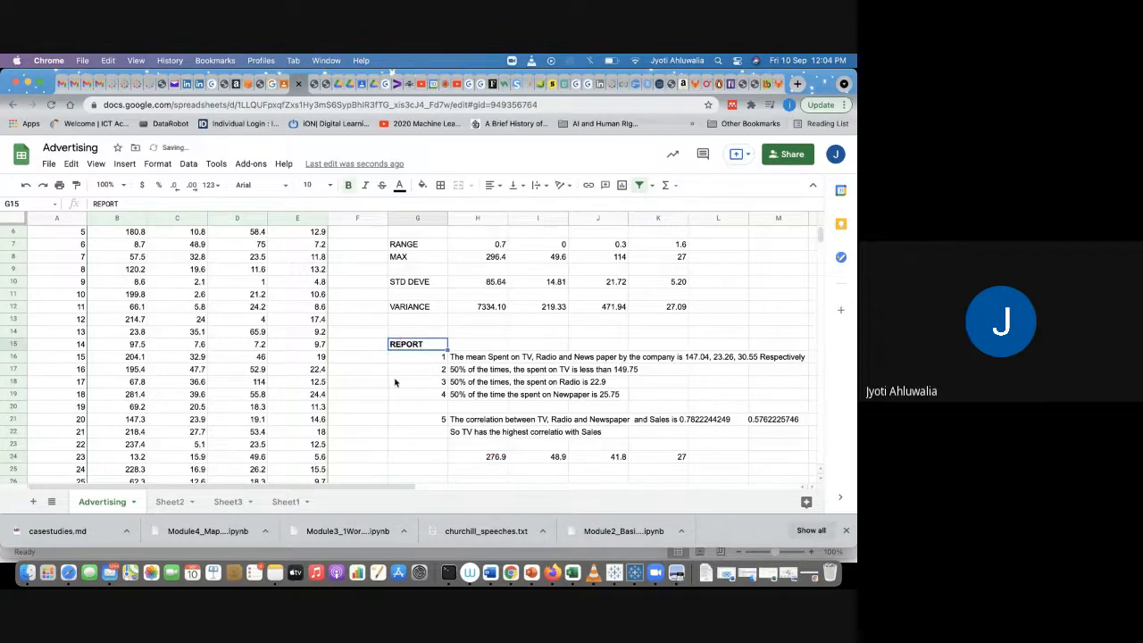
pyautogui.click(395, 382)
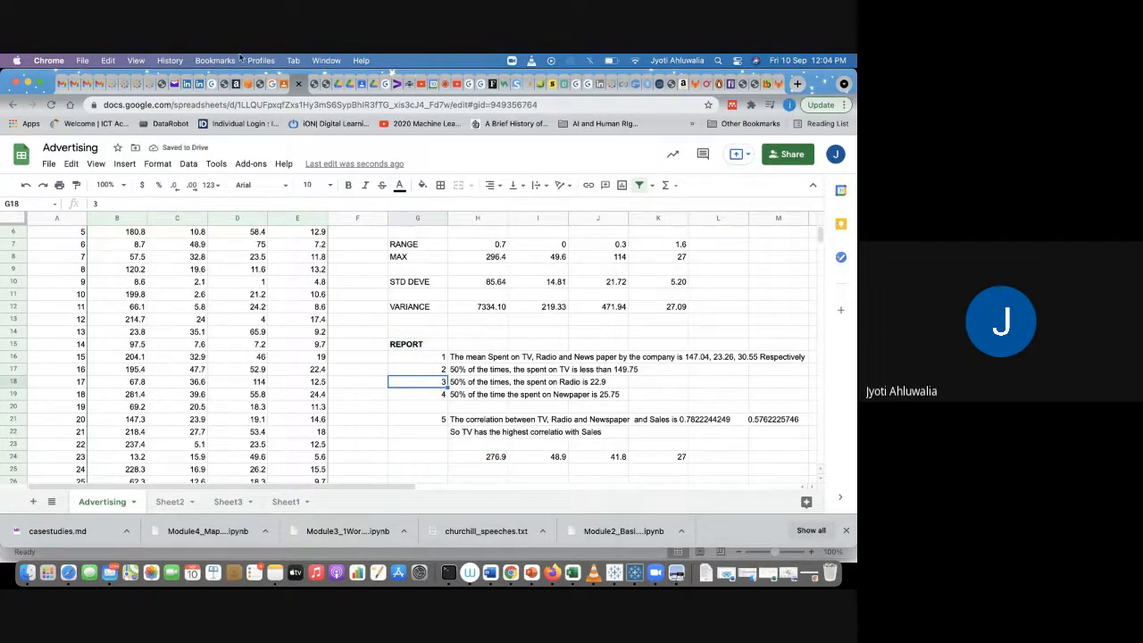
# Step: Switch to the Google Meet tab
pyautogui.click(441, 84)
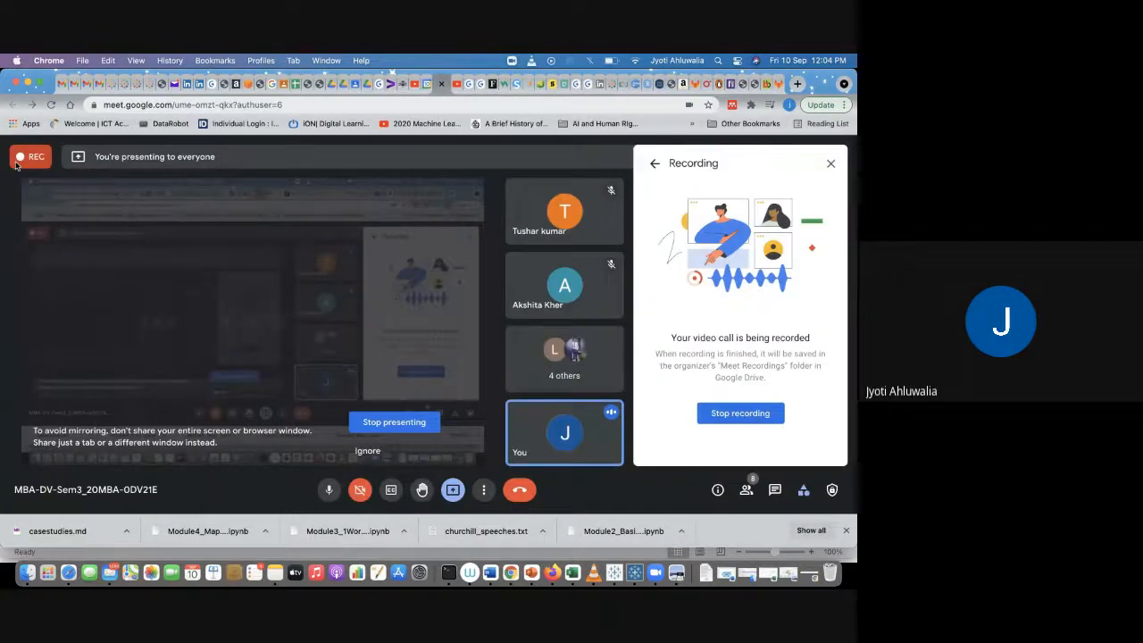